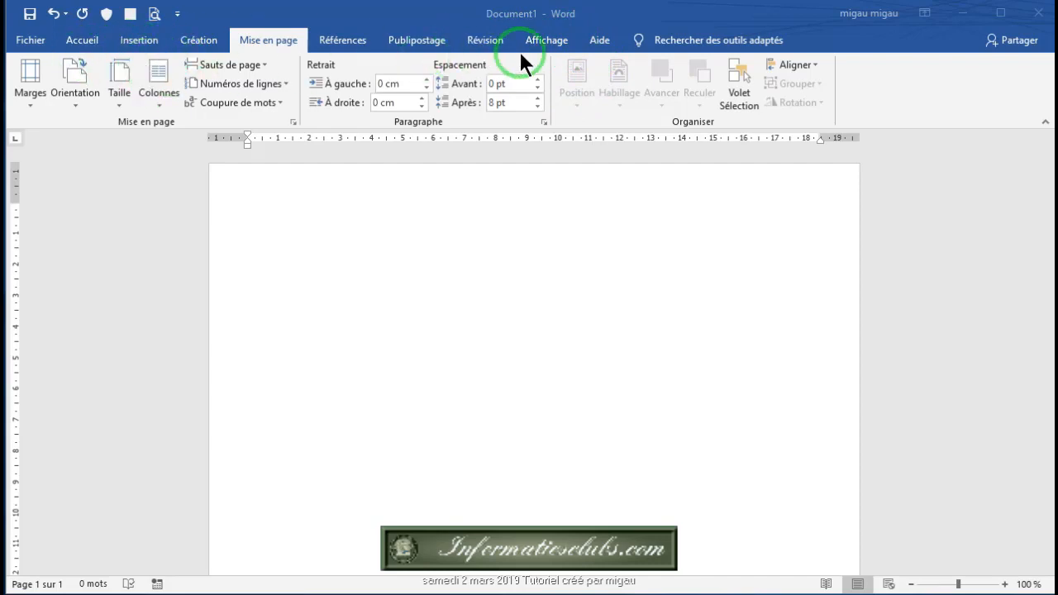
# Step: Enable the Développeur tab through Word Options' Personnaliser le ruban settings
pyautogui.click(31, 41)
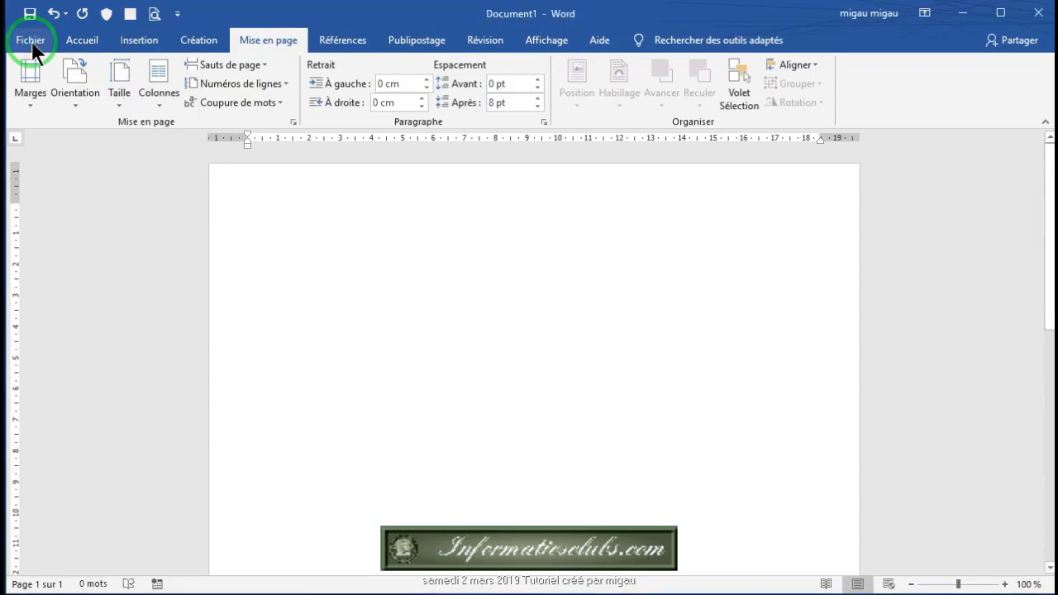
pyautogui.click(31, 41)
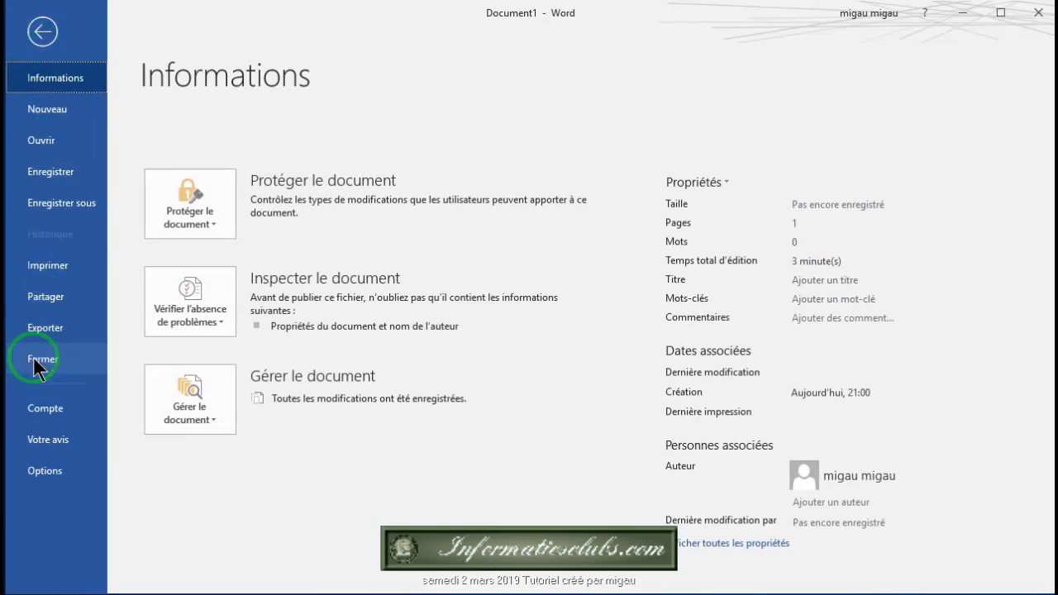
pyautogui.click(42, 472)
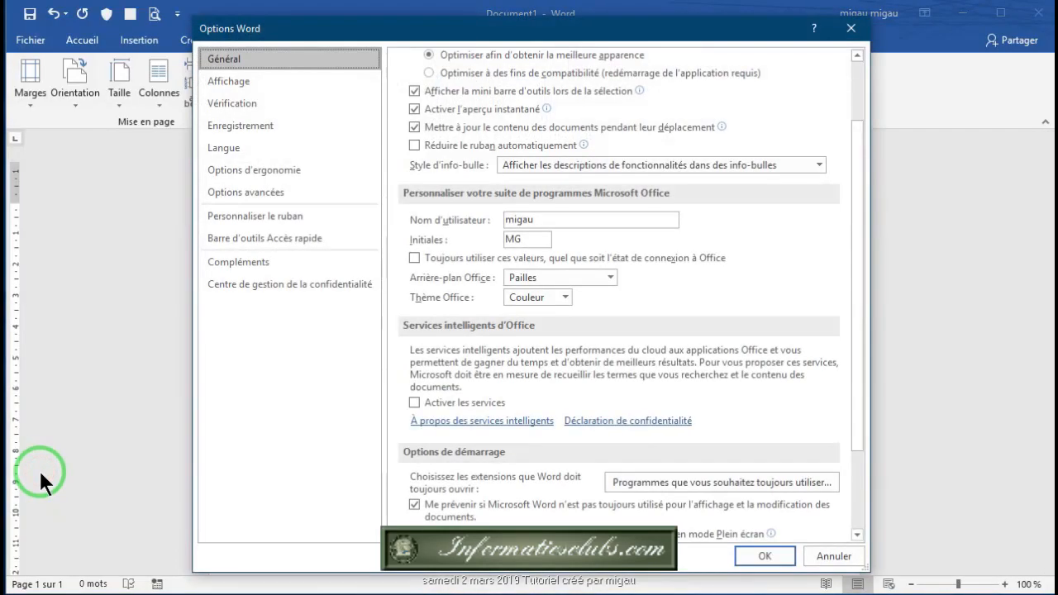
pyautogui.click(261, 220)
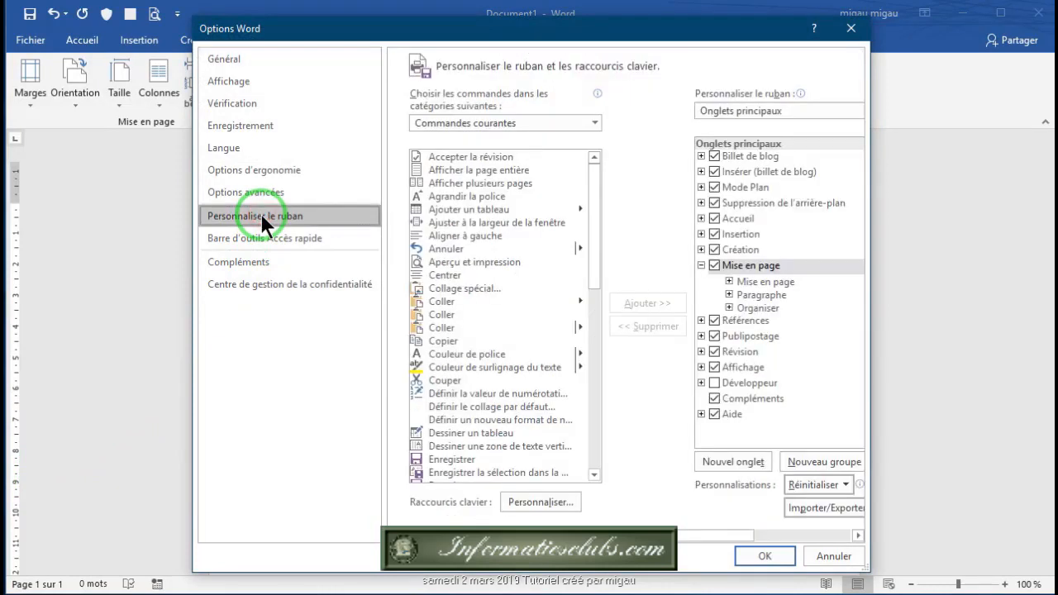
pyautogui.click(714, 383)
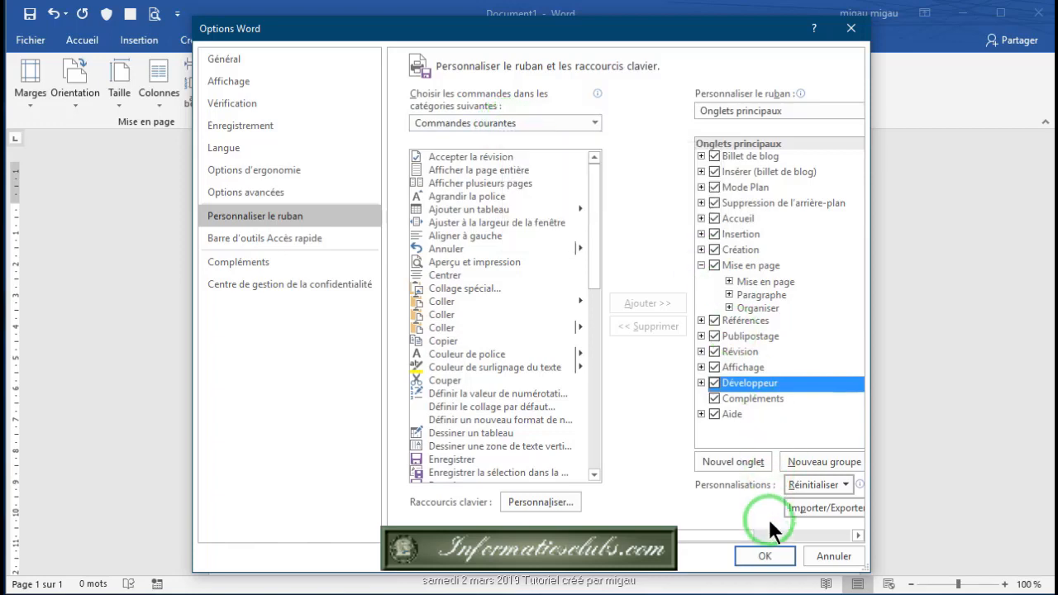
pyautogui.click(762, 556)
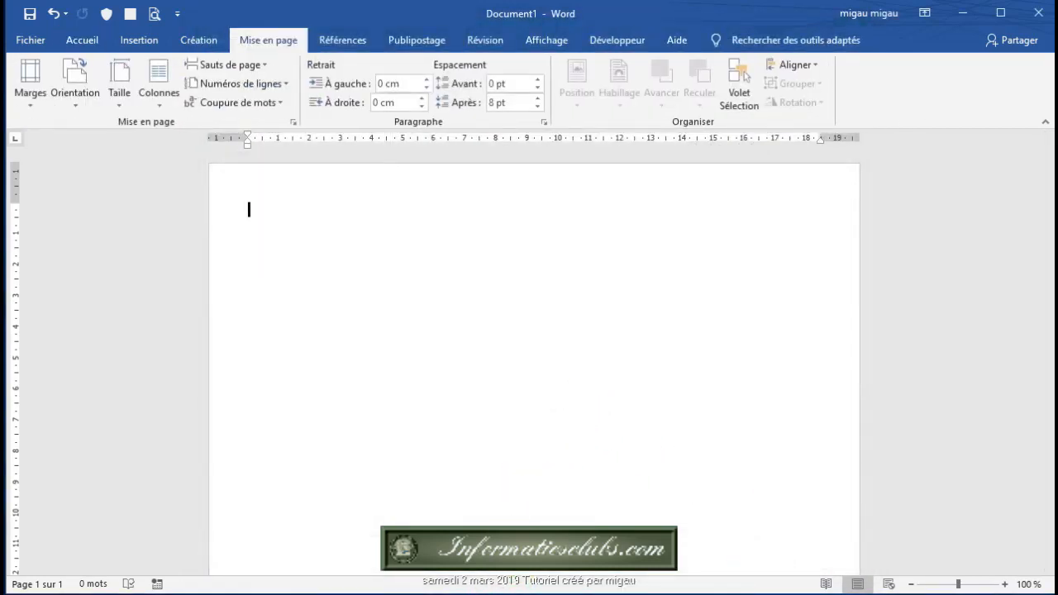
# Step: Type 'Bulletin d'inscription' and 'Pour la rentrée 2019/2020' as two lines at the page top
pyautogui.click(501, 594)
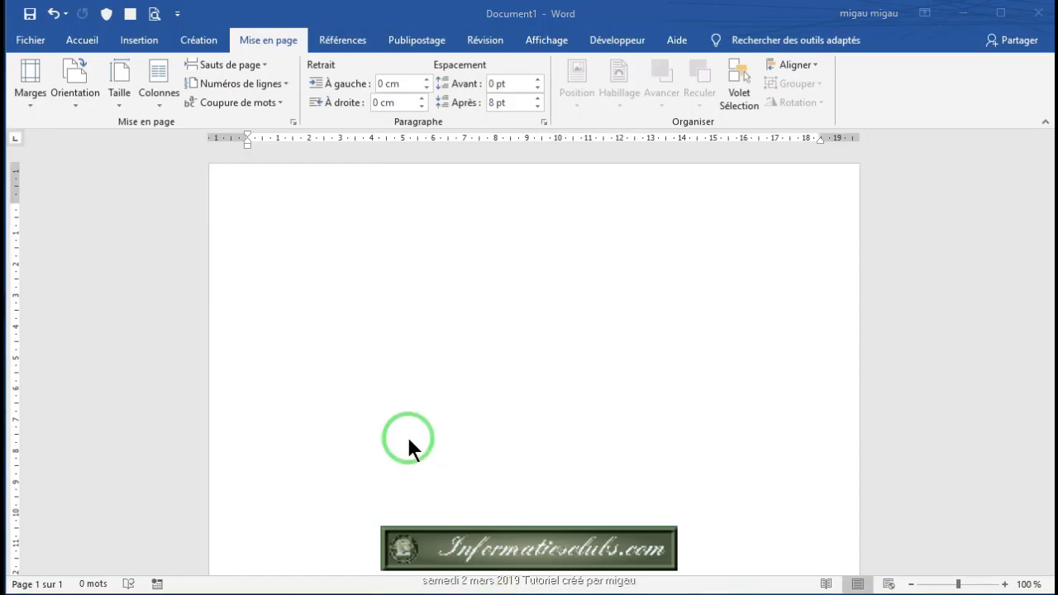
pyautogui.click(239, 189)
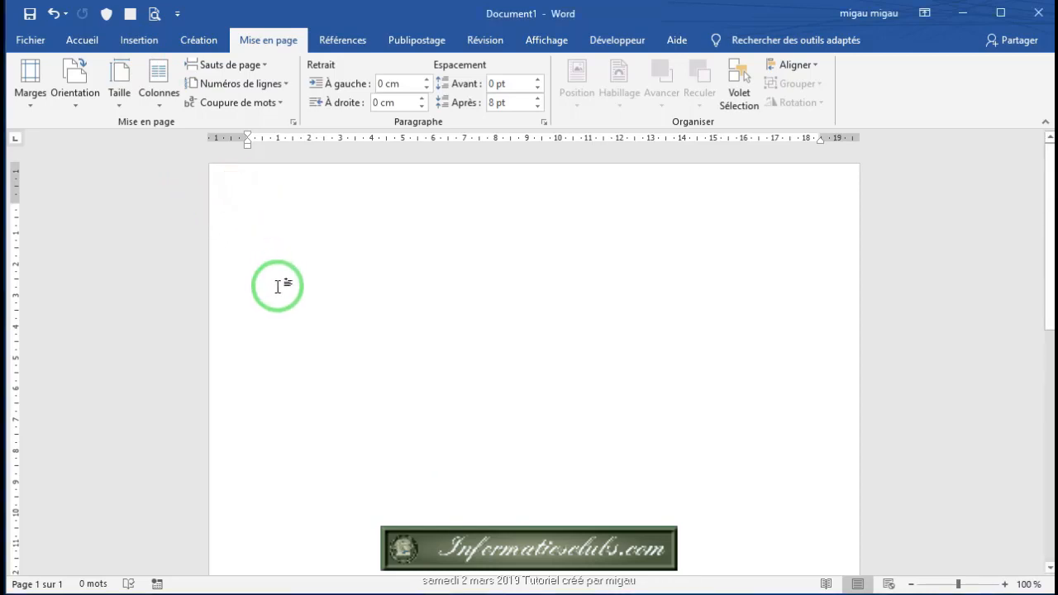
pyautogui.write('Bulleti')
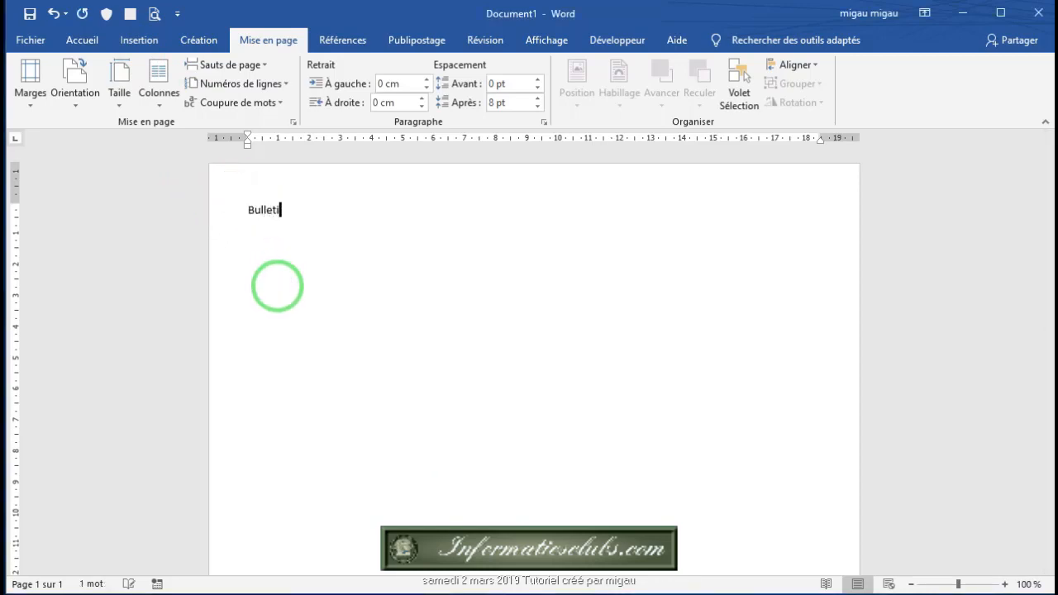
pyautogui.write("n d'inscriptio")
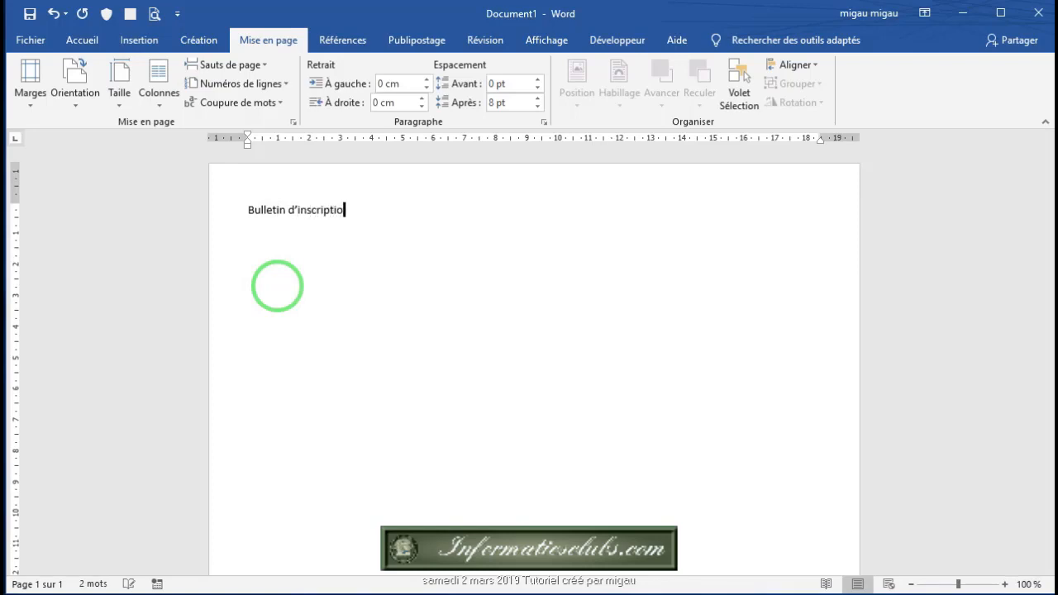
pyautogui.write('n')
pyautogui.press('Return')
pyautogui.write('Pour la rentrée')
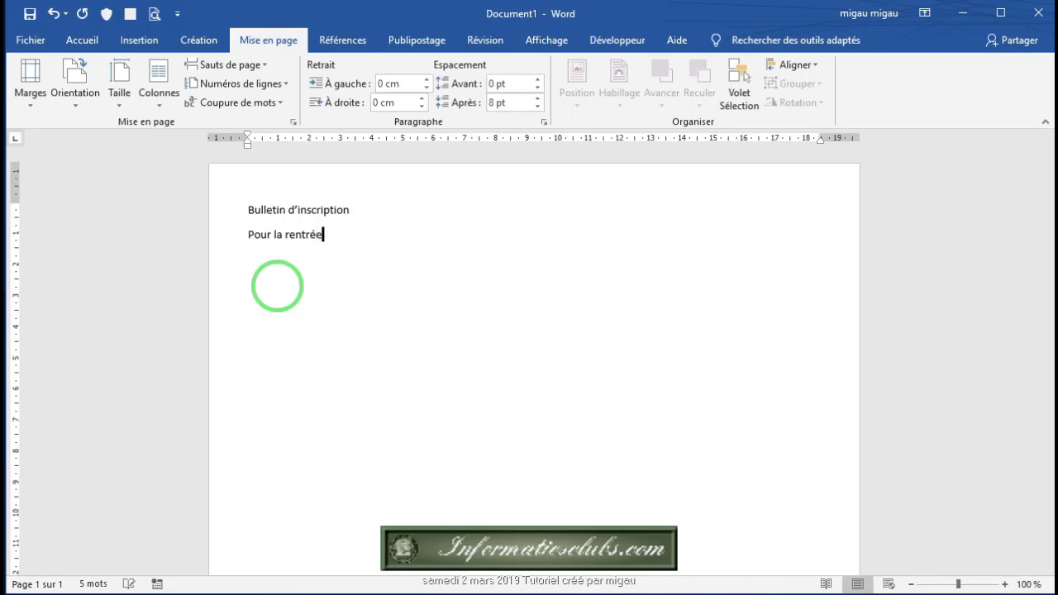
pyautogui.write(' 2019/2020')
pyautogui.press('Return')
pyautogui.click(383, 237)
# Step: Center both heading lines and apply Sans interligne so they have no gap
pyautogui.moveTo(383, 235); pyautogui.dragTo(231, 210)
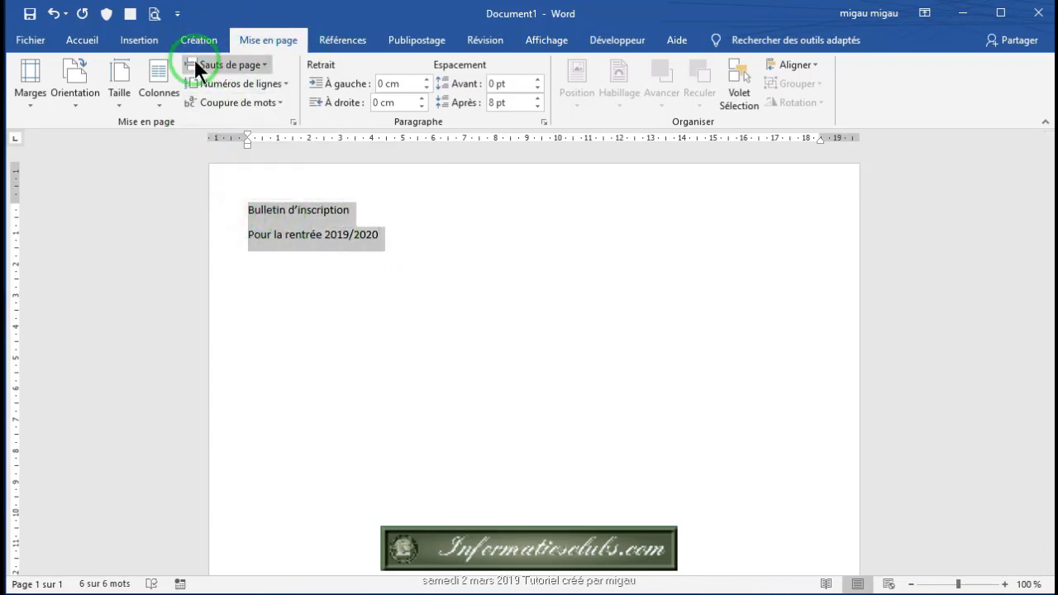
pyautogui.click(80, 40)
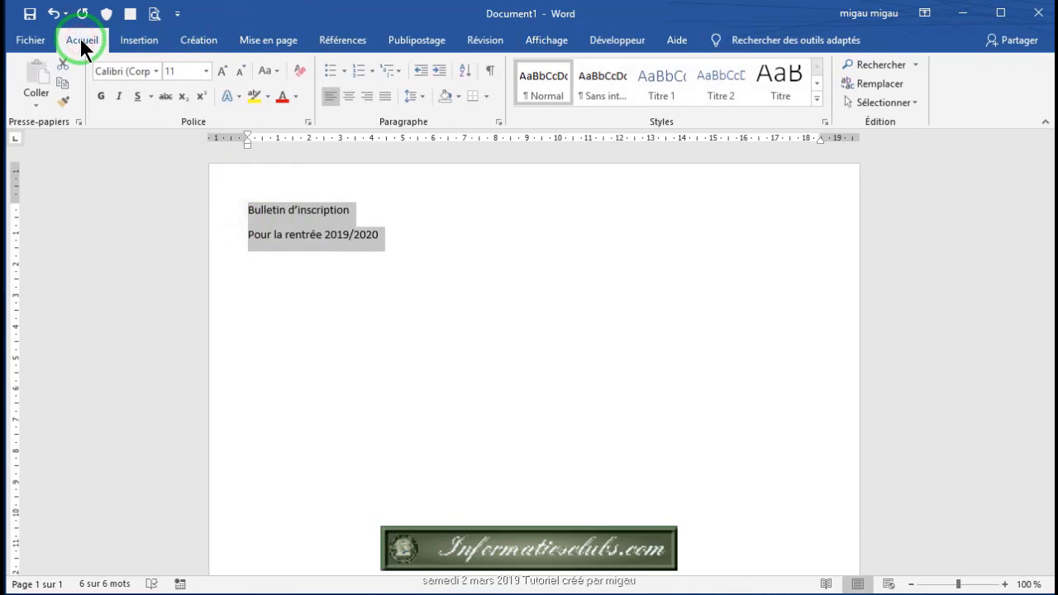
pyautogui.click(603, 79)
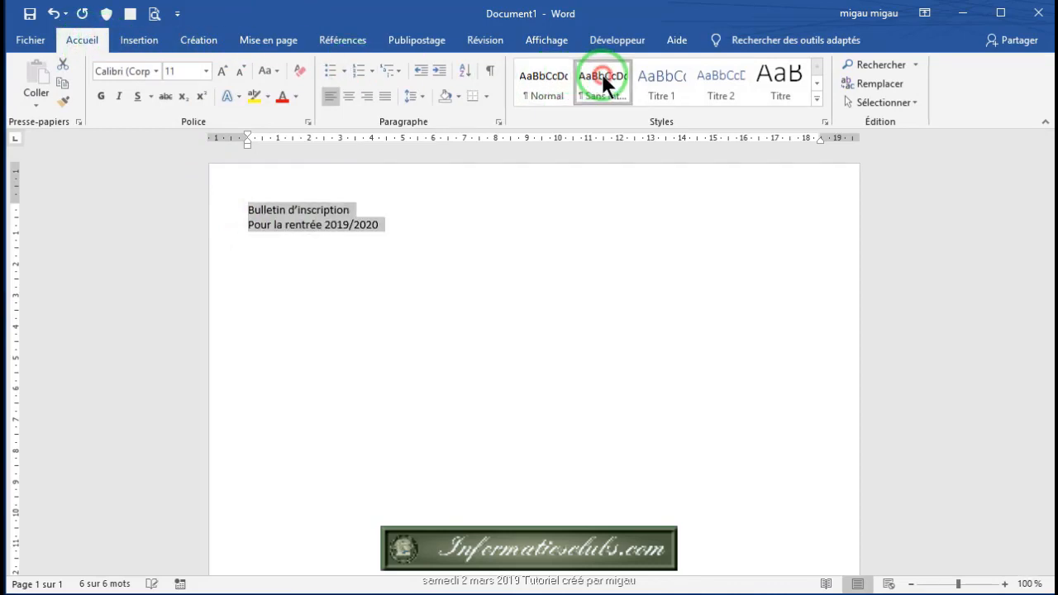
pyautogui.click(348, 96)
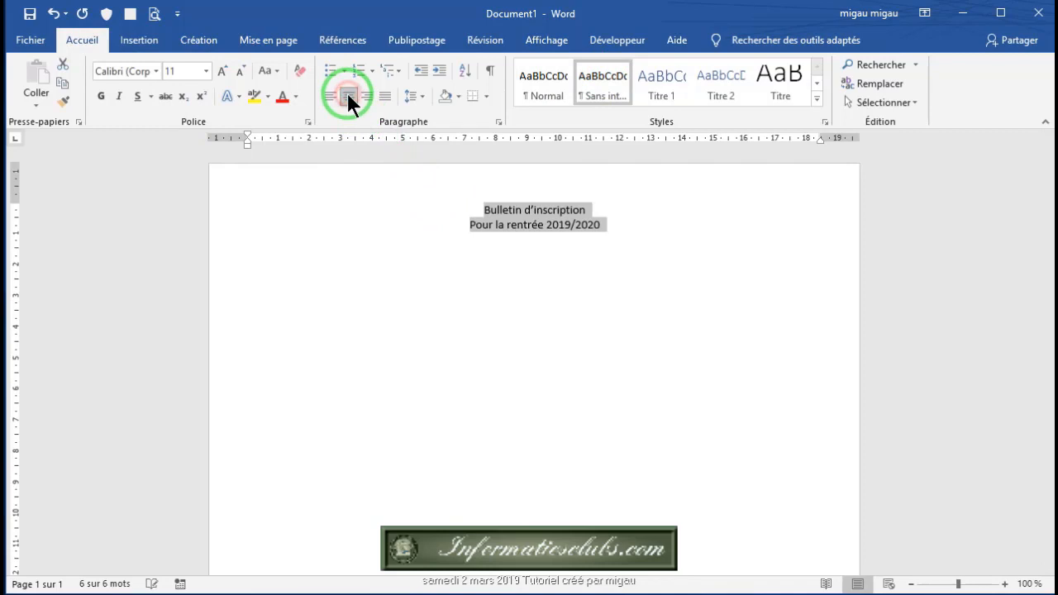
pyautogui.click(521, 286)
# Step: Enlarge the title to 14 pt and save as 2019_03_02_Bulletin d.docx
pyautogui.moveTo(593, 210); pyautogui.dragTo(454, 207)
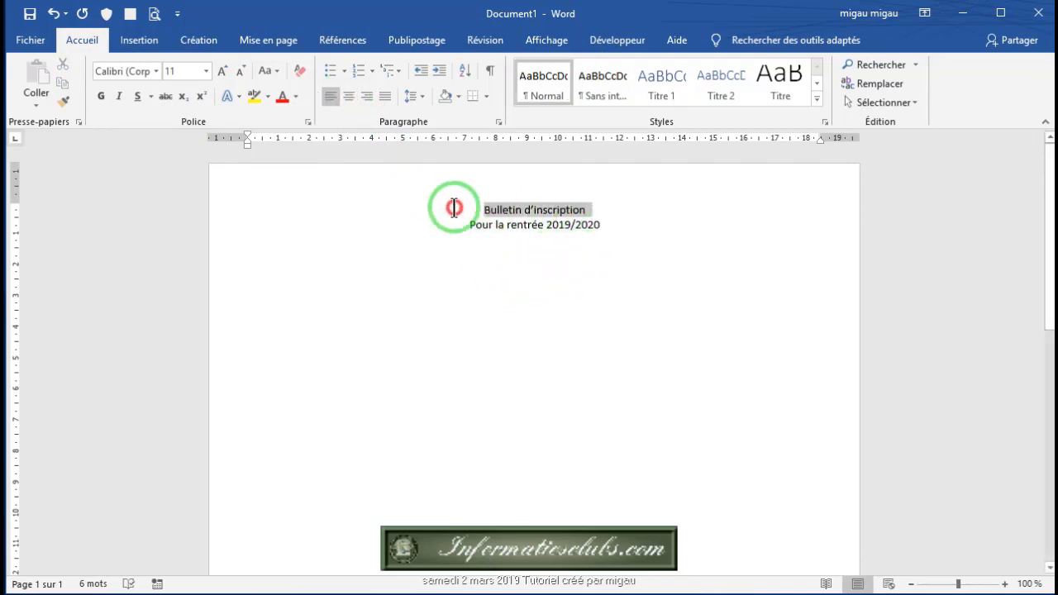
pyautogui.click(221, 69)
pyautogui.click(222, 70)
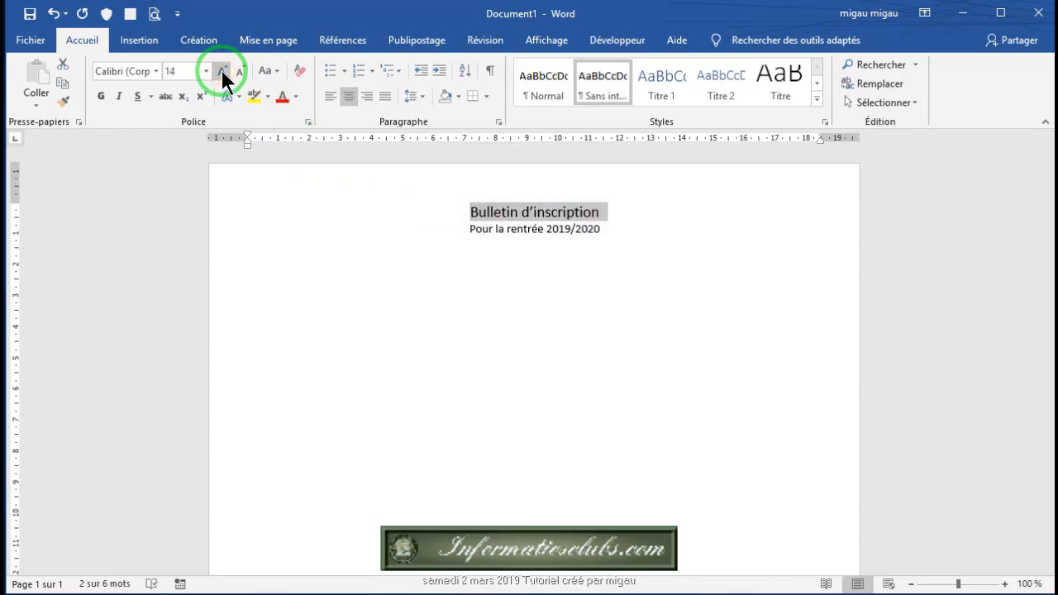
pyautogui.click(614, 234)
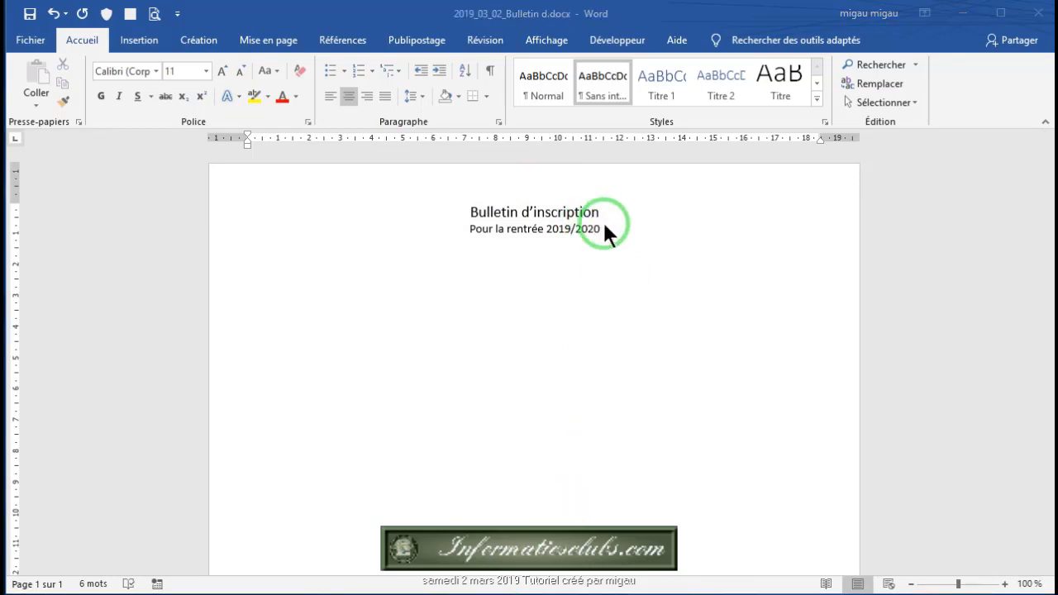
pyautogui.click(602, 225)
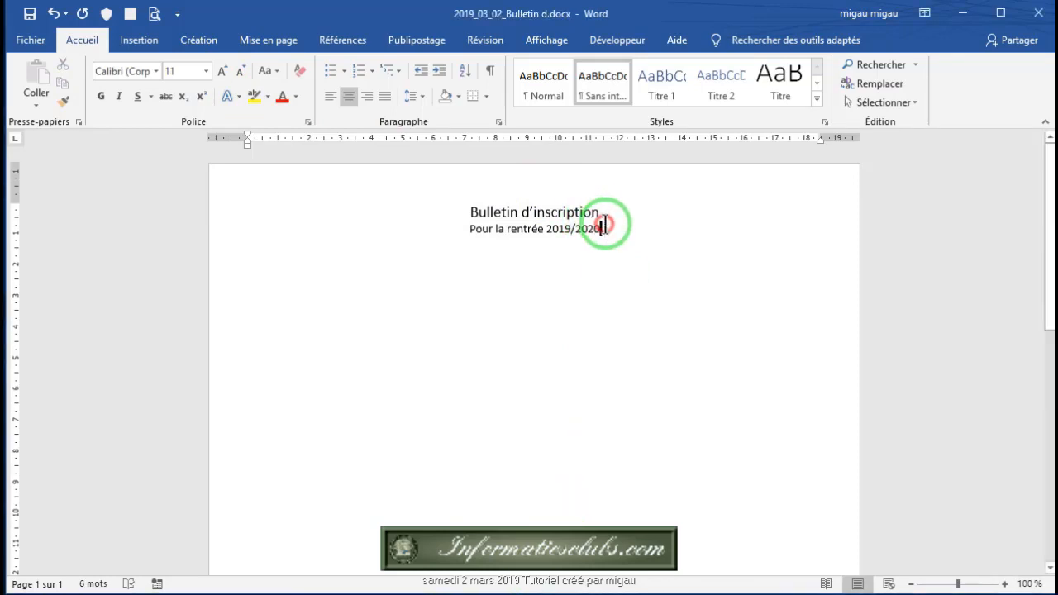
pyautogui.press('Return')
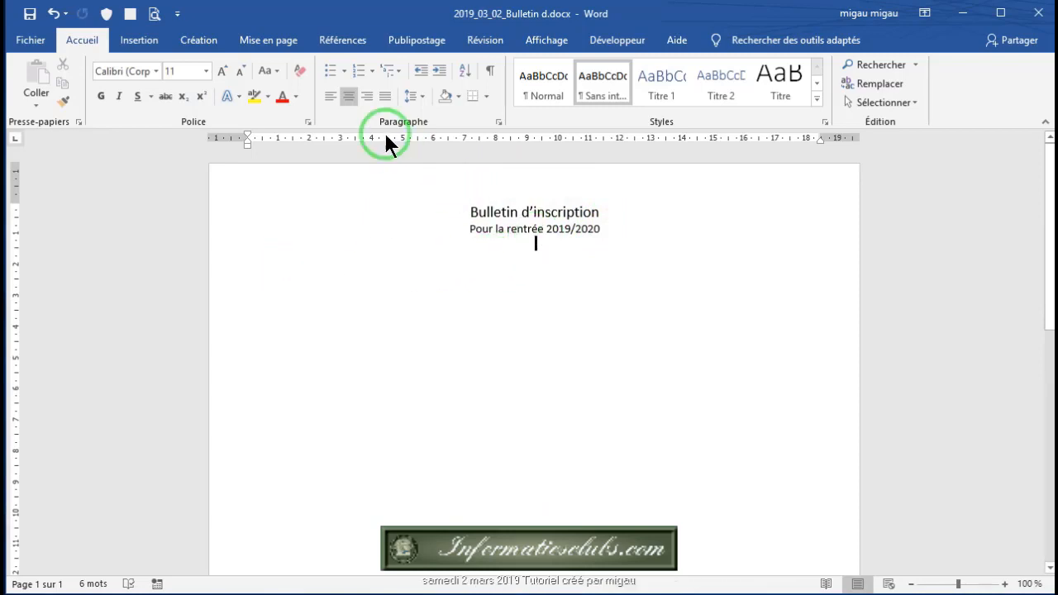
# Step: Add a left-aligned 'civilité :' line below the heading
pyautogui.click(328, 96)
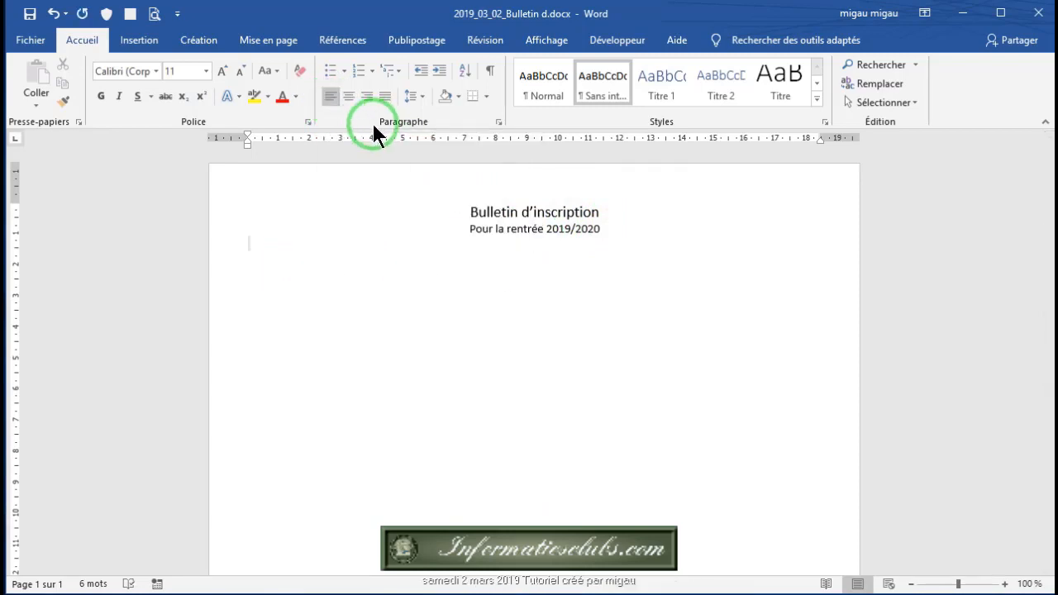
pyautogui.press('Return')
pyautogui.write('civilité :')
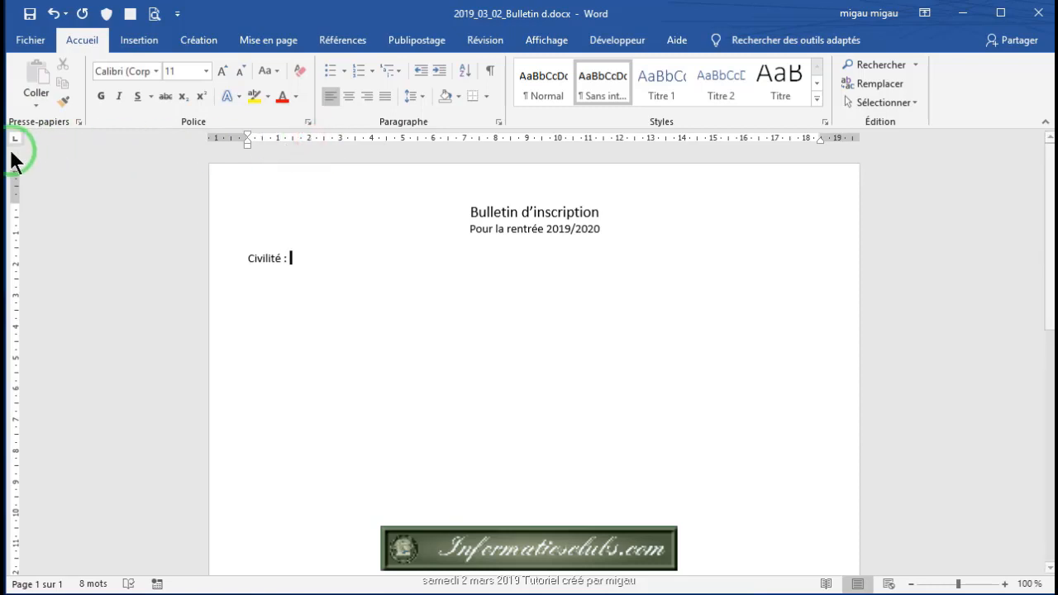
# Step: Set left tab stops at 2, 7 and 12 cm on the Civilité line
pyautogui.click(307, 139)
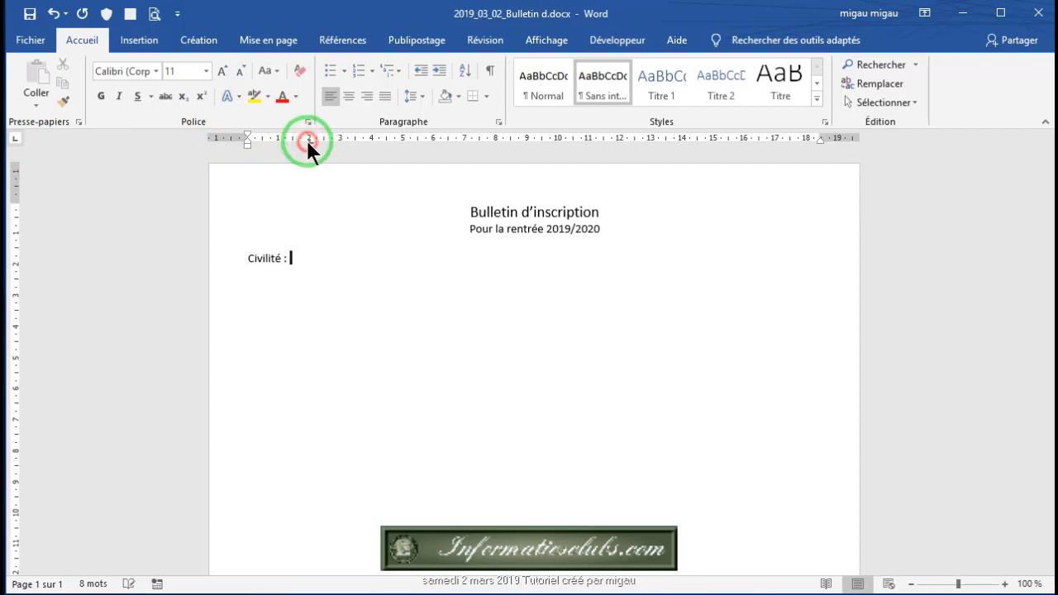
pyautogui.click(466, 139)
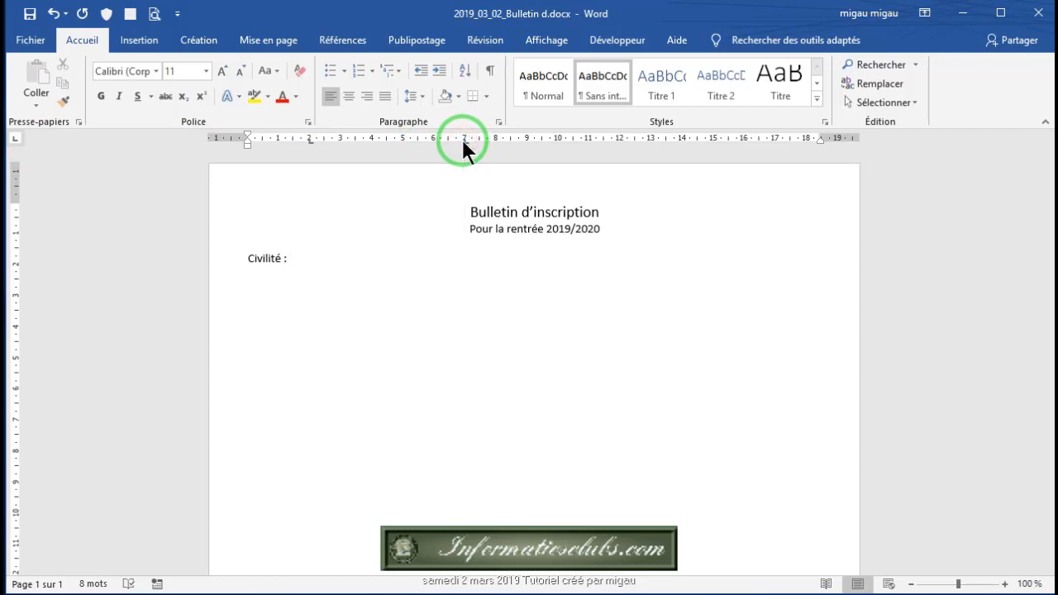
pyautogui.click(618, 139)
pyautogui.click(313, 255)
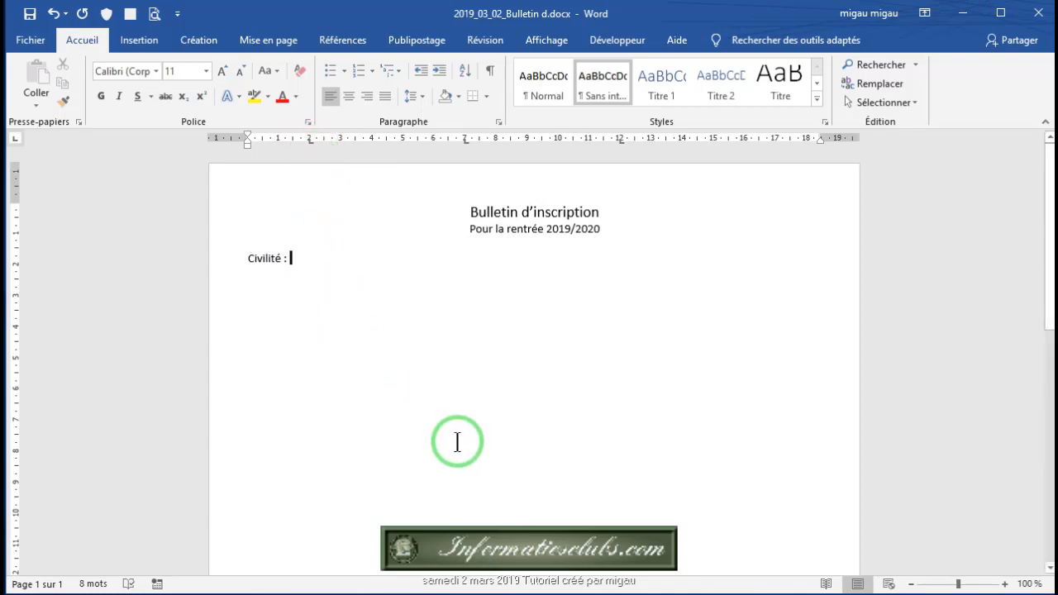
# Step: Enter Monsieur, Madame and Mademoiselle at successive tab stops after Civilité
pyautogui.press('Tab')
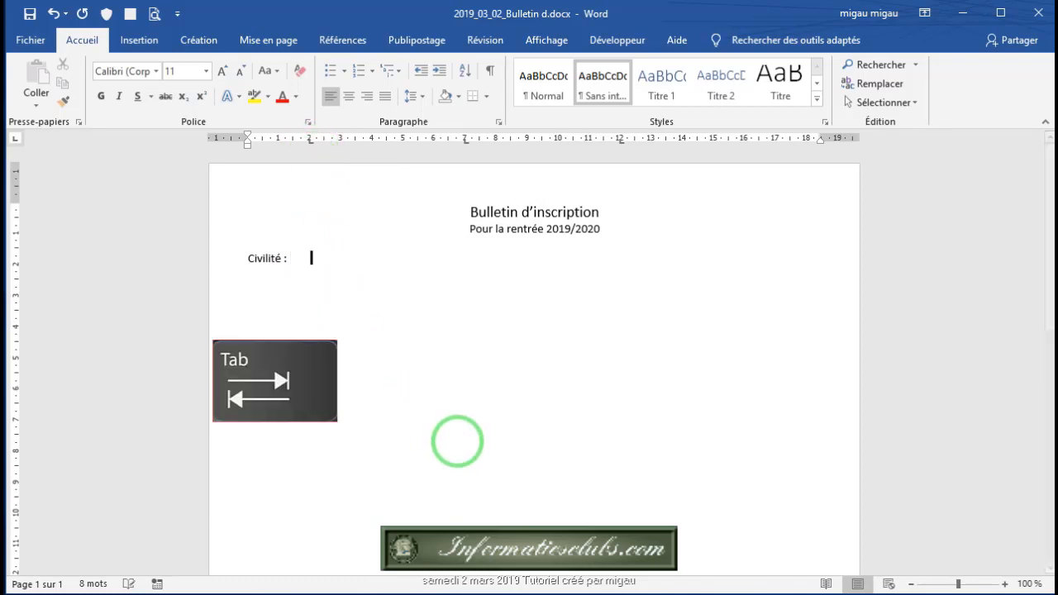
pyautogui.write('Monsieur')
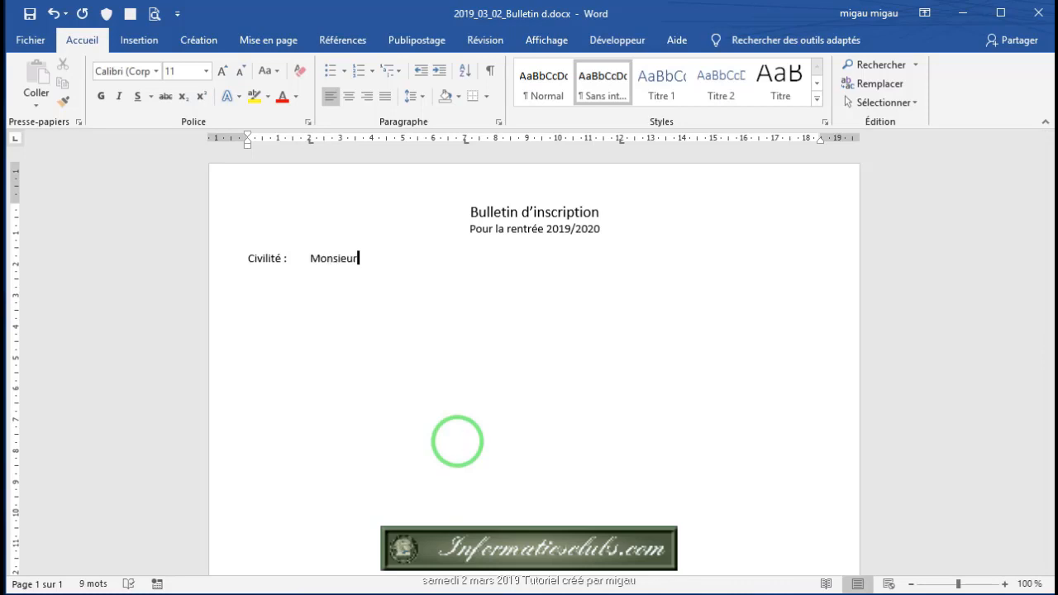
pyautogui.press('Tab')
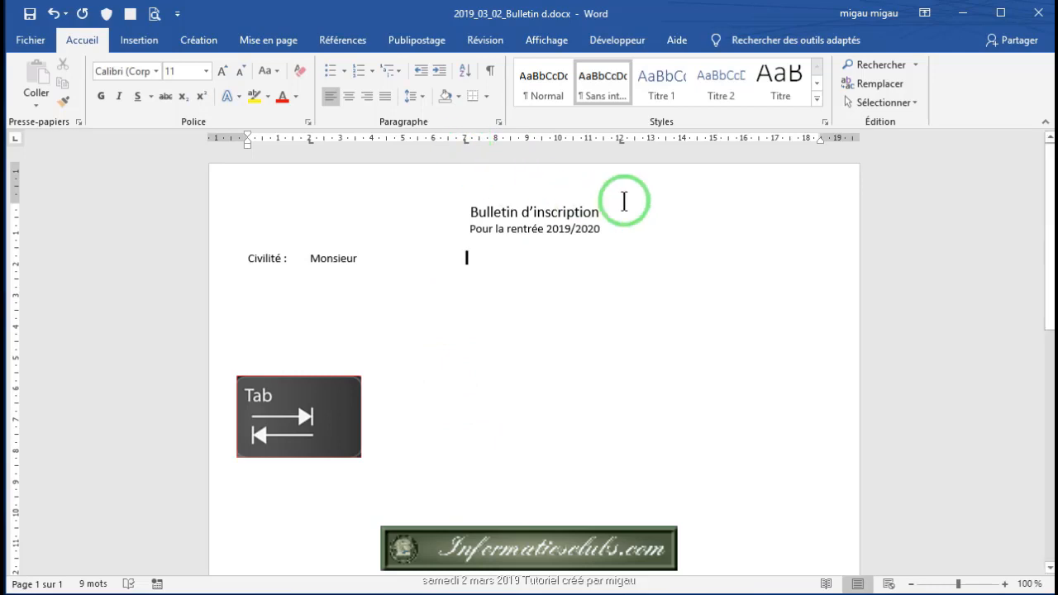
pyautogui.write('M')
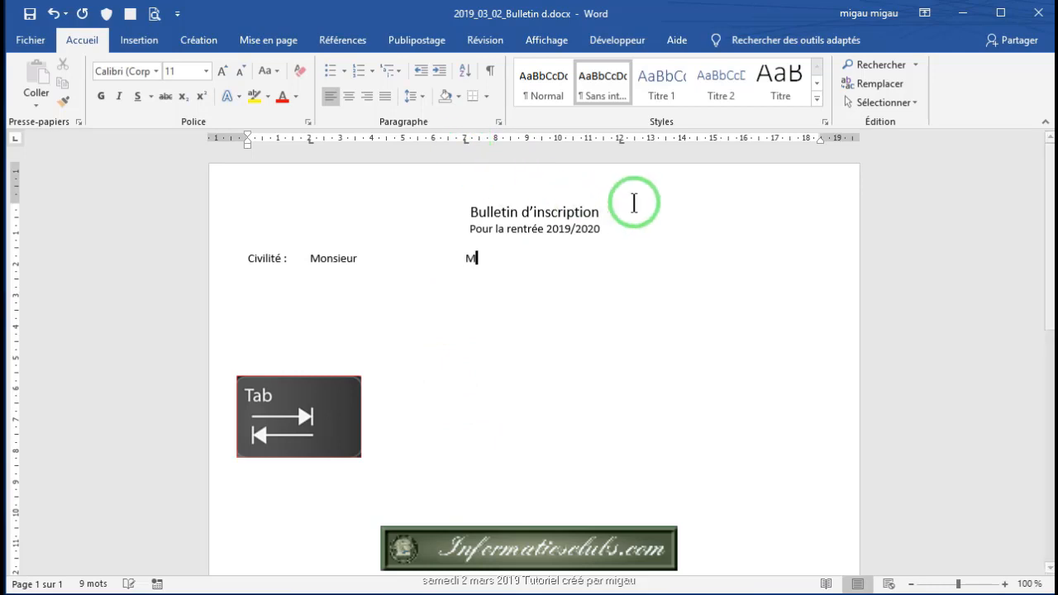
pyautogui.write('adame')
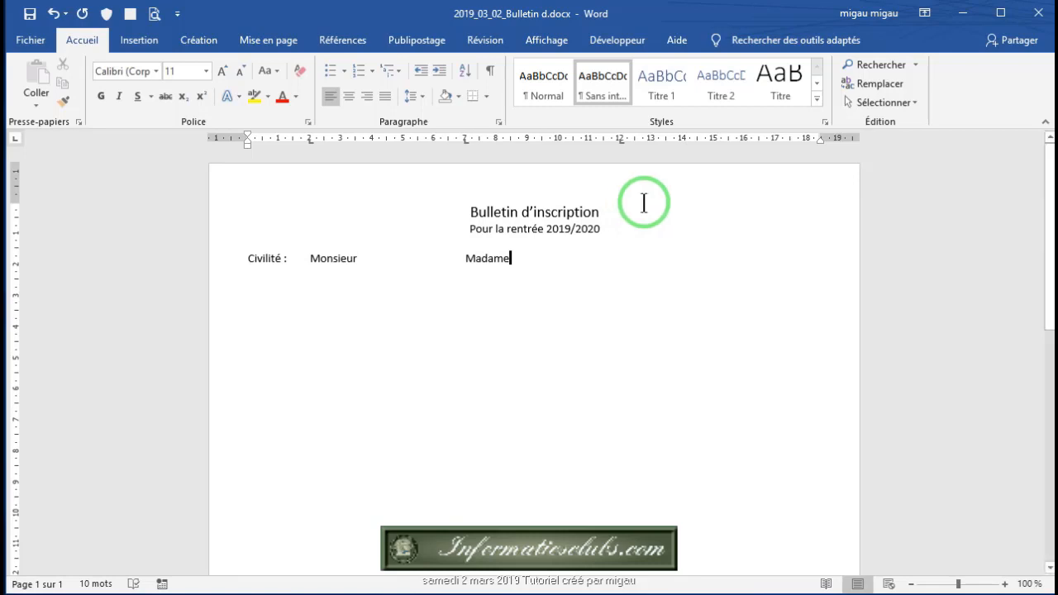
pyautogui.press('Tab')
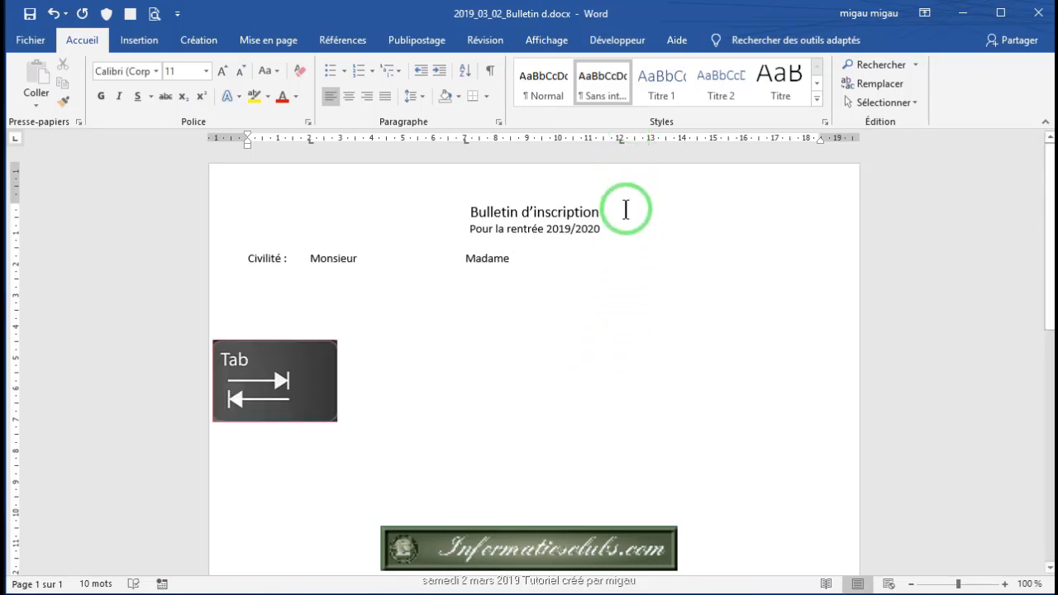
pyautogui.write('M')
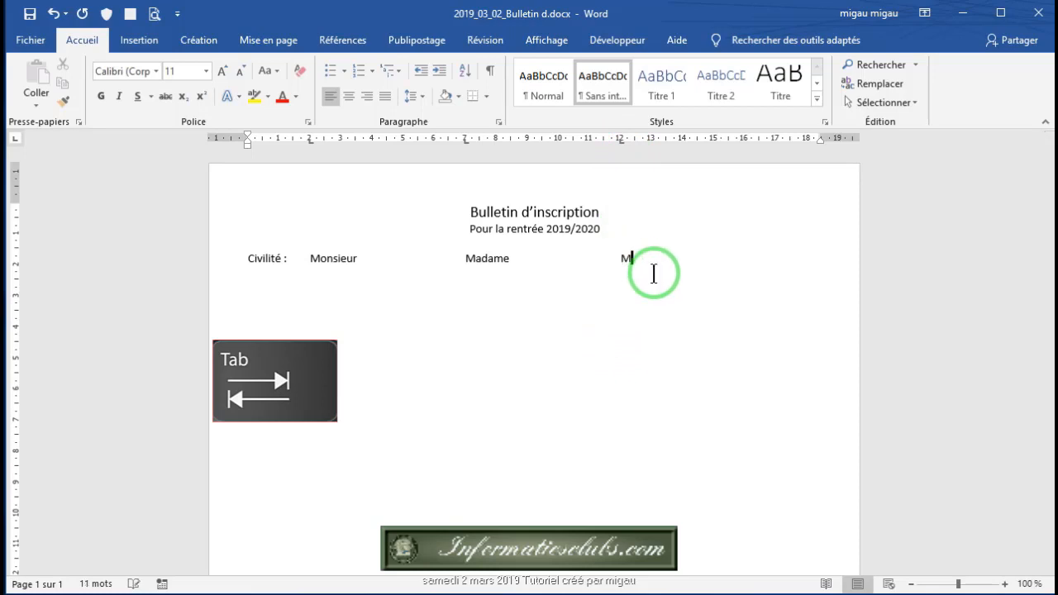
pyautogui.write('ademoiselle')
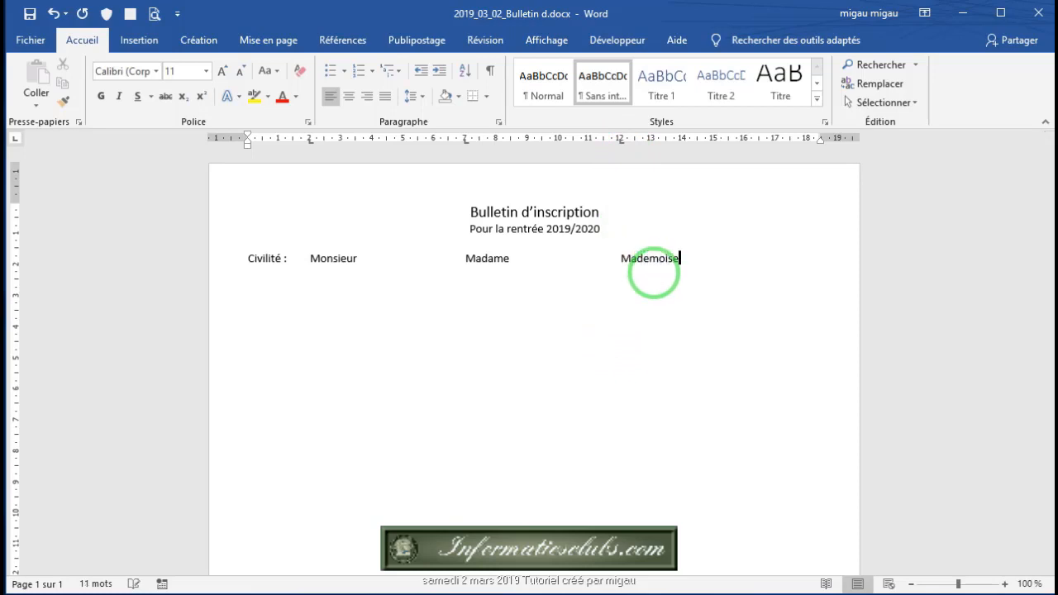
# Step: Save the document and place the cursor before Monsieur
pyautogui.click(30, 14)
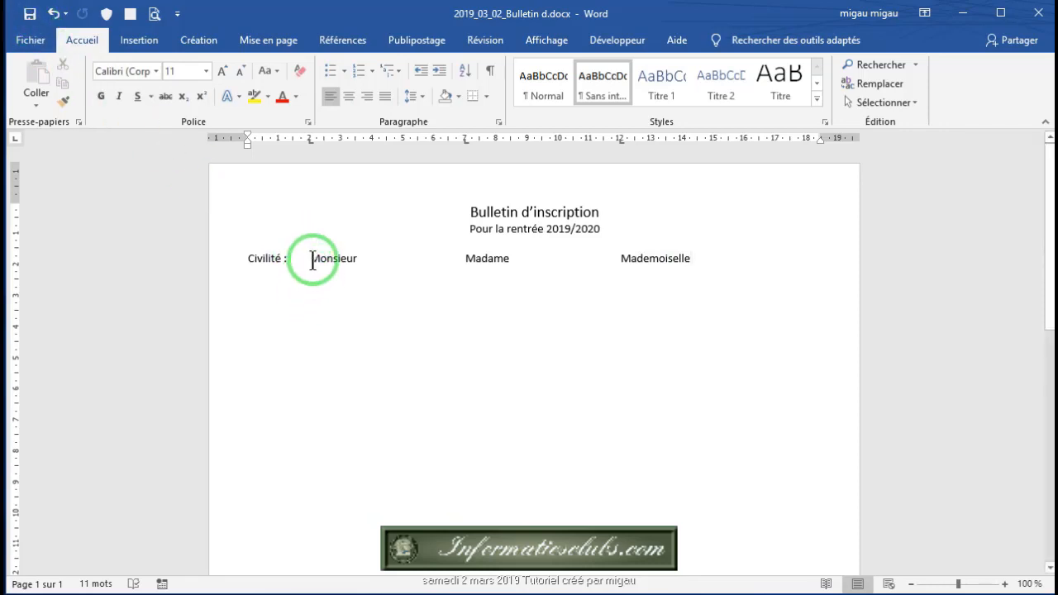
pyautogui.click(311, 260)
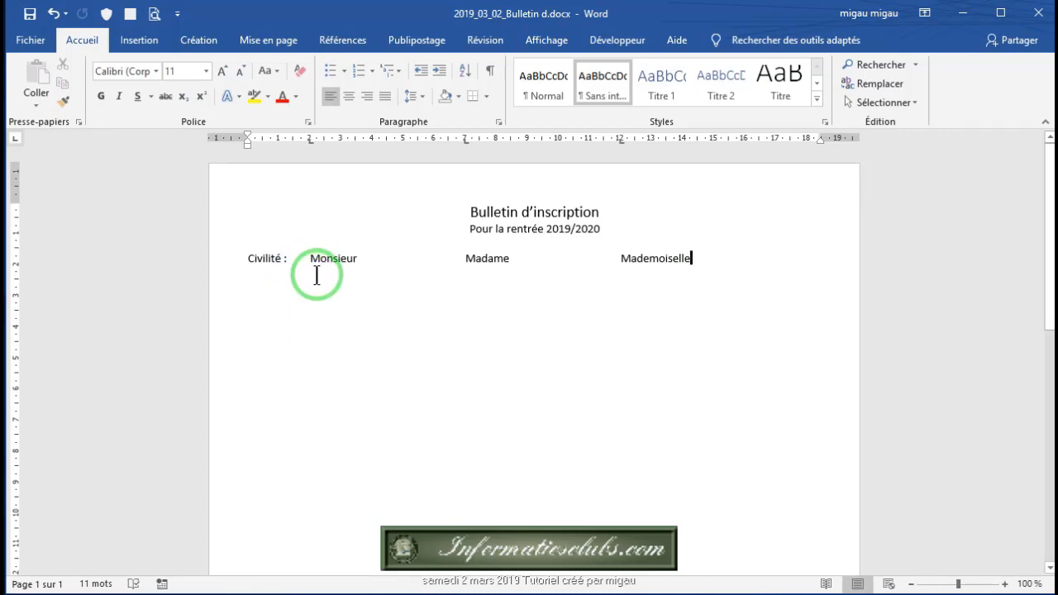
pyautogui.click(308, 260)
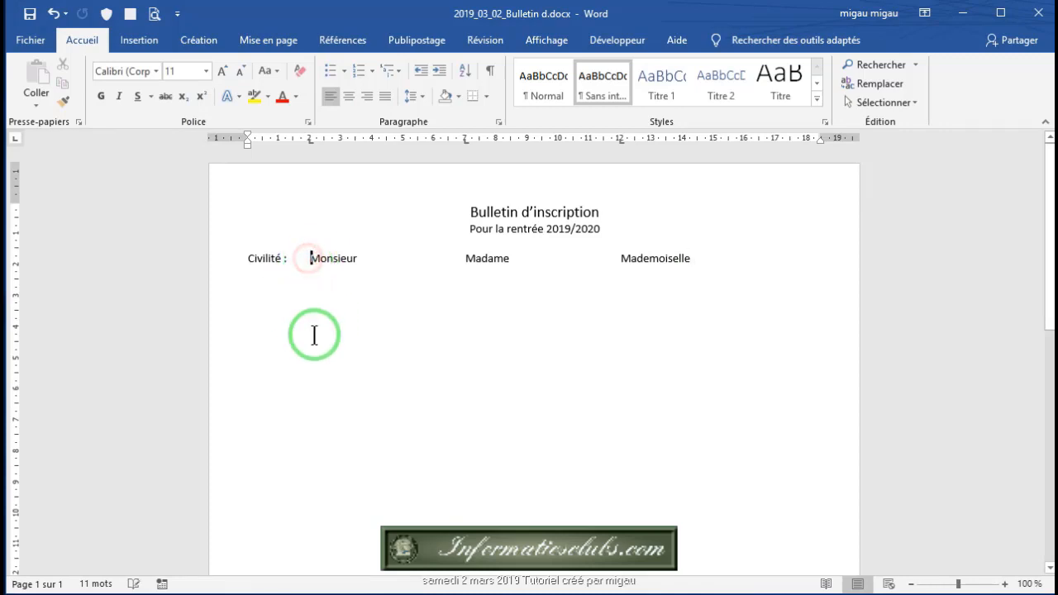
# Step: Open the Outils hérités list on the Développeur tab, with the cursor before Monsieur
pyautogui.click(614, 41)
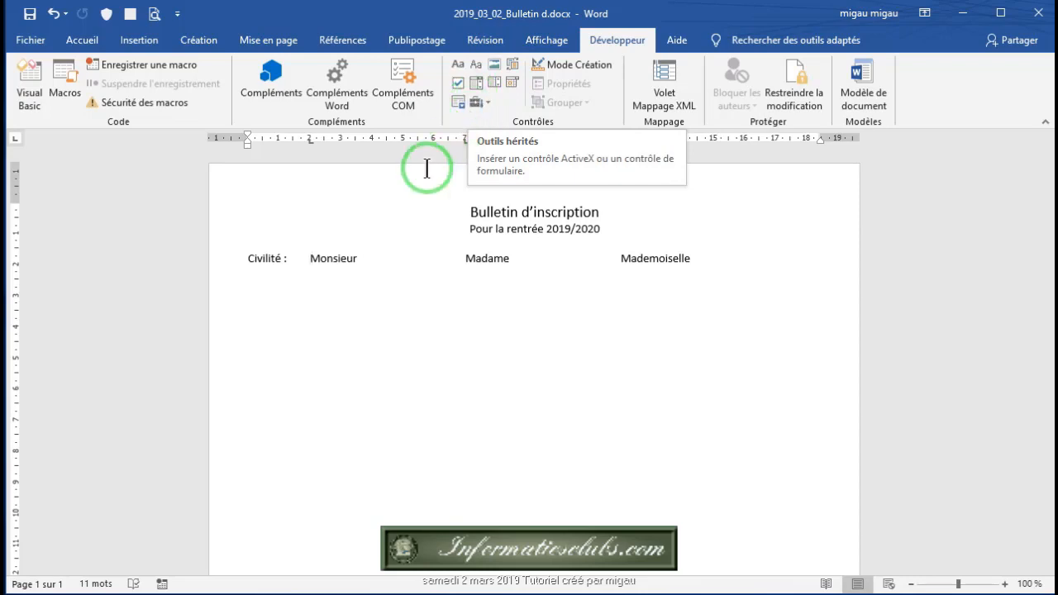
pyautogui.click(309, 261)
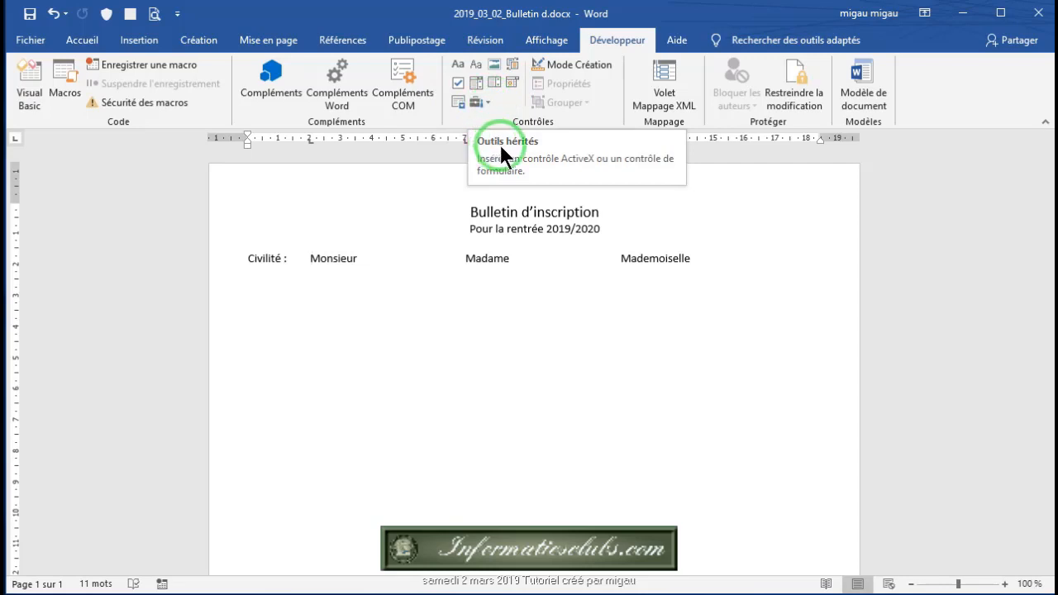
pyautogui.click(487, 100)
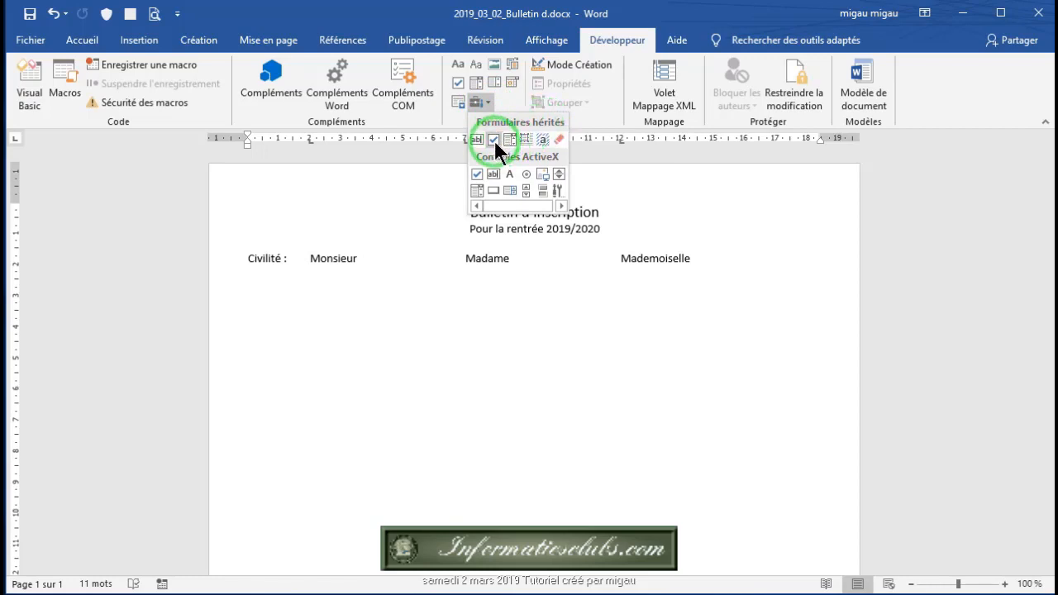
# Step: Insert a legacy Case à cocher before Monsieur and select it
pyautogui.click(493, 139)
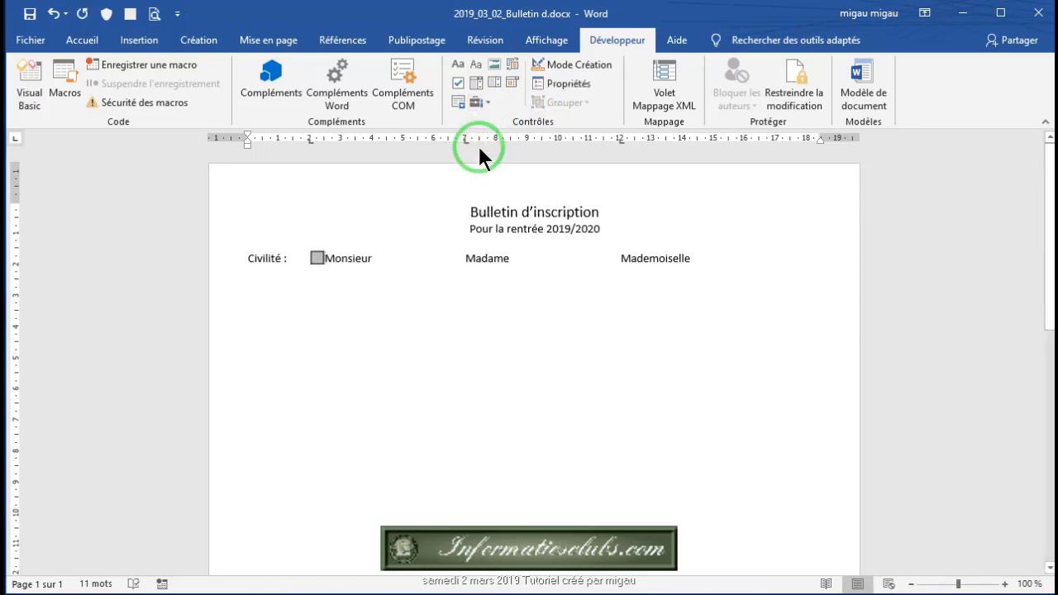
pyautogui.click(323, 260)
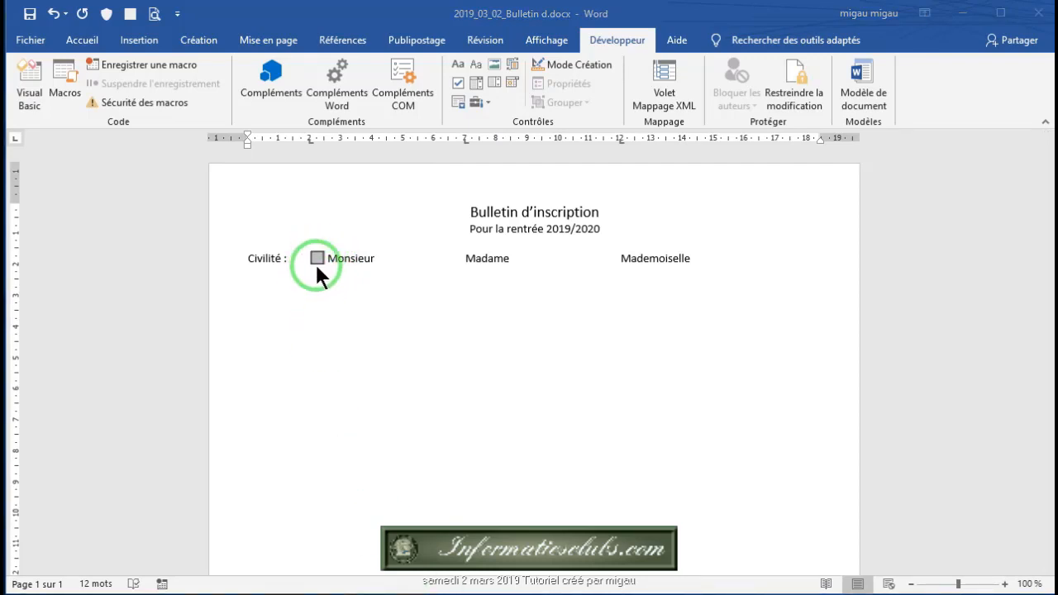
pyautogui.click(316, 258)
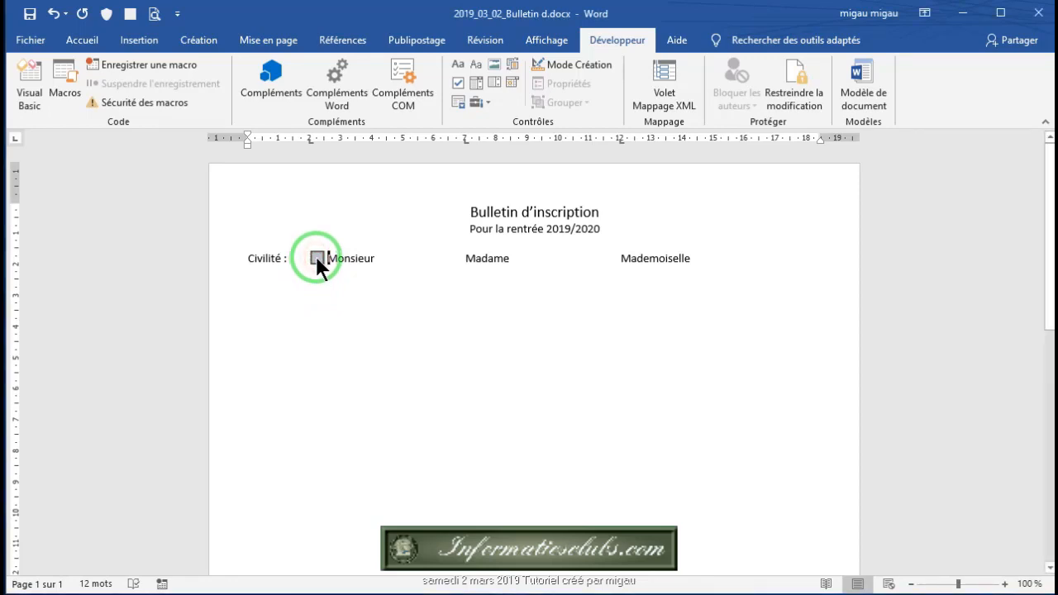
pyautogui.click(316, 257)
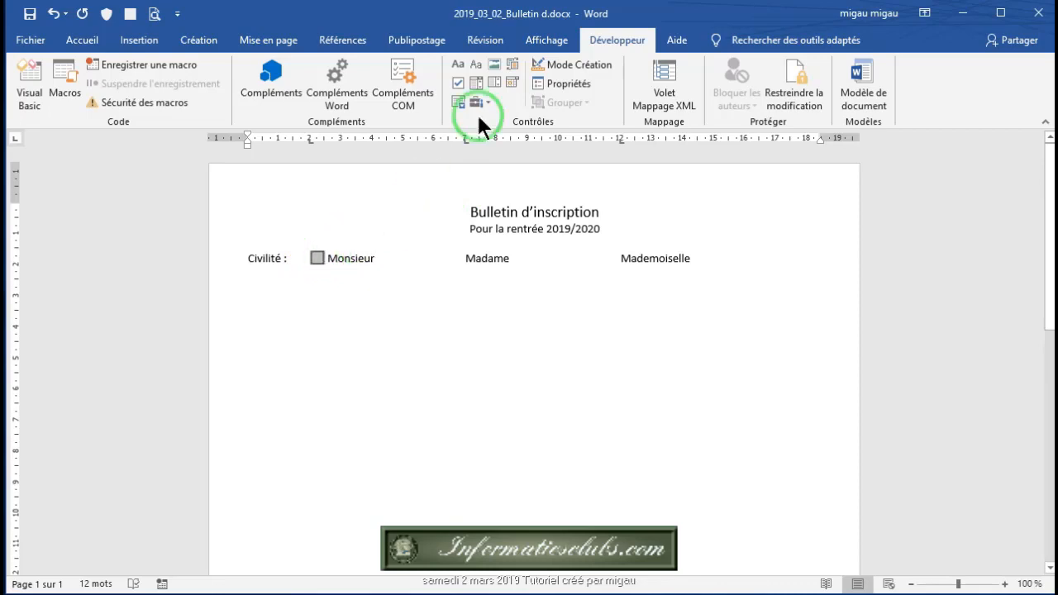
# Step: Set the Monsieur checkbox's properties to a fixed 12 pt size
pyautogui.click(567, 84)
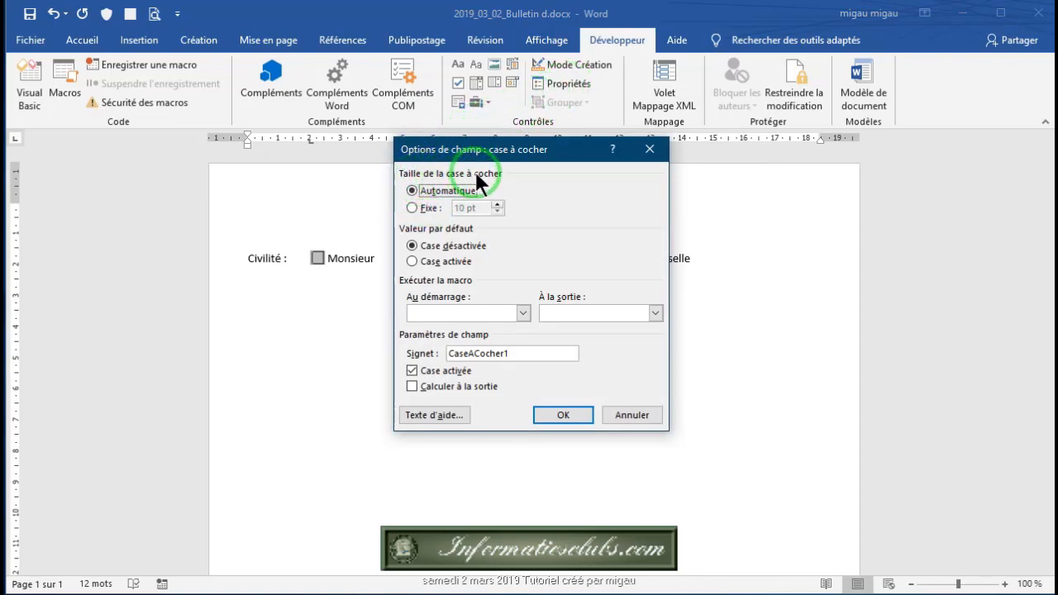
pyautogui.click(410, 207)
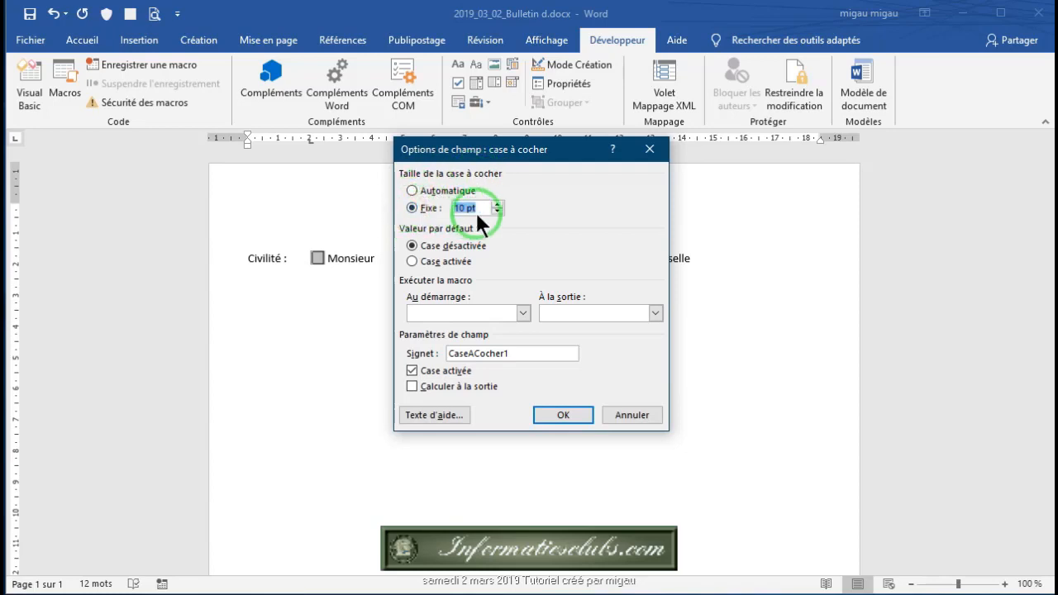
pyautogui.write('12')
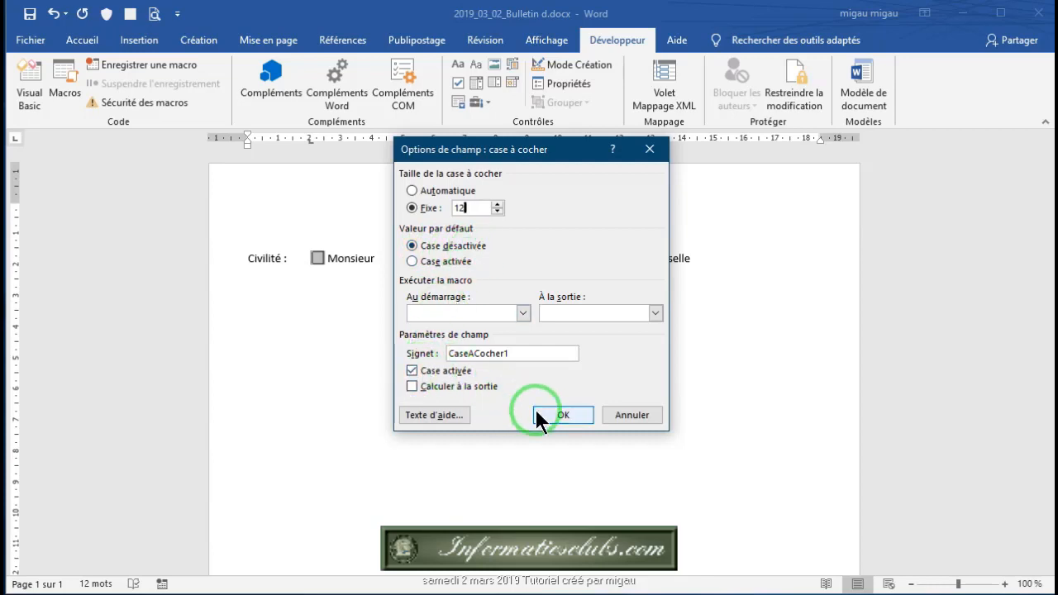
pyautogui.click(563, 416)
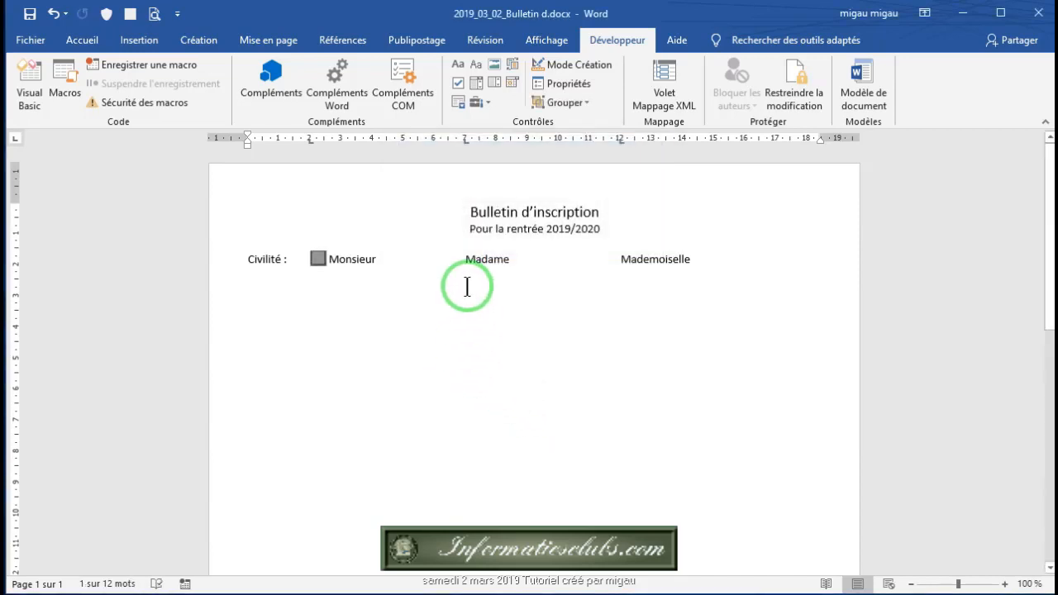
# Step: Insert a legacy checkbox before Madame and fix its size at 12 pt instead of 10
pyautogui.click(463, 262)
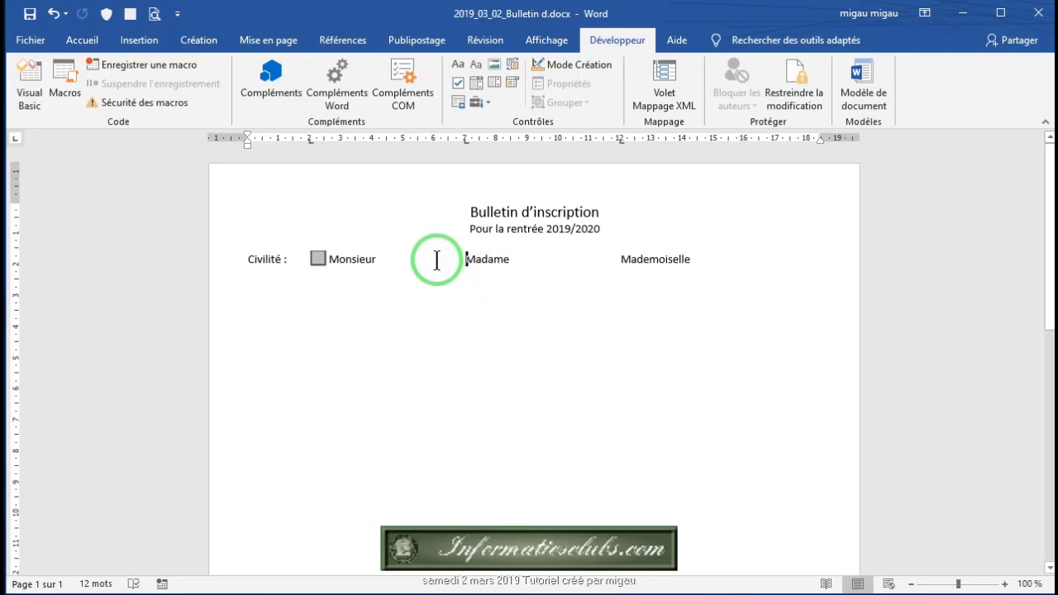
pyautogui.click(487, 100)
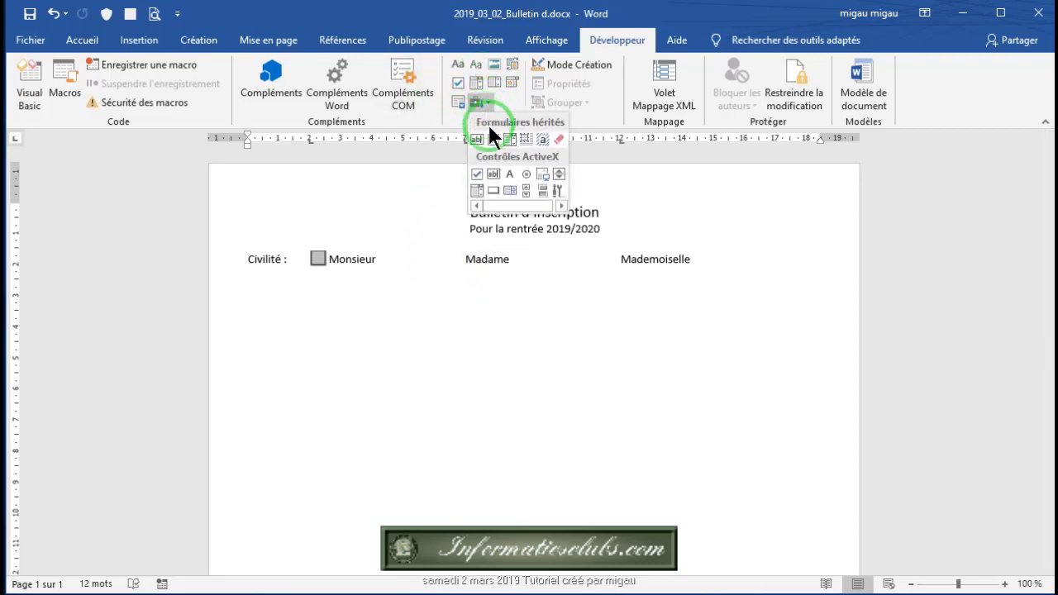
pyautogui.click(493, 138)
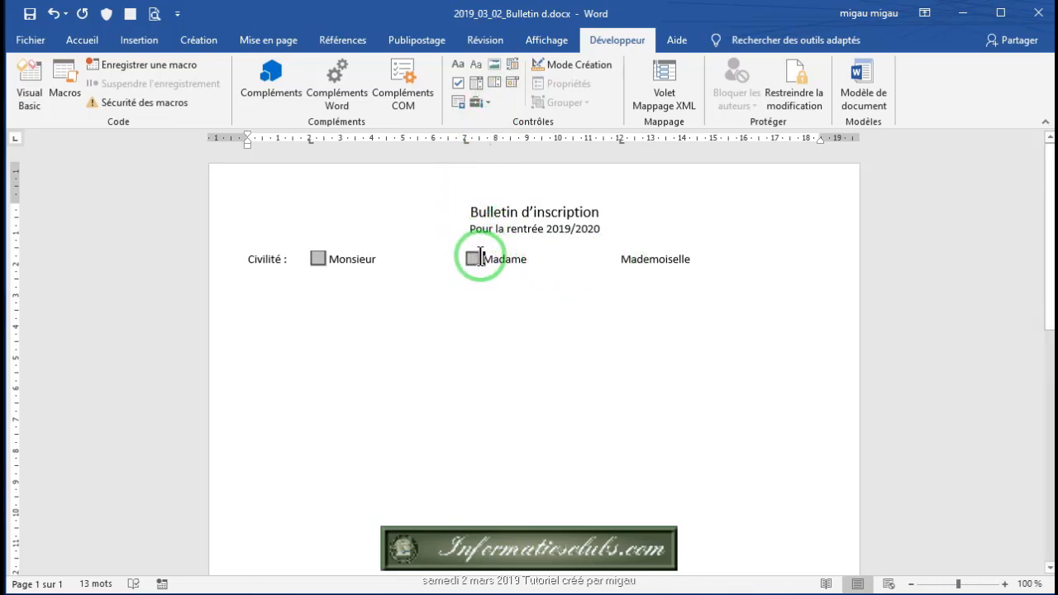
pyautogui.click(455, 255)
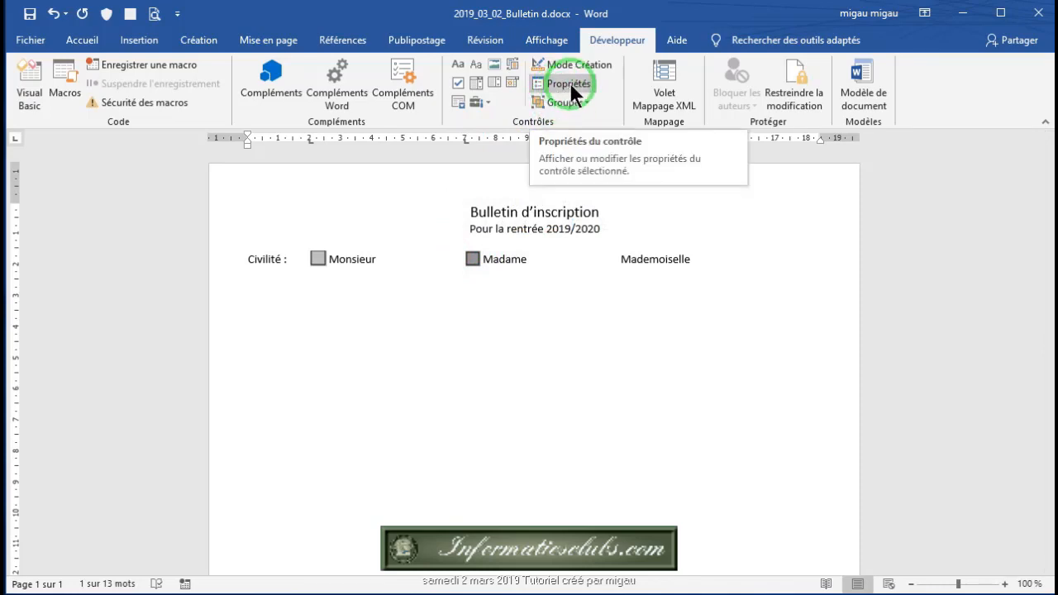
pyautogui.click(570, 82)
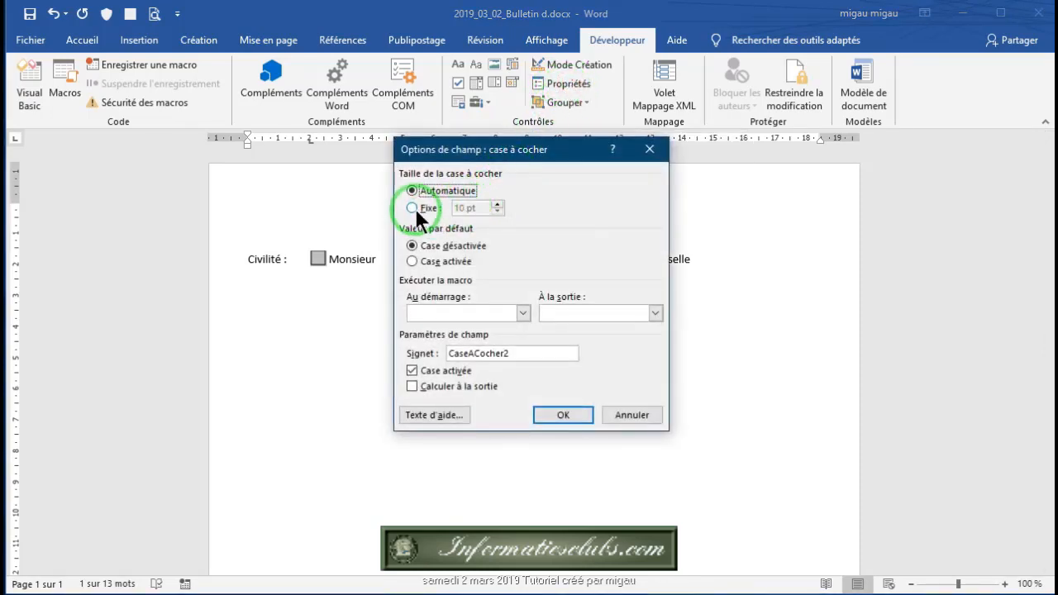
pyautogui.click(418, 210)
pyautogui.click(483, 208)
pyautogui.doubleClick(483, 208)
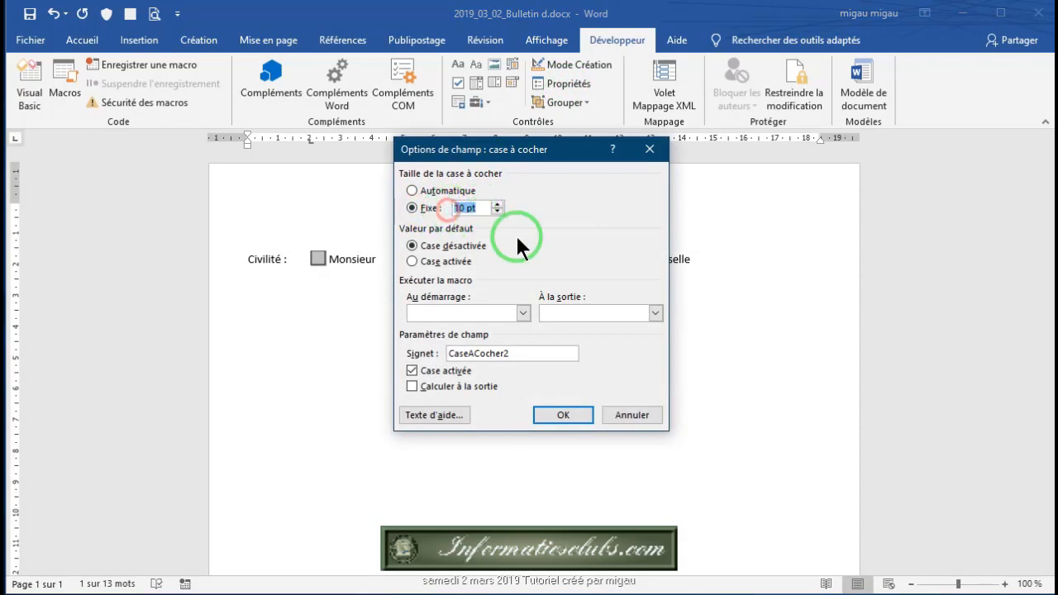
pyautogui.write('12')
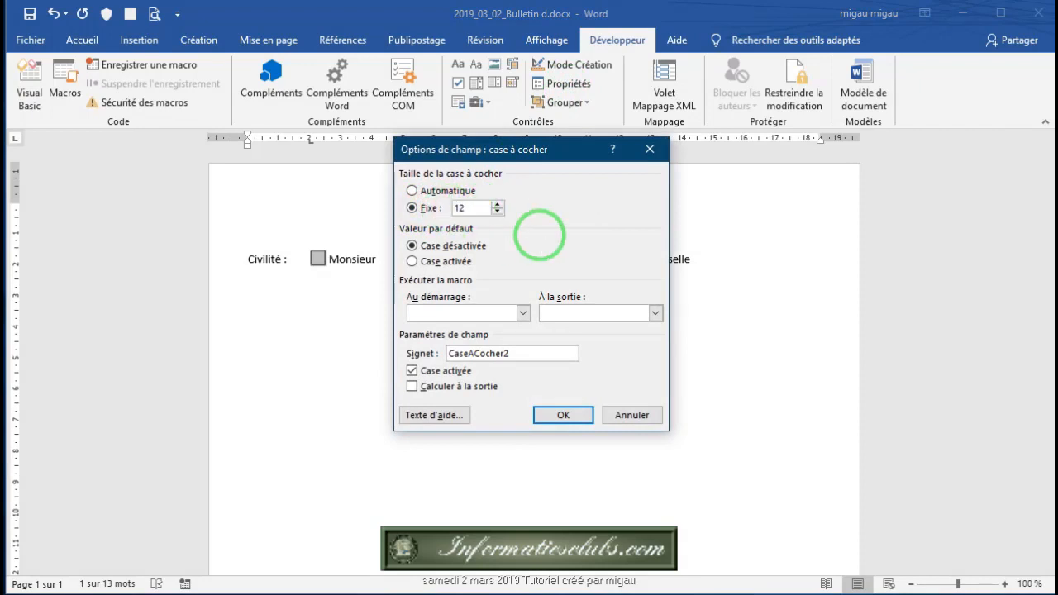
pyautogui.click(561, 413)
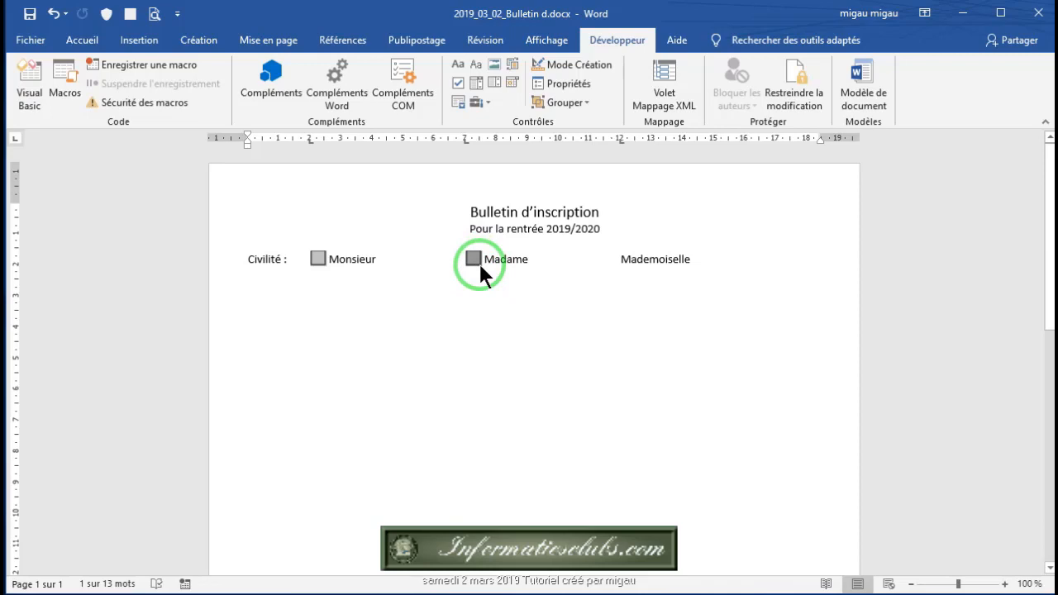
# Step: Copy the Madame checkbox and paste it before Mademoiselle
pyautogui.hotkey('ctrl', 'c')
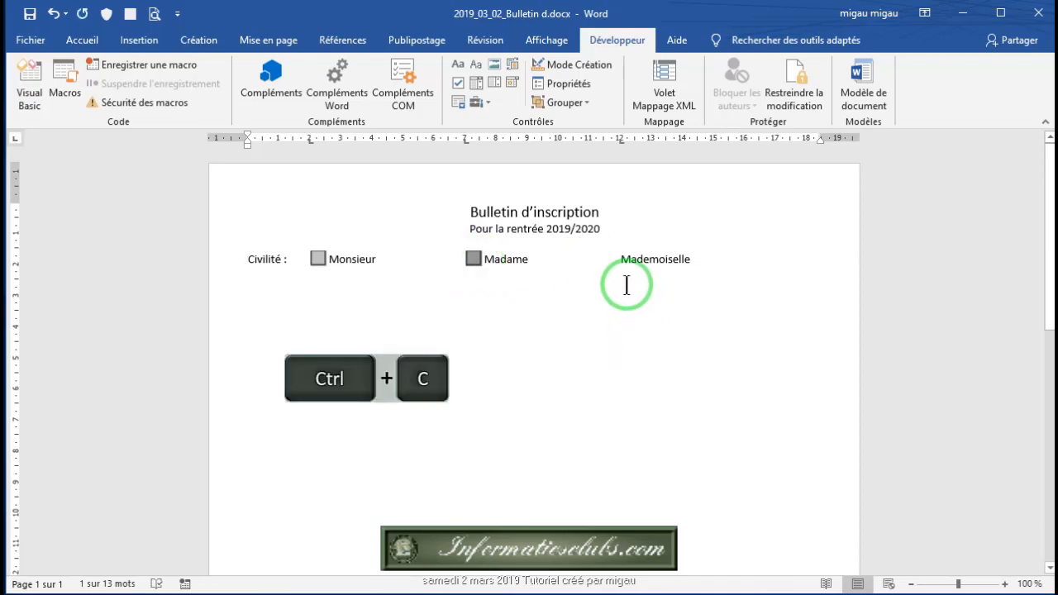
pyautogui.click(621, 262)
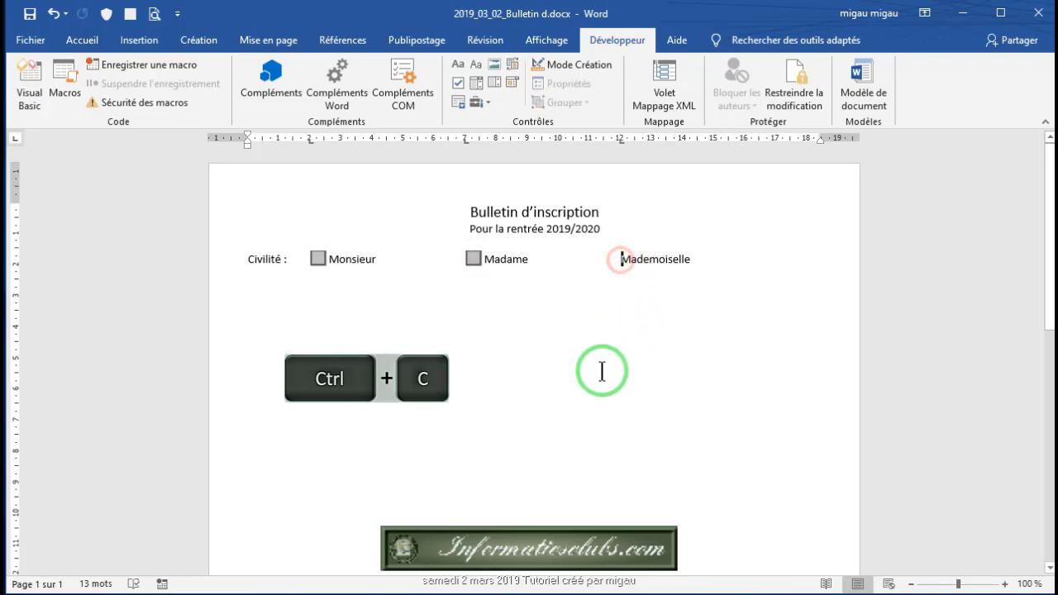
pyautogui.hotkey('ctrl', 'v')
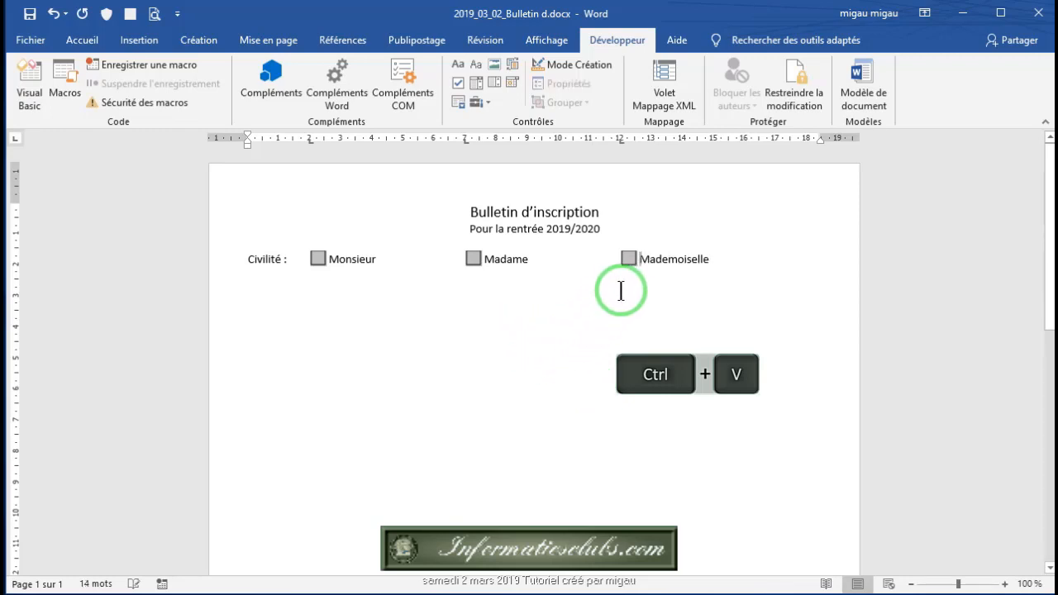
pyautogui.click(628, 258)
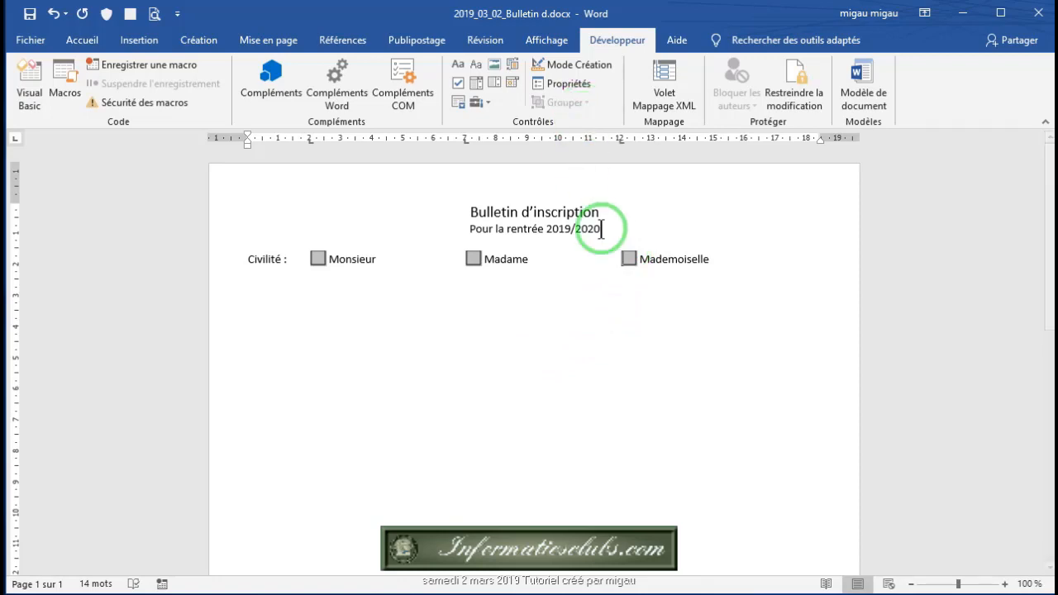
pyautogui.click(627, 257)
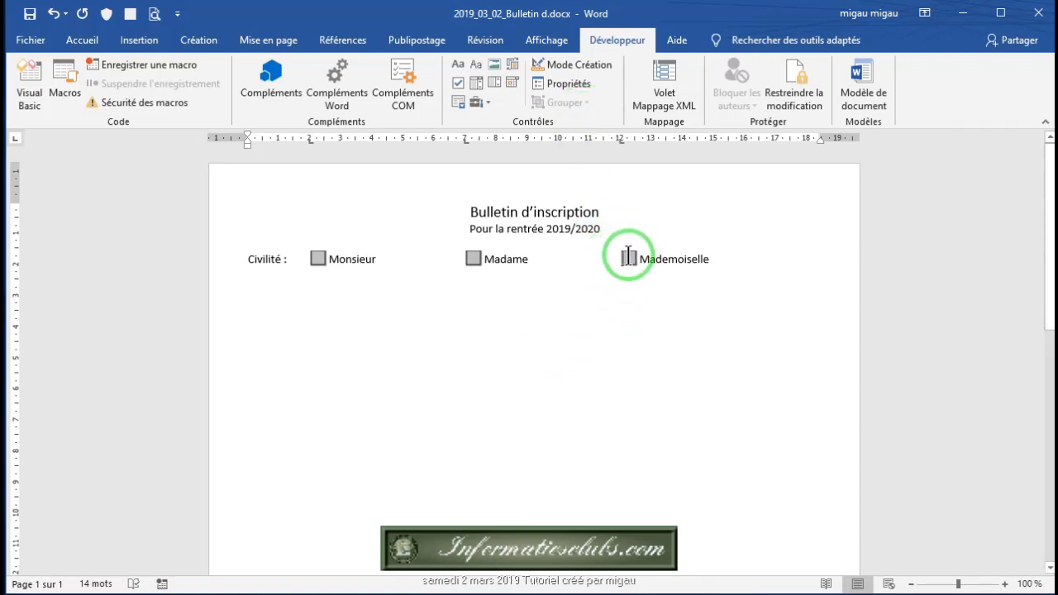
# Step: Confirm the Mademoiselle checkbox at a fixed 12 pt size and save the form
pyautogui.click(574, 87)
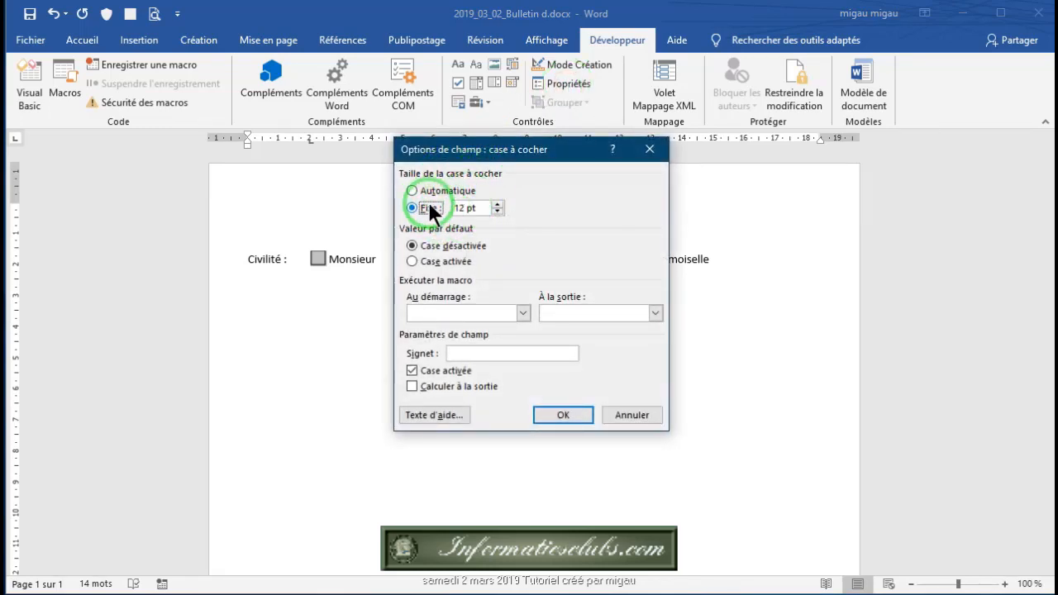
pyautogui.click(561, 415)
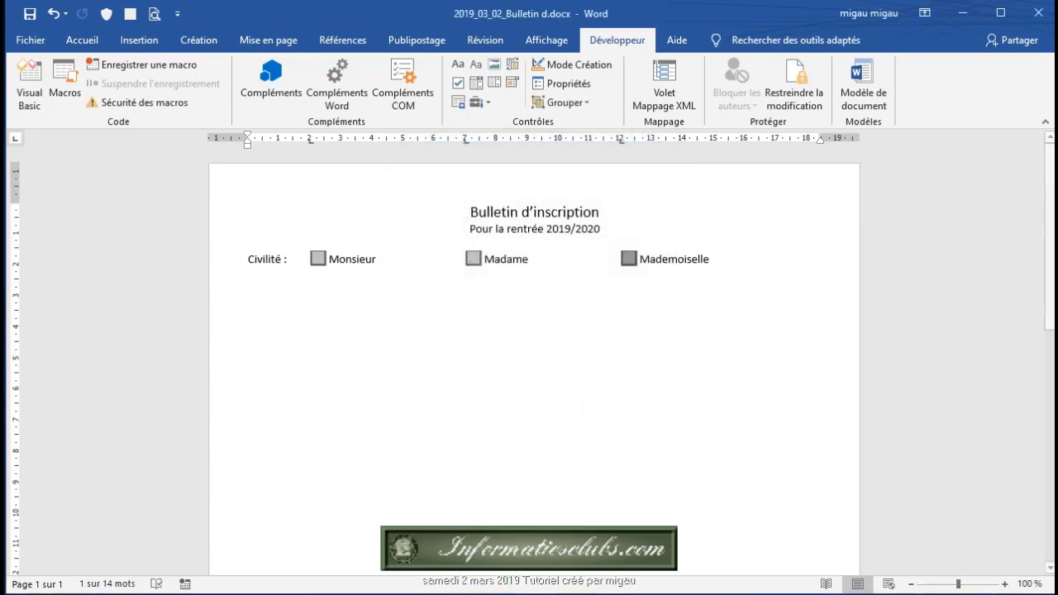
pyautogui.click(30, 14)
pyautogui.click(351, 255)
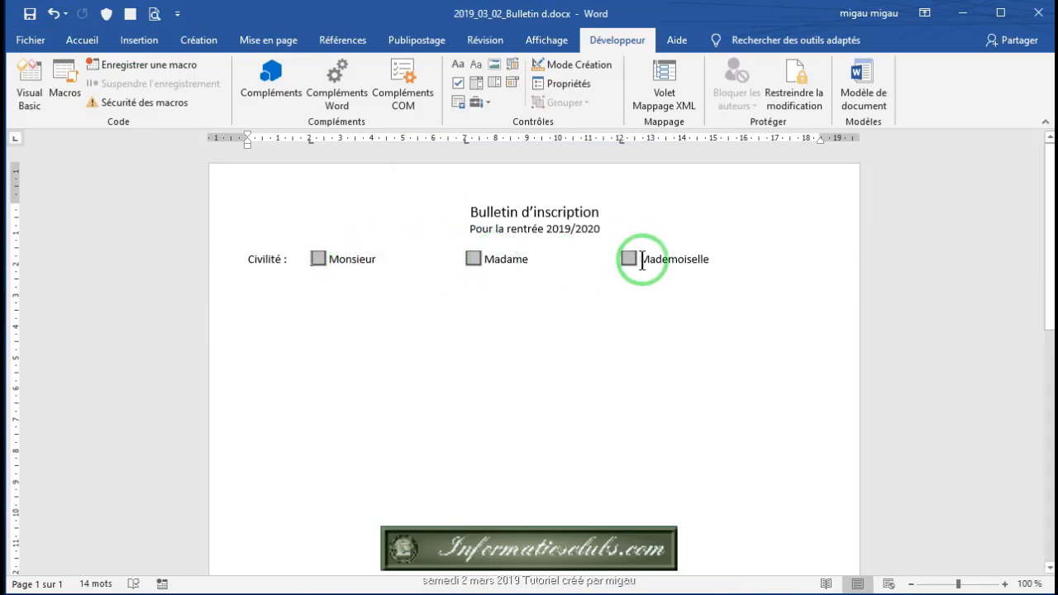
# Step: Add a line under Civilité with 'Prénom :' and 'Nom :' two tabs apart, and save
pyautogui.click(727, 258)
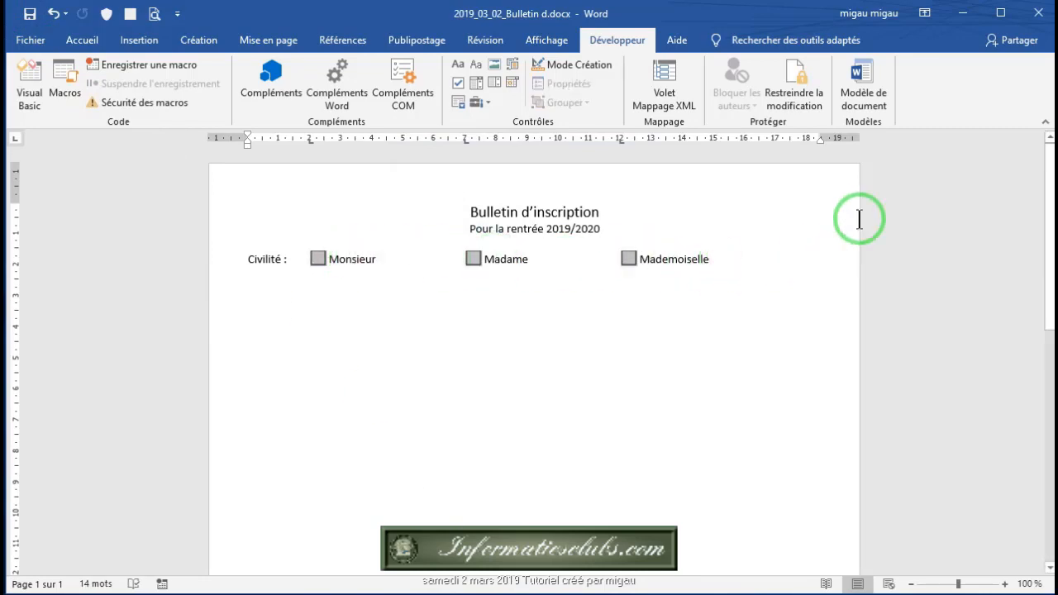
pyautogui.press('Return')
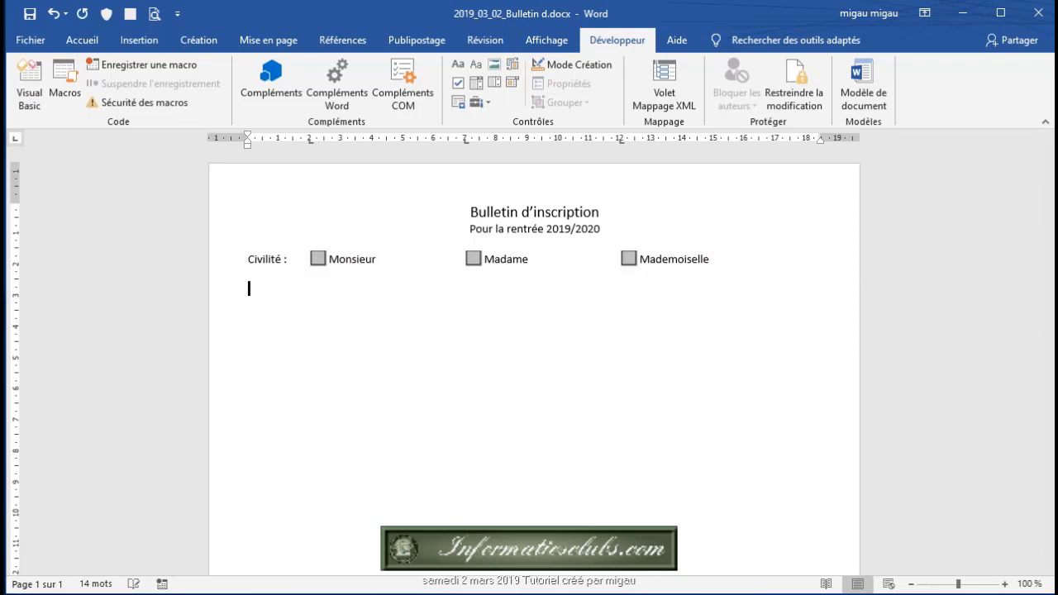
pyautogui.write('Prénom :')
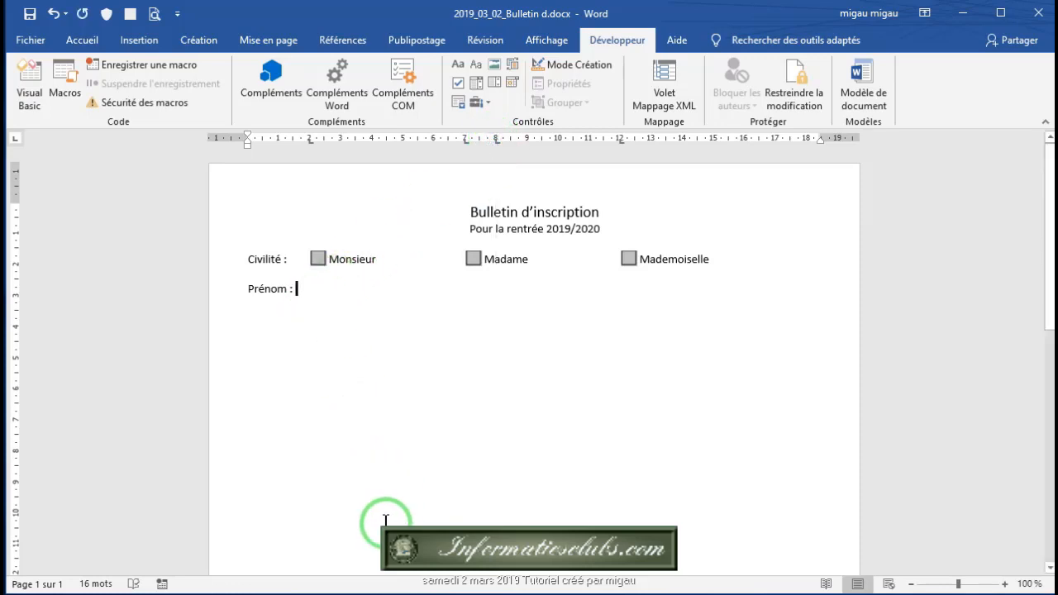
pyautogui.press('Tab')
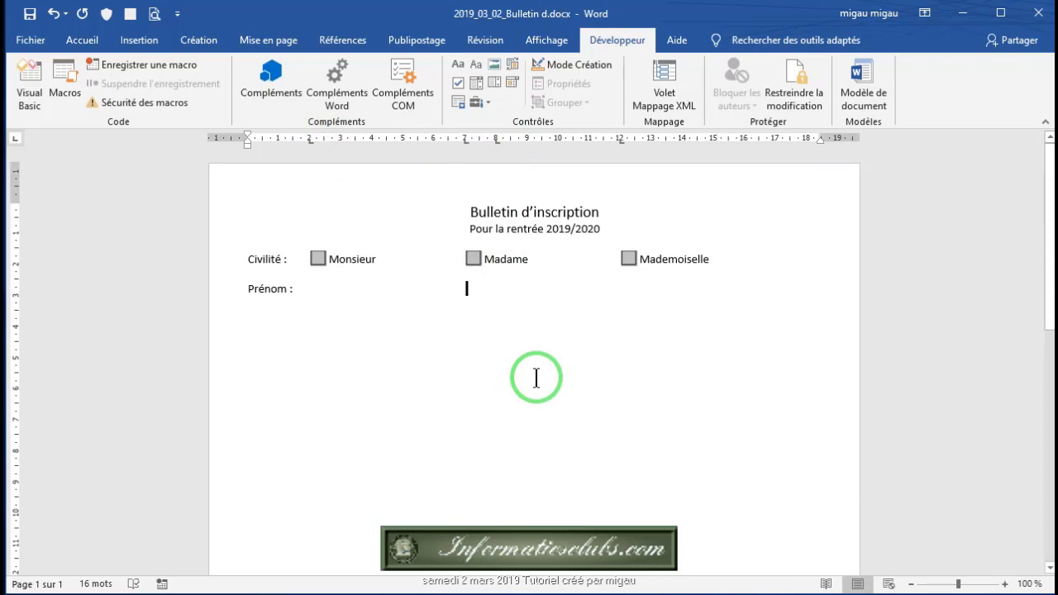
pyautogui.press('Tab')
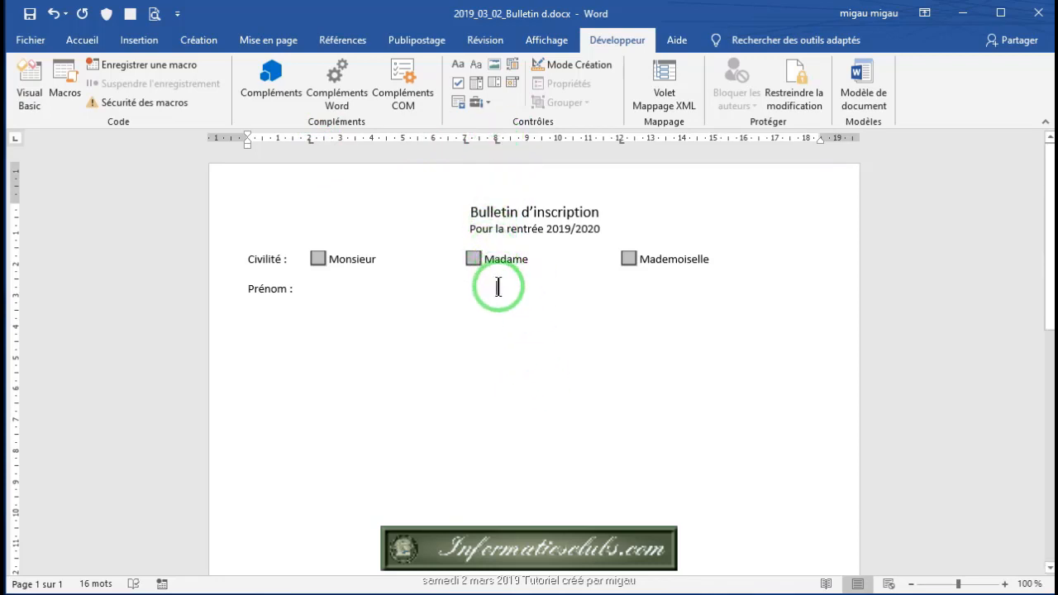
pyautogui.write('Nom :')
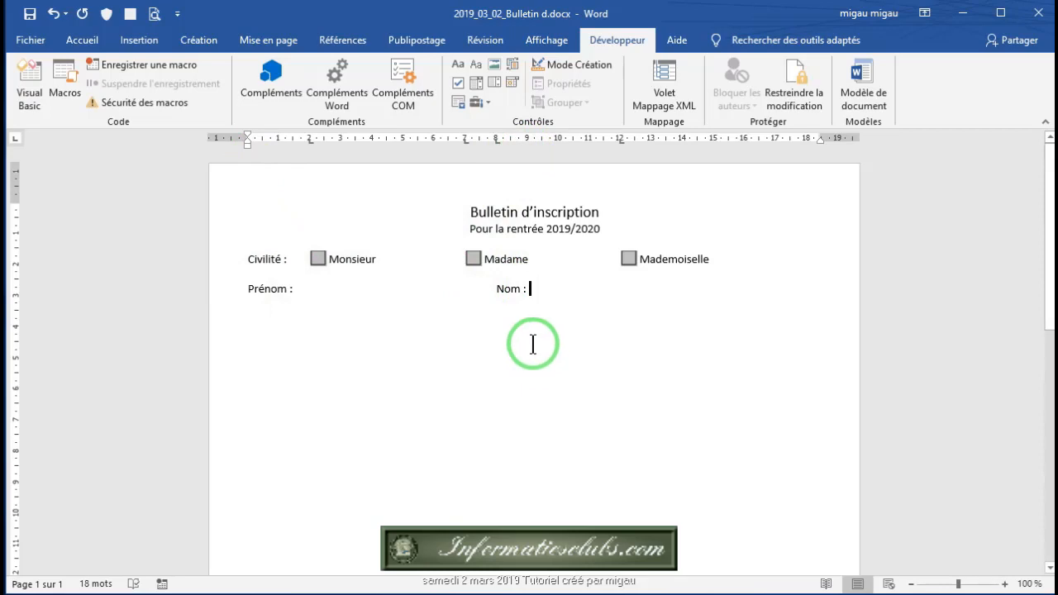
pyautogui.click(29, 15)
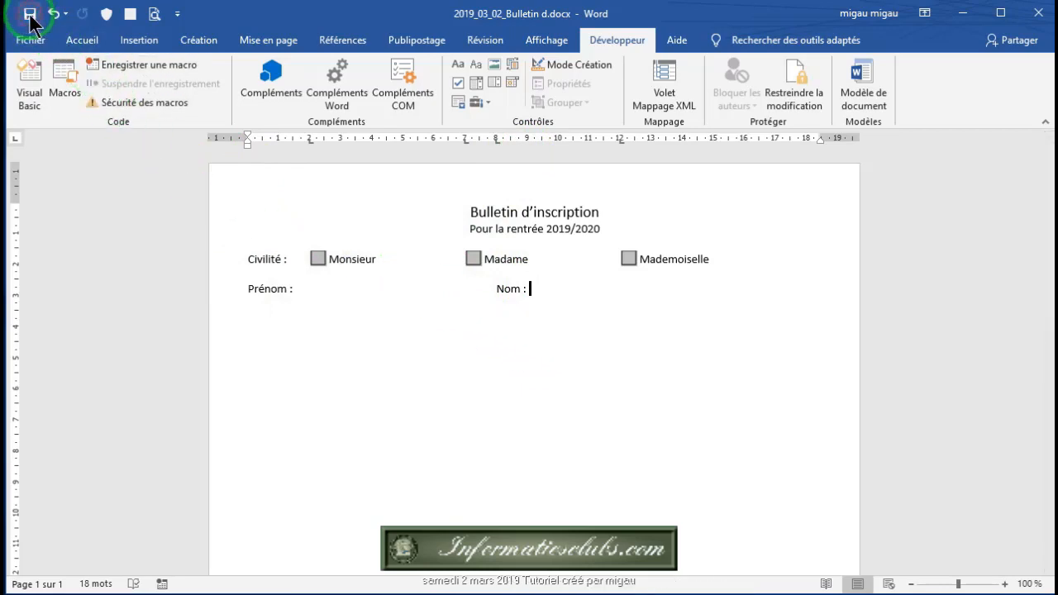
pyautogui.click(299, 289)
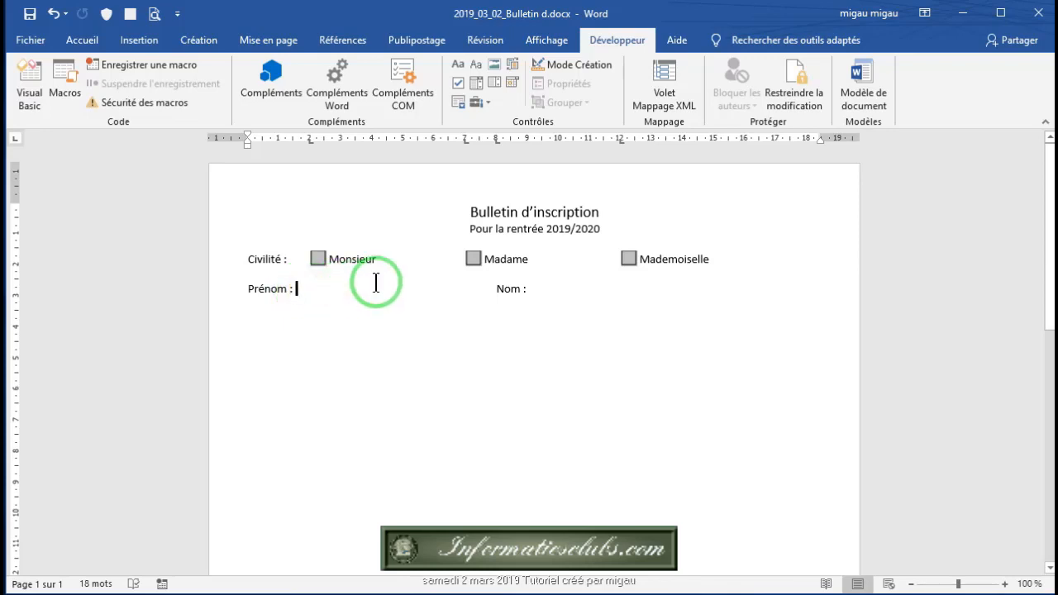
pyautogui.click(457, 66)
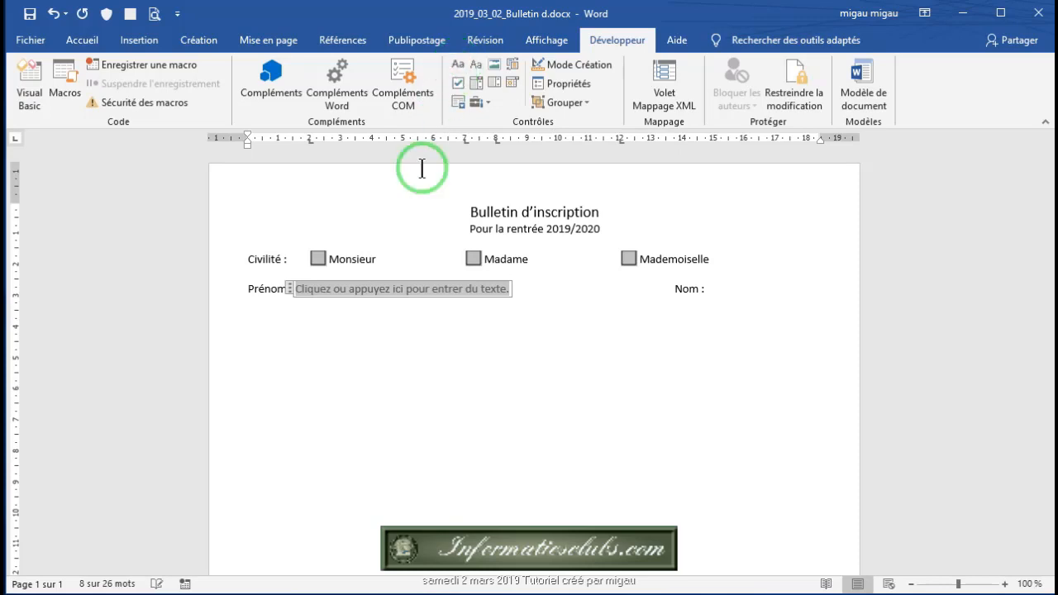
pyautogui.click(317, 311)
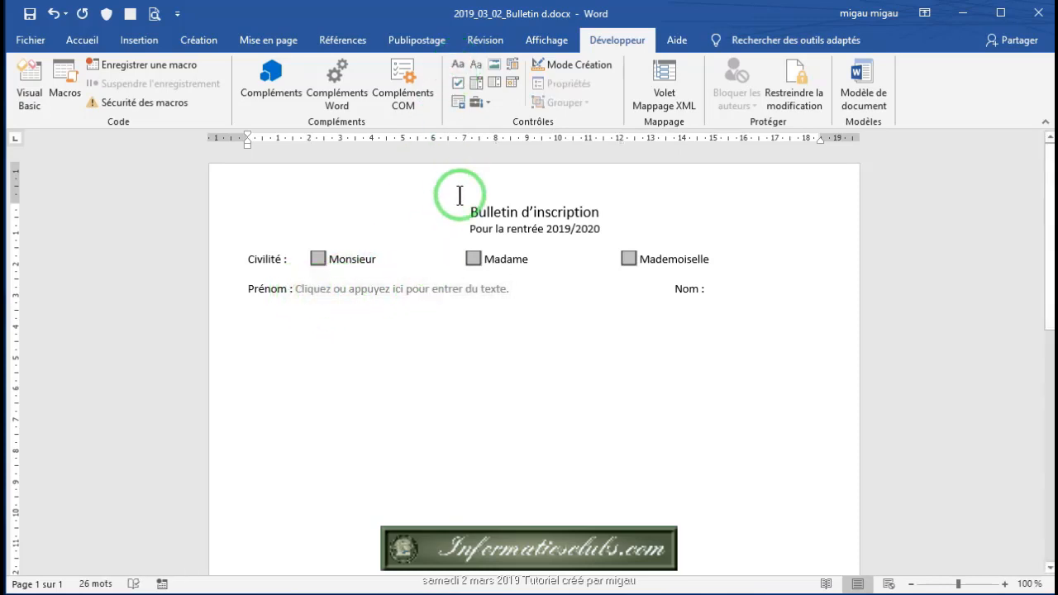
pyautogui.click(324, 287)
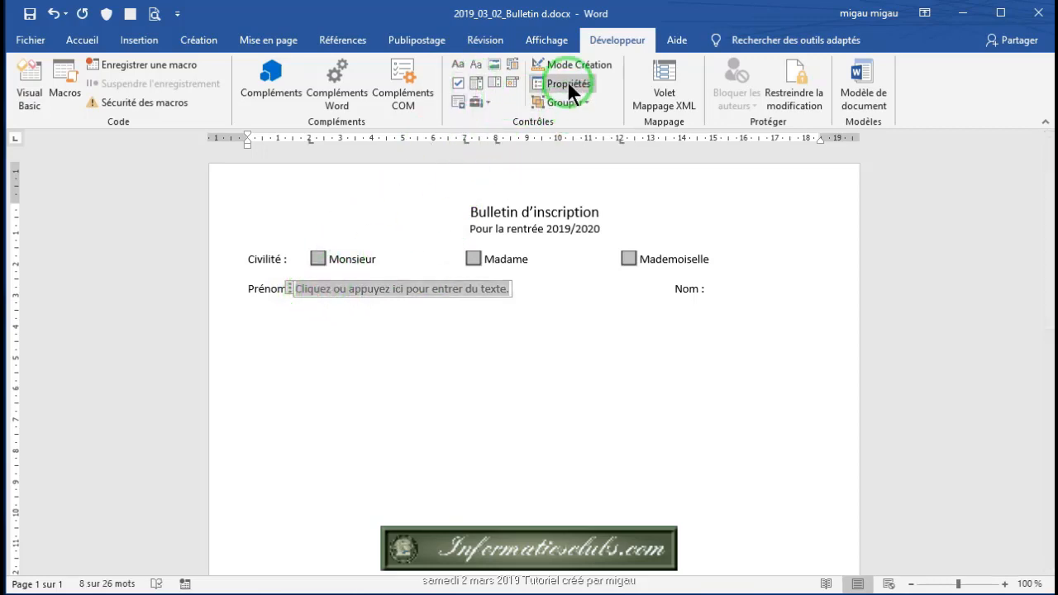
pyautogui.click(568, 83)
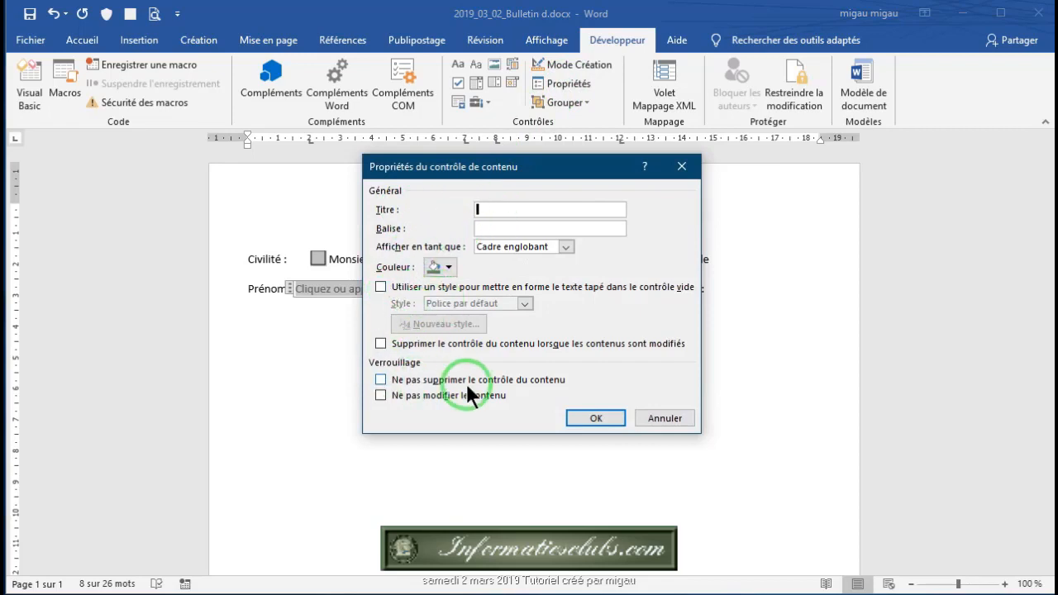
pyautogui.click(646, 417)
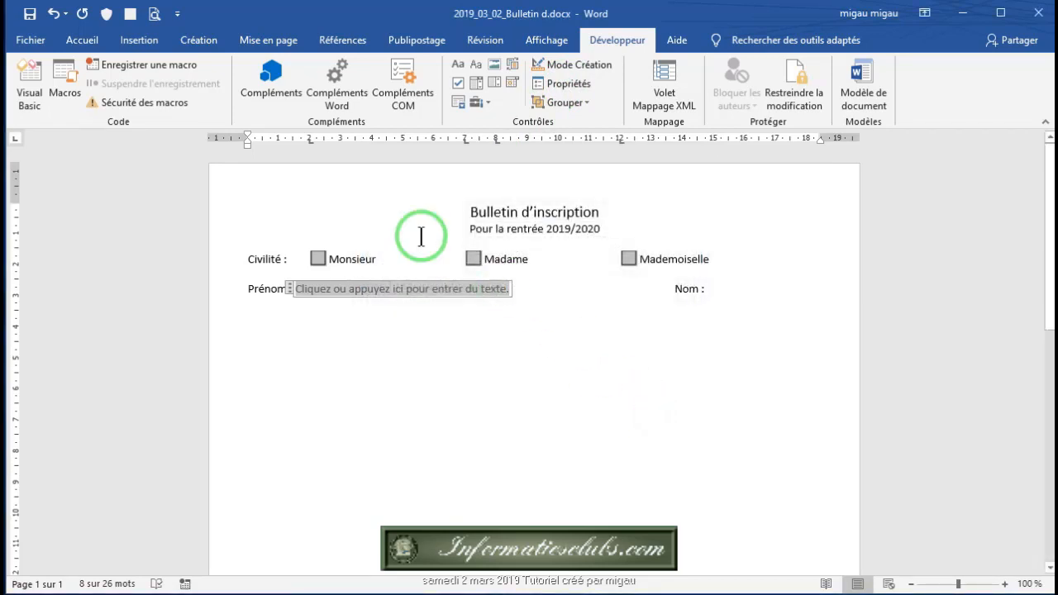
pyautogui.click(53, 13)
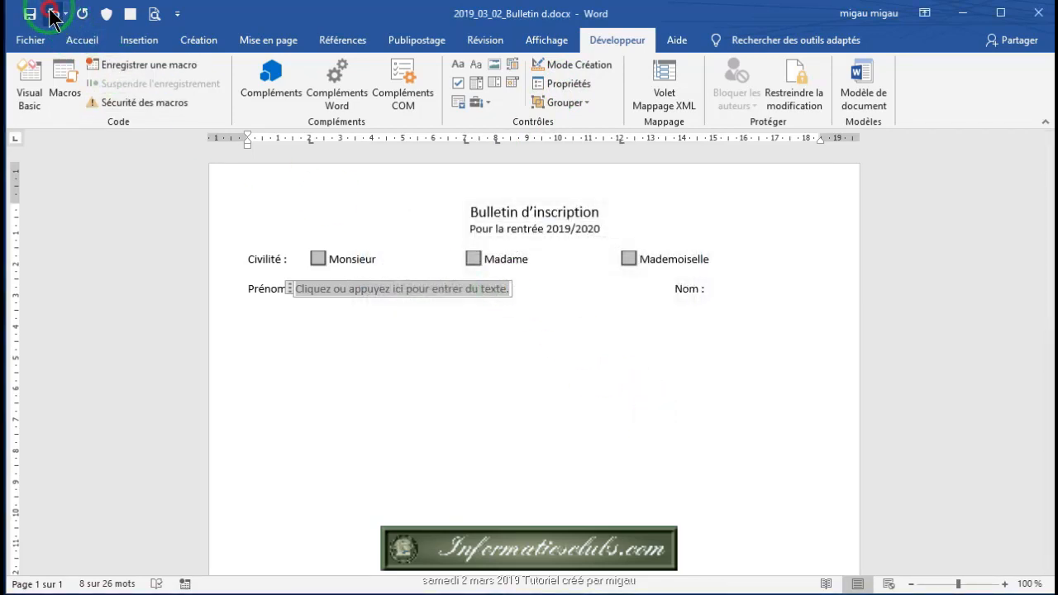
# Step: Insert a legacy text form field after 'Prénom :'
pyautogui.click(489, 103)
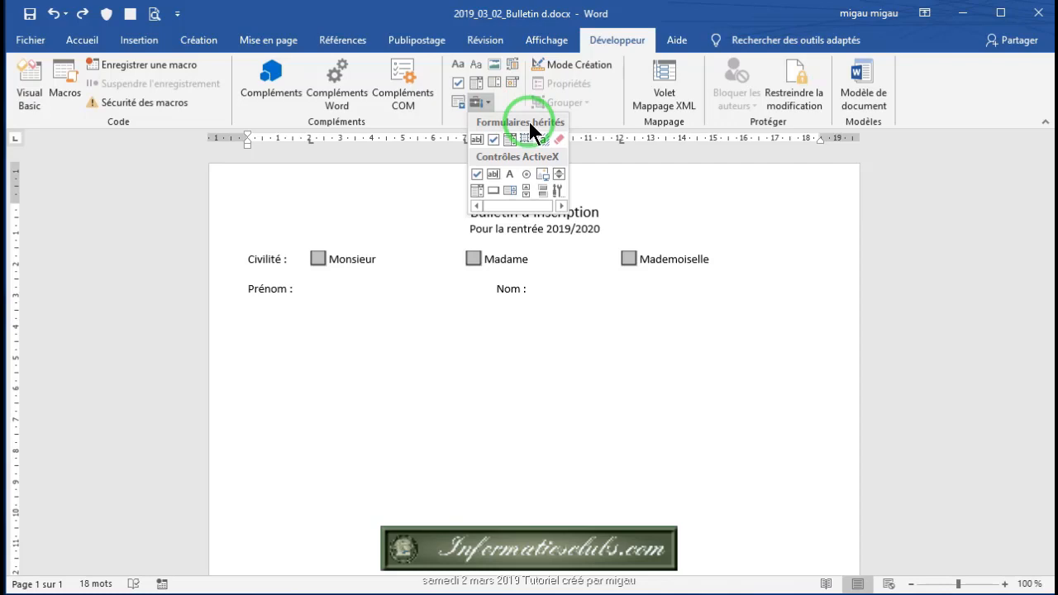
pyautogui.click(477, 140)
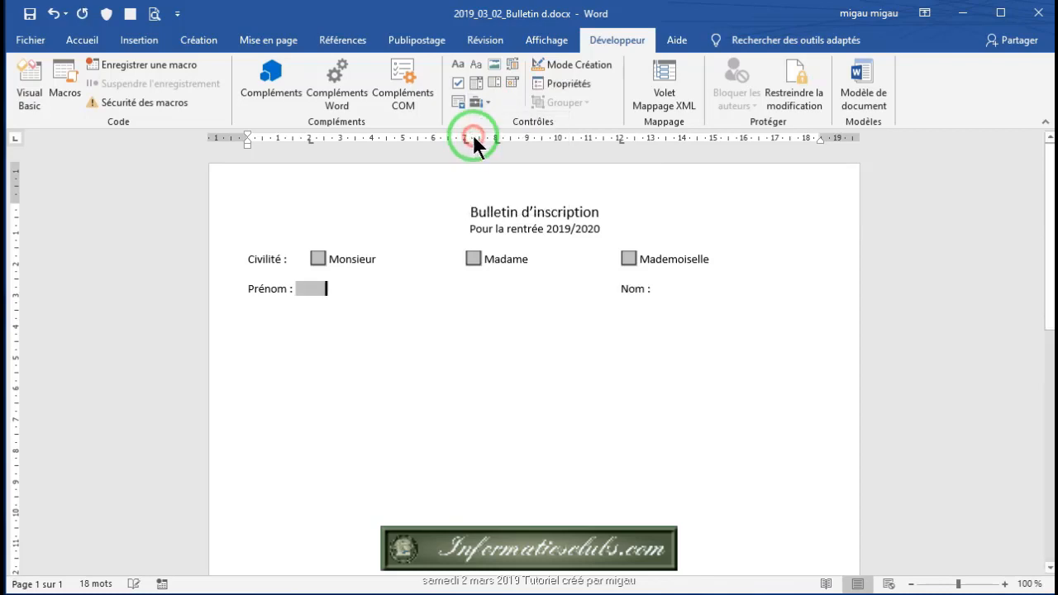
pyautogui.click(299, 287)
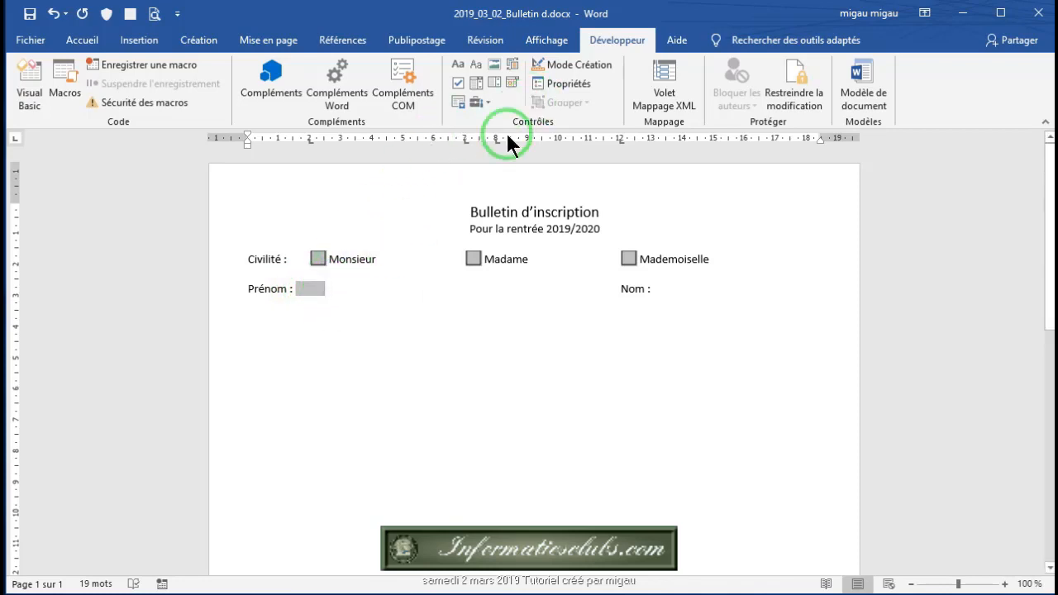
# Step: Set the Prénom field's text format to Première majuscule
pyautogui.click(566, 86)
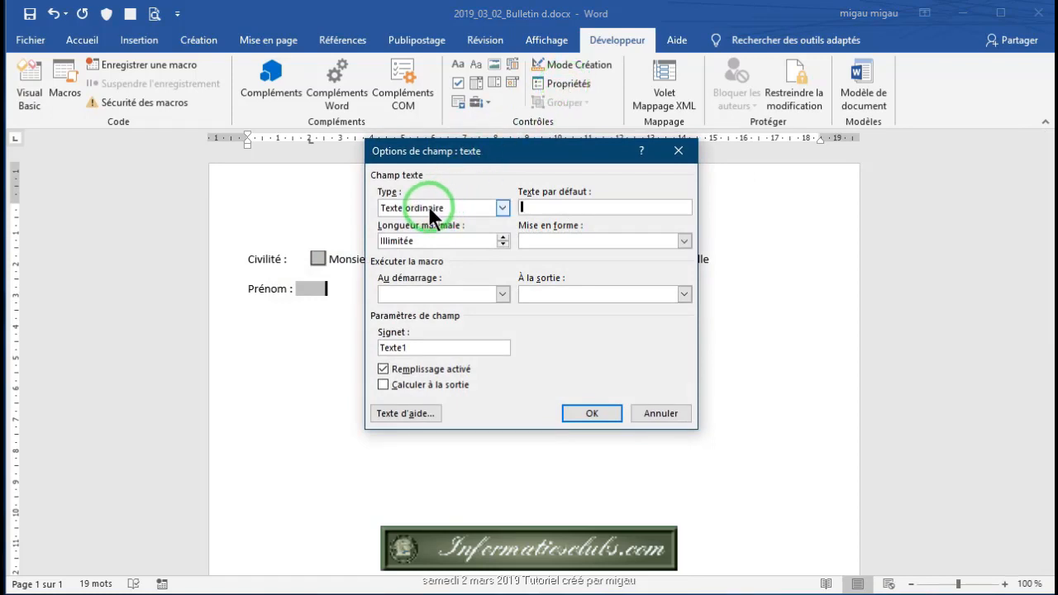
pyautogui.moveTo(533, 152); pyautogui.dragTo(631, 181)
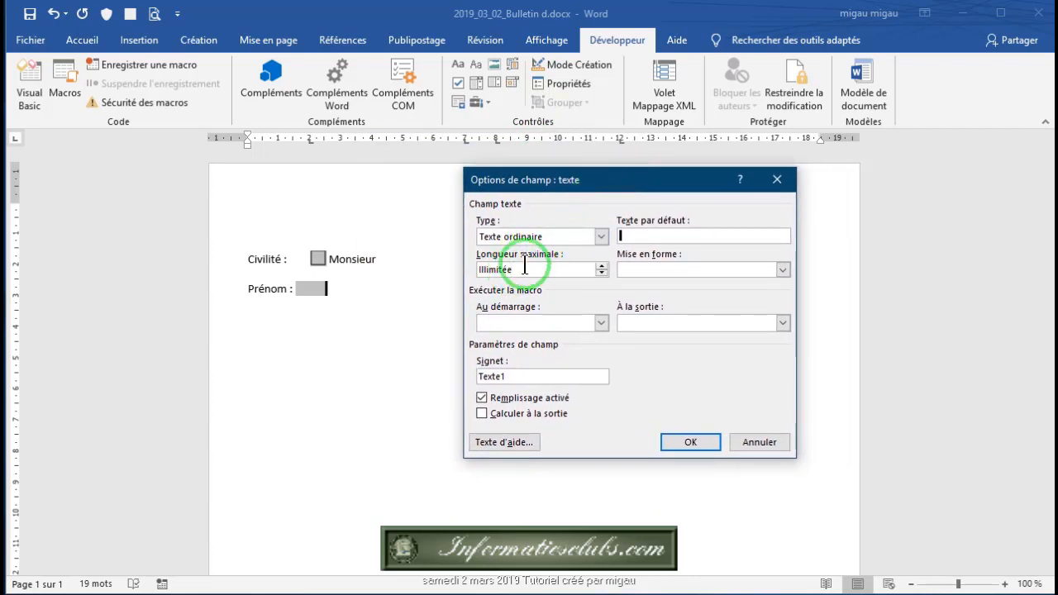
pyautogui.click(488, 271)
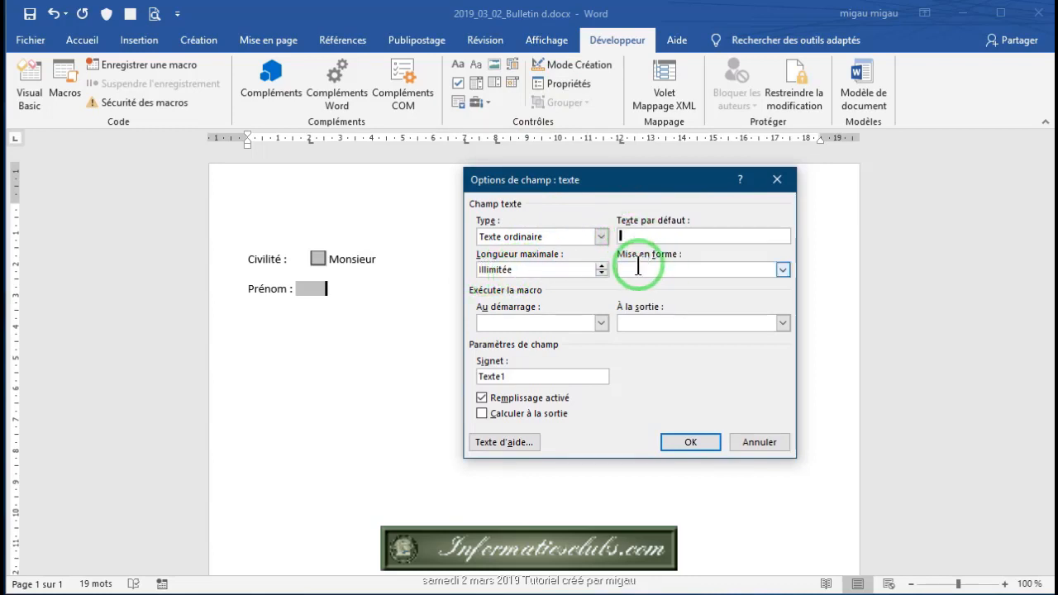
pyautogui.click(783, 269)
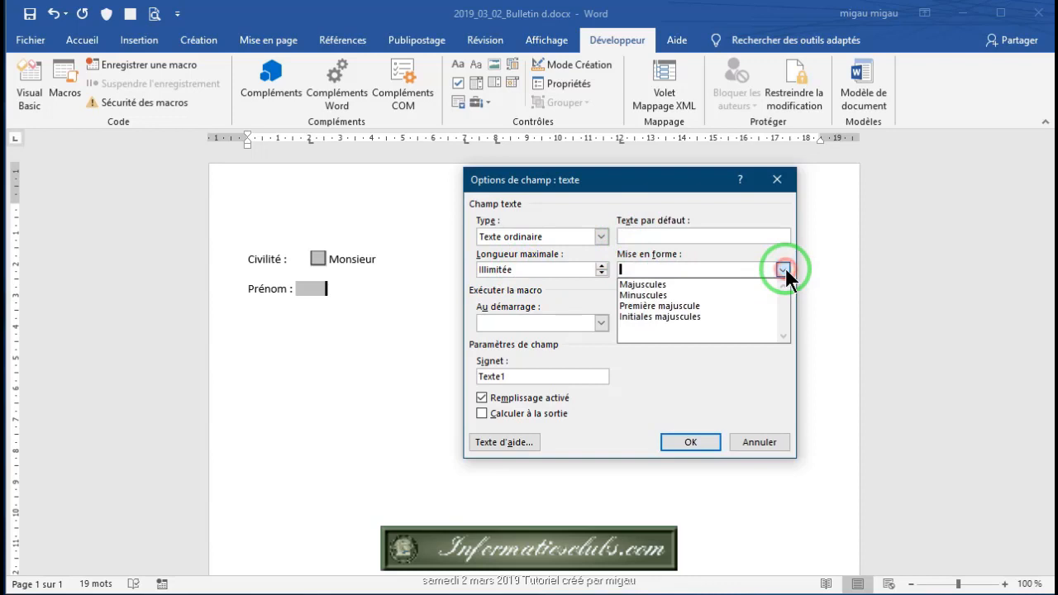
pyautogui.click(688, 307)
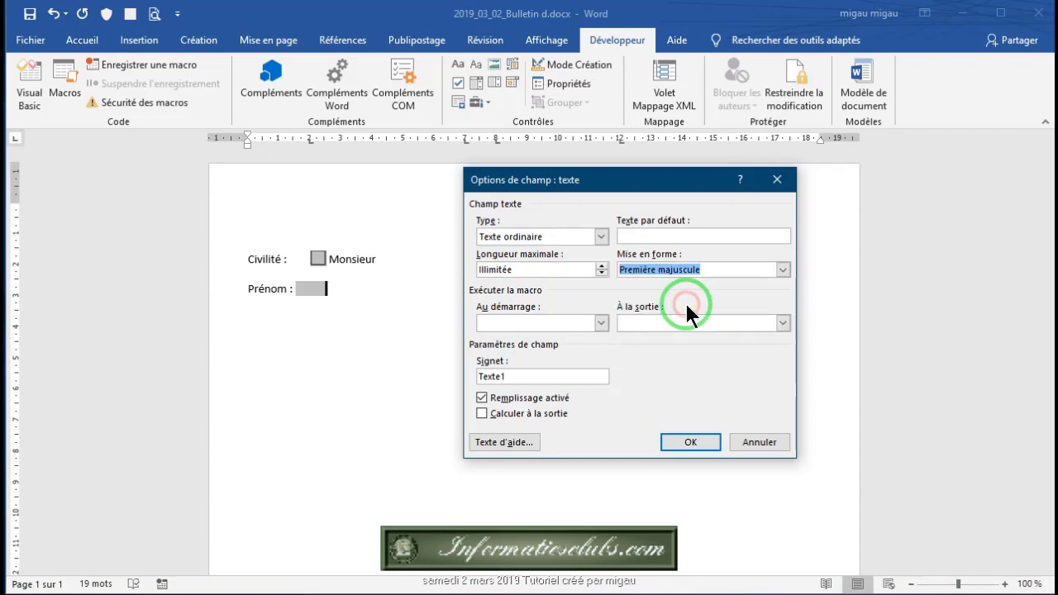
pyautogui.click(783, 269)
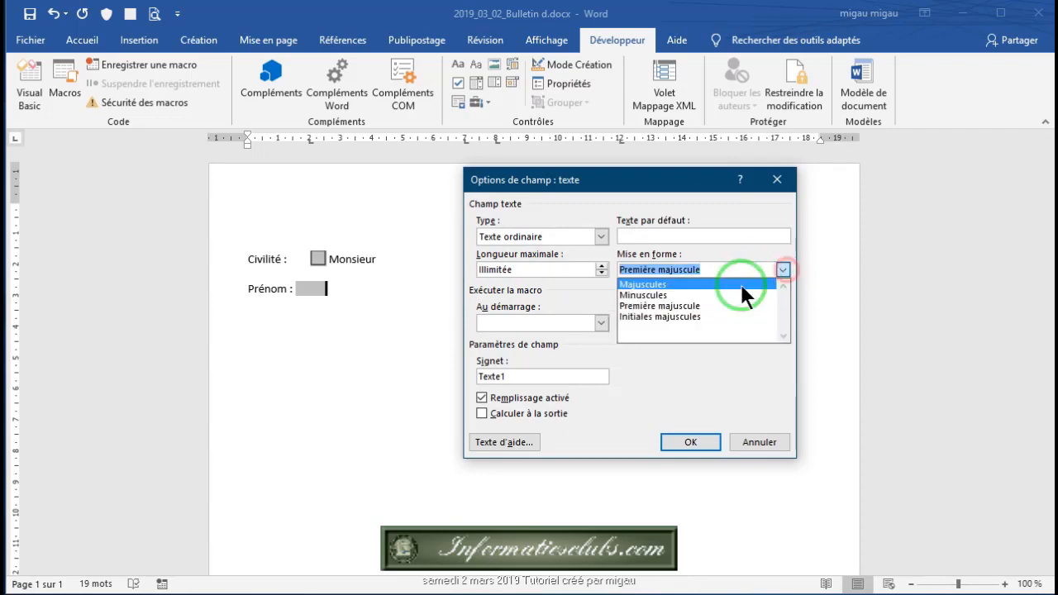
pyautogui.click(688, 307)
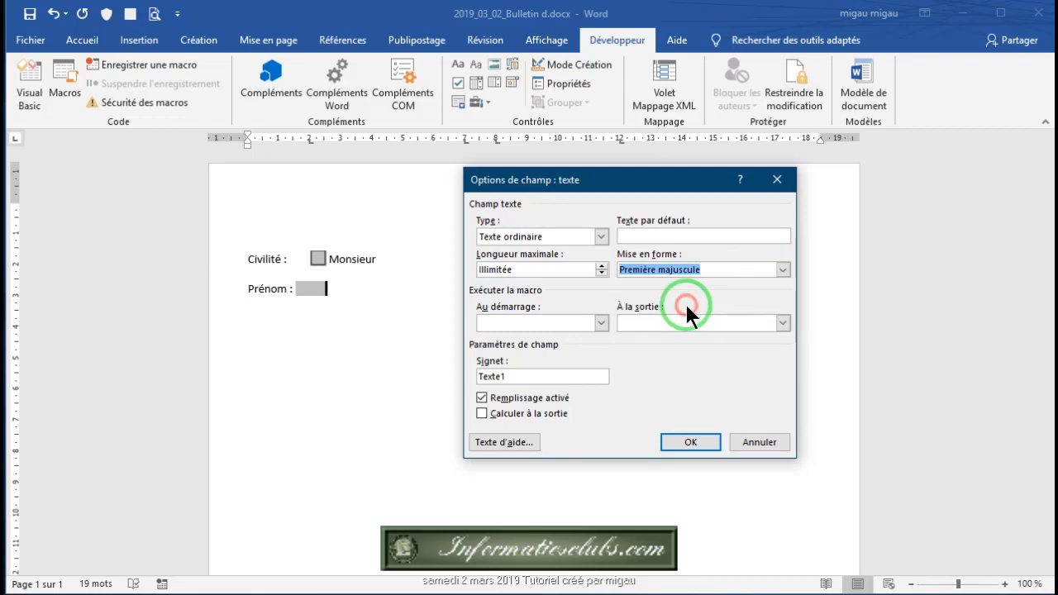
pyautogui.click(691, 443)
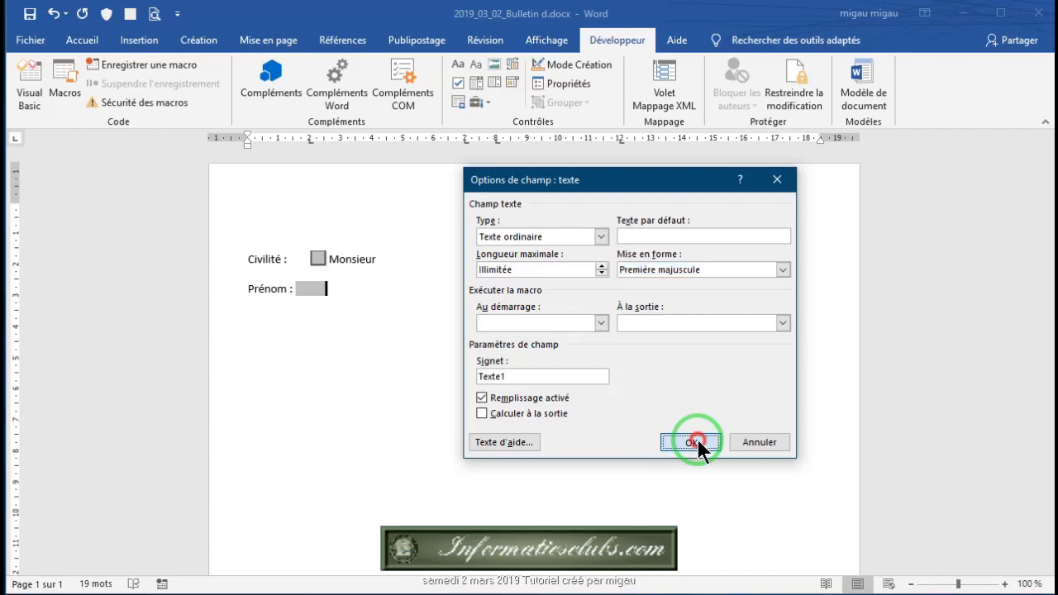
# Step: Remove the extra tab before 'Nom :' to bring the label closer
pyautogui.click(333, 291)
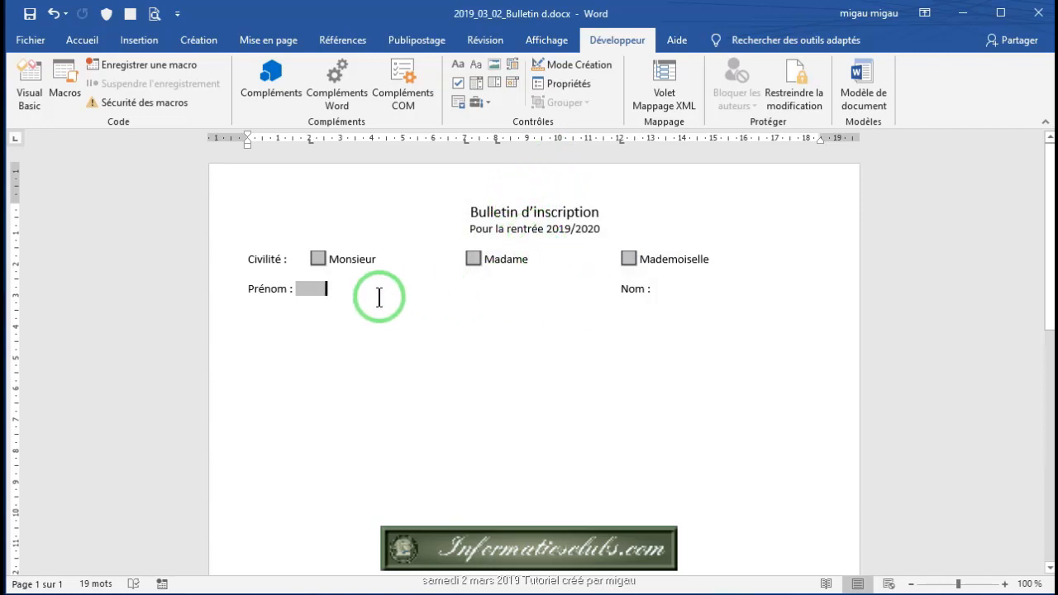
pyautogui.click(619, 290)
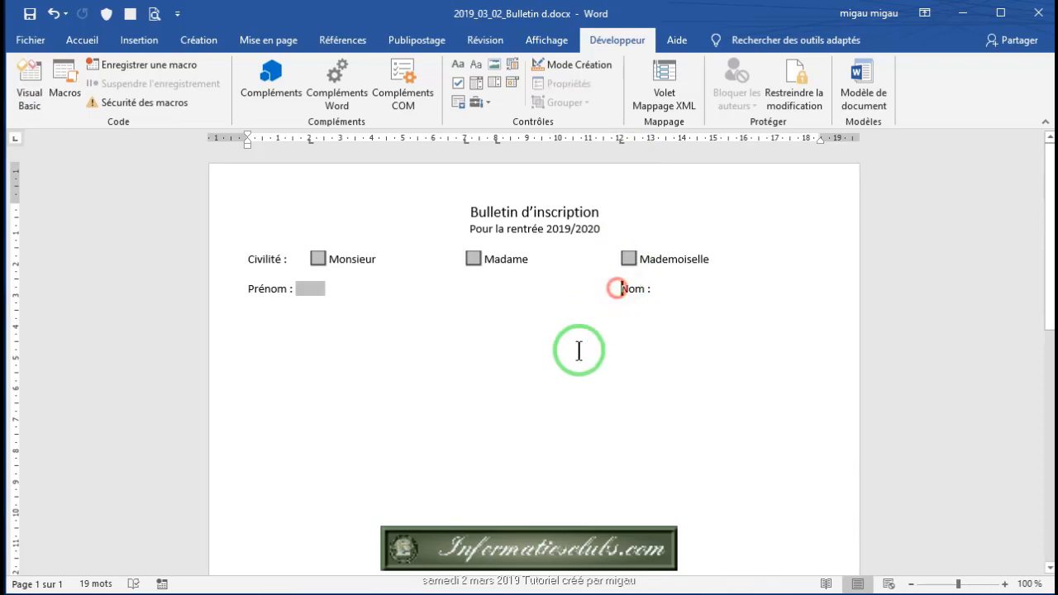
pyautogui.press('BackSpace')
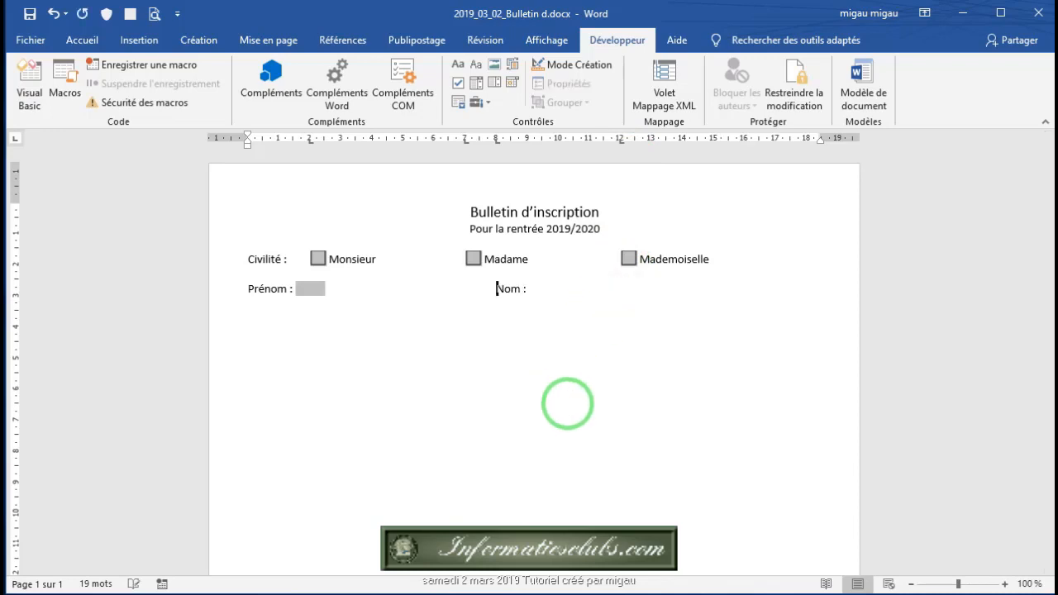
pyautogui.click(528, 289)
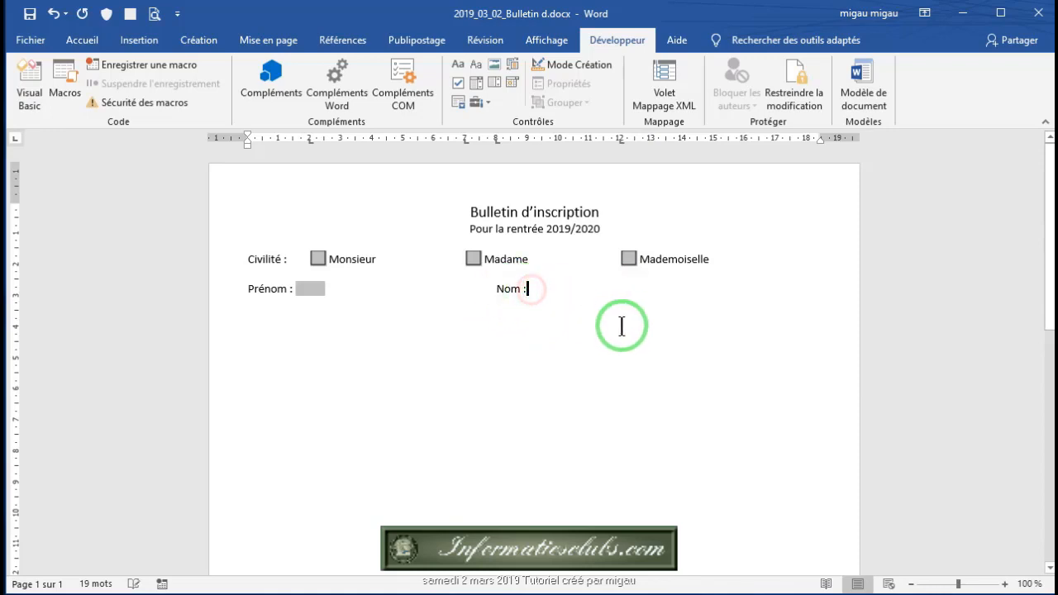
# Step: Add a legacy text field after 'Nom :' formatted as Première majuscule
pyautogui.click(488, 103)
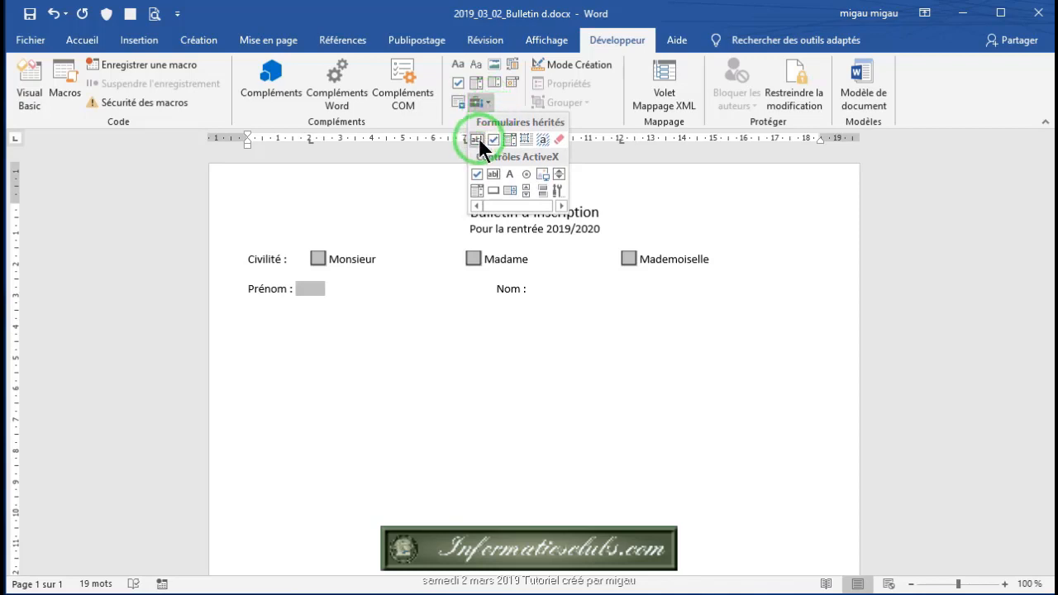
pyautogui.click(476, 138)
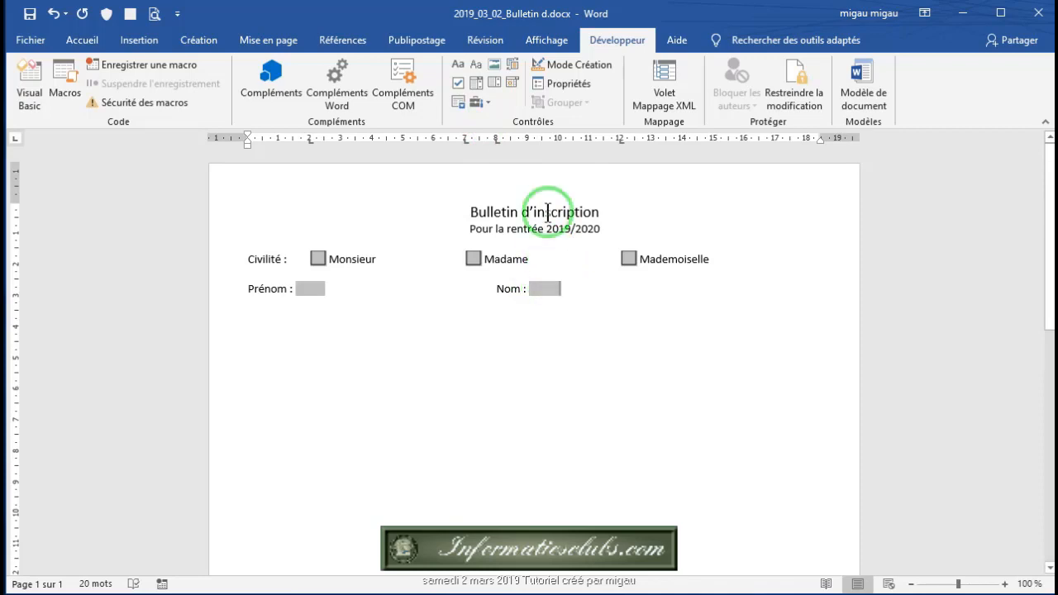
pyautogui.click(569, 84)
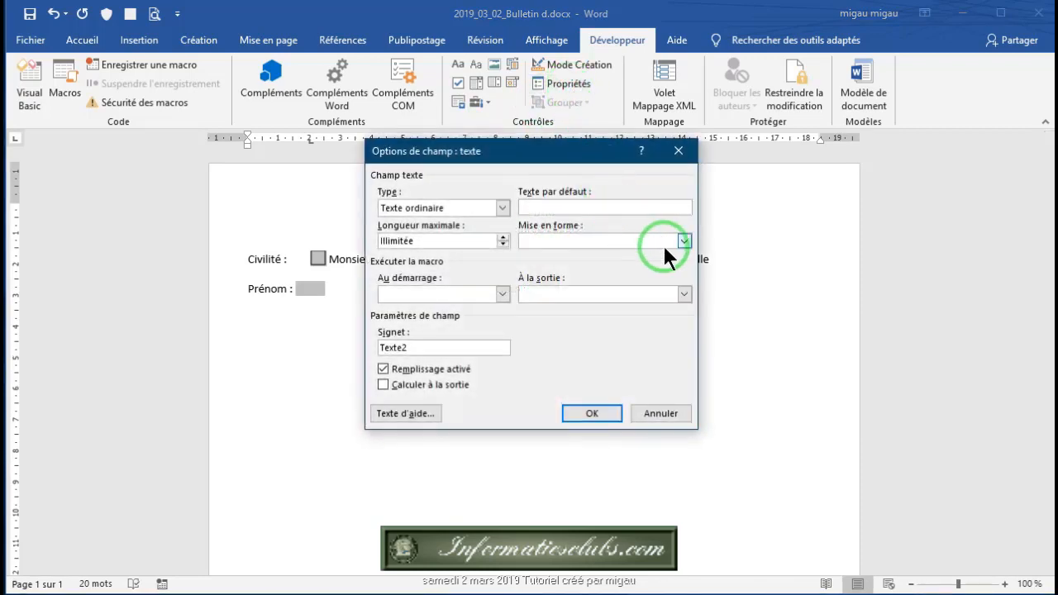
pyautogui.click(685, 240)
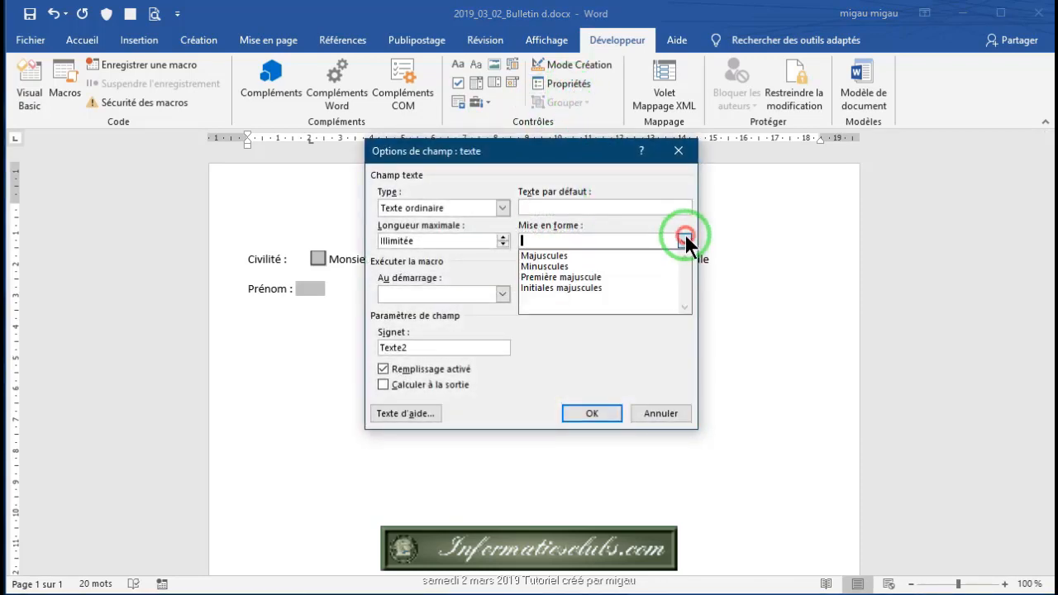
pyautogui.click(590, 277)
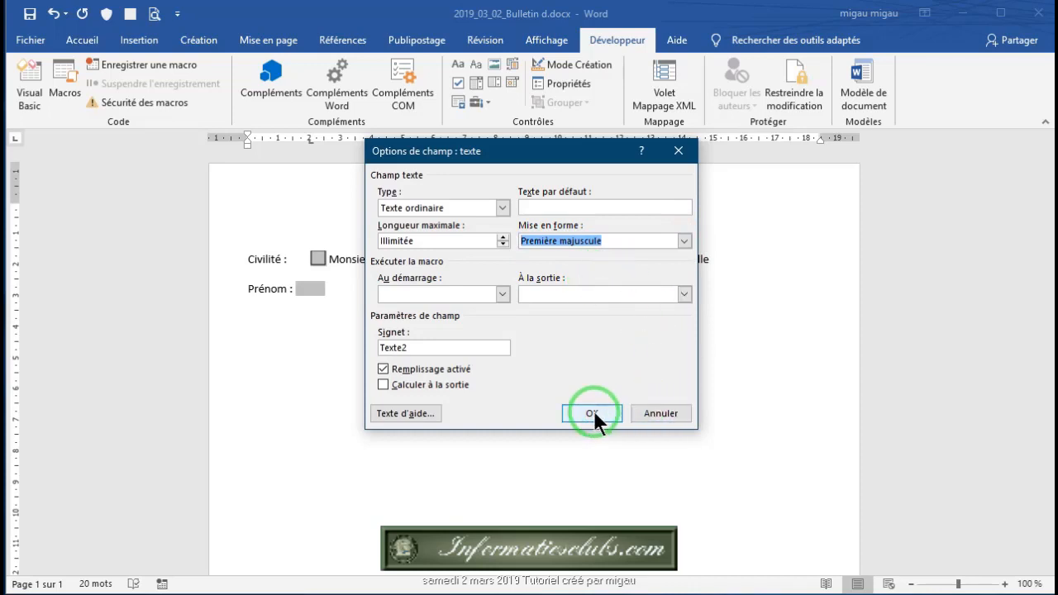
pyautogui.click(592, 414)
pyautogui.click(567, 290)
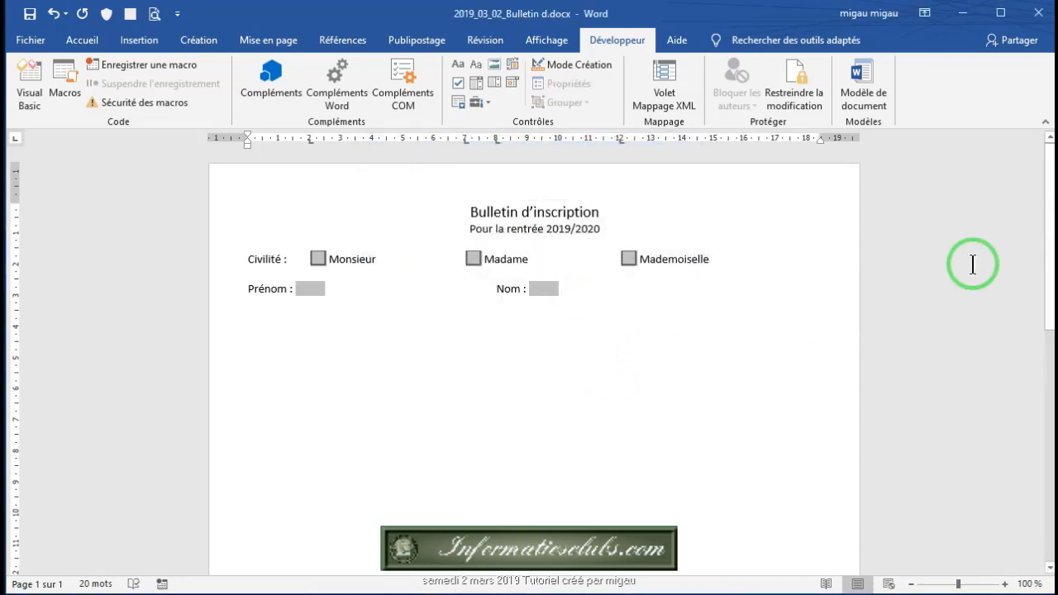
# Step: Start an 'Adresse Complète :' line and paste a copy of the Première majuscule Nom field after it
pyautogui.press('Return')
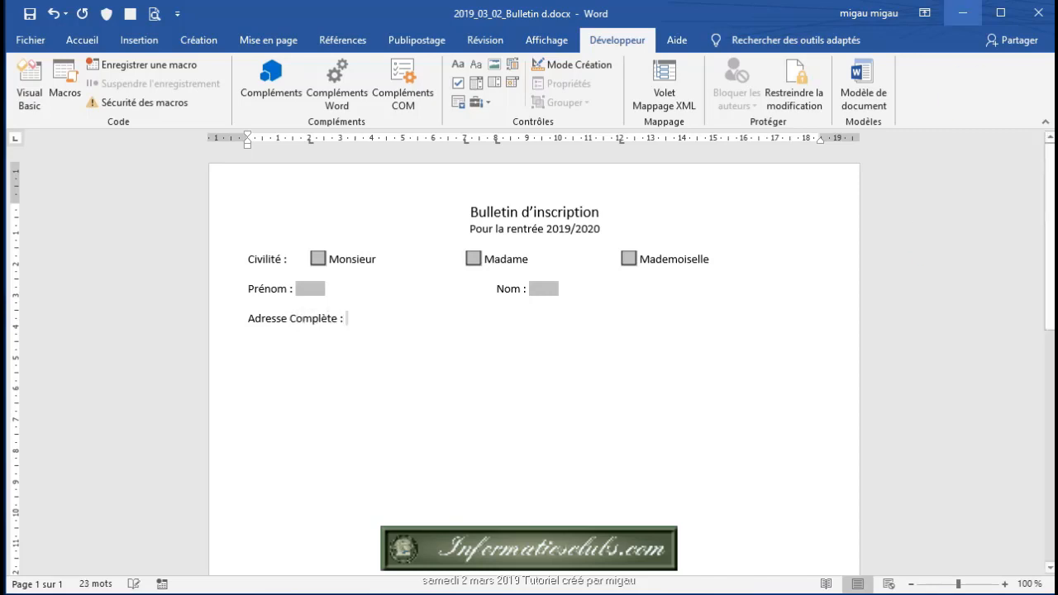
pyautogui.click(537, 289)
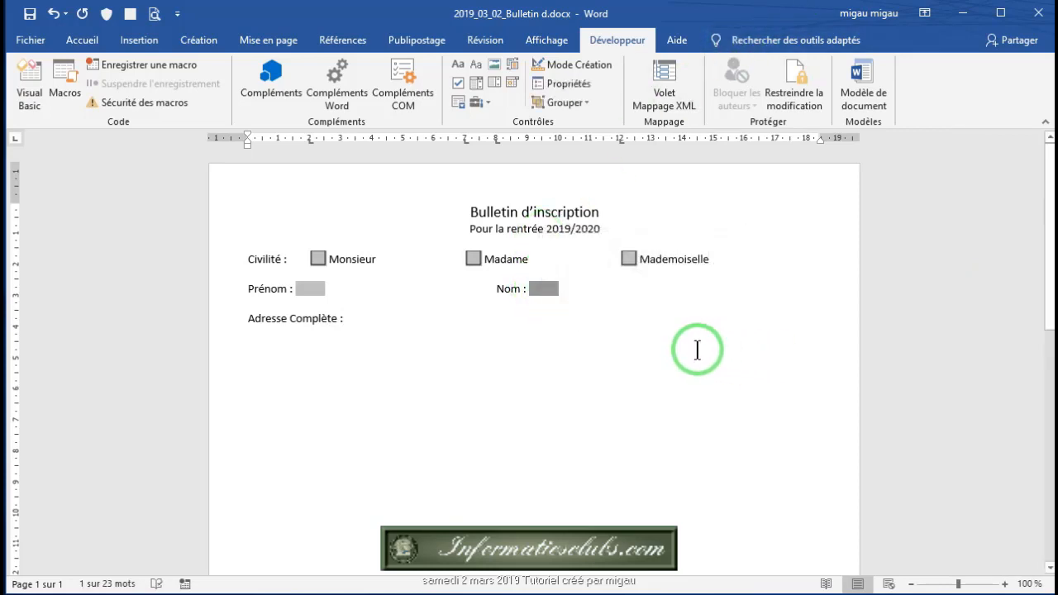
pyautogui.hotkey('ctrl', 'c')
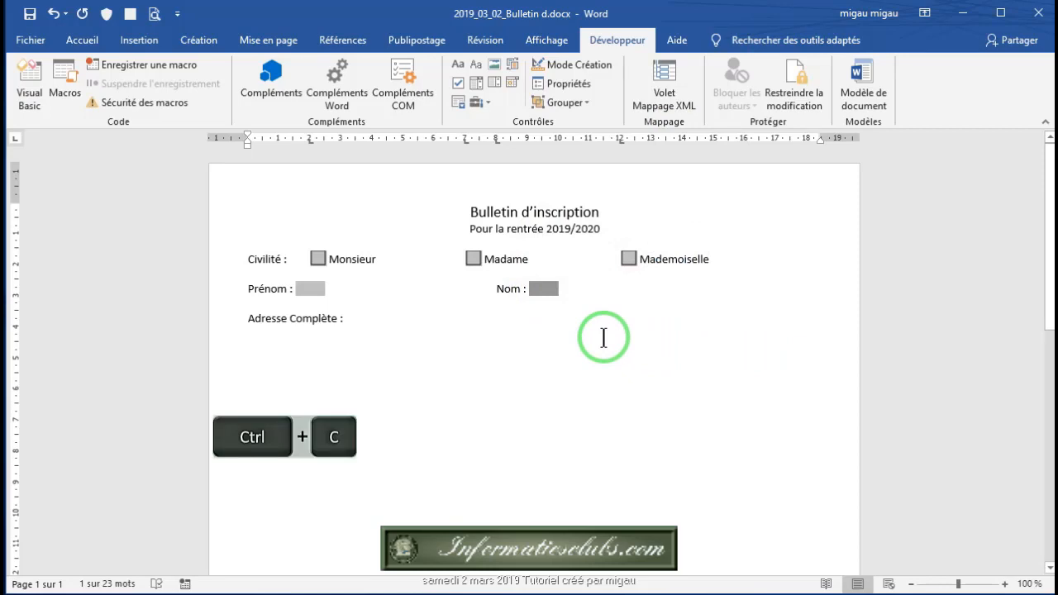
pyautogui.click(359, 321)
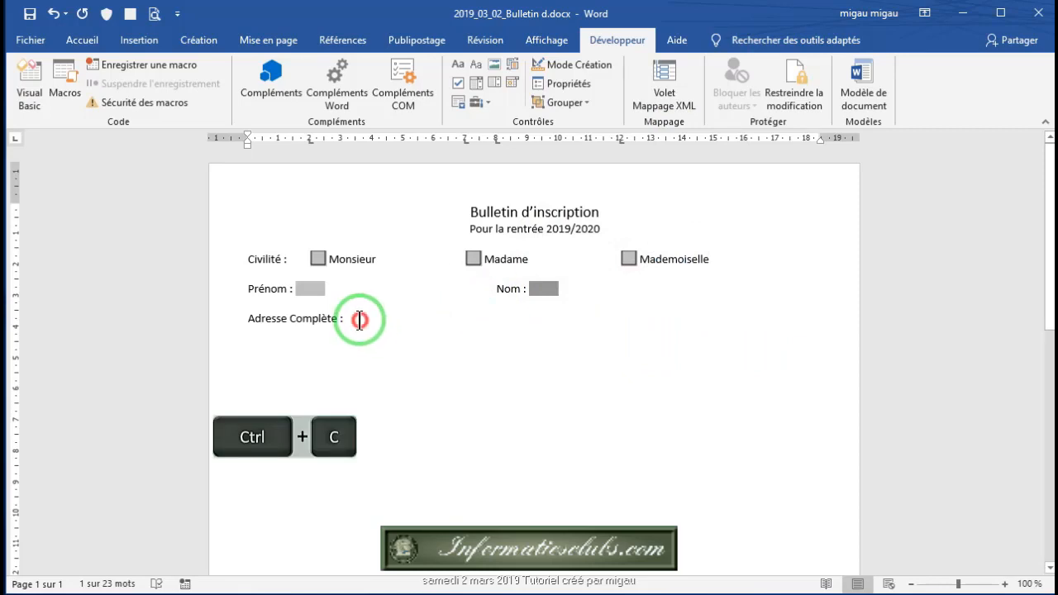
pyautogui.hotkey('ctrl', 'v')
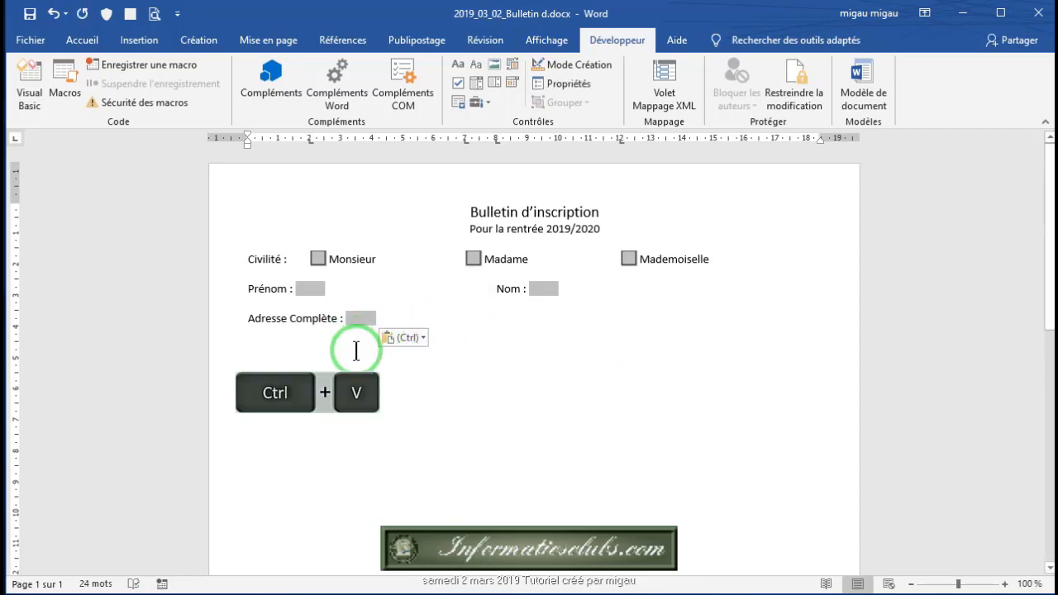
pyautogui.click(567, 86)
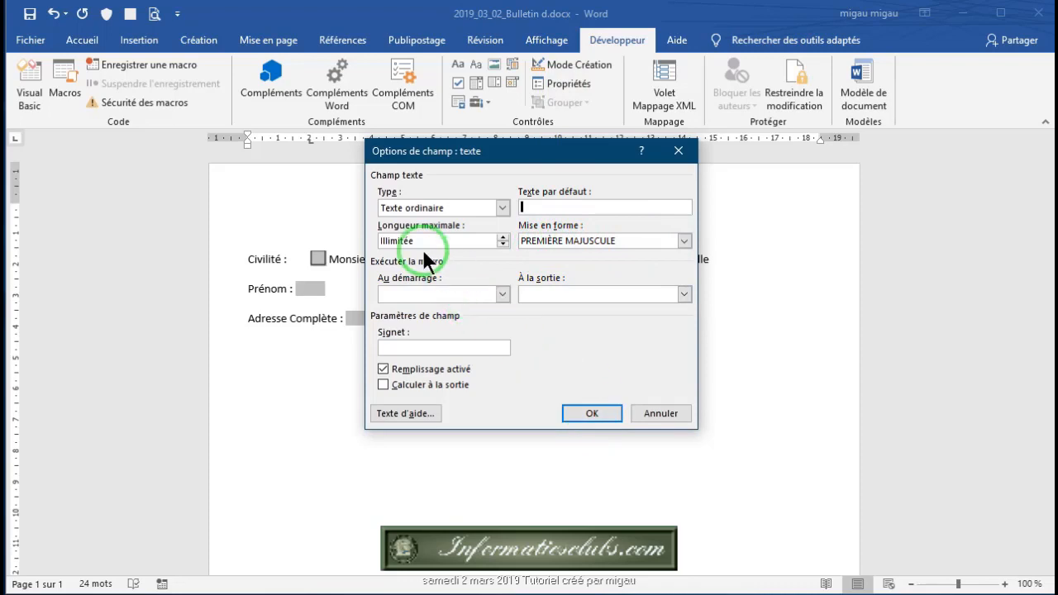
pyautogui.click(593, 412)
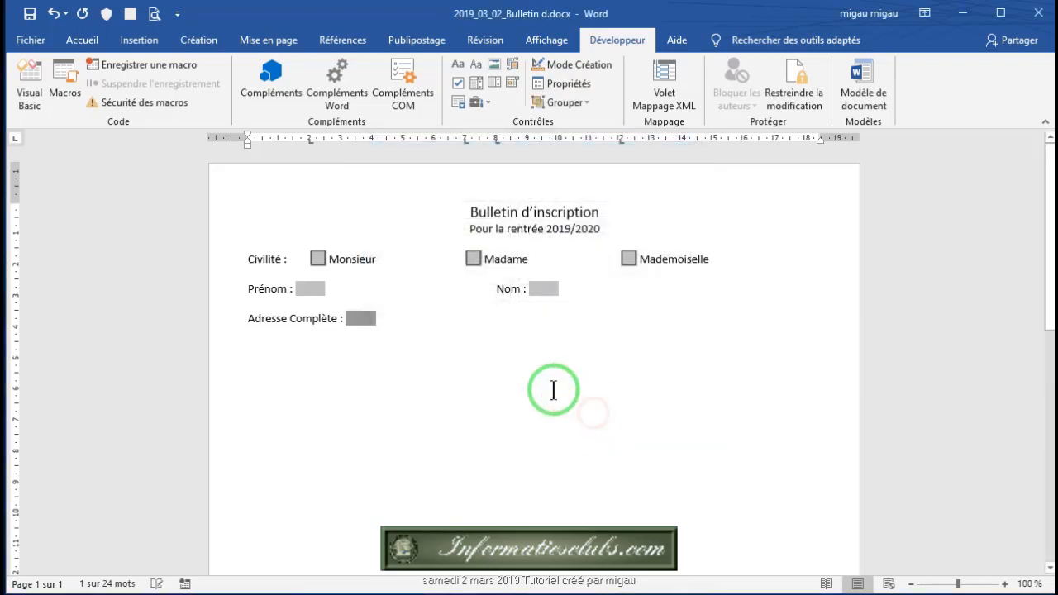
# Step: Add a 'Téléphone Fixe :' label on a new line below the address field
pyautogui.click(386, 321)
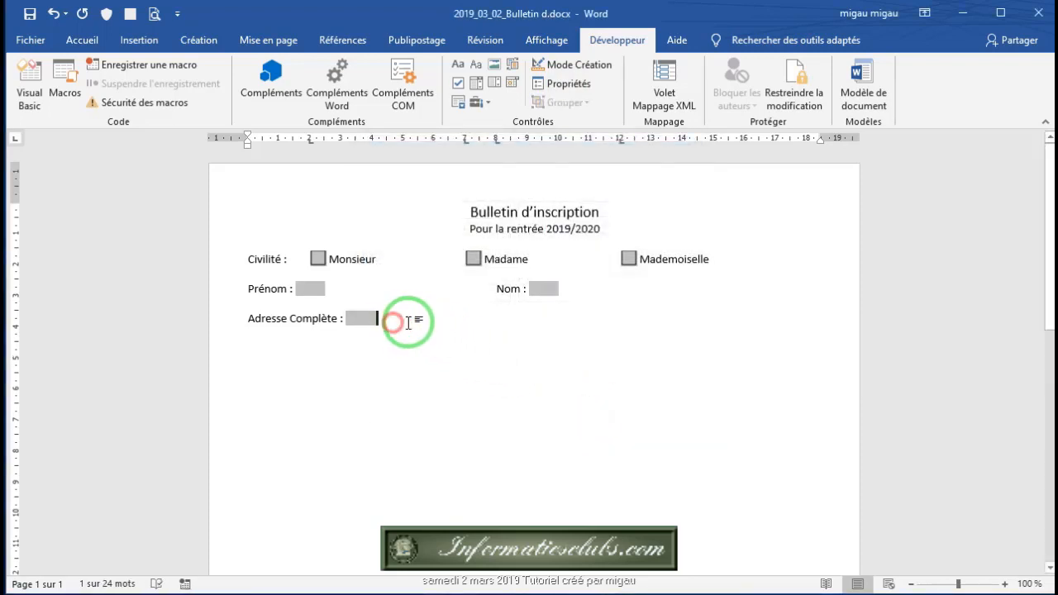
pyautogui.press('Return')
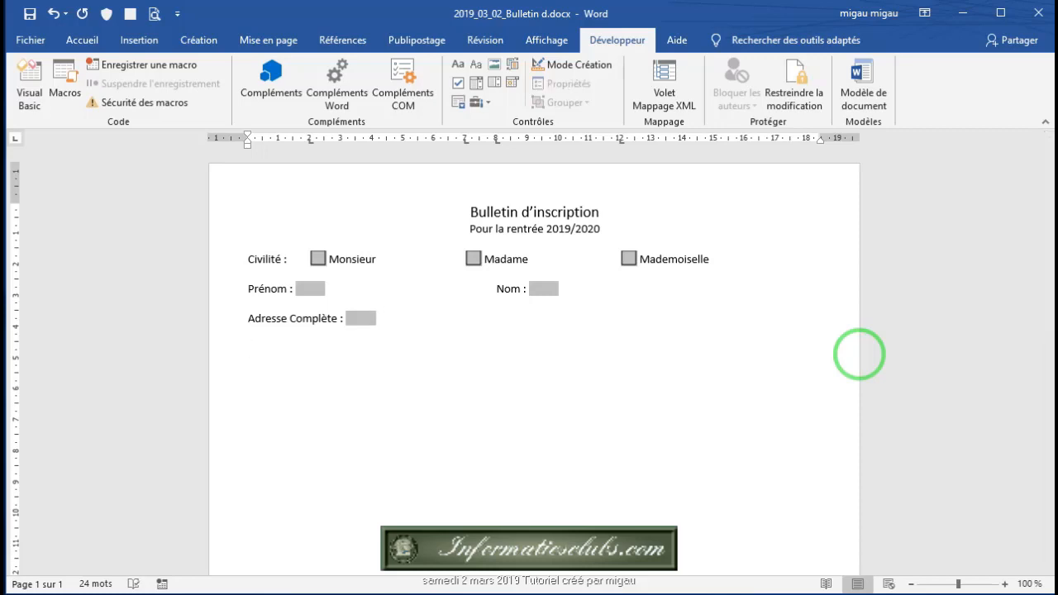
pyautogui.write('éléphone Fixe :')
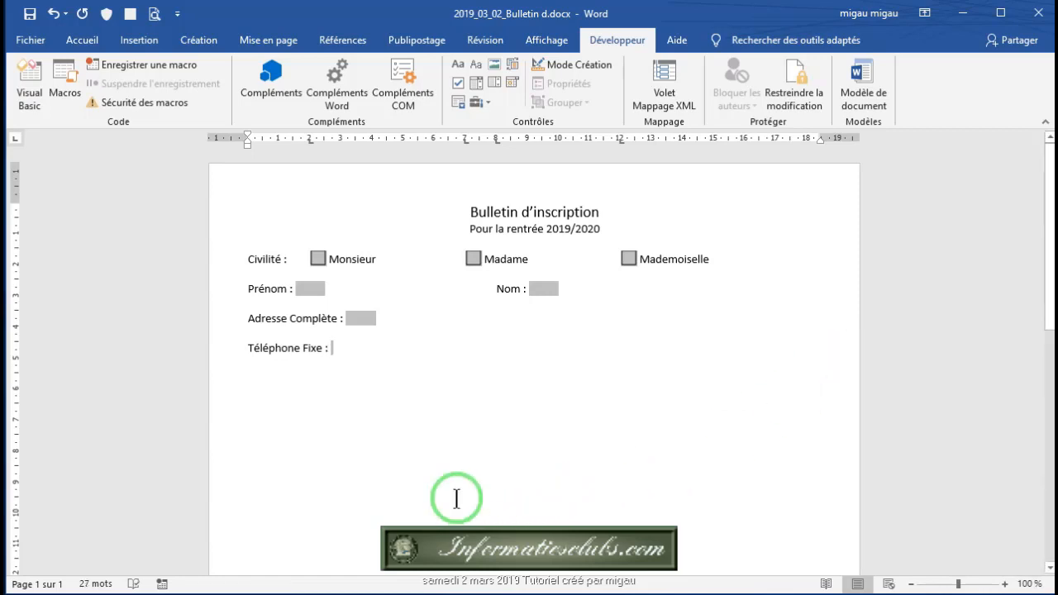
pyautogui.click(246, 348)
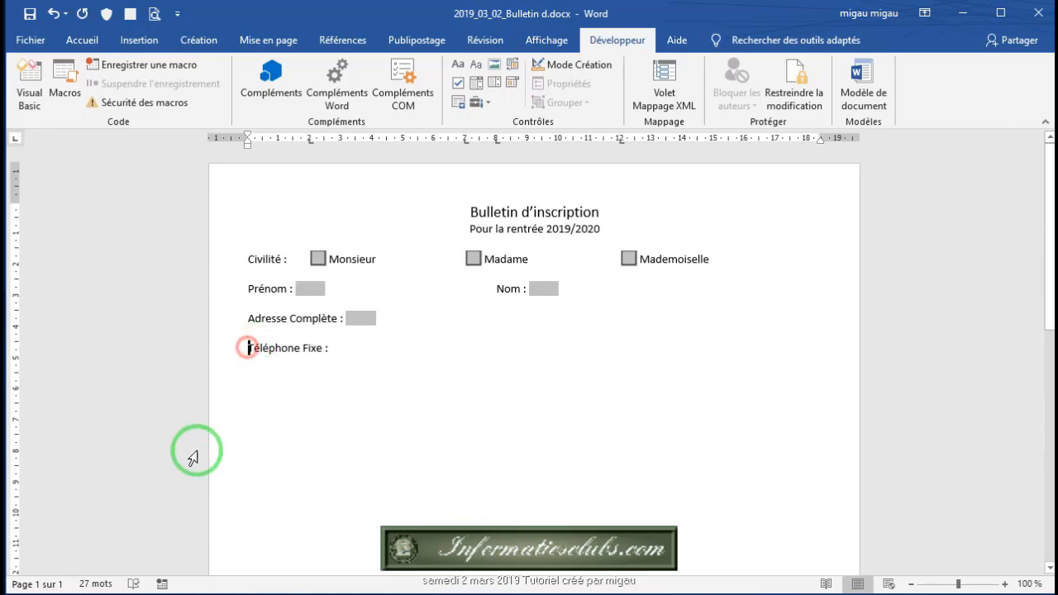
# Step: Insert the Wingdings telephone symbol in front of the 'Téléphone Fixe :' label
pyautogui.click(76, 38)
pyautogui.click(138, 39)
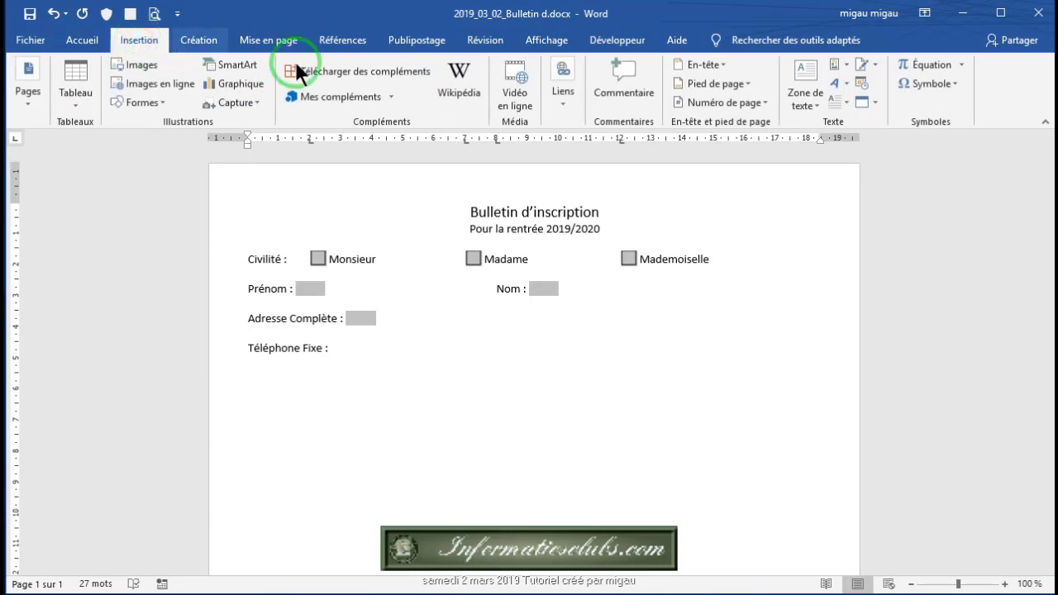
pyautogui.click(953, 83)
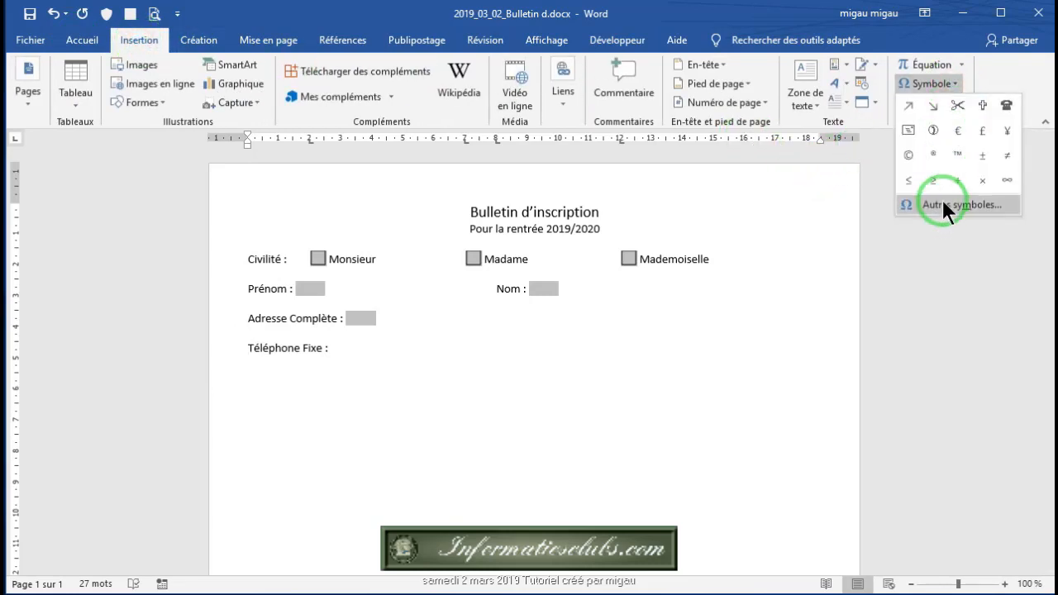
pyautogui.click(943, 205)
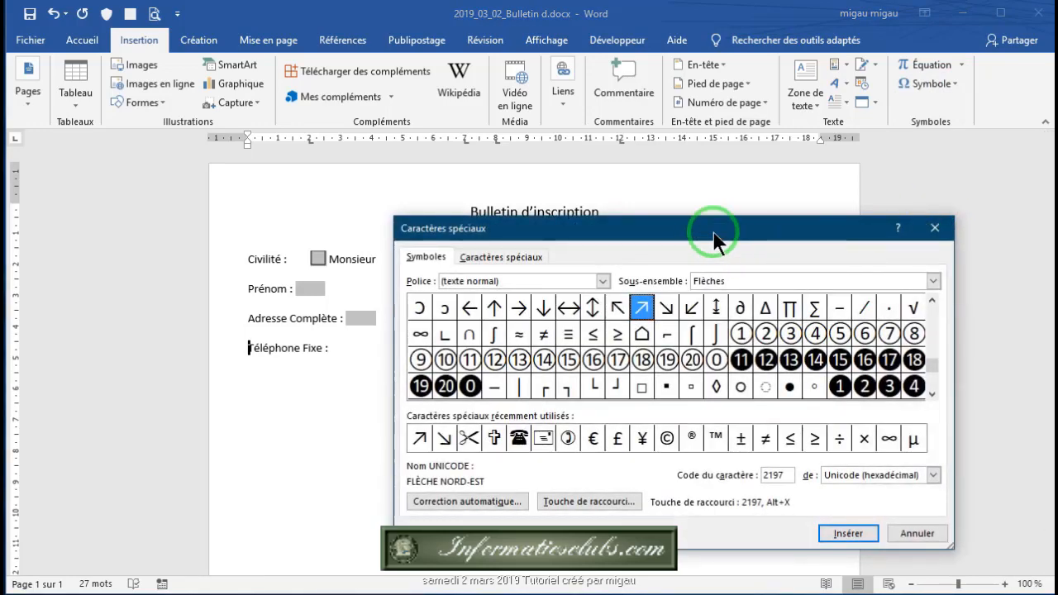
pyautogui.moveTo(715, 230); pyautogui.dragTo(532, 151)
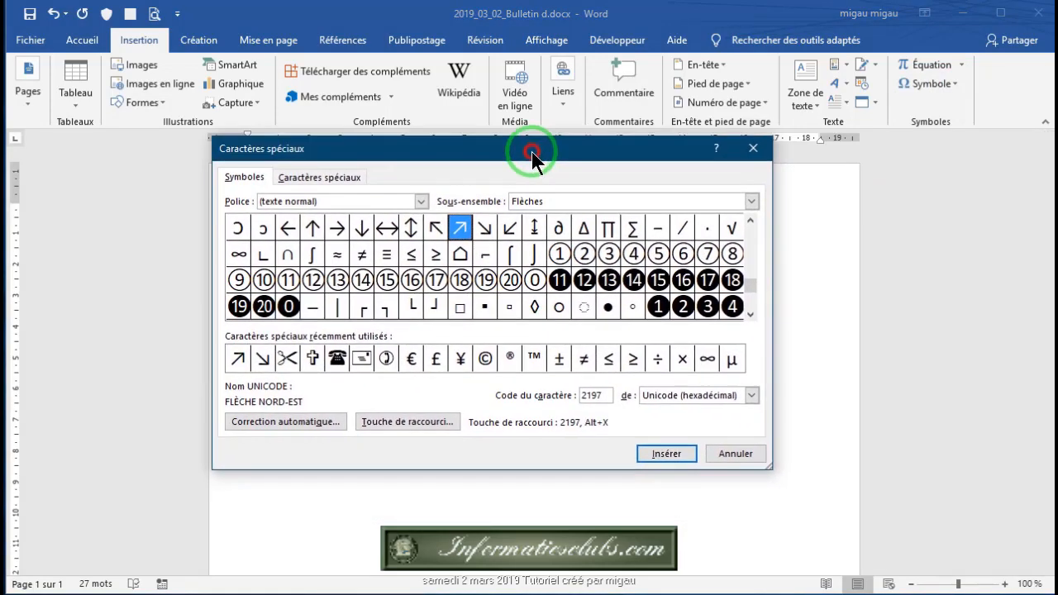
pyautogui.click(421, 200)
pyautogui.moveTo(415, 232); pyautogui.dragTo(423, 261)
pyautogui.scroll(3, 364, 237)
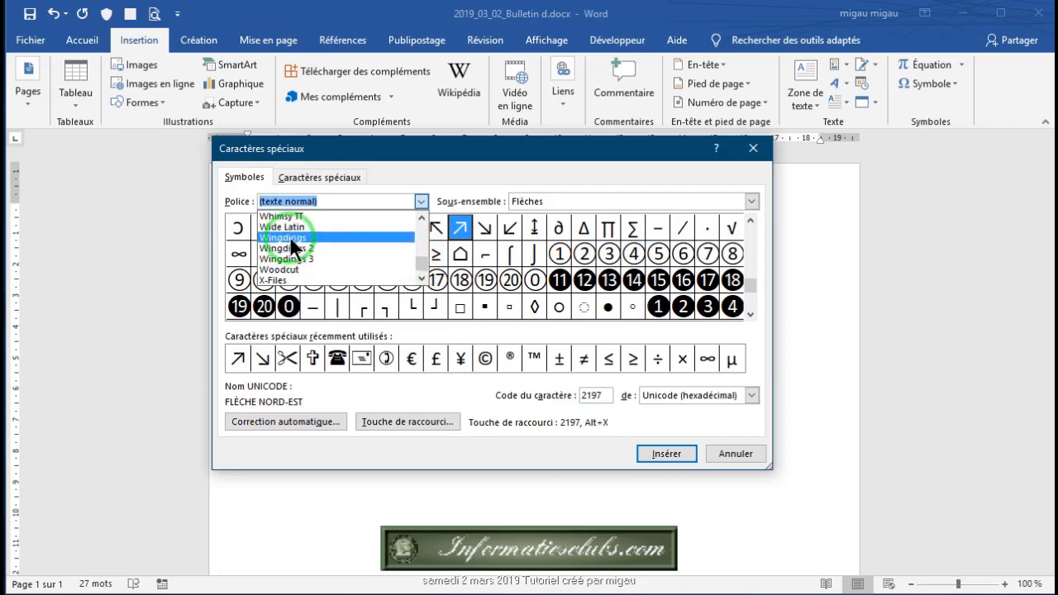
pyautogui.click(290, 237)
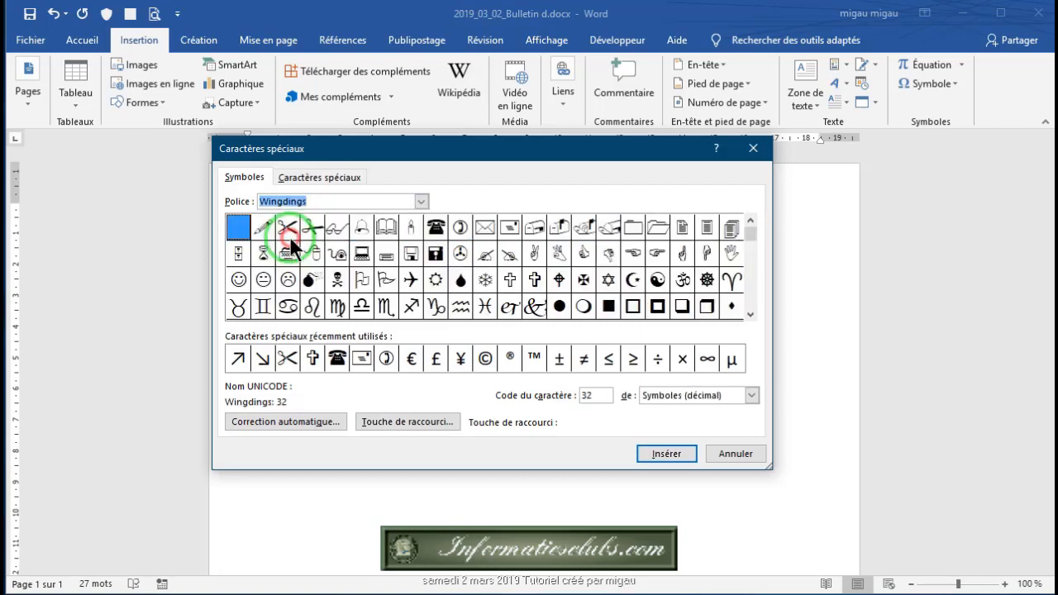
pyautogui.click(436, 230)
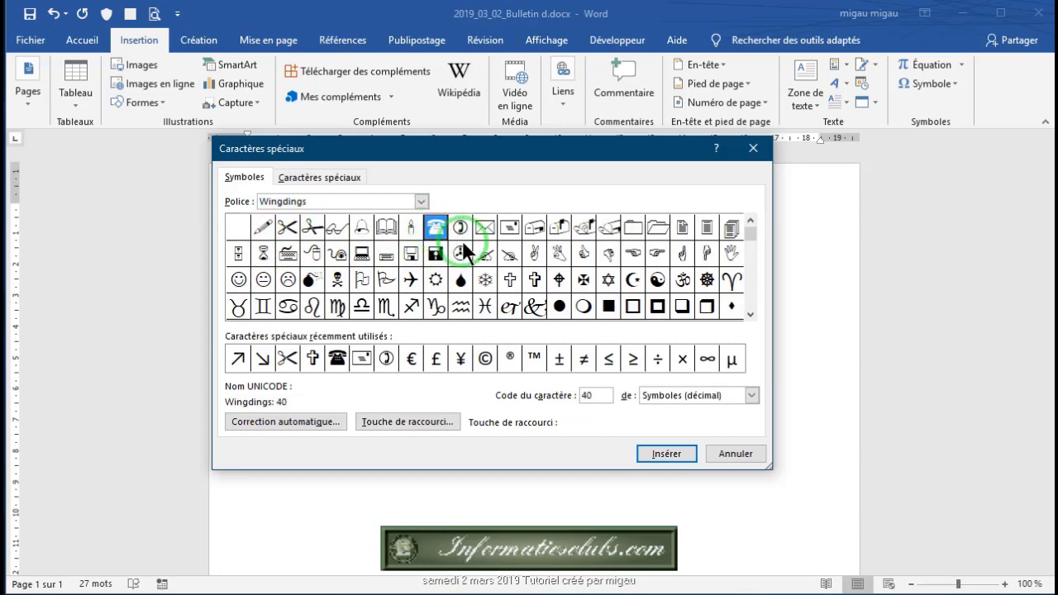
pyautogui.click(665, 453)
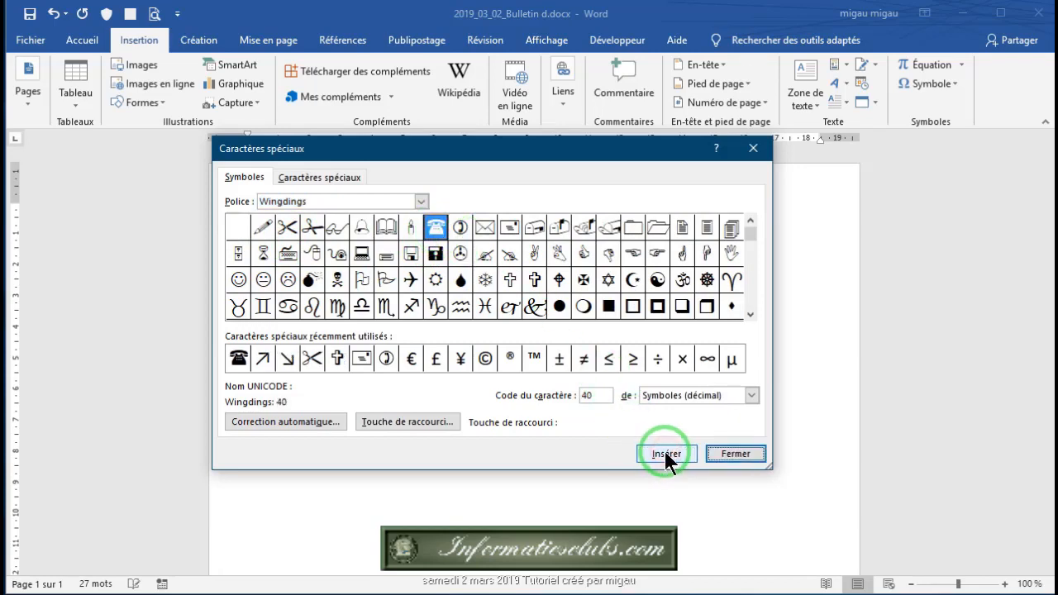
pyautogui.click(731, 454)
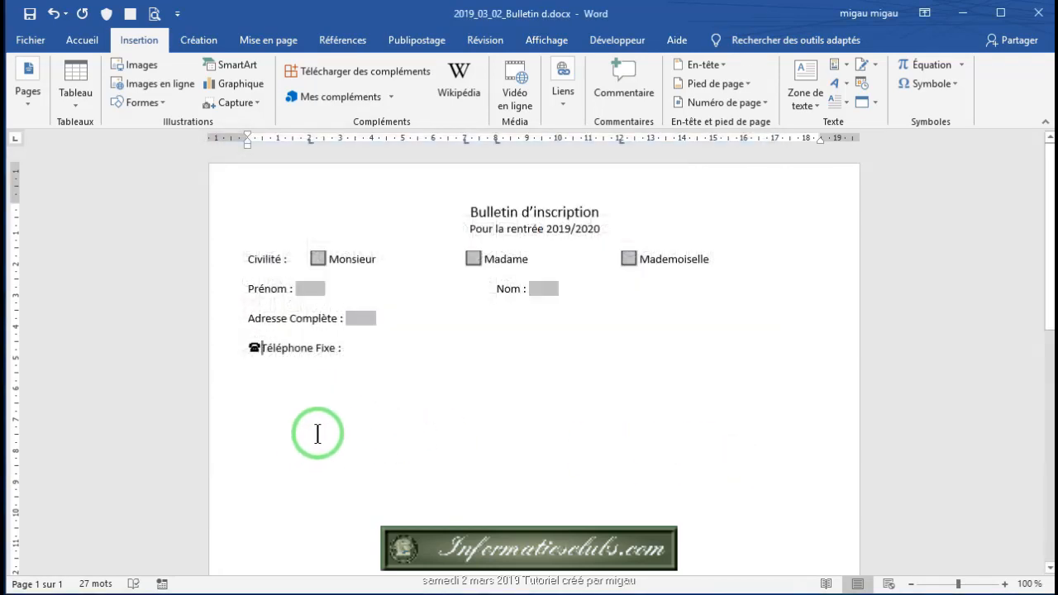
pyautogui.click(349, 347)
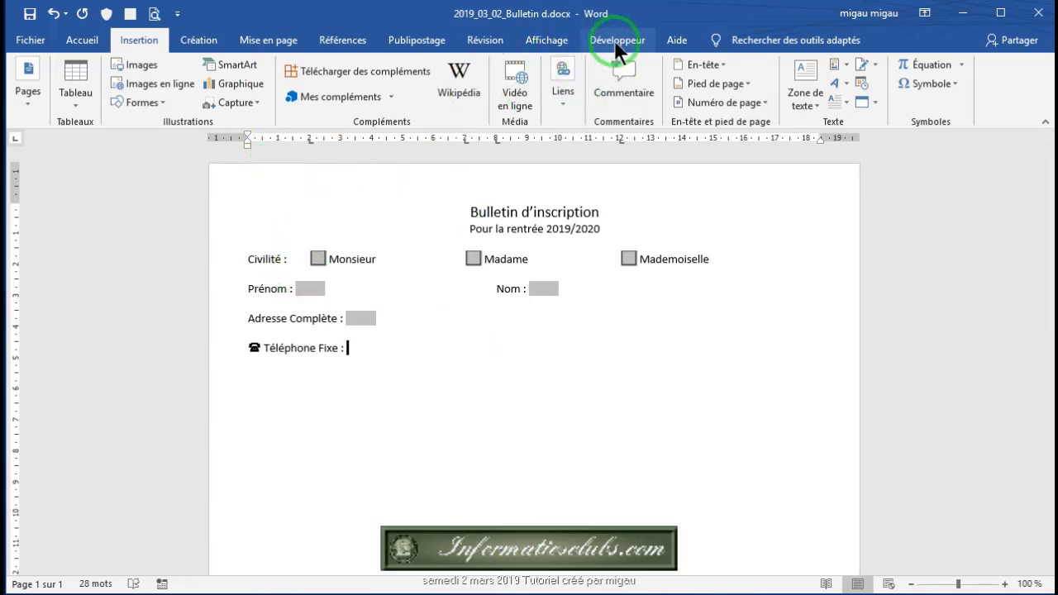
# Step: Add a legacy text field after 'Téléphone Fixe :' limited to 10 characters
pyautogui.click(616, 46)
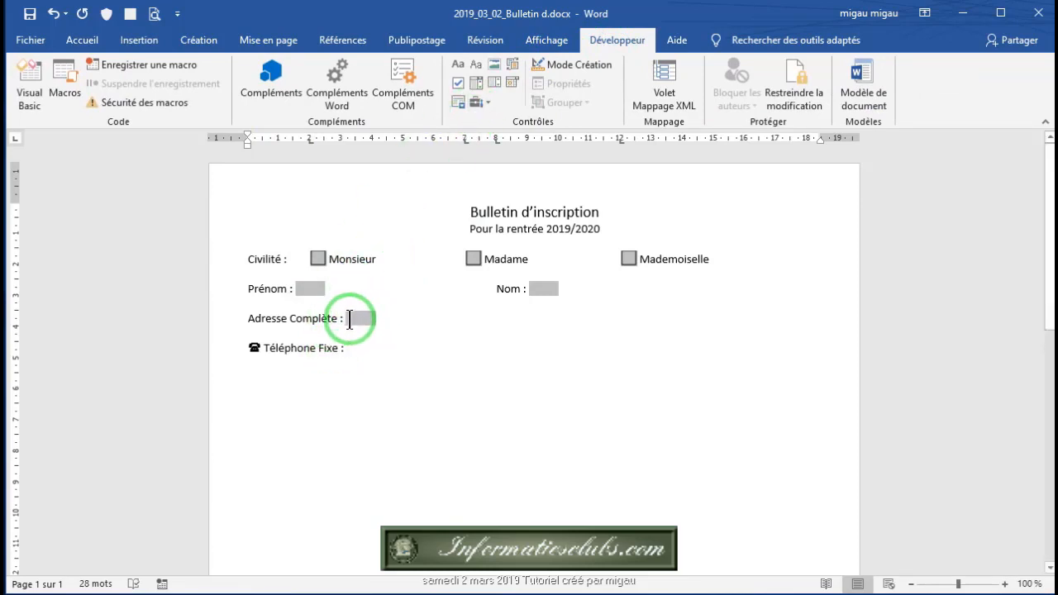
pyautogui.click(489, 100)
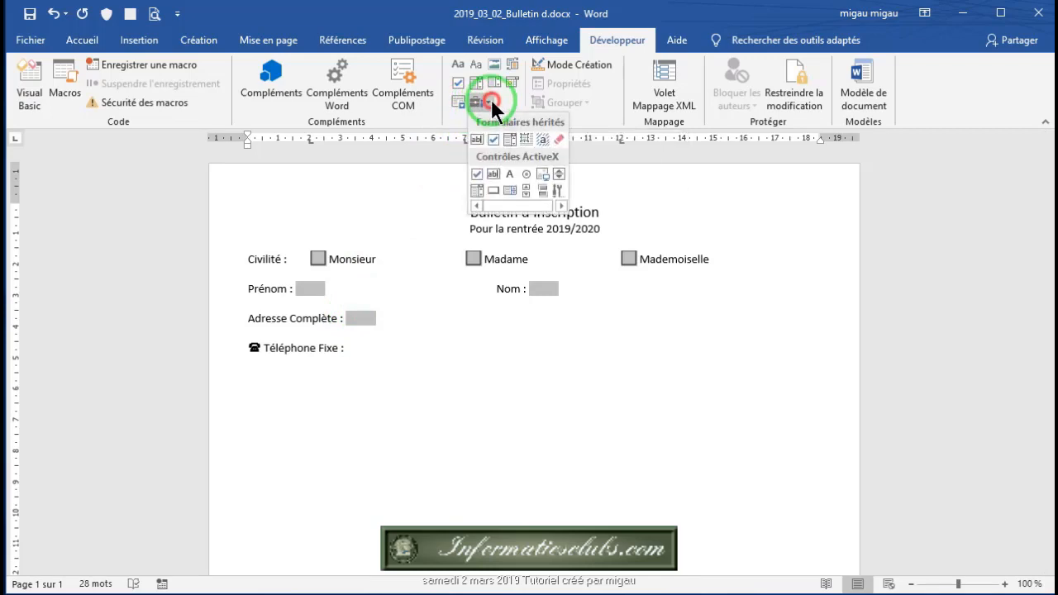
pyautogui.click(476, 139)
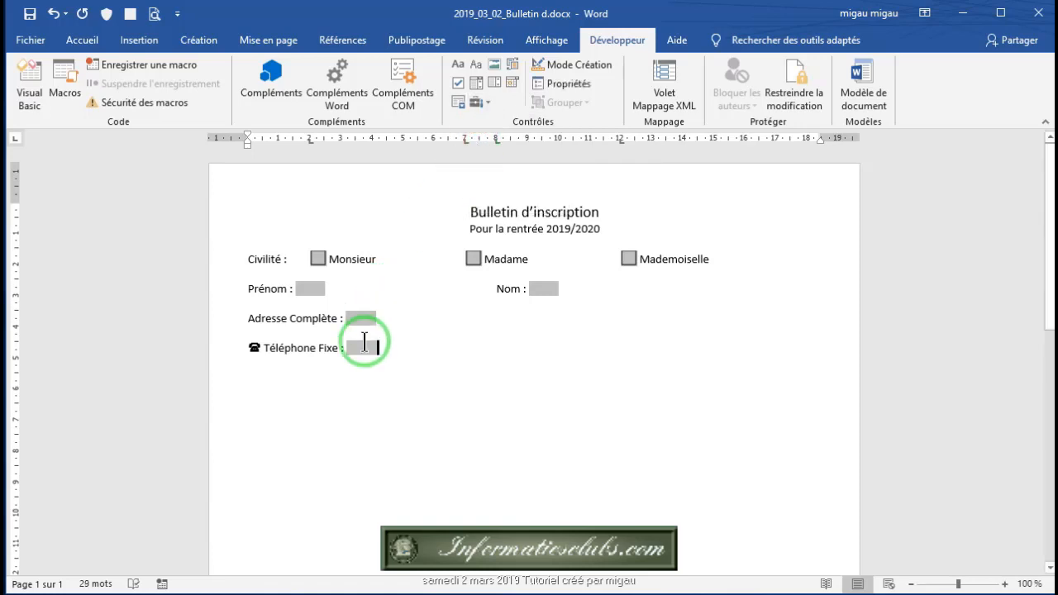
pyautogui.click(571, 86)
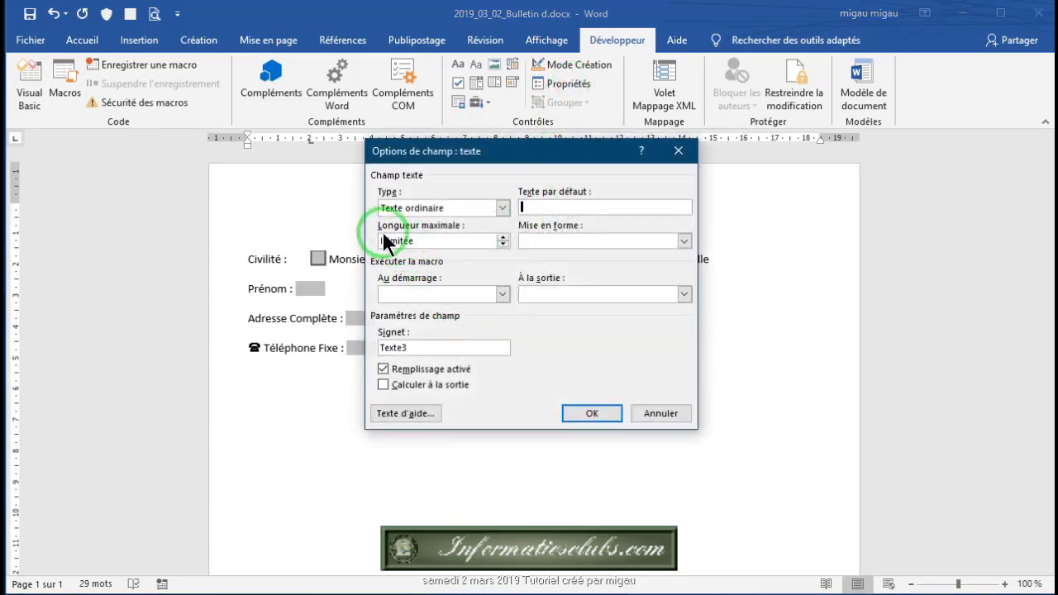
pyautogui.moveTo(437, 239); pyautogui.dragTo(382, 240)
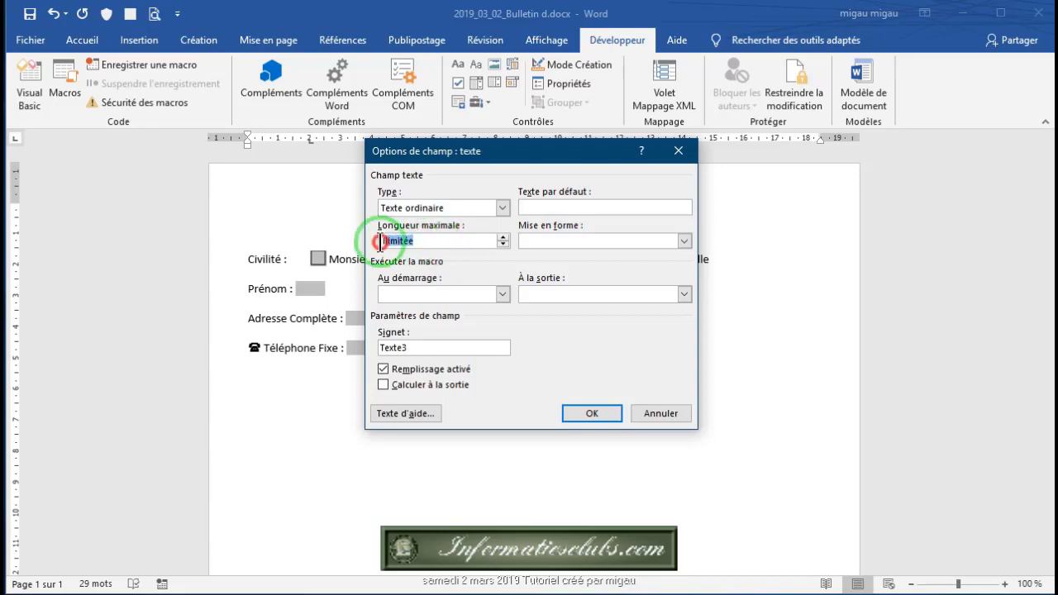
pyautogui.write('10')
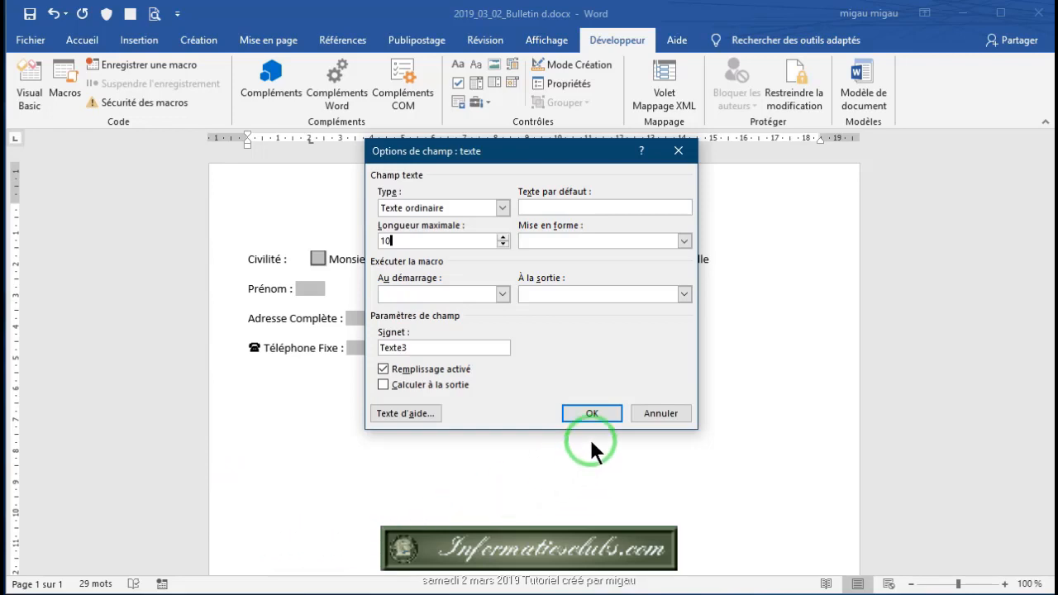
pyautogui.click(592, 415)
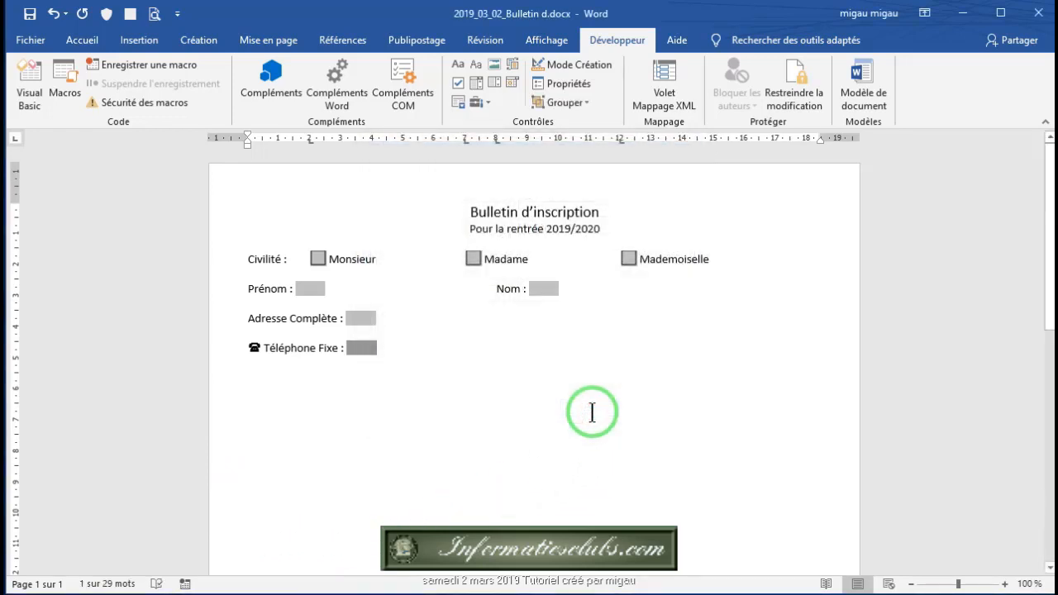
# Step: Tab to the middle of the line and type the Téléphone portable label
pyautogui.click(390, 351)
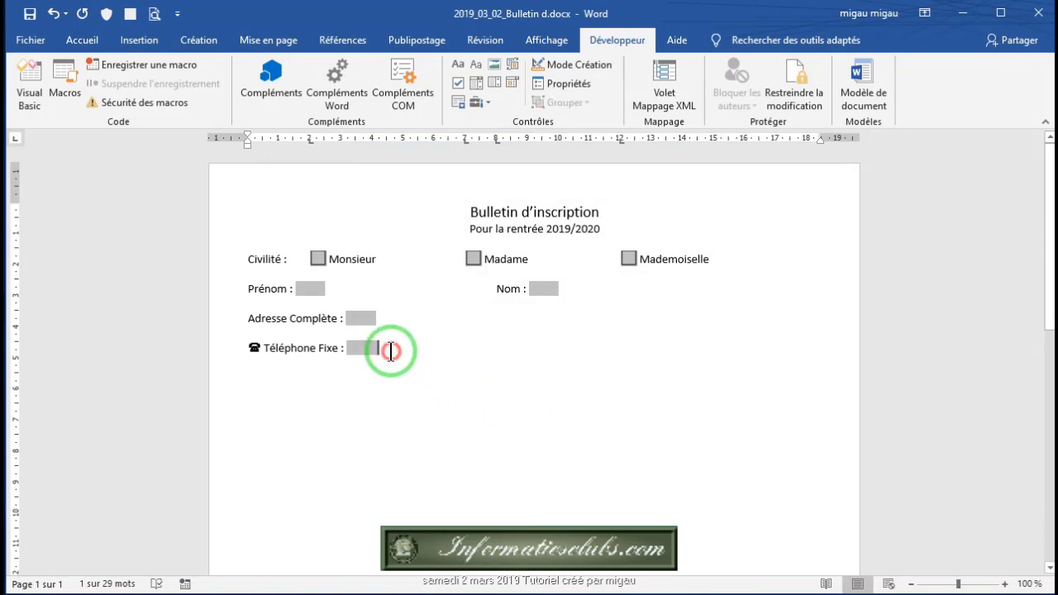
pyautogui.press('Tab')
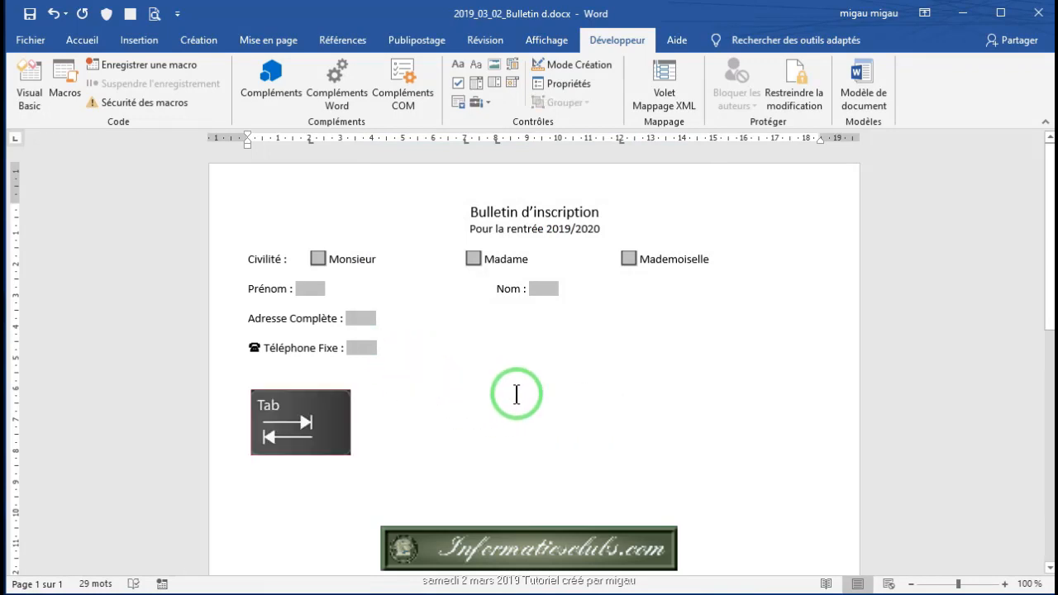
pyautogui.click(386, 347)
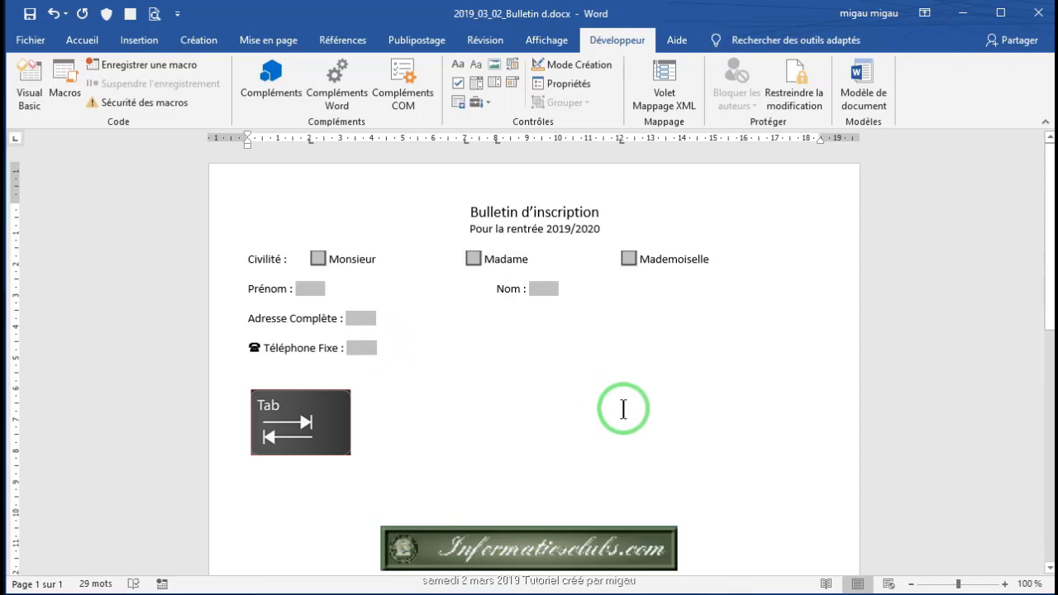
pyautogui.press('Tab')
pyautogui.press('Tab')
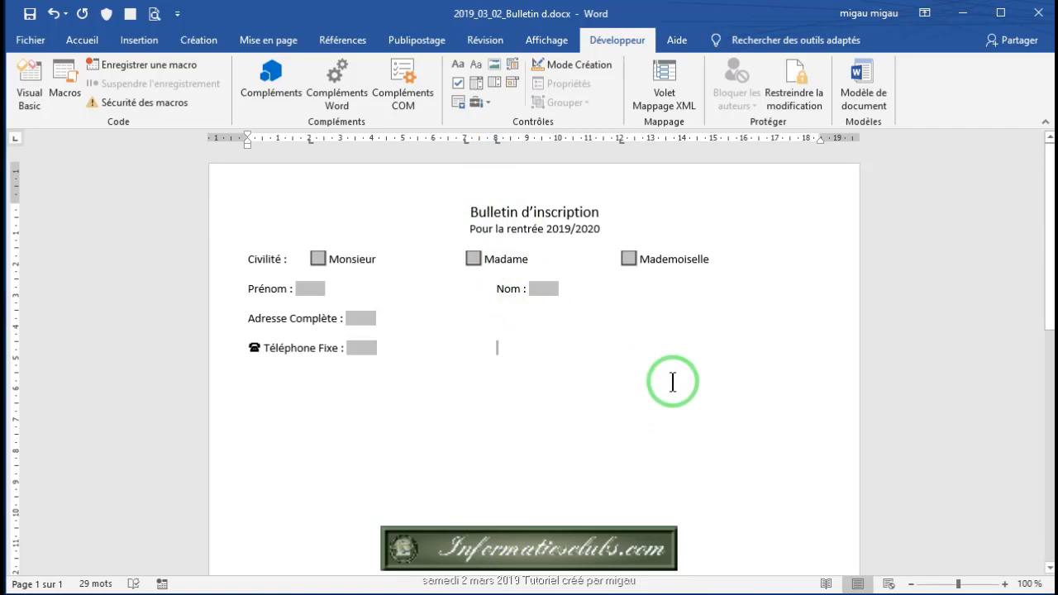
pyautogui.write('Tél')
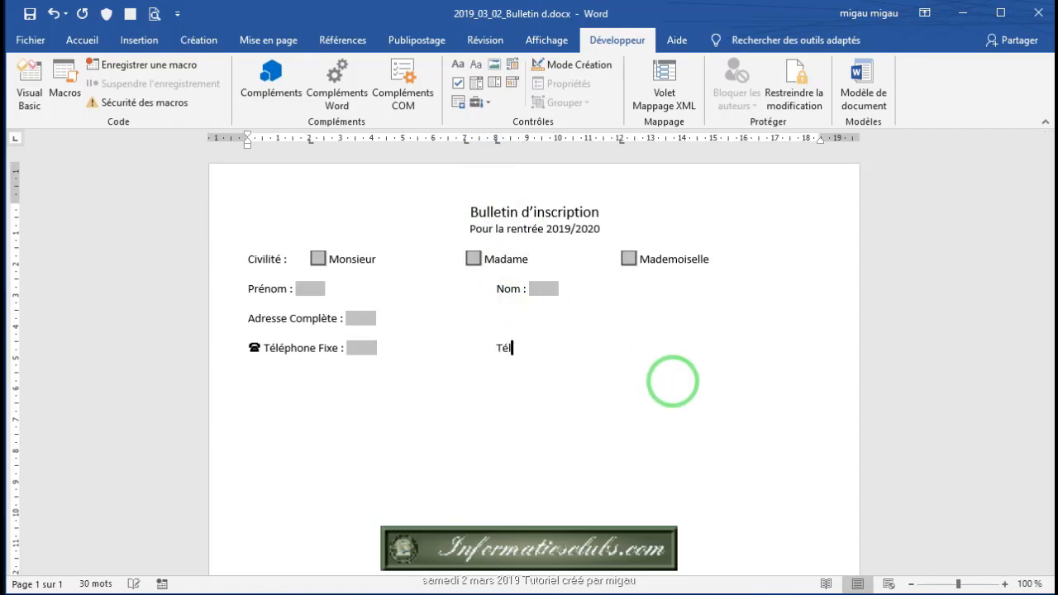
pyautogui.write('éphone poratble')
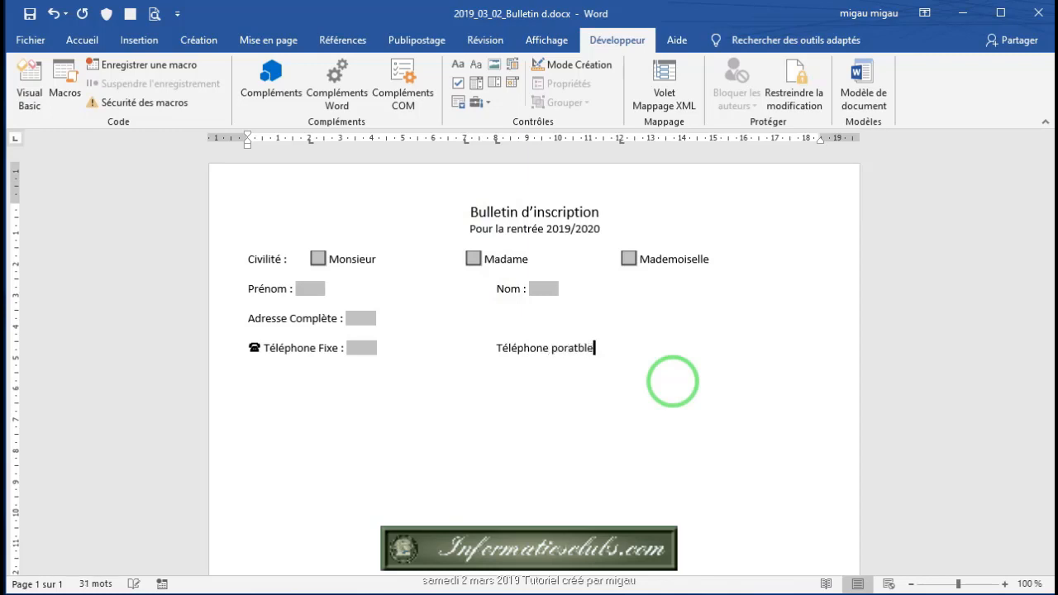
# Step: Fix the spelling of 'Téléphone portable' and add a 10-character text field after it
pyautogui.press('BackSpace')
pyautogui.press('BackSpace')
pyautogui.press('BackSpace')
pyautogui.write('e')
pyautogui.click(487, 101)
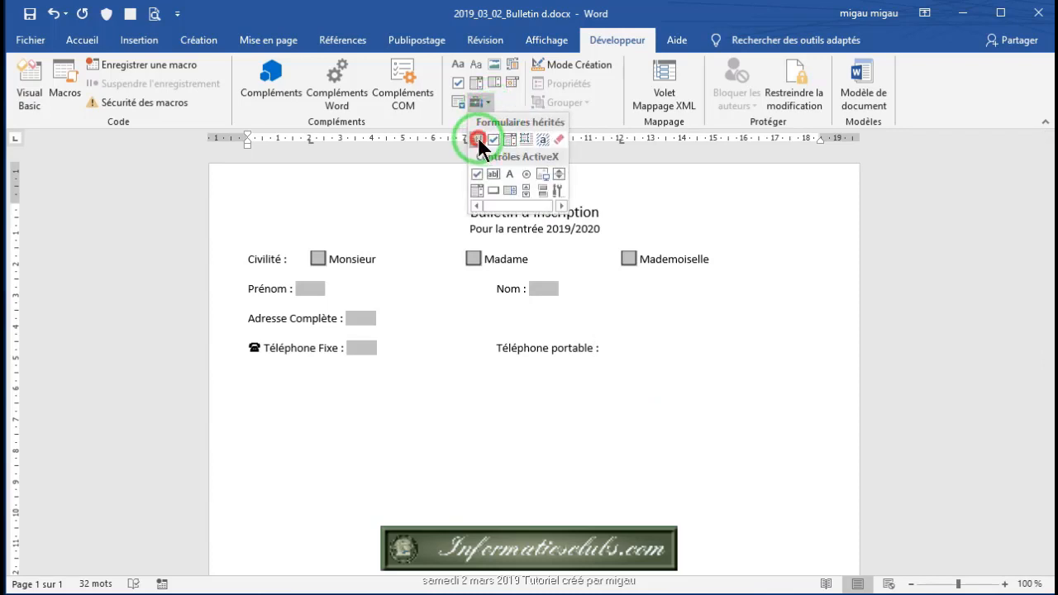
pyautogui.click(478, 137)
pyautogui.click(558, 82)
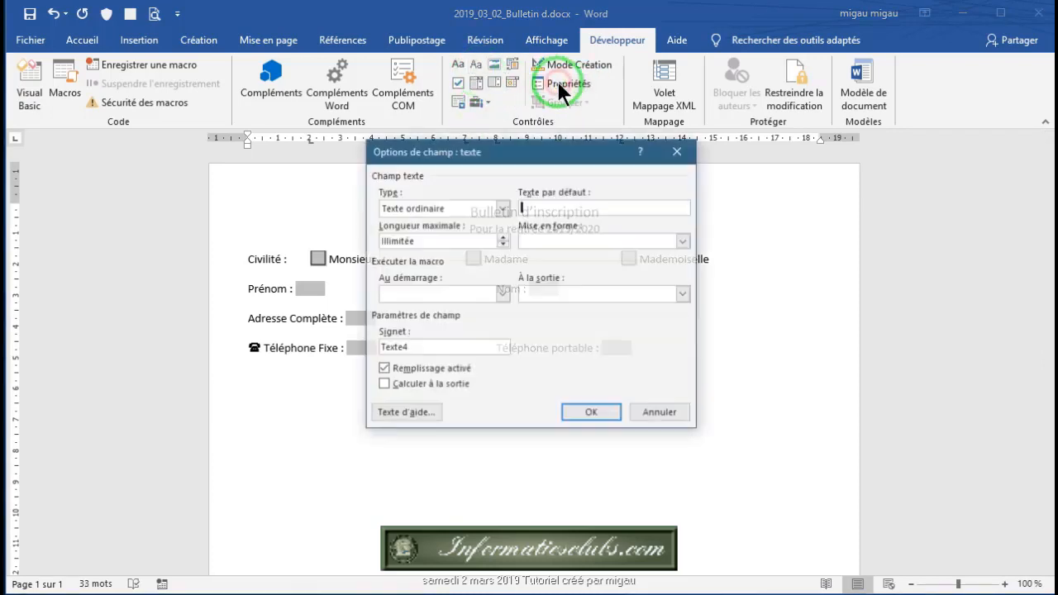
pyautogui.moveTo(432, 241); pyautogui.dragTo(354, 242)
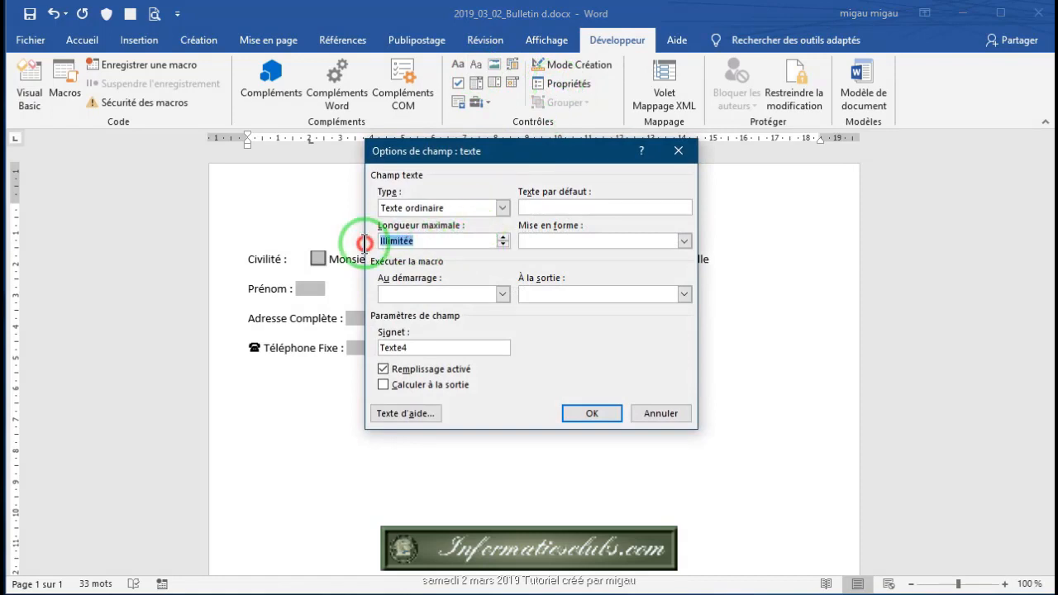
pyautogui.write('10')
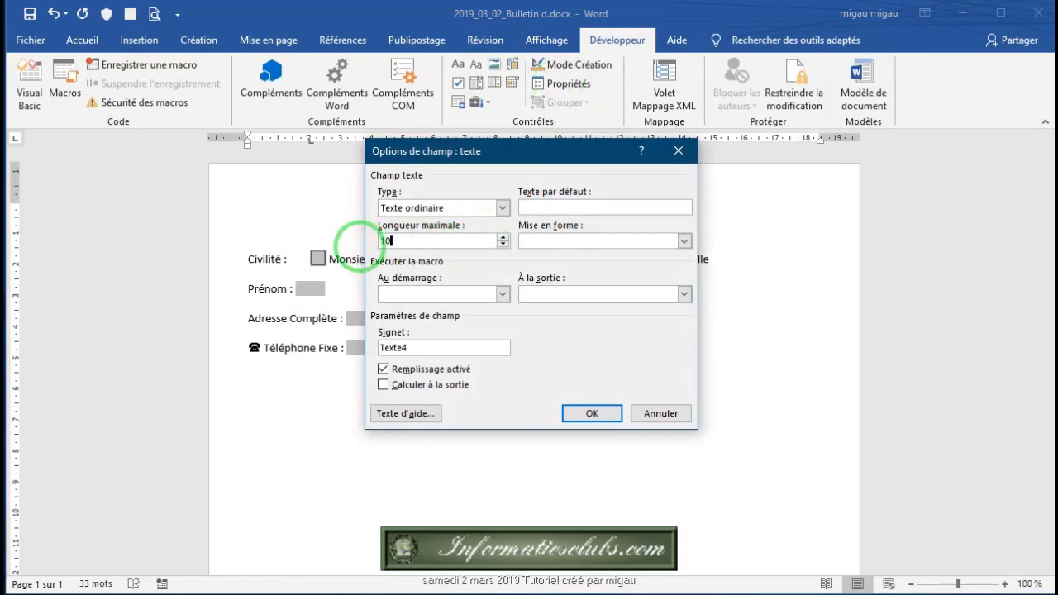
pyautogui.click(592, 413)
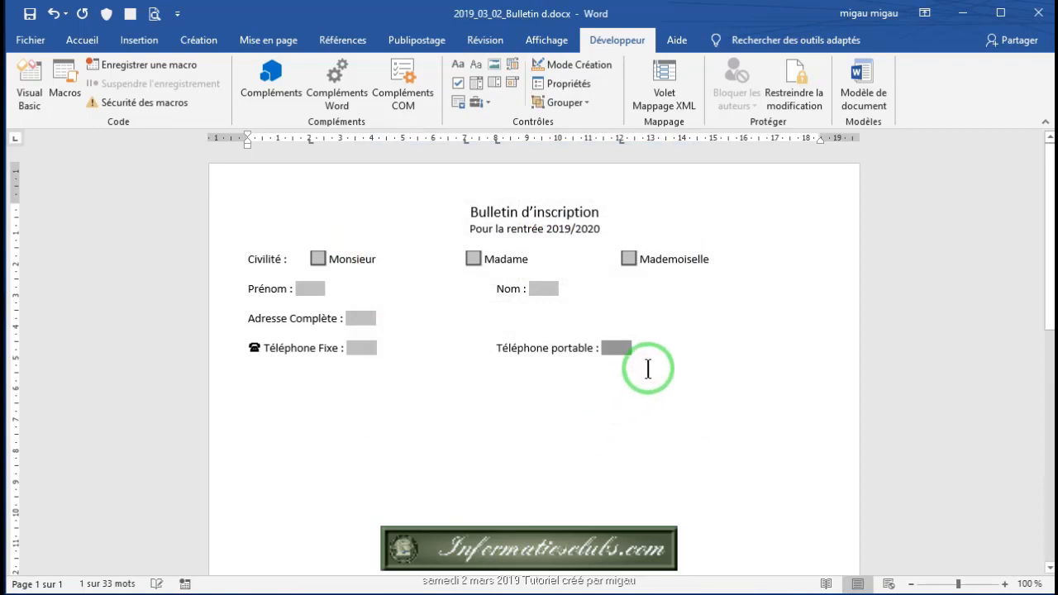
pyautogui.click(643, 349)
pyautogui.click(493, 348)
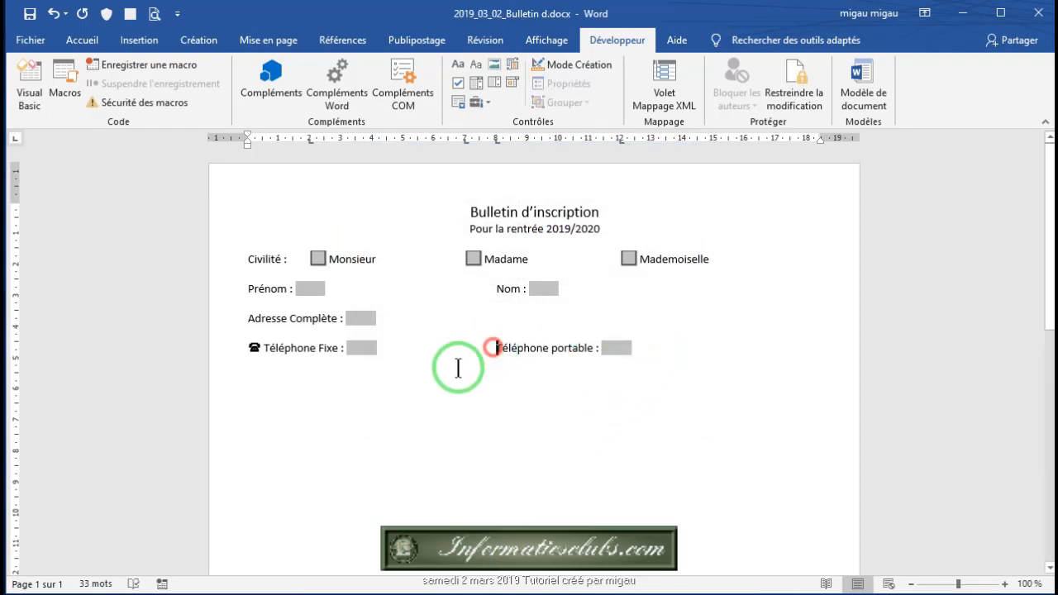
# Step: Put a Wingdings phone symbol before 'Téléphone portable :' and start a new line below the phone row
pyautogui.click(82, 43)
pyautogui.click(135, 41)
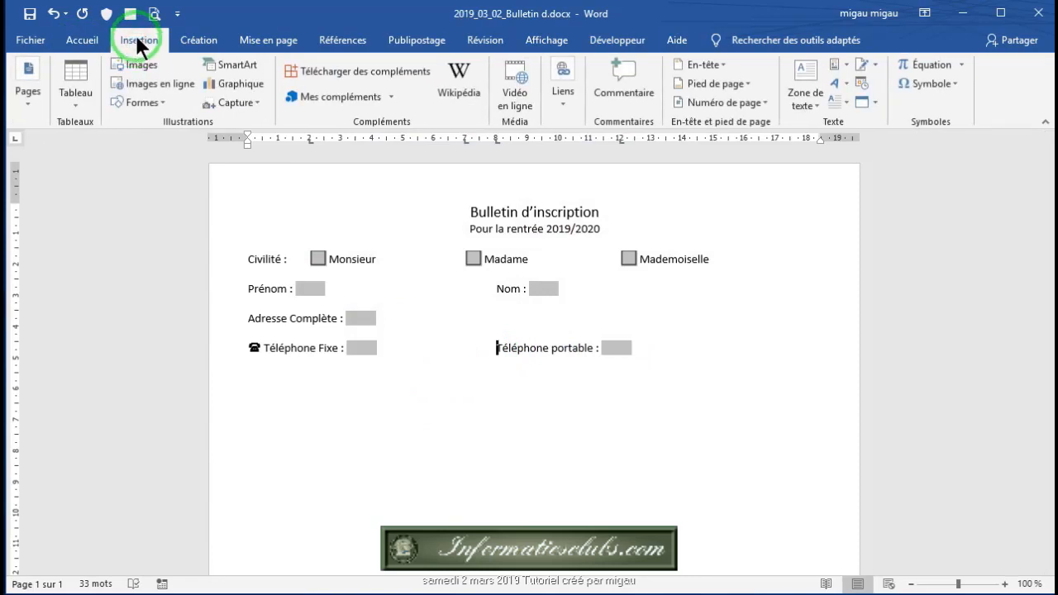
pyautogui.click(952, 83)
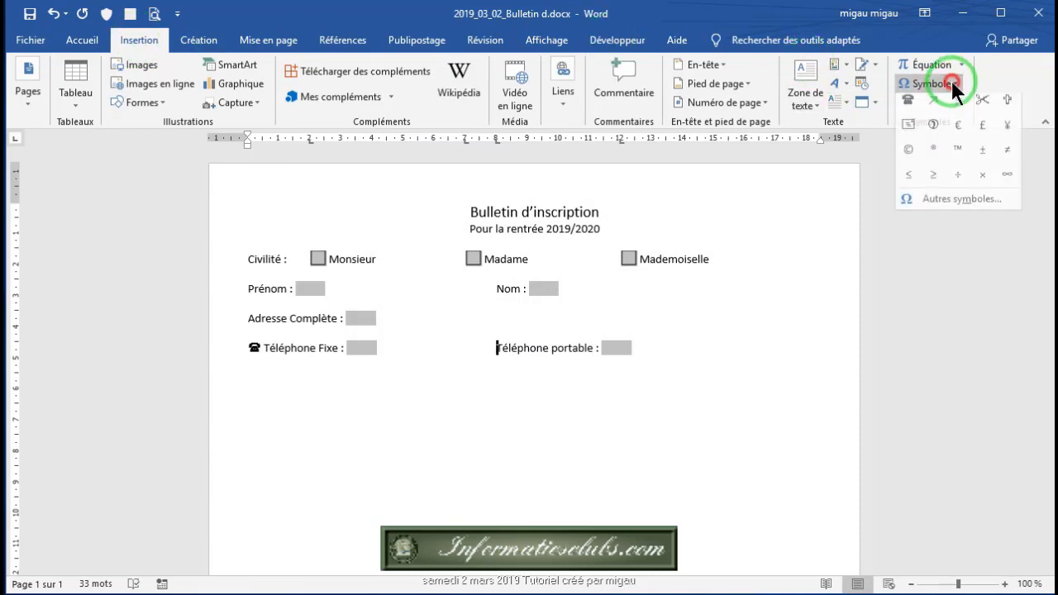
pyautogui.click(955, 199)
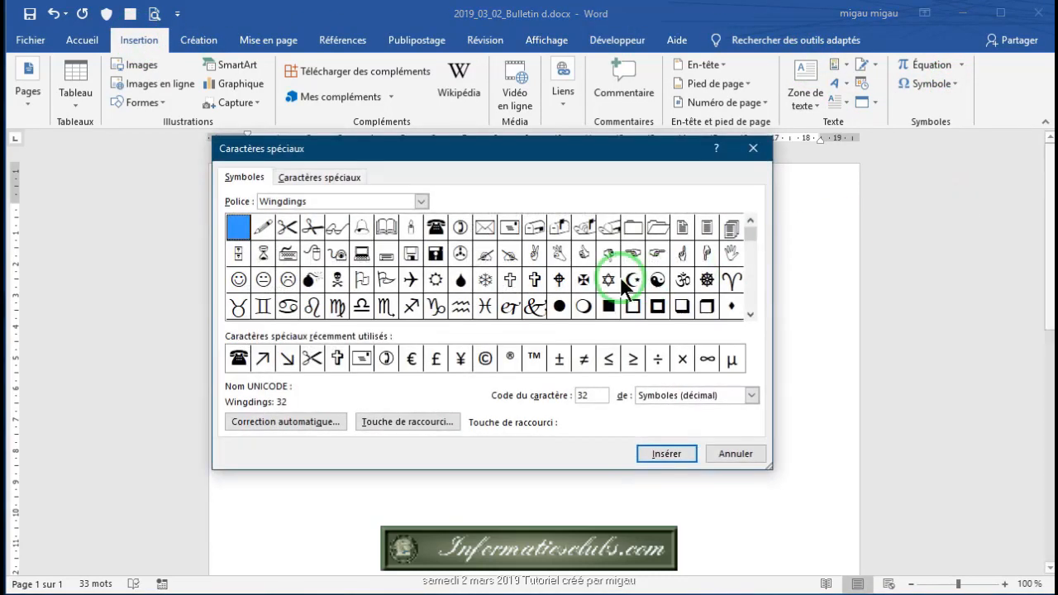
pyautogui.click(461, 226)
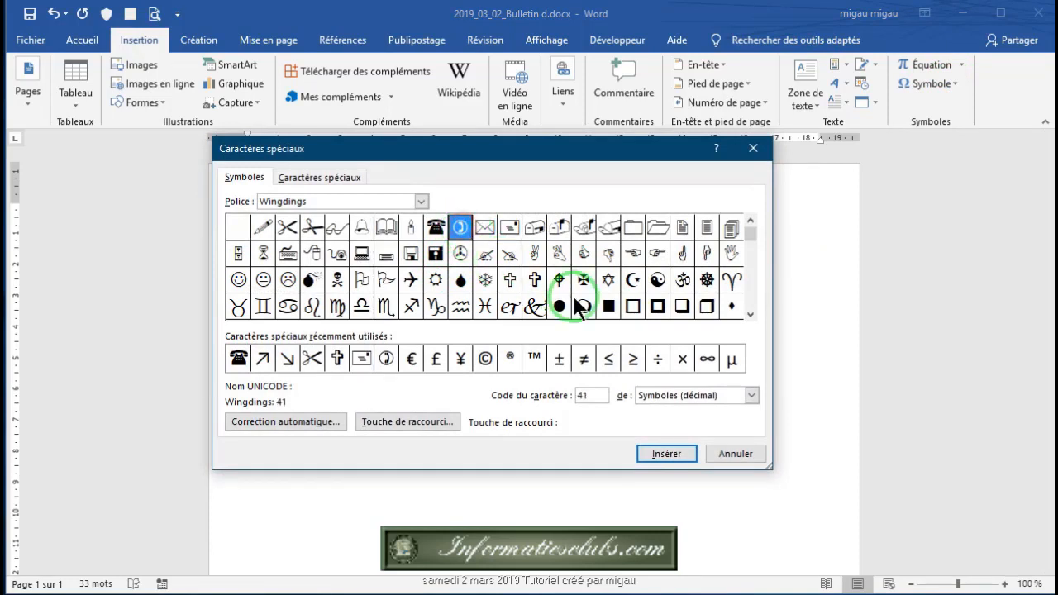
pyautogui.click(670, 454)
pyautogui.click(738, 454)
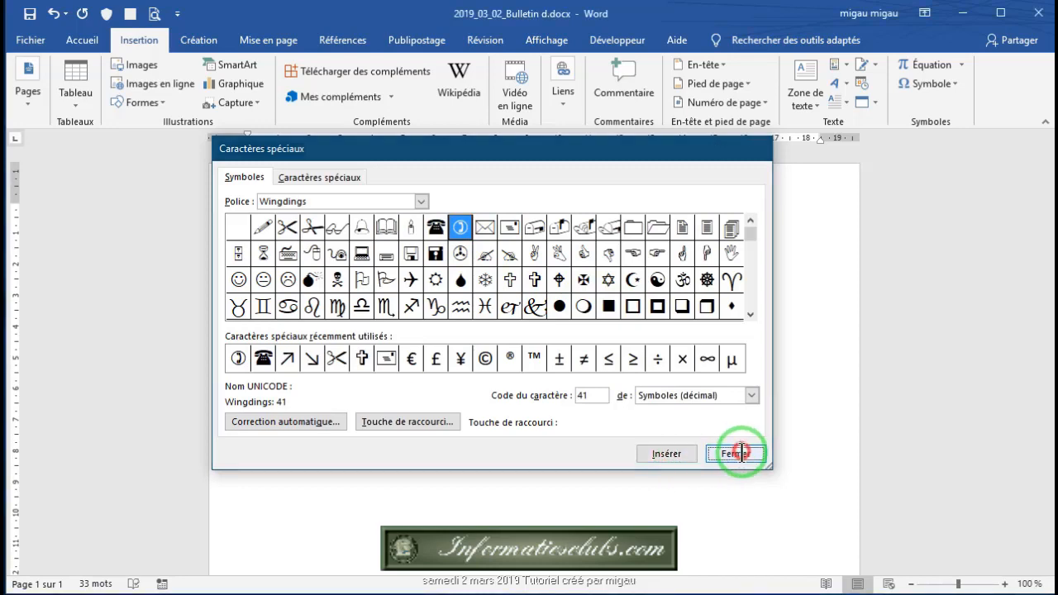
pyautogui.click(651, 349)
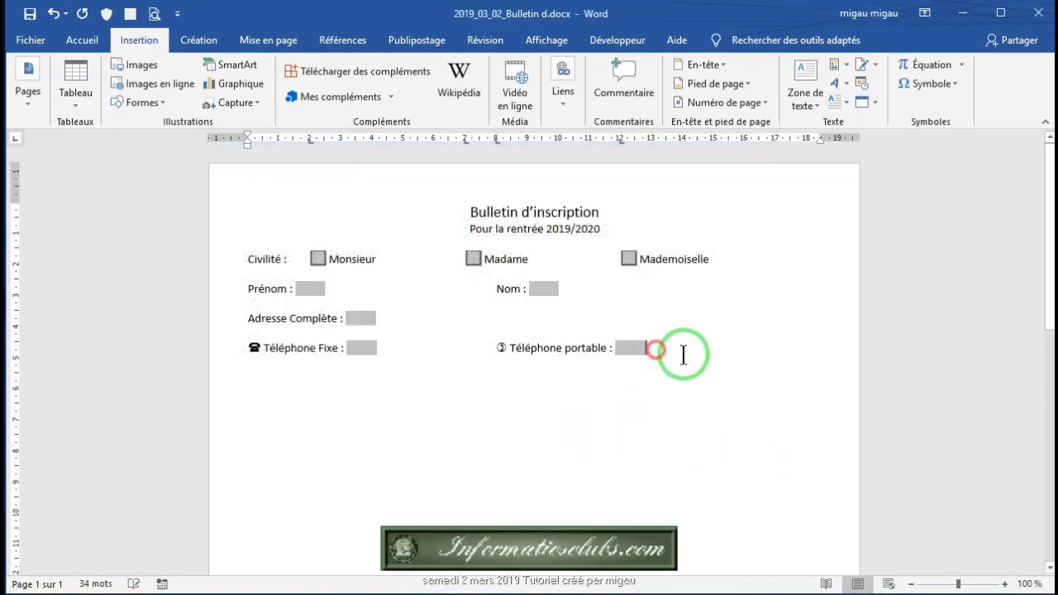
pyautogui.press('Return')
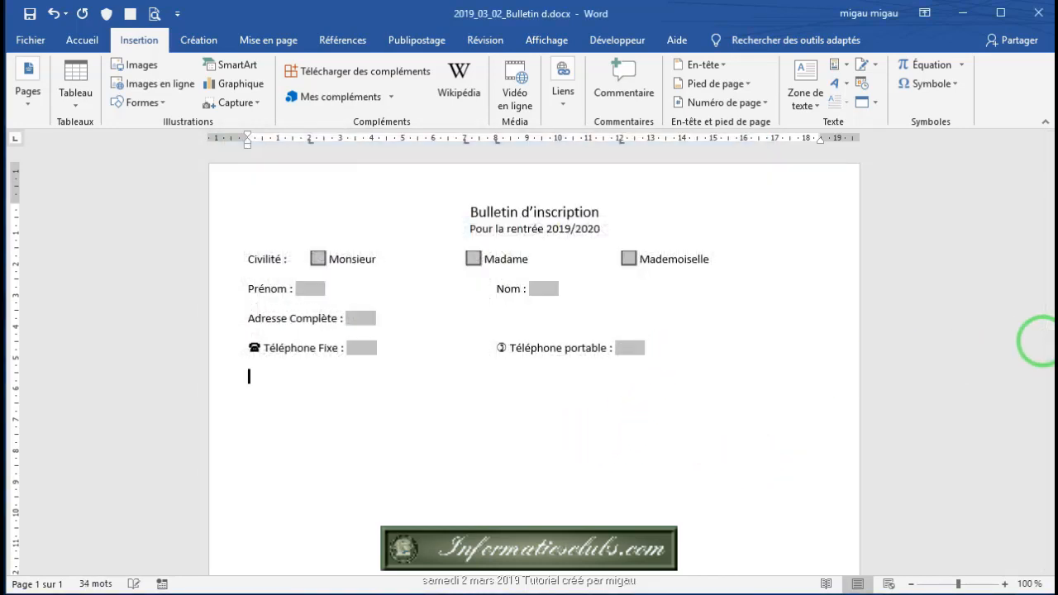
# Step: Type 'Email :' on the new line and place a Wingdings envelope symbol before it
pyautogui.write('Email :')
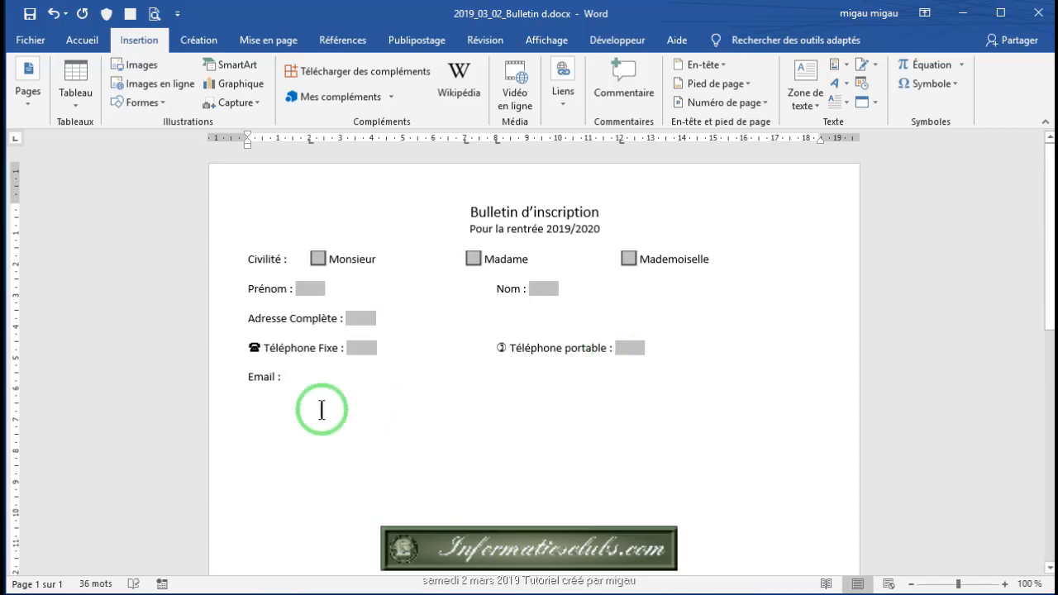
pyautogui.click(249, 379)
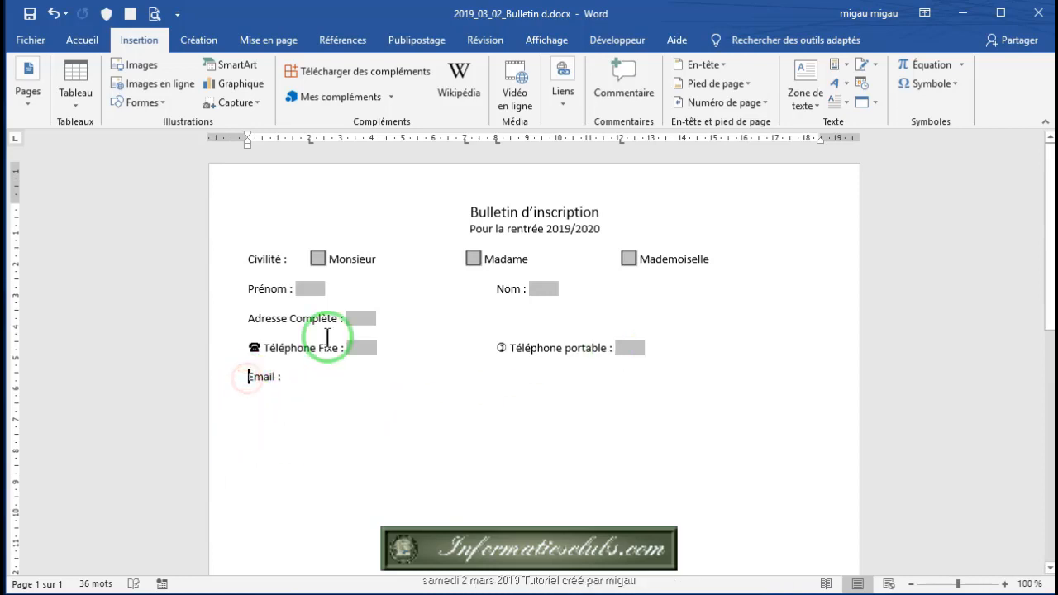
pyautogui.click(955, 83)
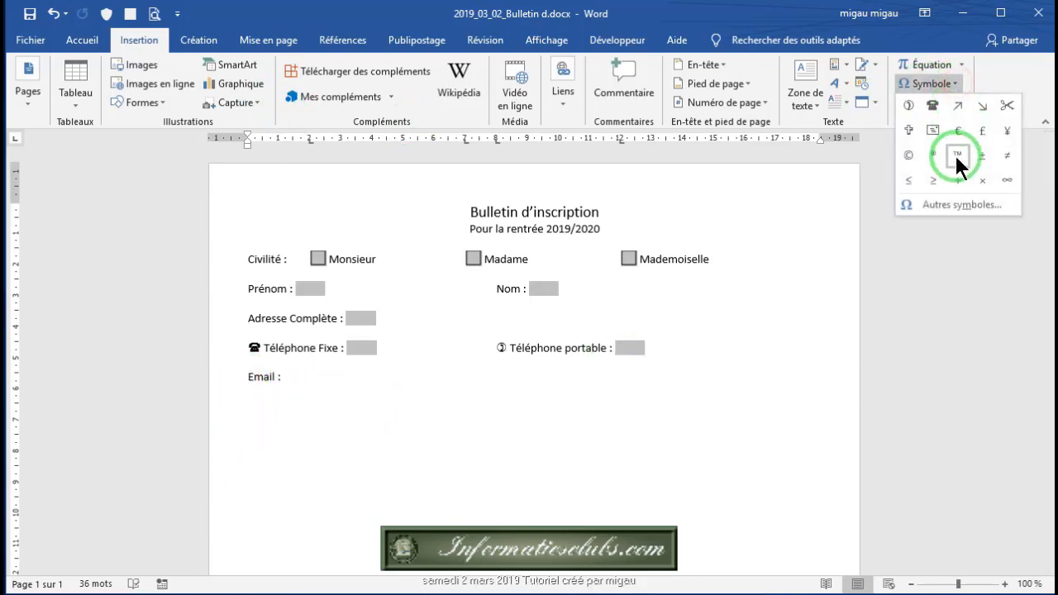
pyautogui.click(941, 203)
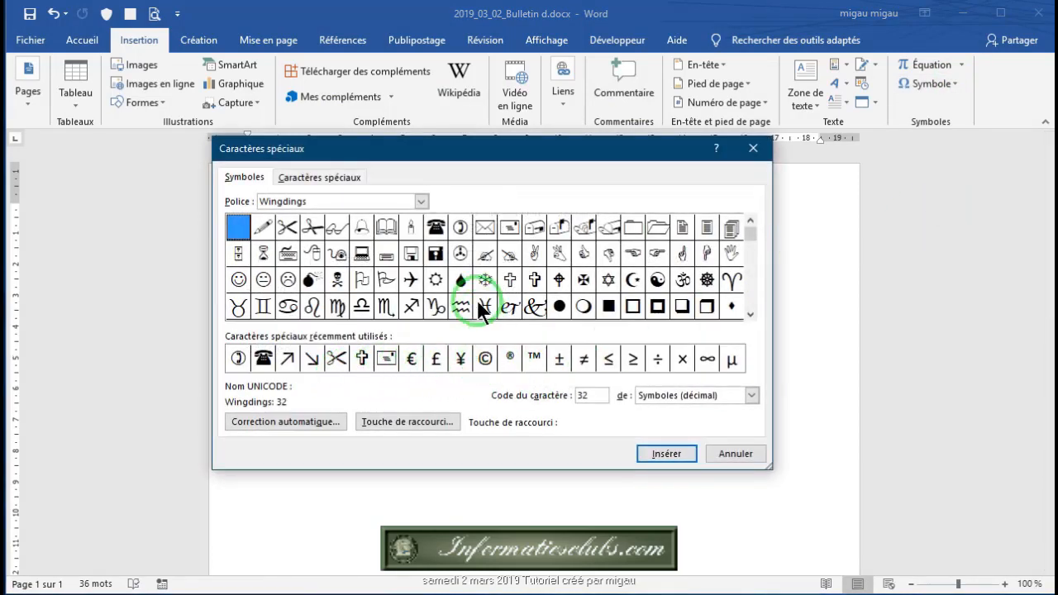
pyautogui.click(510, 225)
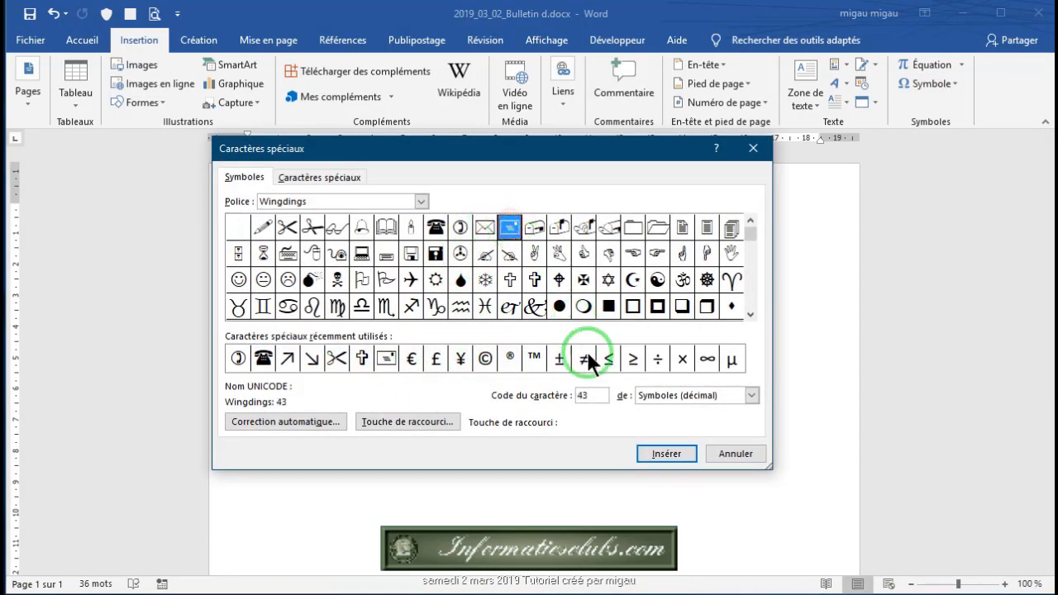
pyautogui.click(661, 454)
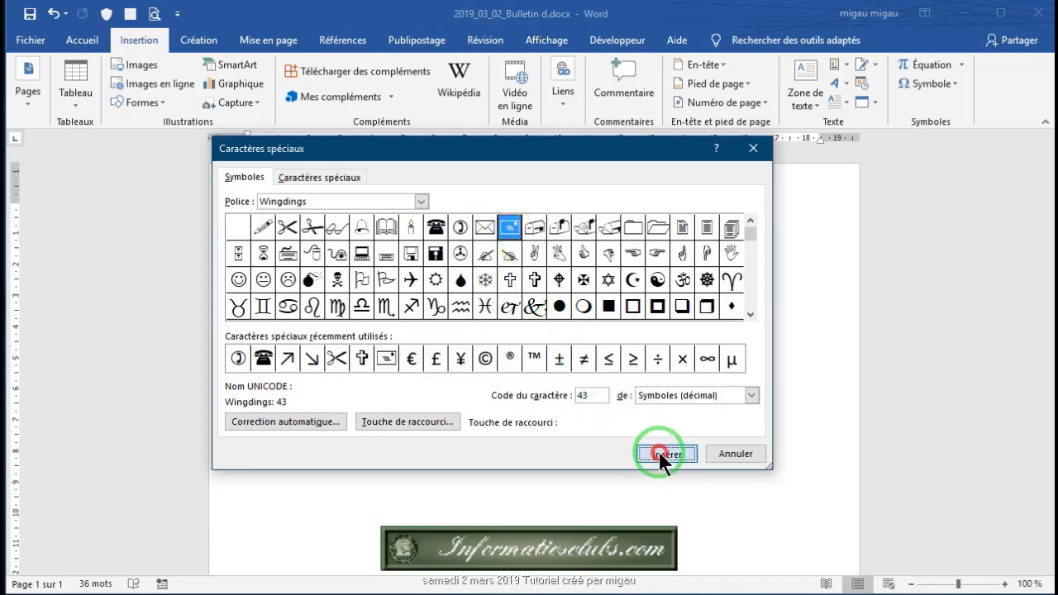
pyautogui.click(733, 455)
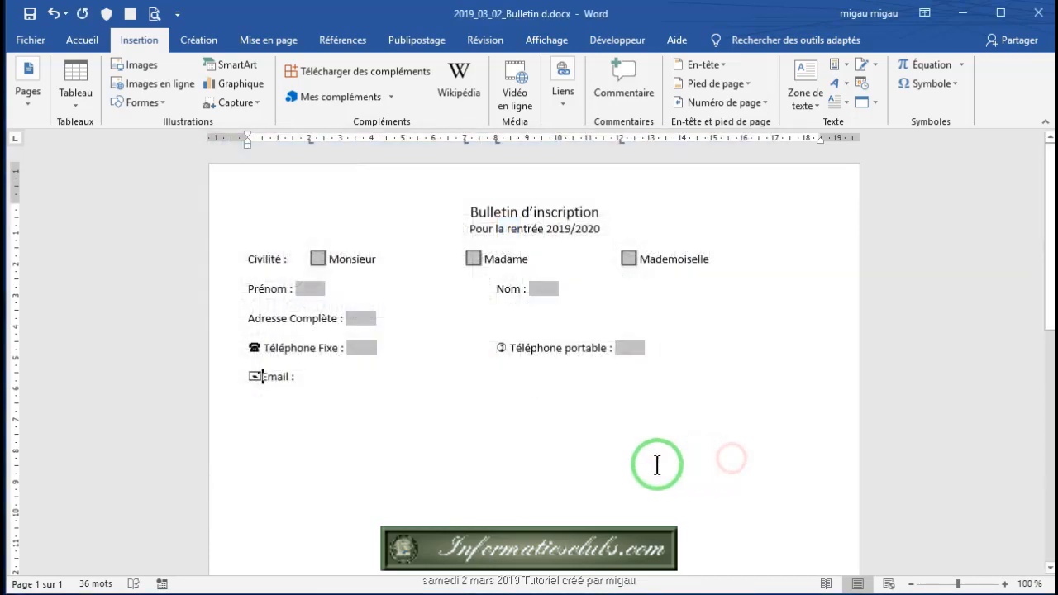
pyautogui.click(301, 379)
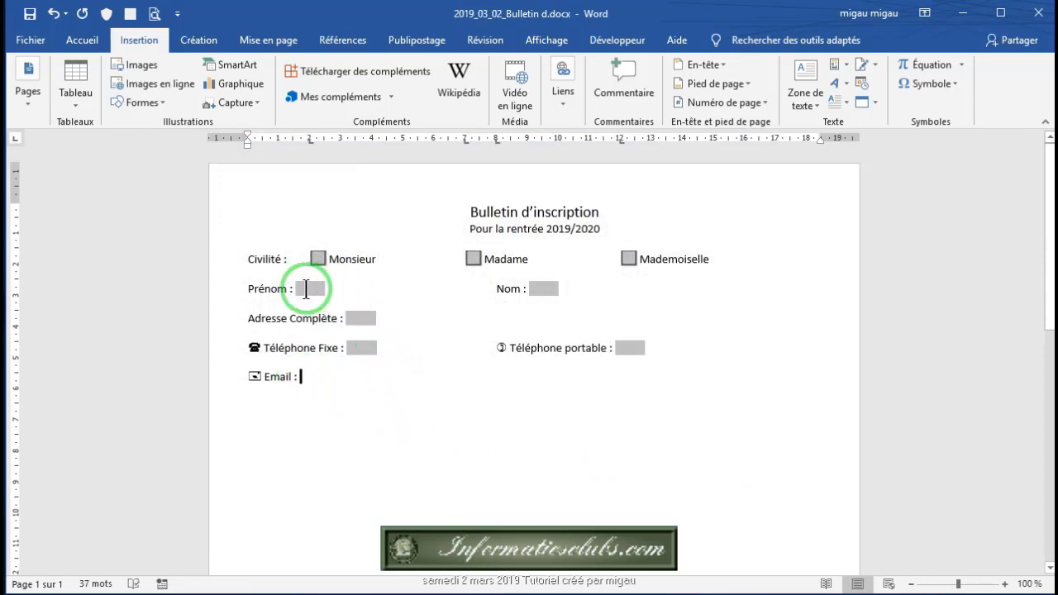
# Step: Insert a legacy text form field after the 'Email :' label
pyautogui.click(306, 288)
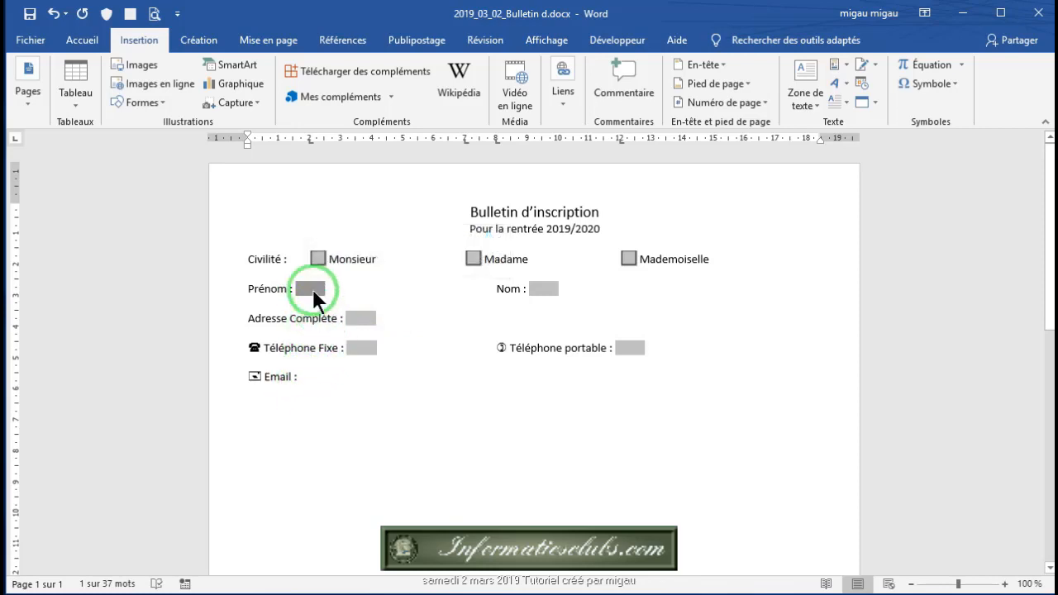
pyautogui.click(305, 378)
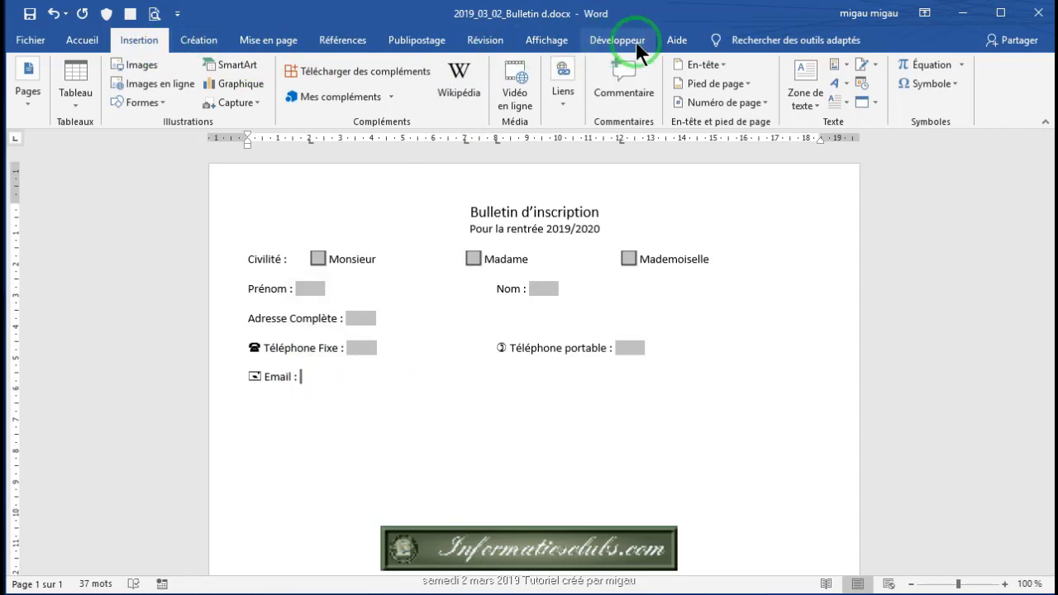
pyautogui.click(613, 41)
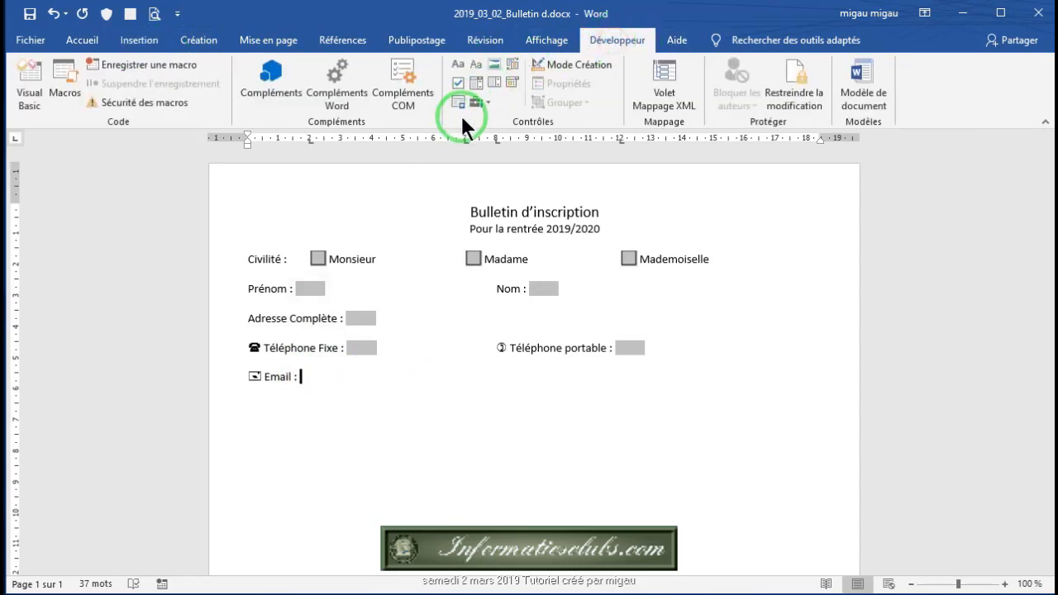
pyautogui.click(488, 100)
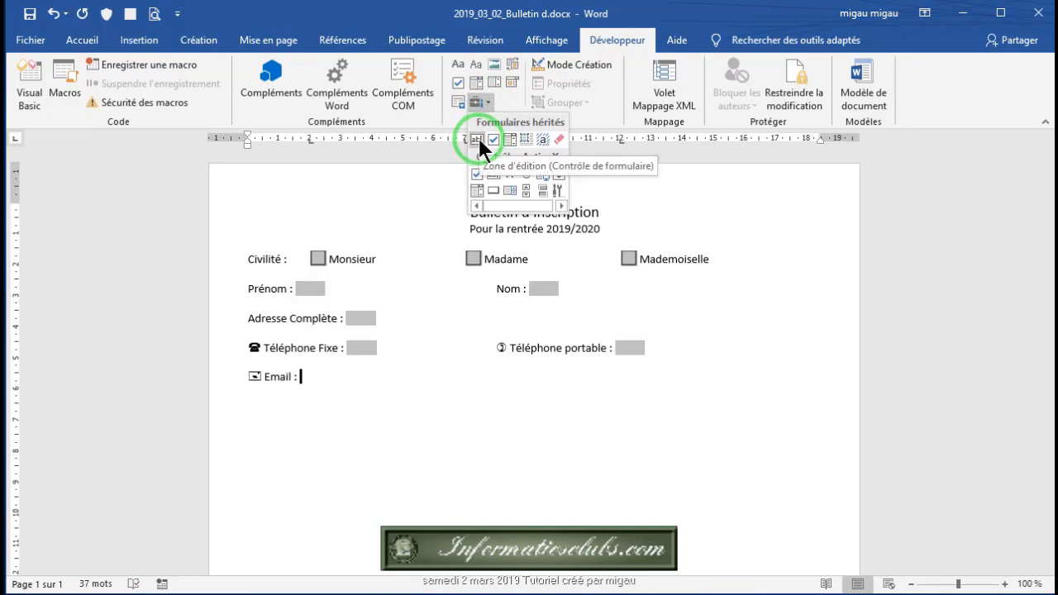
pyautogui.click(472, 140)
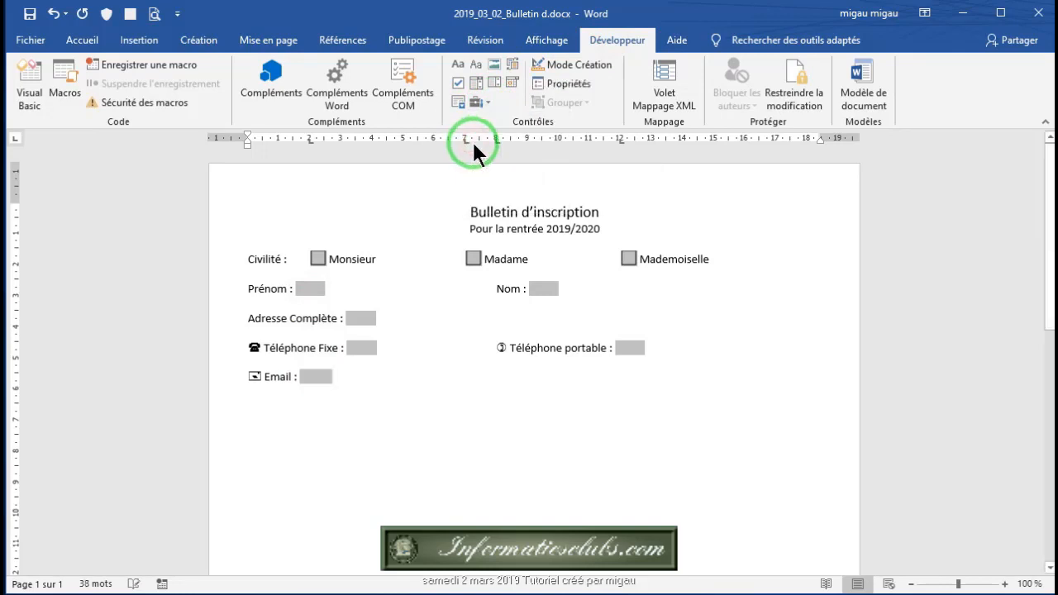
# Step: Set the Email field's text format to Minuscules and start a new line below it
pyautogui.click(573, 84)
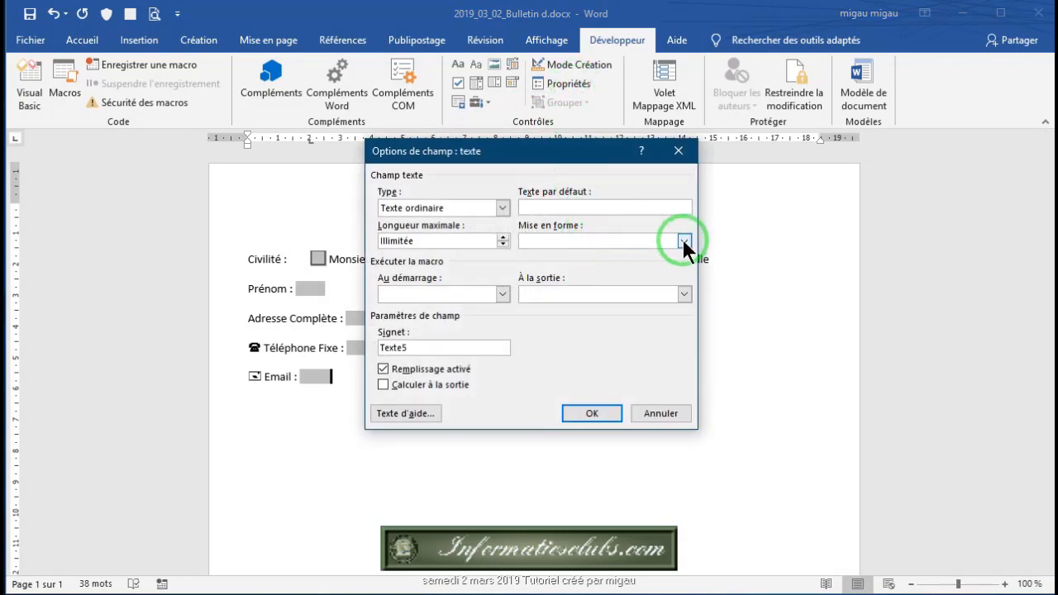
pyautogui.click(685, 241)
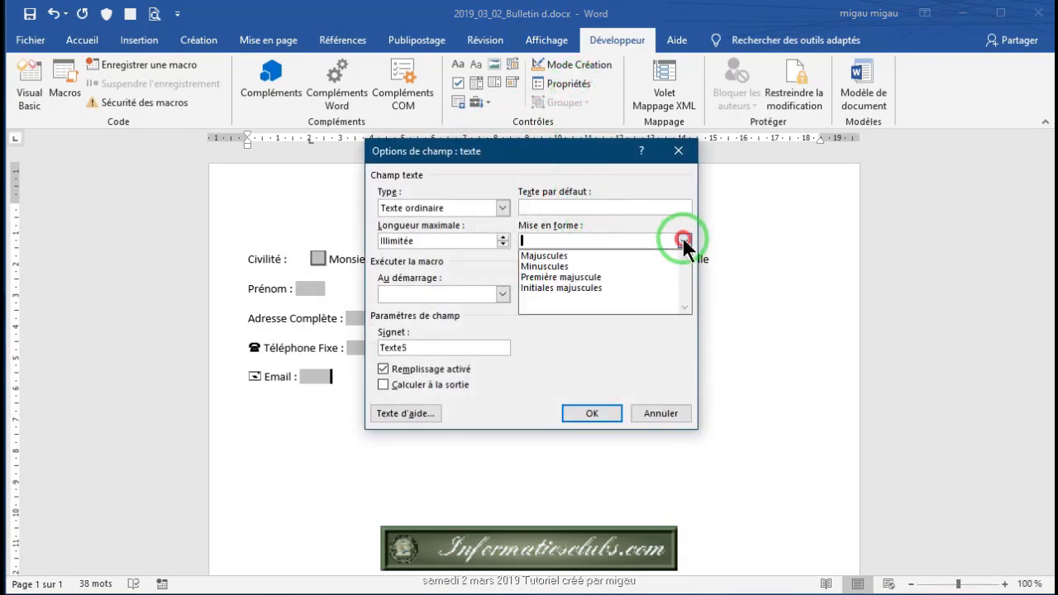
pyautogui.click(560, 266)
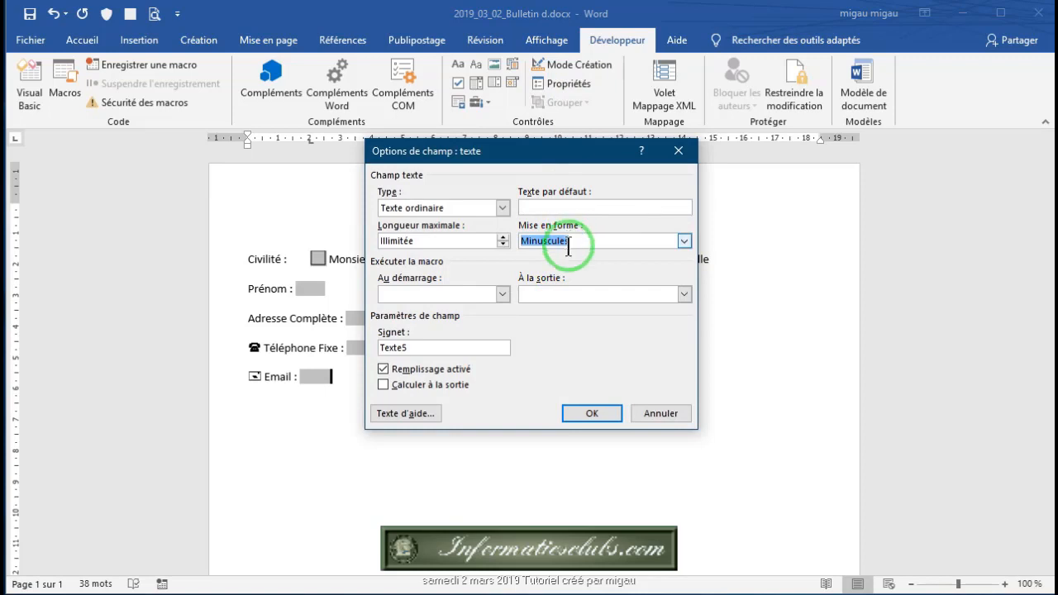
pyautogui.click(592, 418)
pyautogui.click(590, 413)
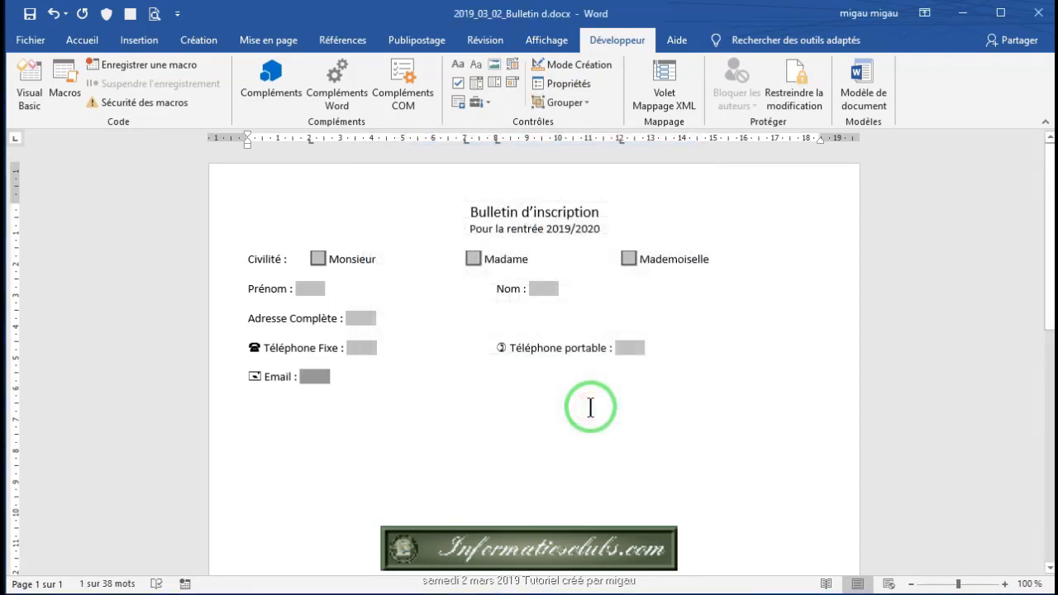
pyautogui.click(346, 378)
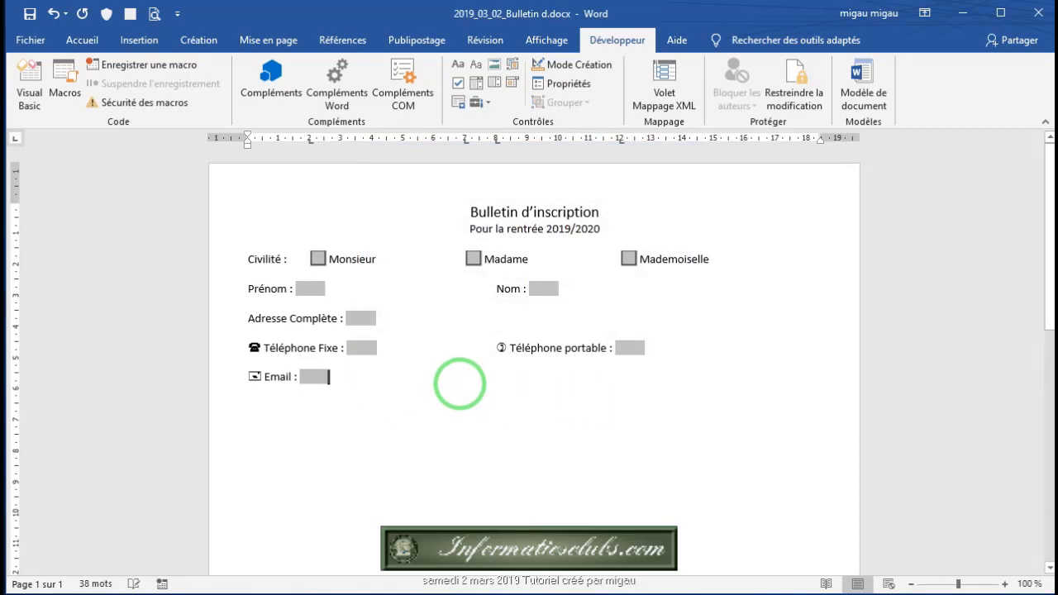
pyautogui.press('Return')
# Step: Add a 'Profession :' line with a pasted copy of the Prénom text field
pyautogui.write('P')
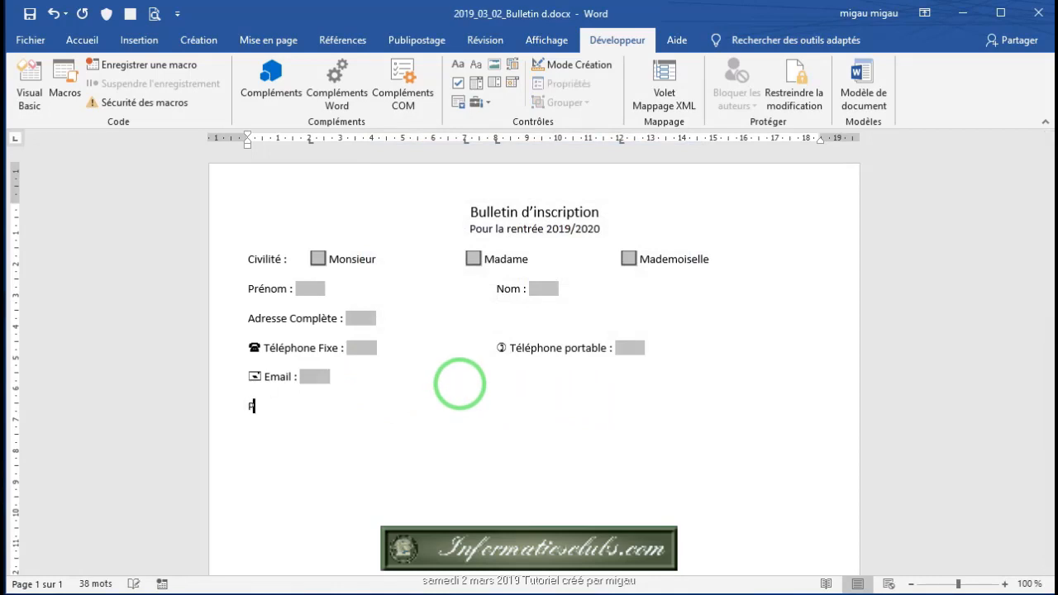
pyautogui.write('frosseion')
pyautogui.press('BackSpace')
pyautogui.press('BackSpace')
pyautogui.press('BackSpace')
pyautogui.press('BackSpace')
pyautogui.press('BackSpace')
pyautogui.press('BackSpace')
pyautogui.press('BackSpace')
pyautogui.press('BackSpace')
pyautogui.write('rofession :')
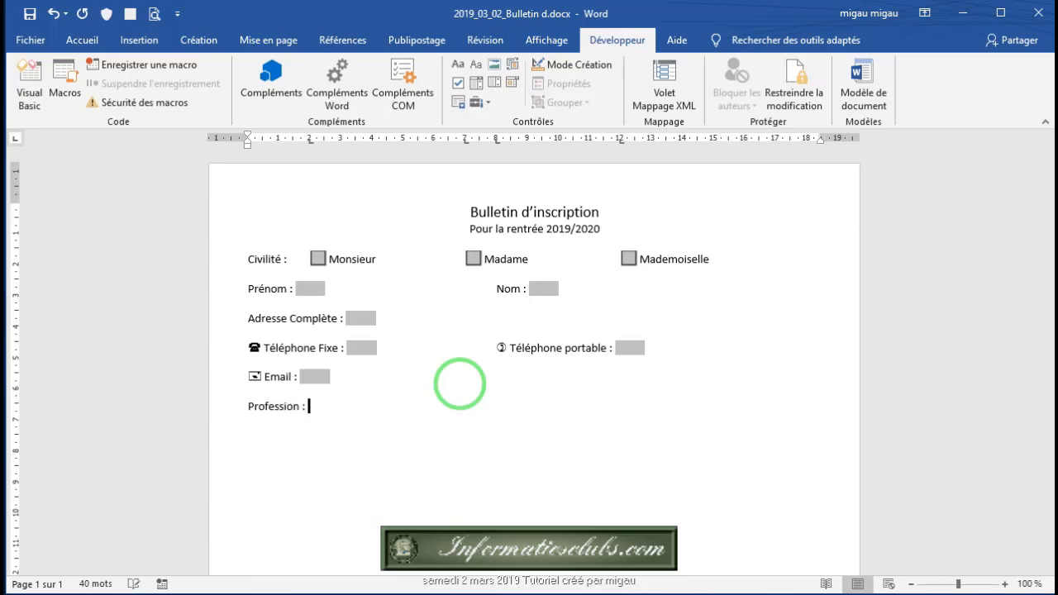
pyautogui.hotkey('ctrl', 'c')
pyautogui.click(312, 287)
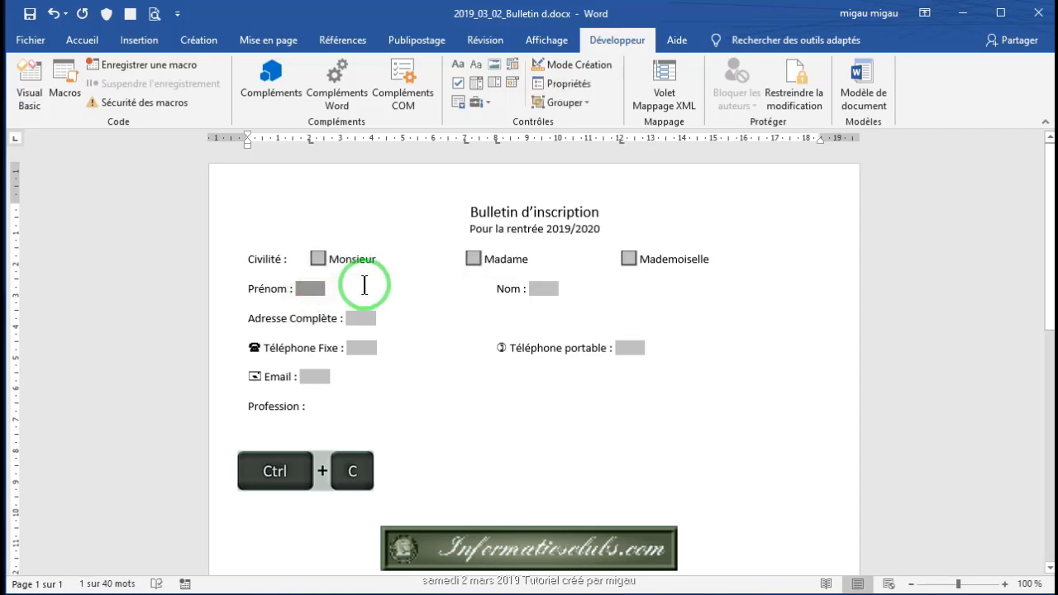
pyautogui.click(313, 405)
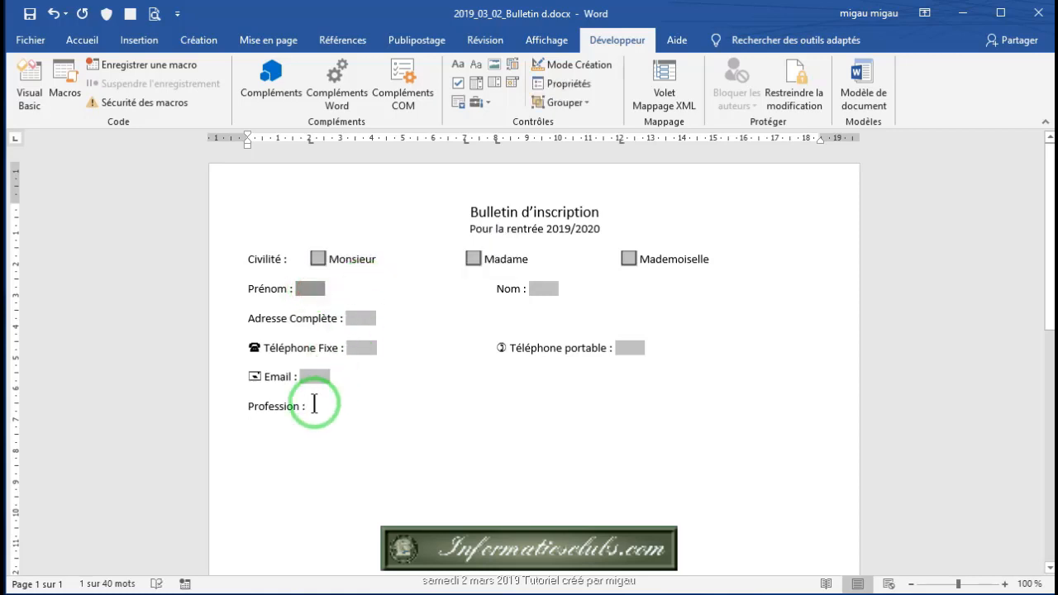
pyautogui.hotkey('ctrl', 'v')
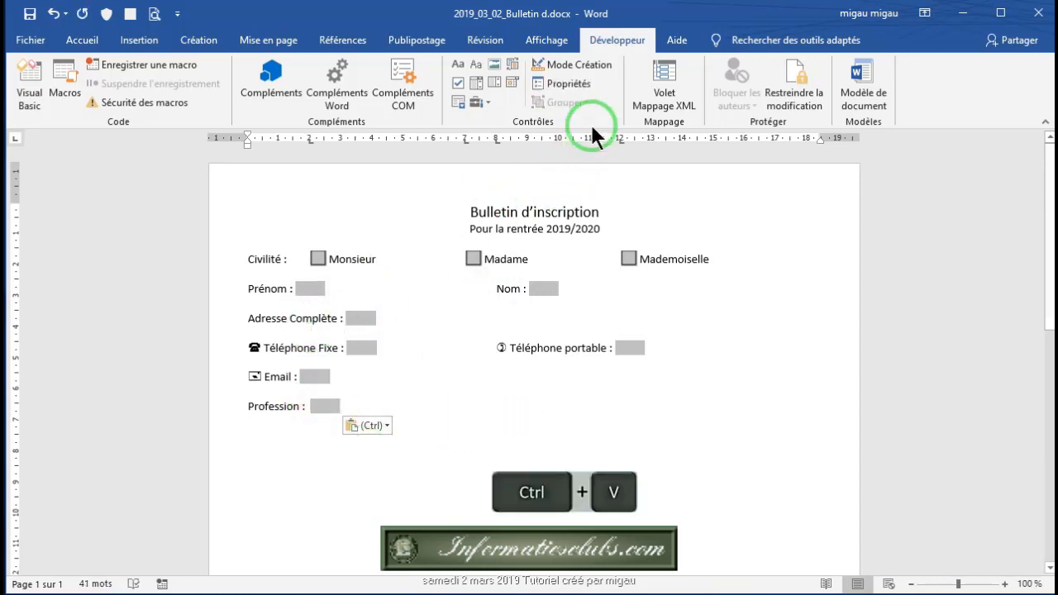
pyautogui.click(576, 83)
pyautogui.click(589, 210)
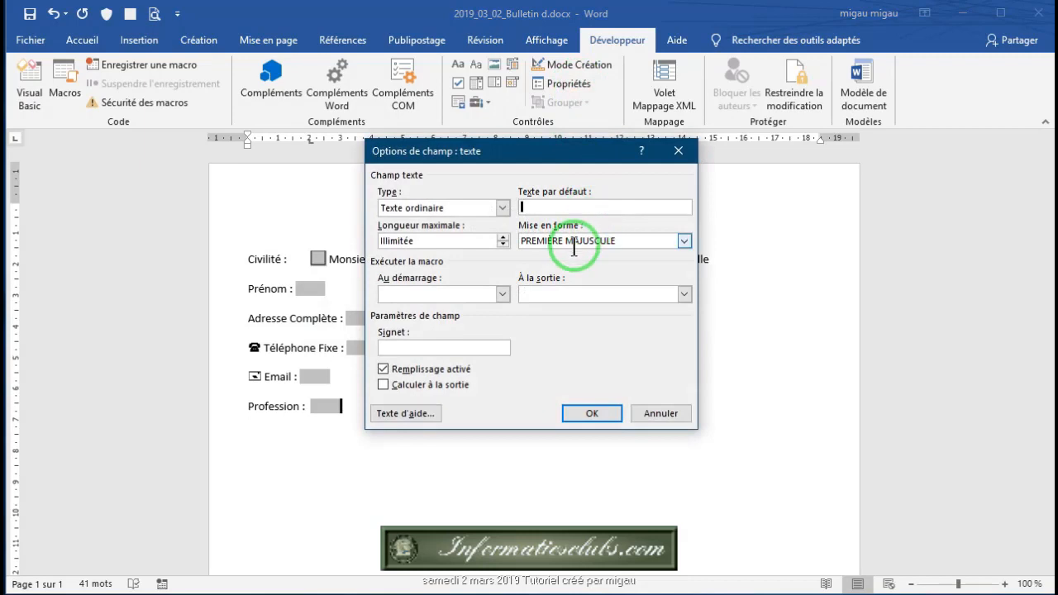
pyautogui.click(590, 417)
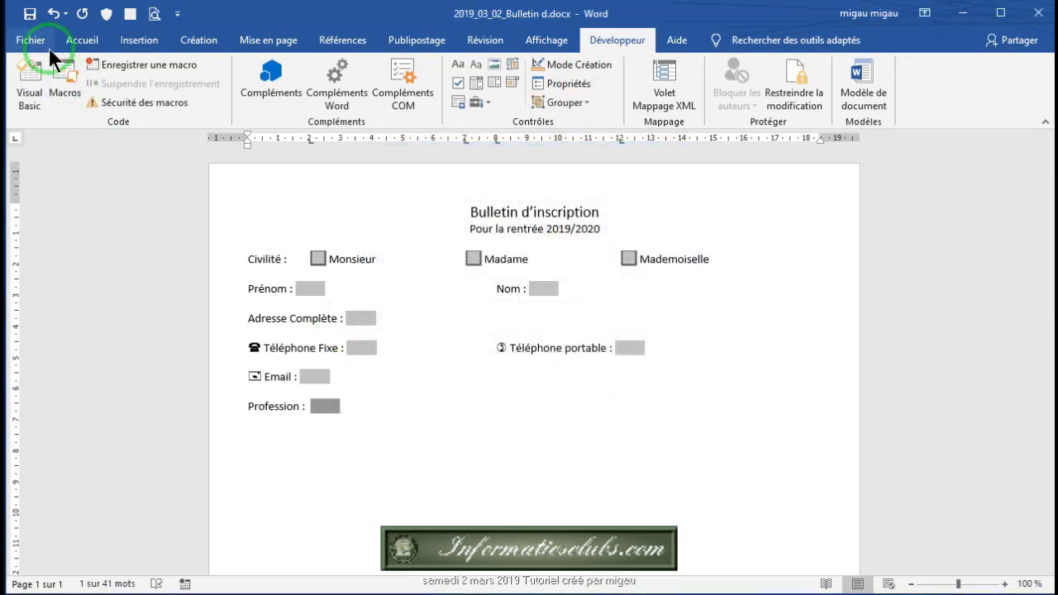
# Step: Save the document, then add a 'Premier Enfant' line below Profession and select it
pyautogui.click(30, 14)
pyautogui.click(390, 560)
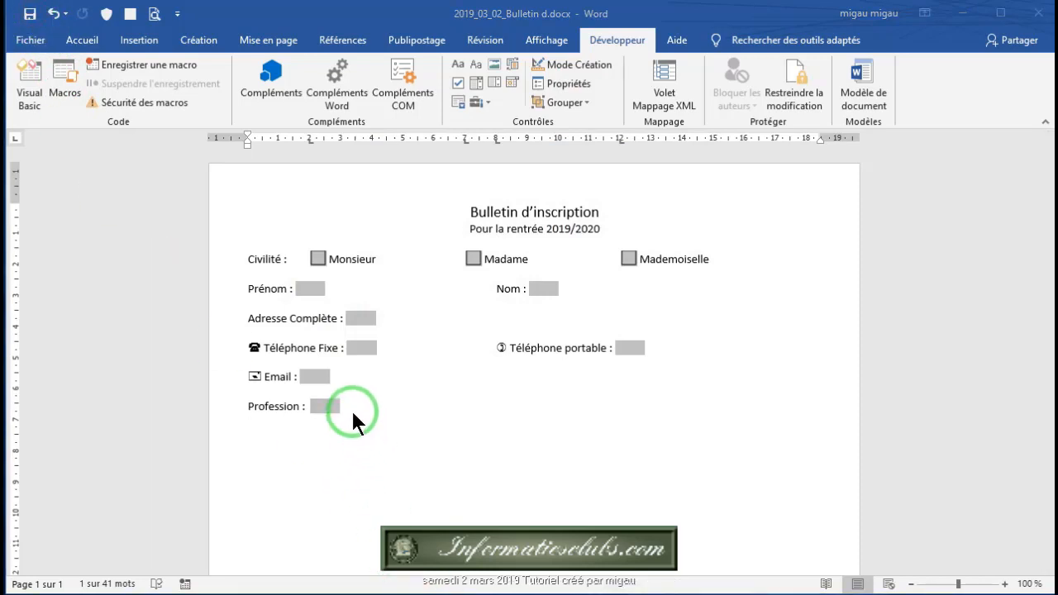
pyautogui.click(352, 411)
pyautogui.click(340, 406)
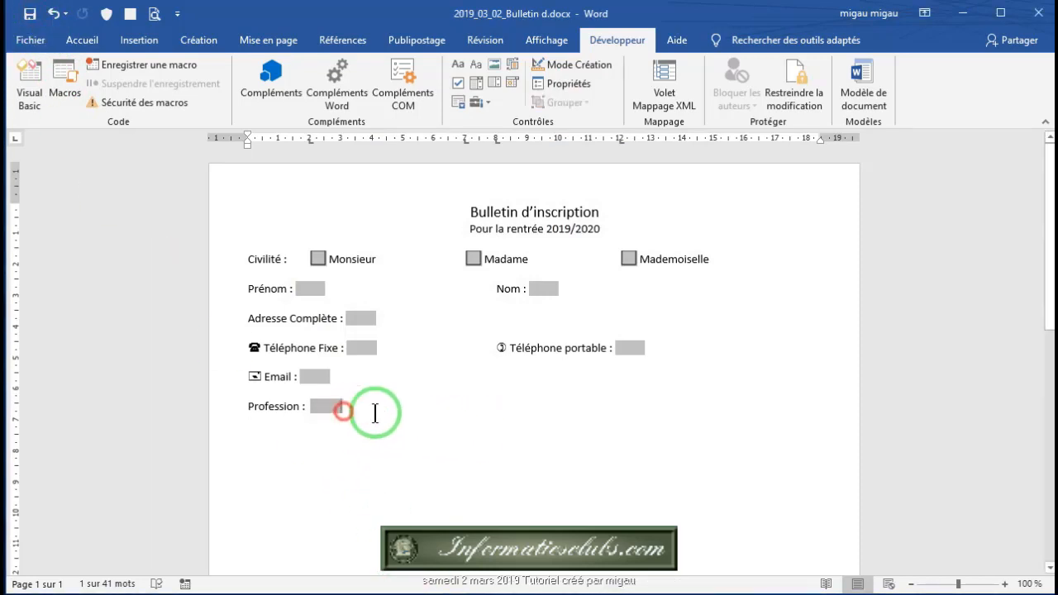
pyautogui.press('Return')
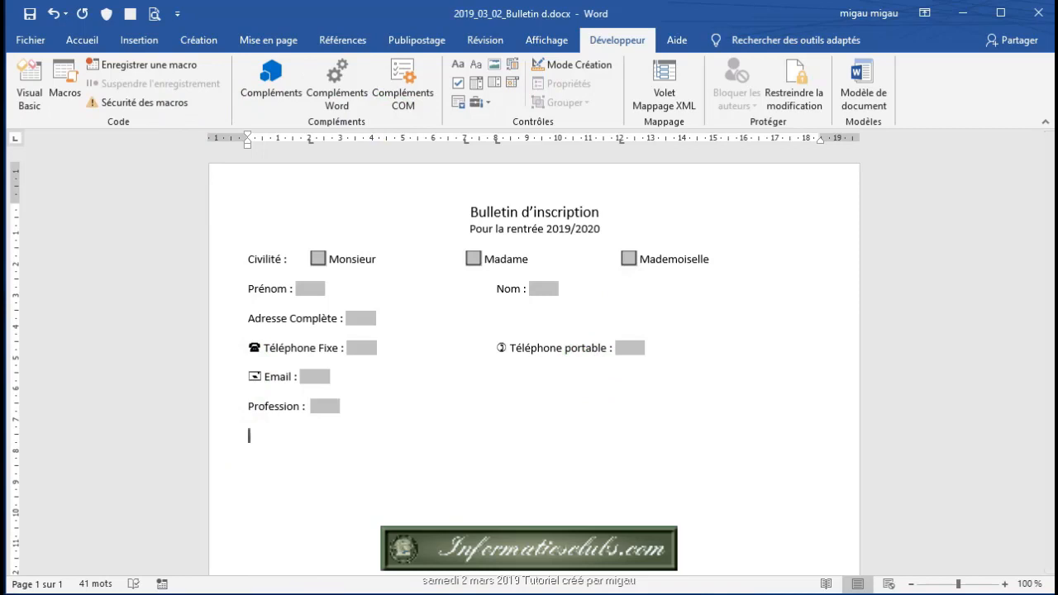
pyautogui.write('Premier Enfant')
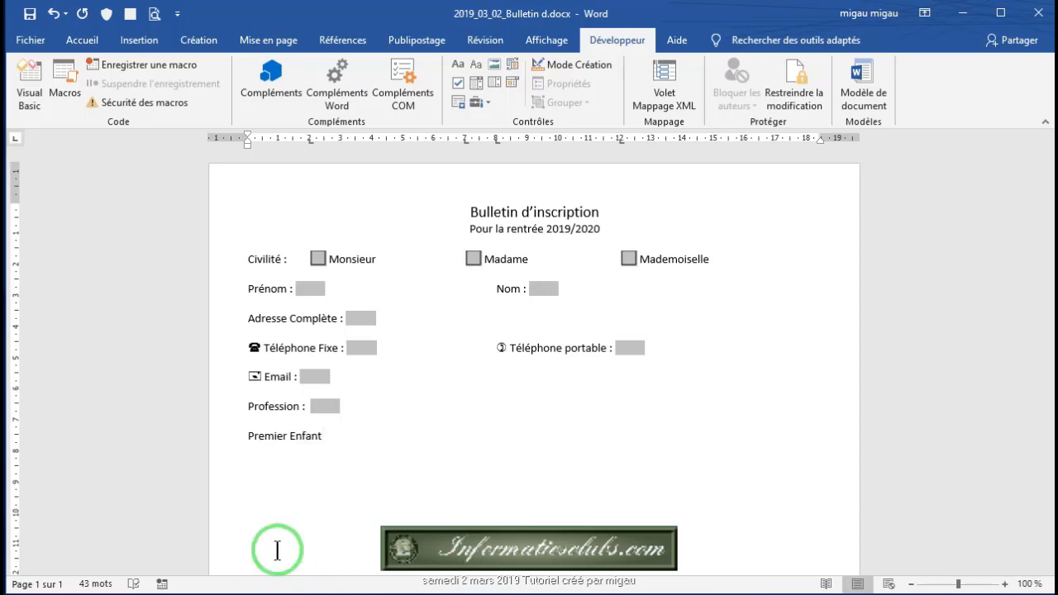
pyautogui.moveTo(335, 445); pyautogui.dragTo(218, 436)
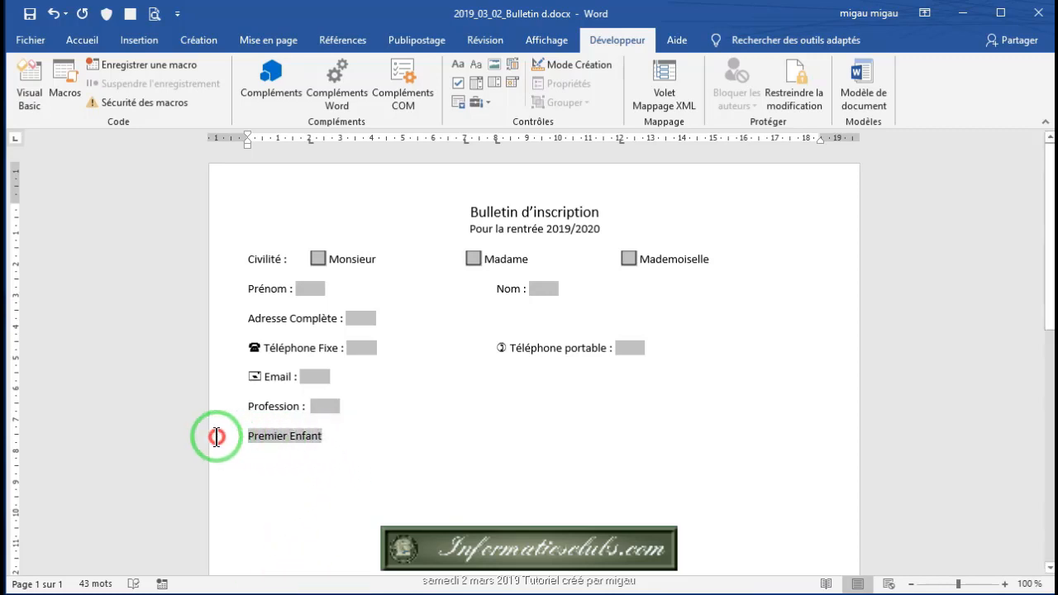
# Step: Convert the 'Premier Enfant' line into a one-cell bordered table
pyautogui.click(134, 41)
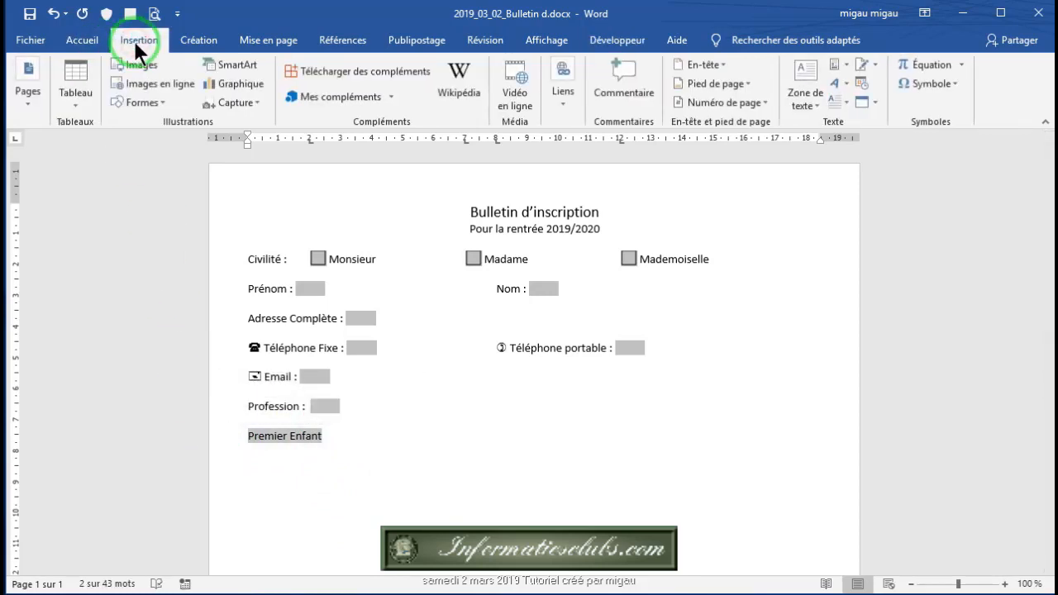
pyautogui.click(75, 97)
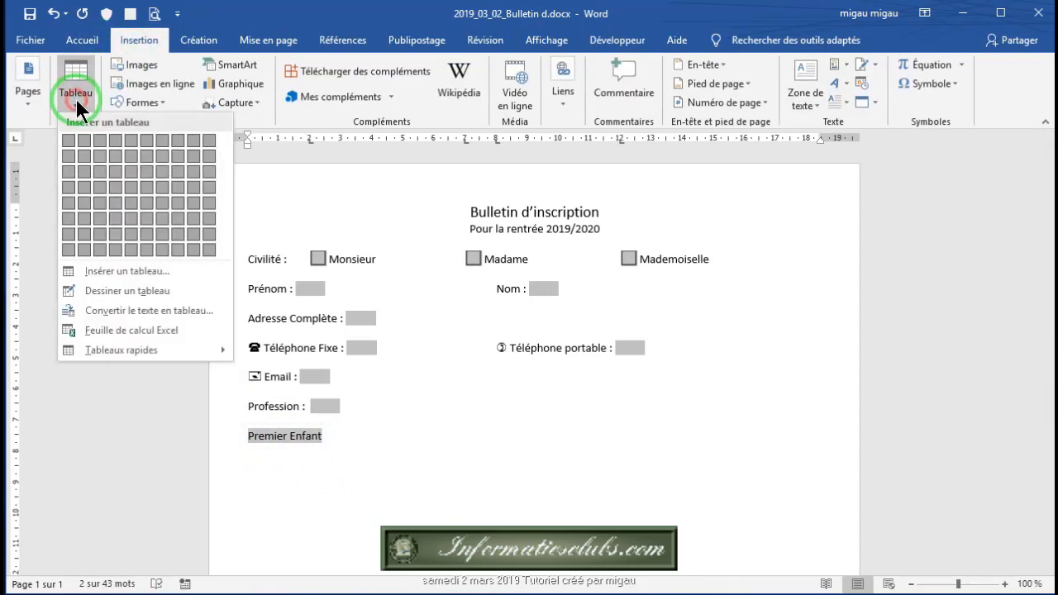
pyautogui.click(112, 269)
pyautogui.click(256, 436)
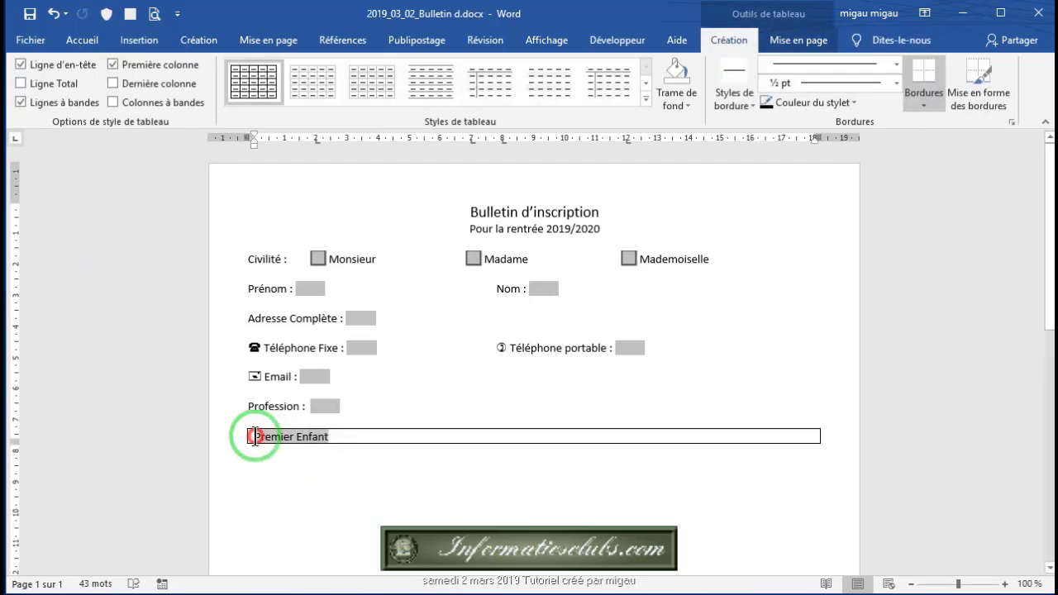
# Step: Centre 'Premier Enfant' and enlarge it to 14 pt, then move below the box
pyautogui.click(85, 43)
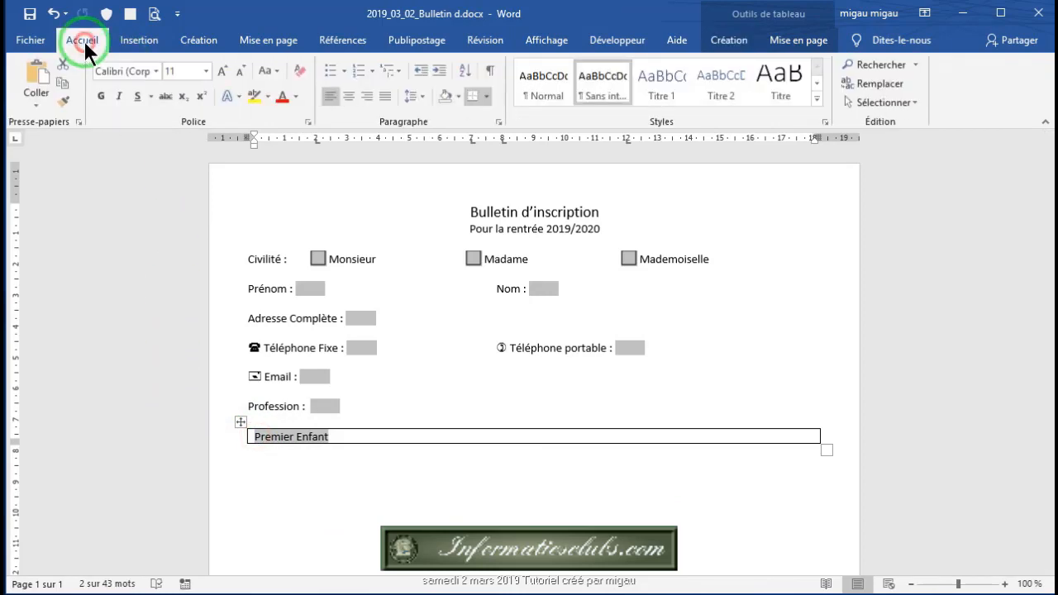
pyautogui.click(351, 96)
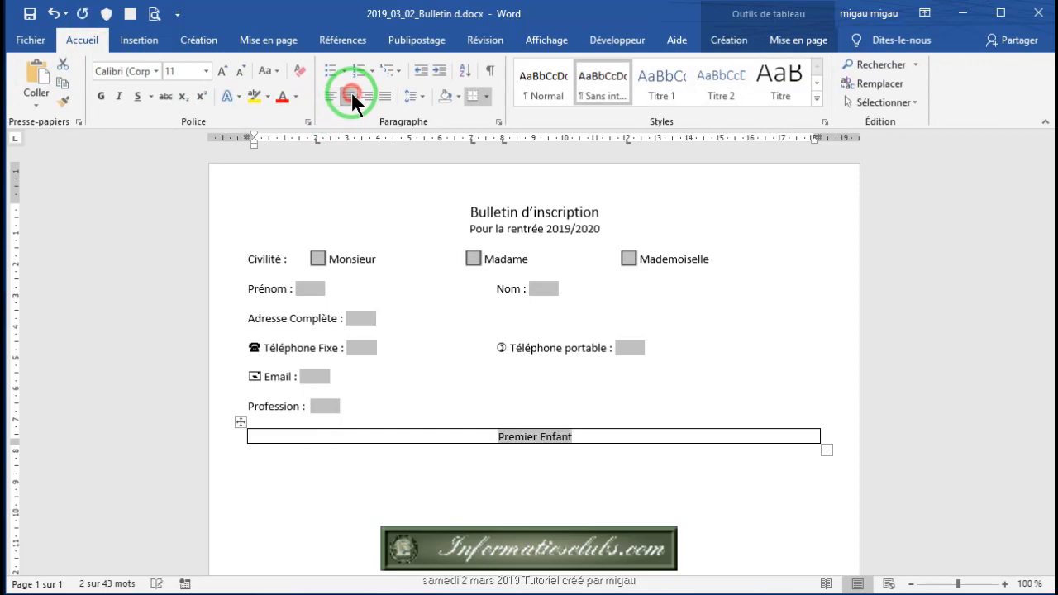
pyautogui.click(222, 72)
pyautogui.click(222, 72)
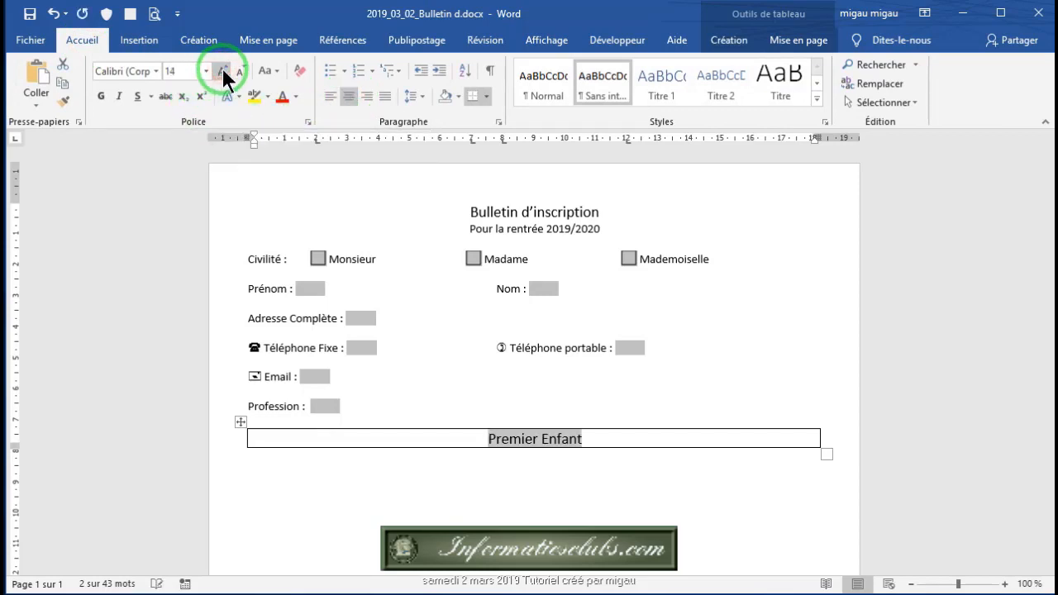
pyautogui.click(537, 463)
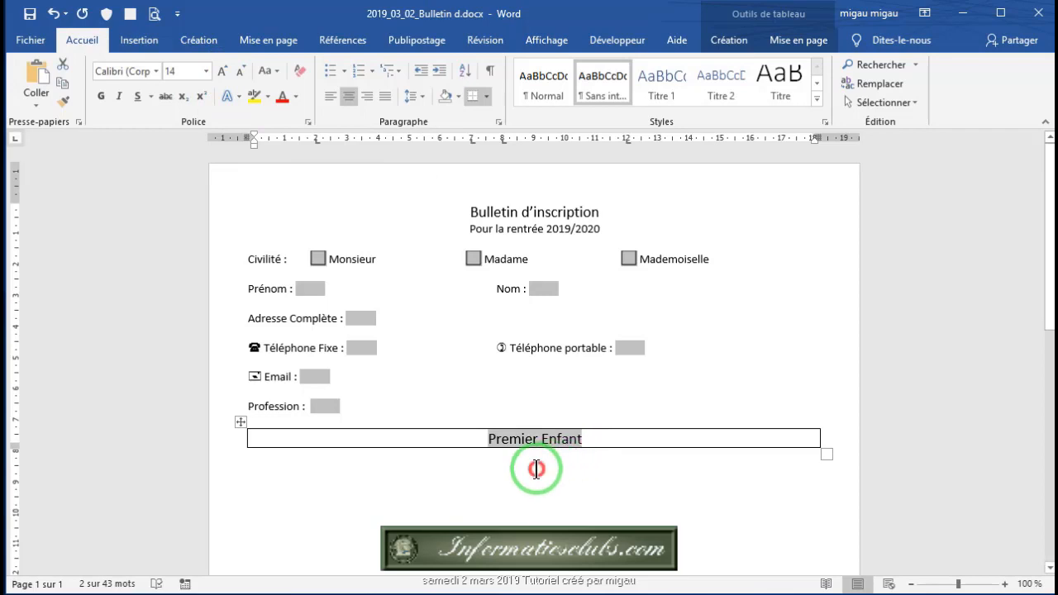
pyautogui.click(373, 499)
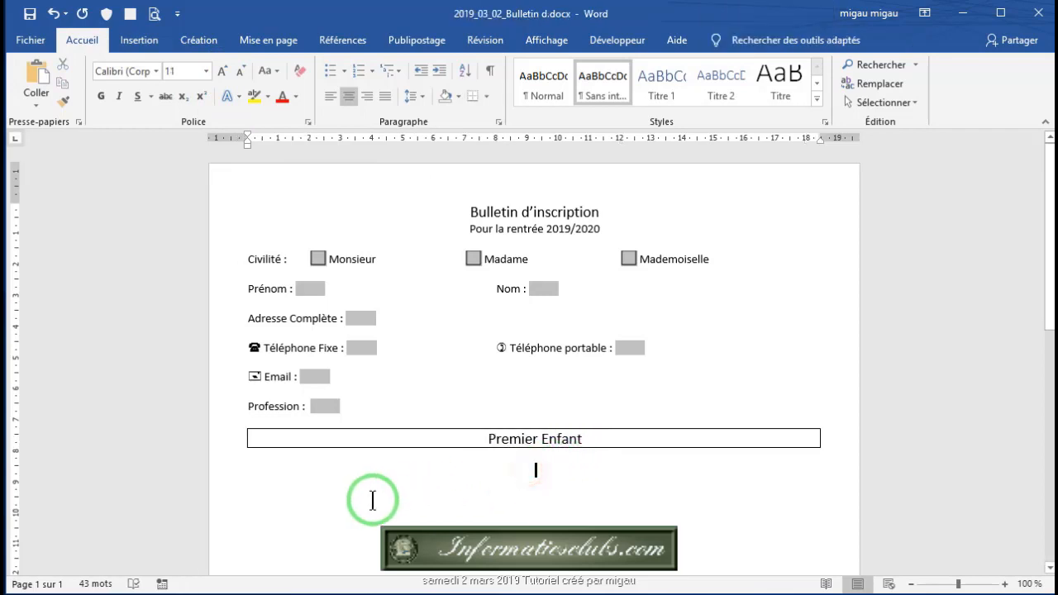
pyautogui.click(261, 482)
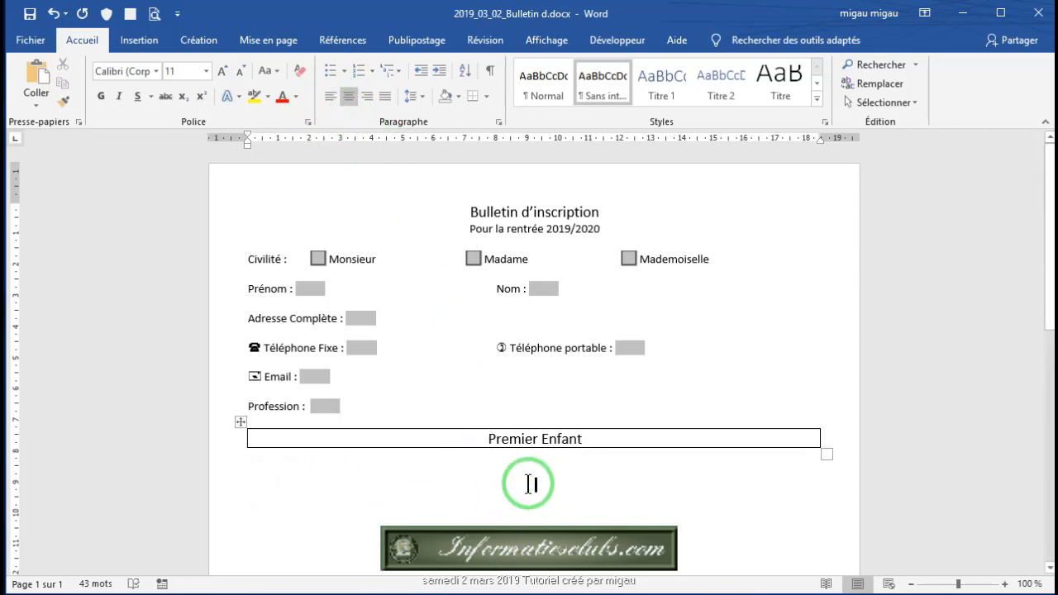
# Step: Add a left-aligned 'Prénom :' line with a copied text field, then a 'Date de Naissance' label
pyautogui.click(333, 96)
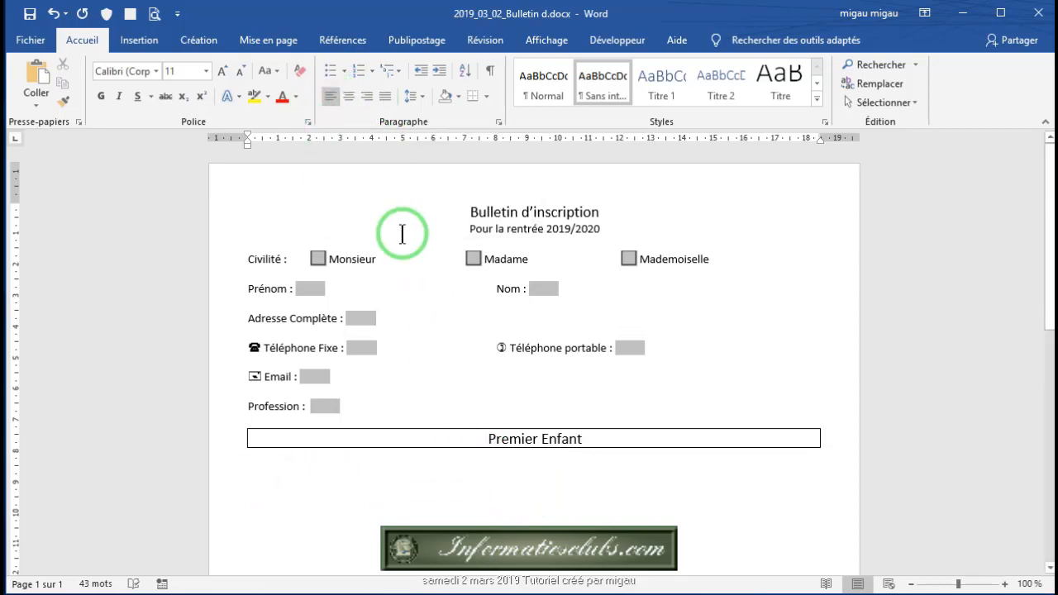
pyautogui.write('Pr')
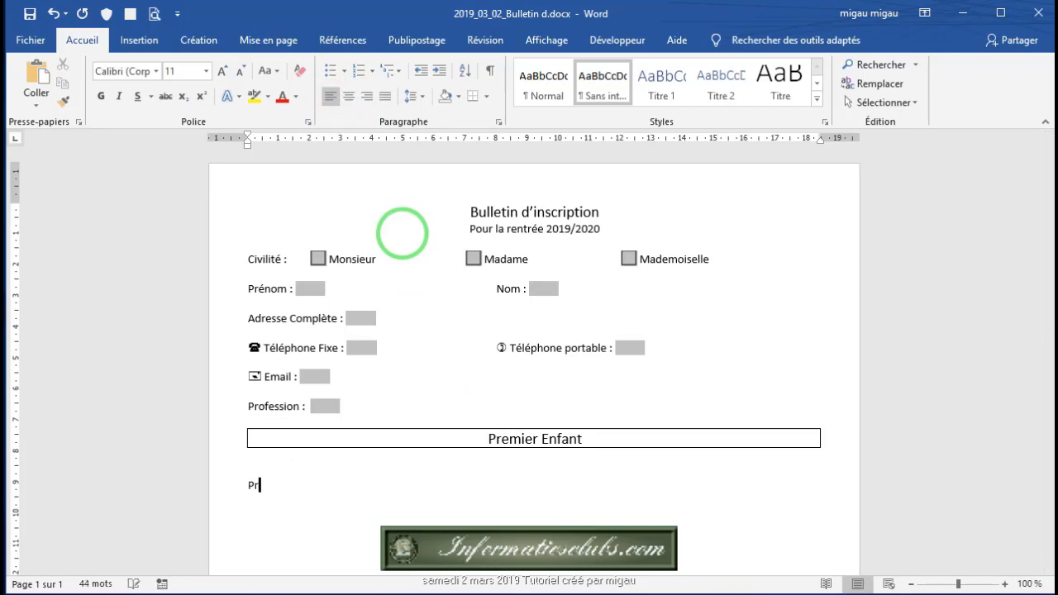
pyautogui.write('énom :')
pyautogui.click(320, 290)
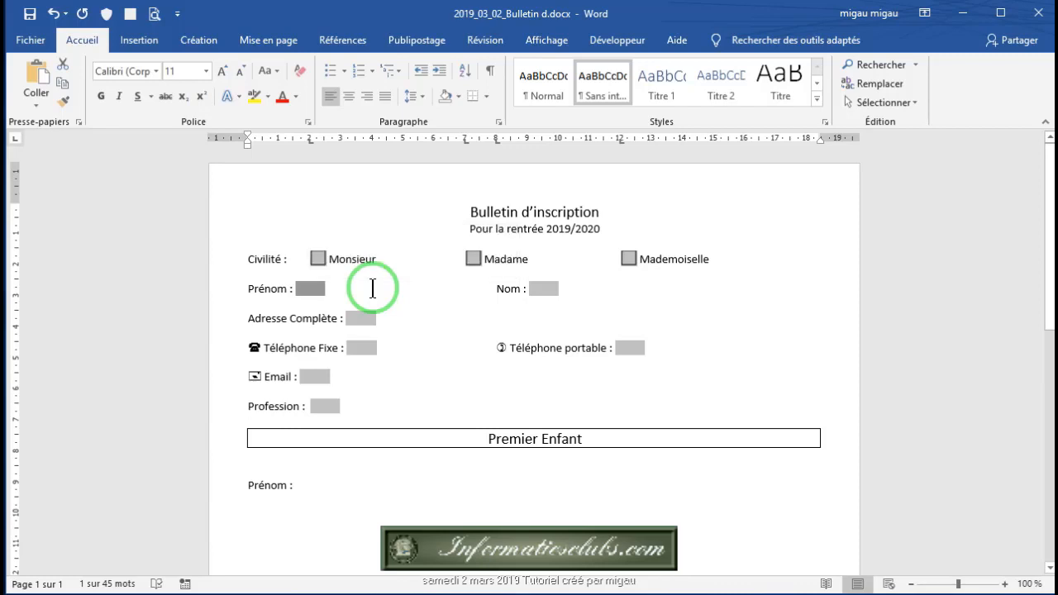
pyautogui.click(307, 489)
pyautogui.hotkey('ctrl', 'v')
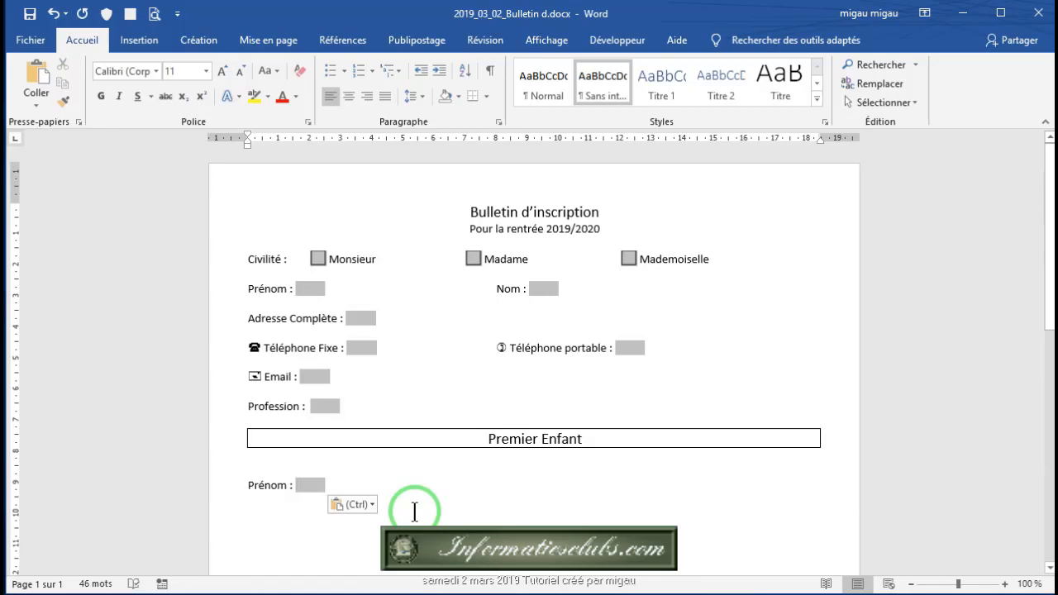
pyautogui.press('Return')
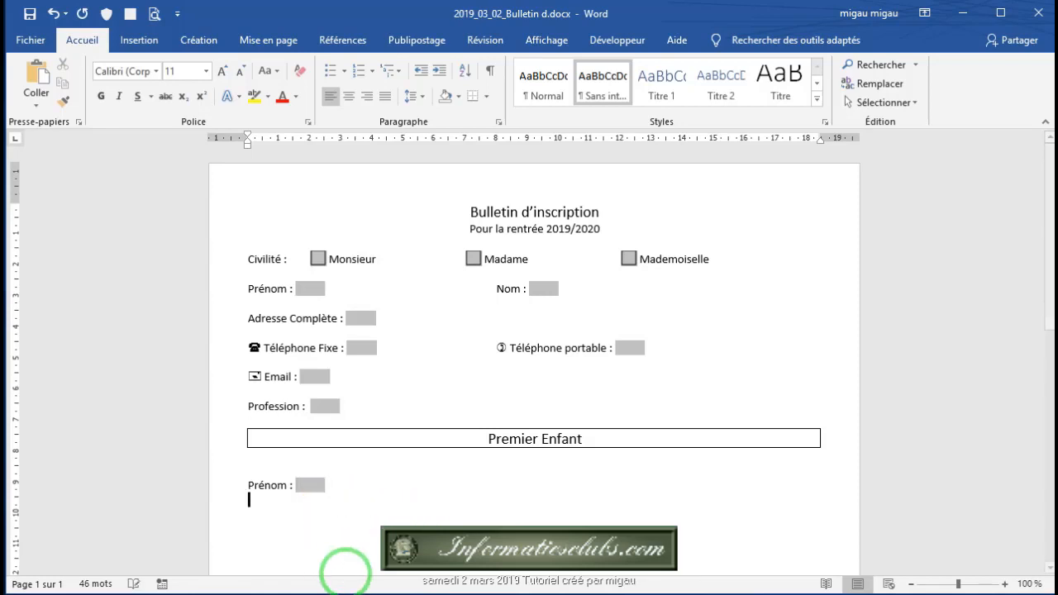
pyautogui.write('Date de ')
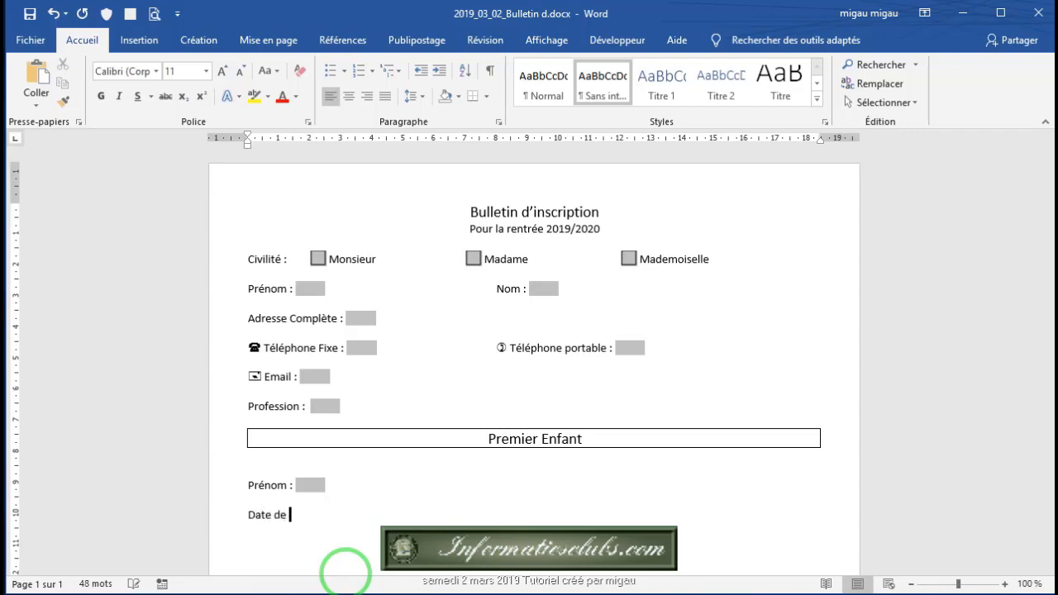
pyautogui.write('Naissance :')
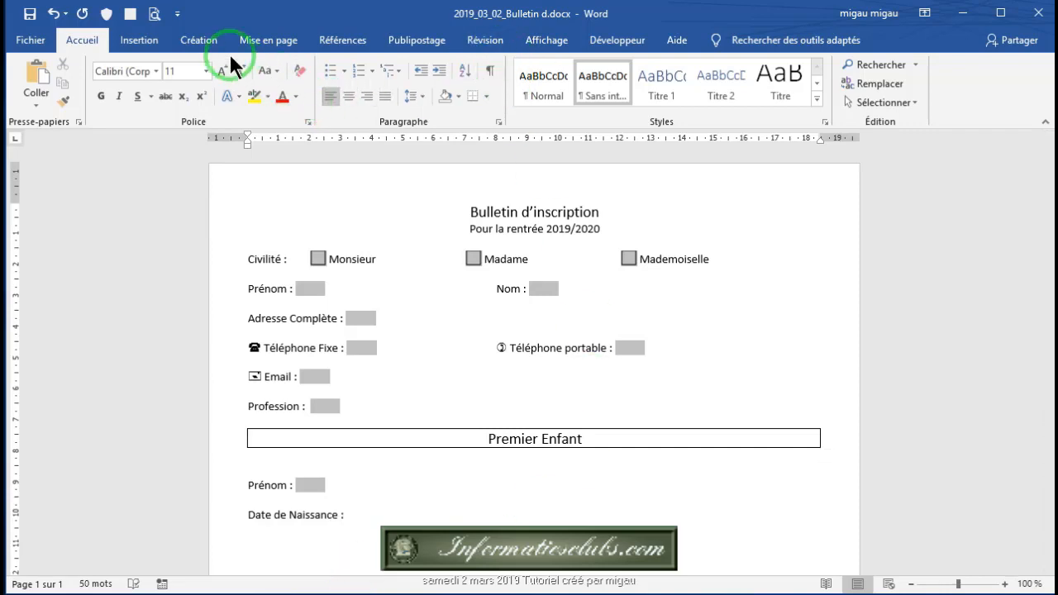
pyautogui.click(616, 40)
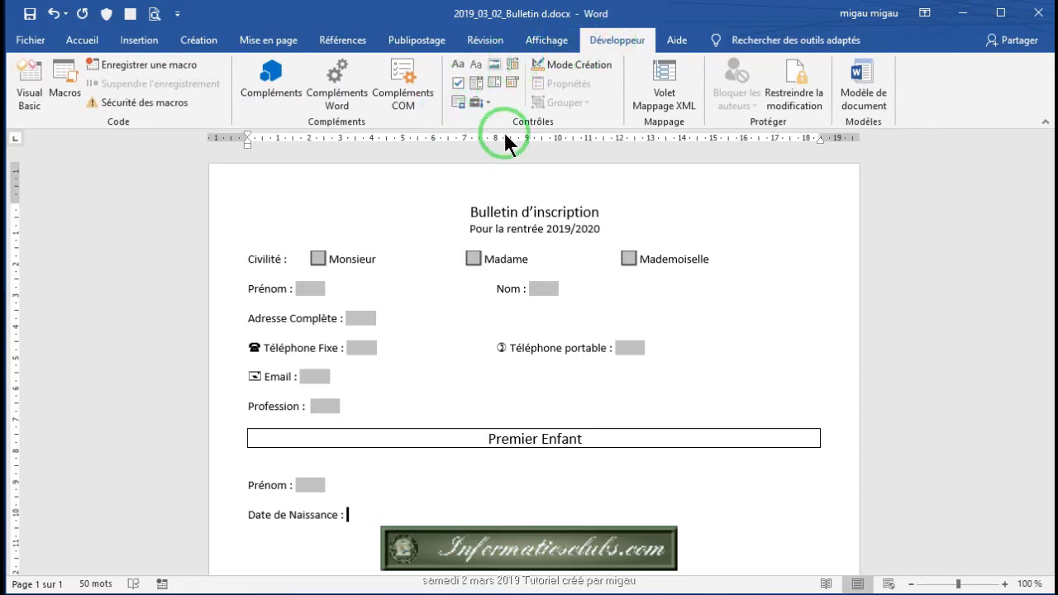
# Step: Insert a Date Picker control after 'Date de Naissance', test its calendar, and start a new line
pyautogui.click(512, 81)
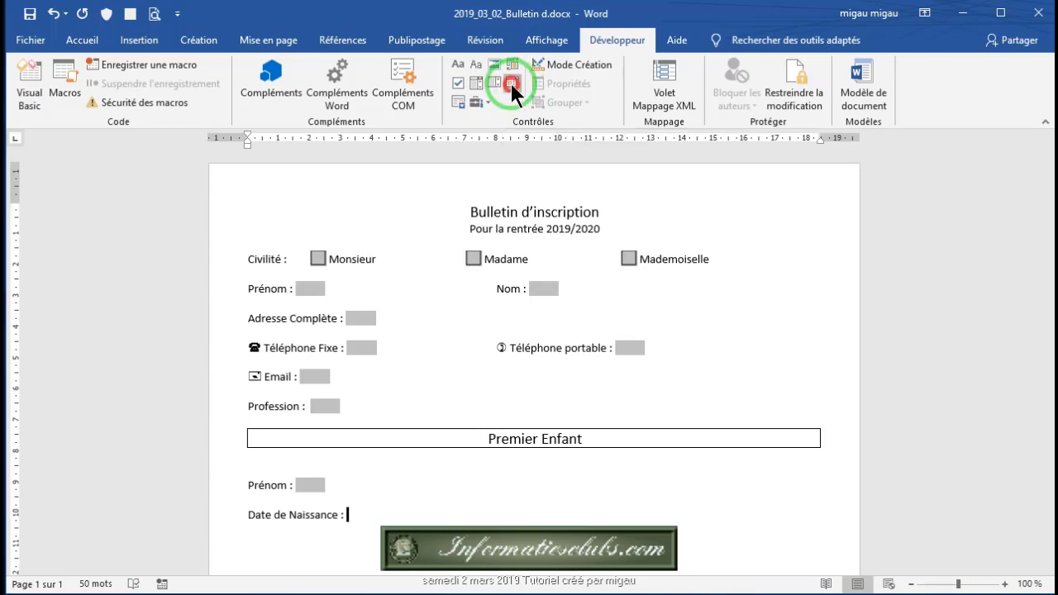
pyautogui.click(334, 549)
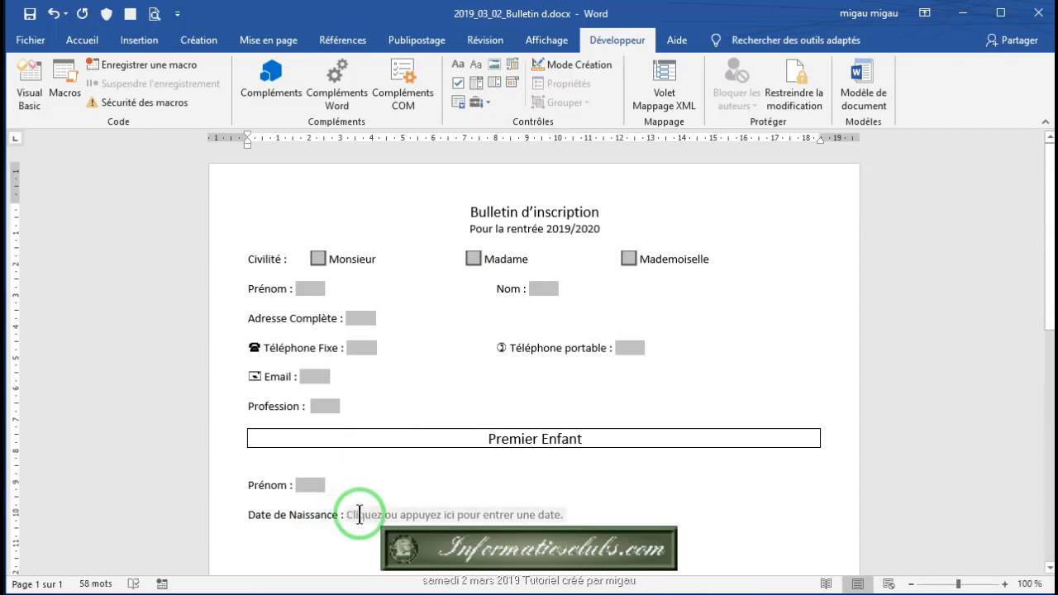
pyautogui.click(564, 514)
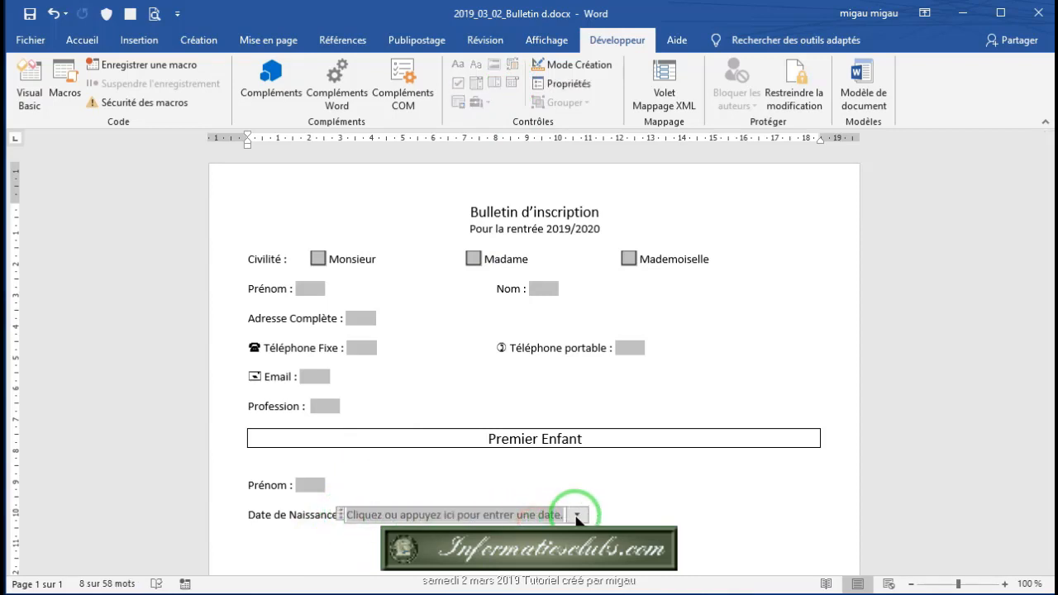
pyautogui.click(577, 516)
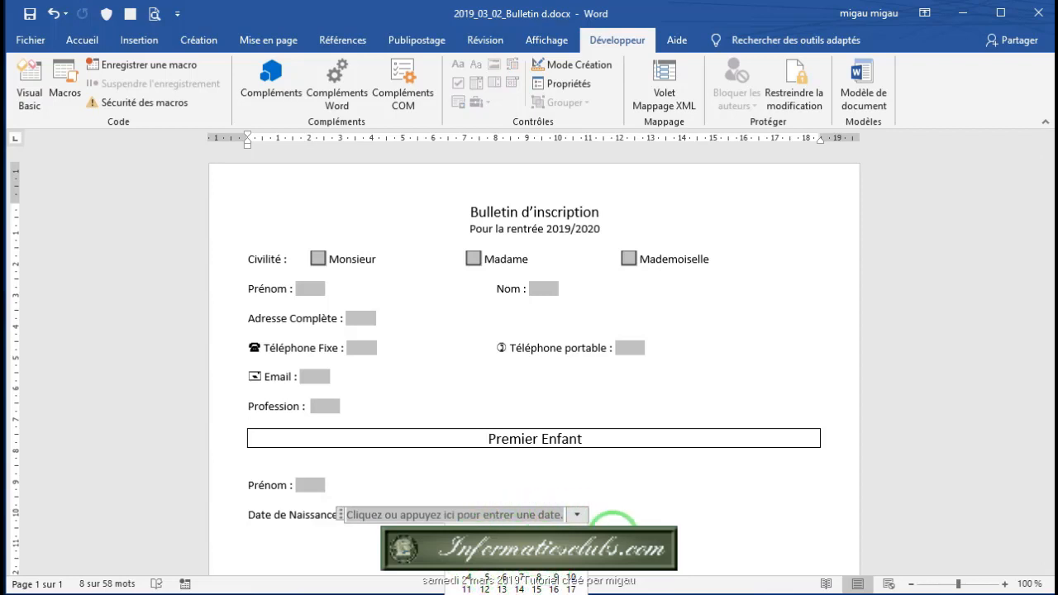
pyautogui.click(601, 518)
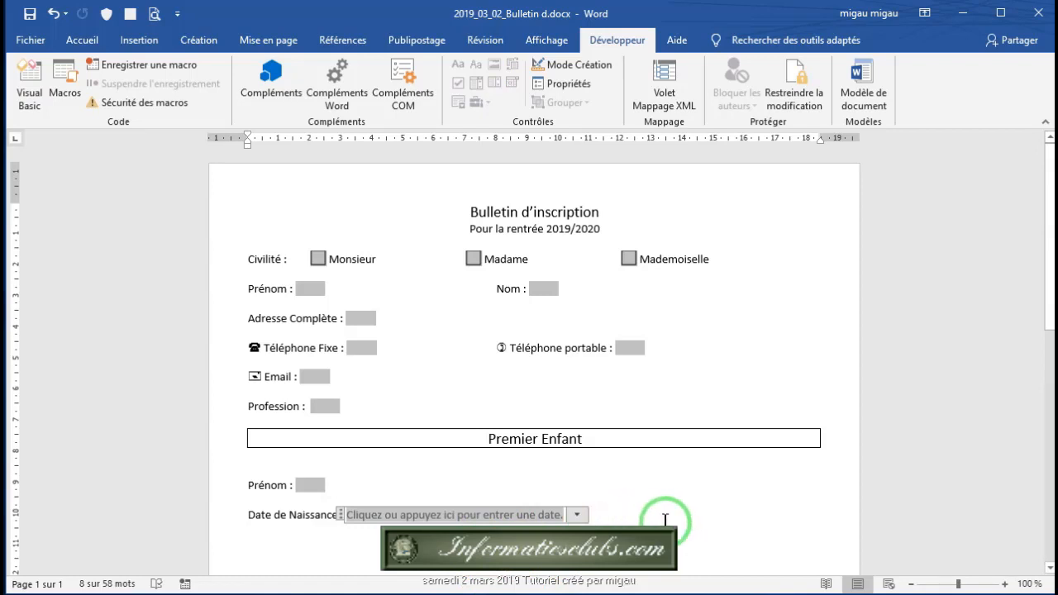
pyautogui.scroll(-3, 579, 461)
pyautogui.click(249, 418)
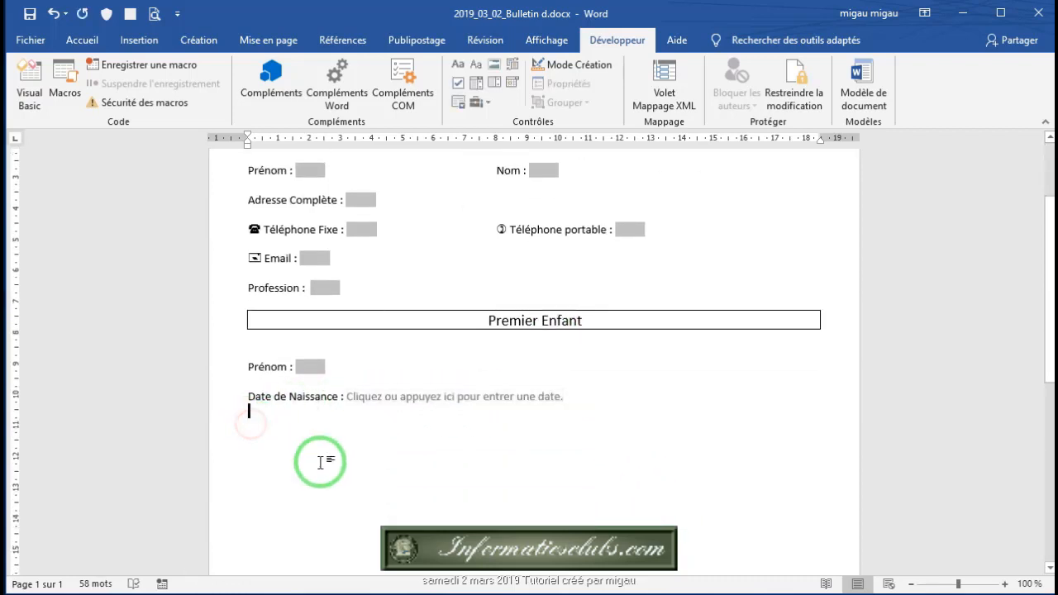
pyautogui.press('Return')
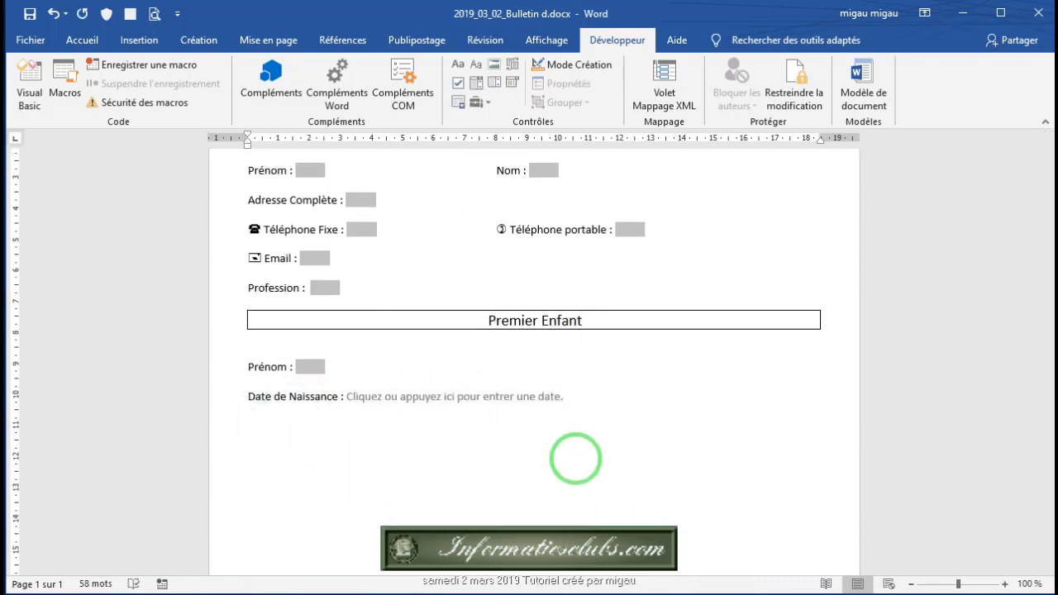
# Step: Type 'Classe', insert a legacy drop-down form field after it, and open its options
pyautogui.write('Classe :')
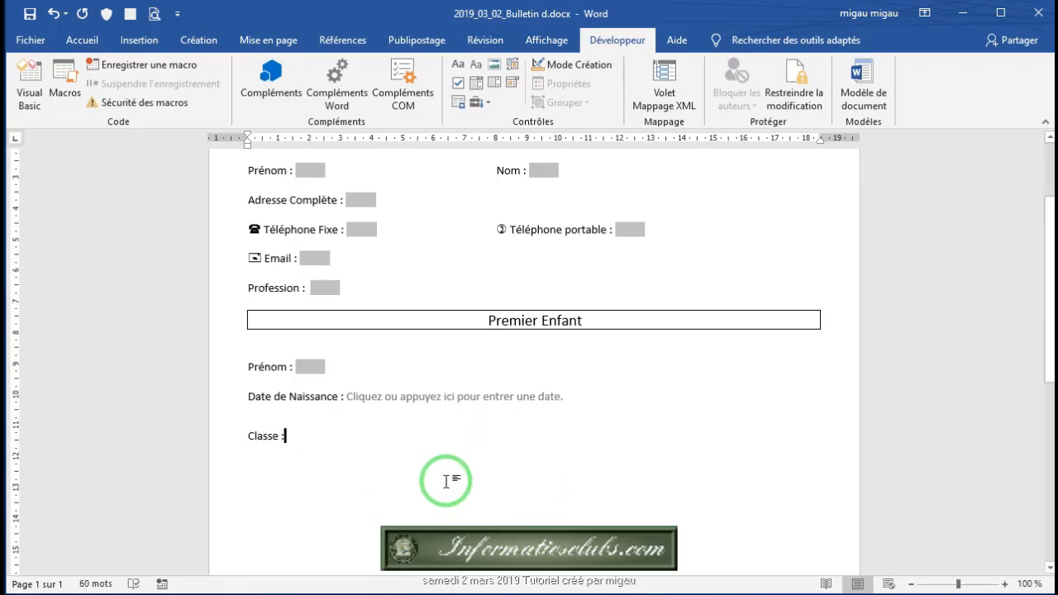
pyautogui.scroll(2, 449, 485)
pyautogui.scroll(-2, 487, 485)
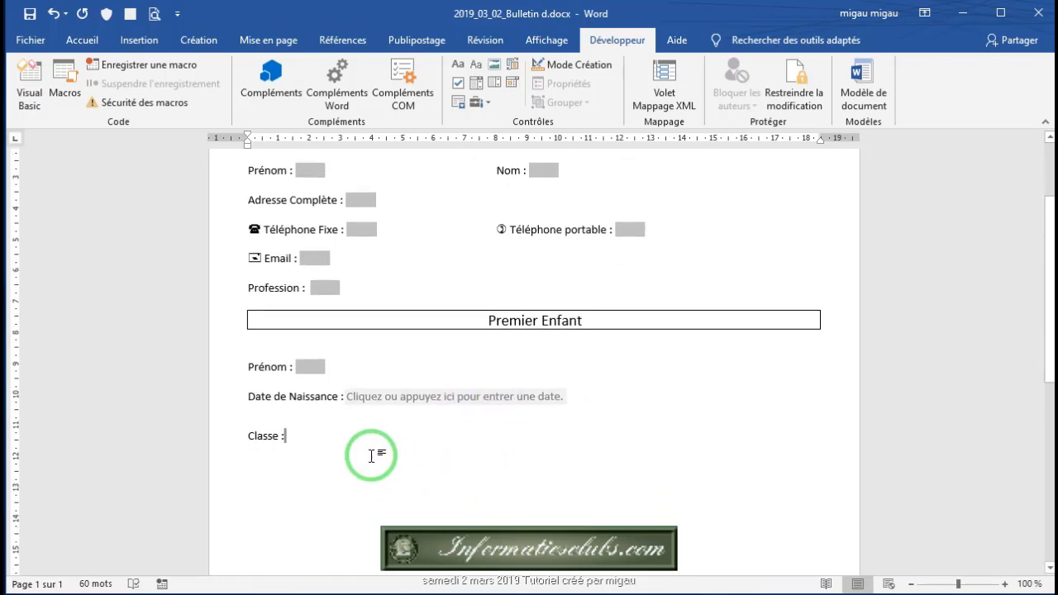
pyautogui.click(490, 101)
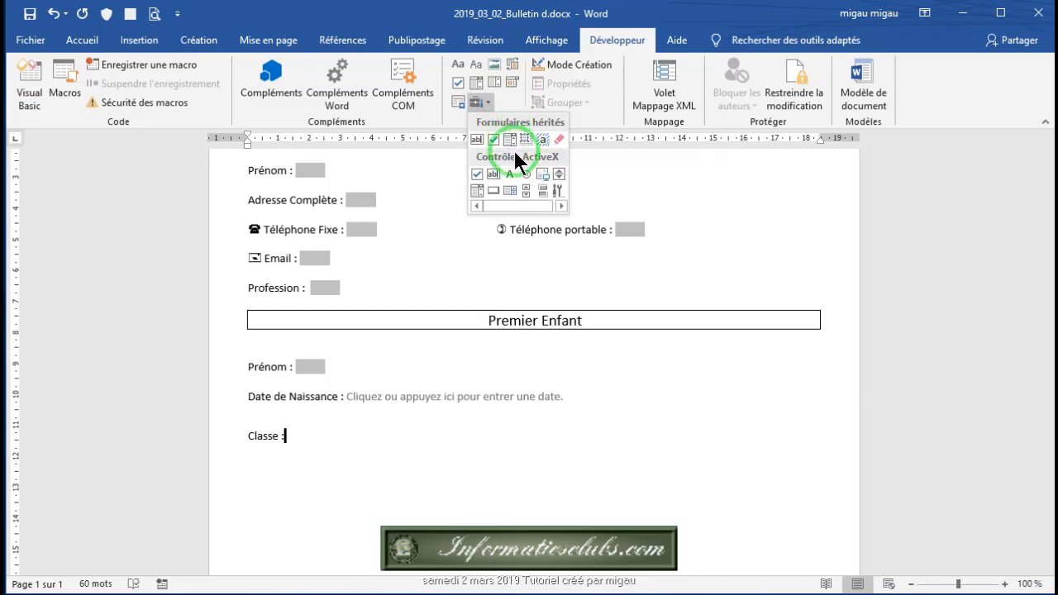
pyautogui.click(507, 137)
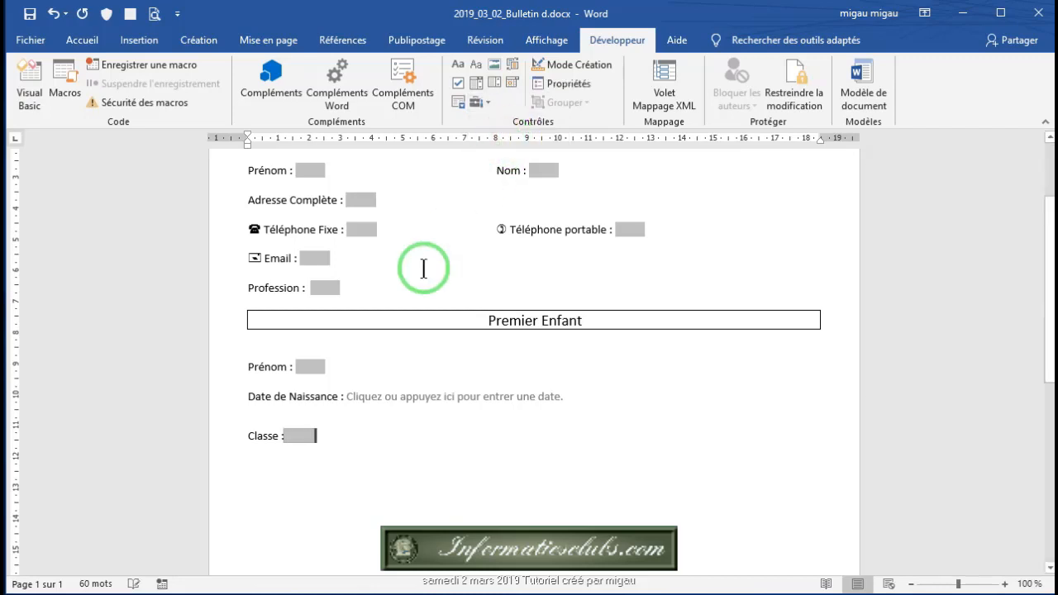
pyautogui.click(569, 84)
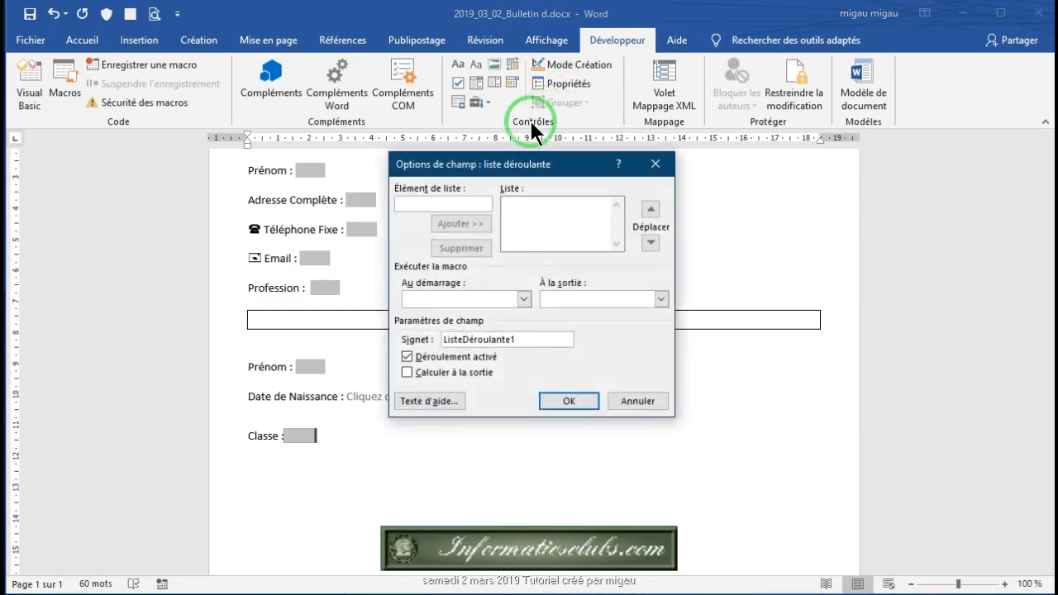
# Step: Fill the Classe drop-down with Maternelle, CE1, CE2, CM1 and CM2, and confirm
pyautogui.click(409, 210)
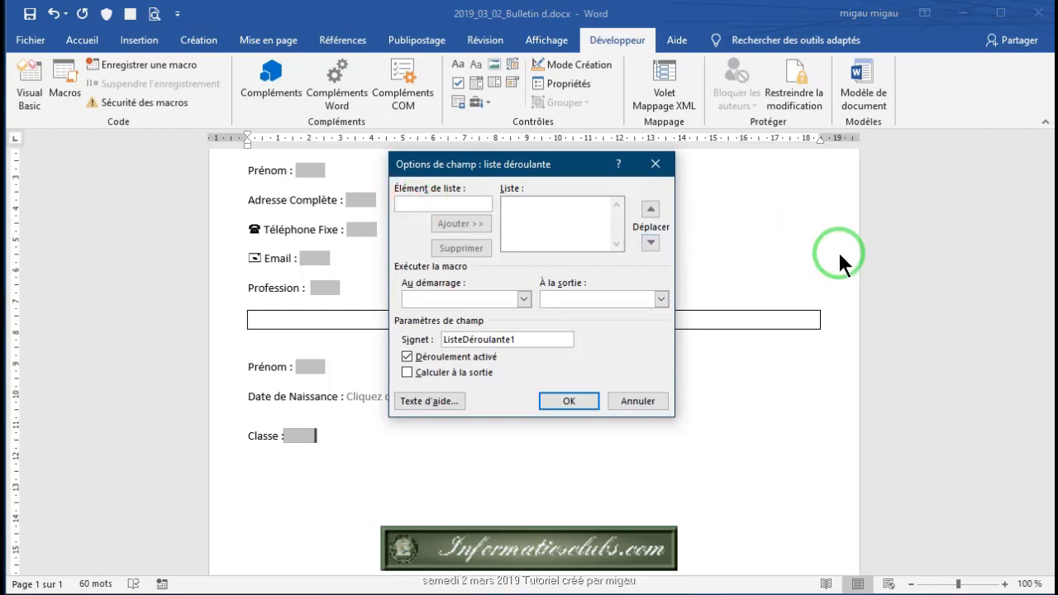
pyautogui.write('Mater')
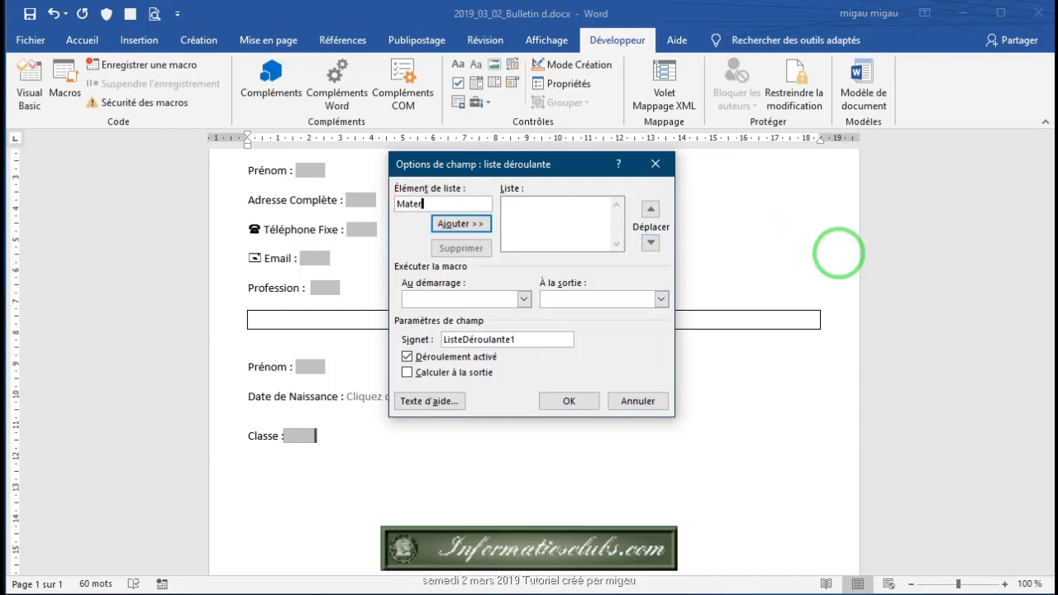
pyautogui.write('nelle')
pyautogui.click(463, 224)
pyautogui.click(415, 204)
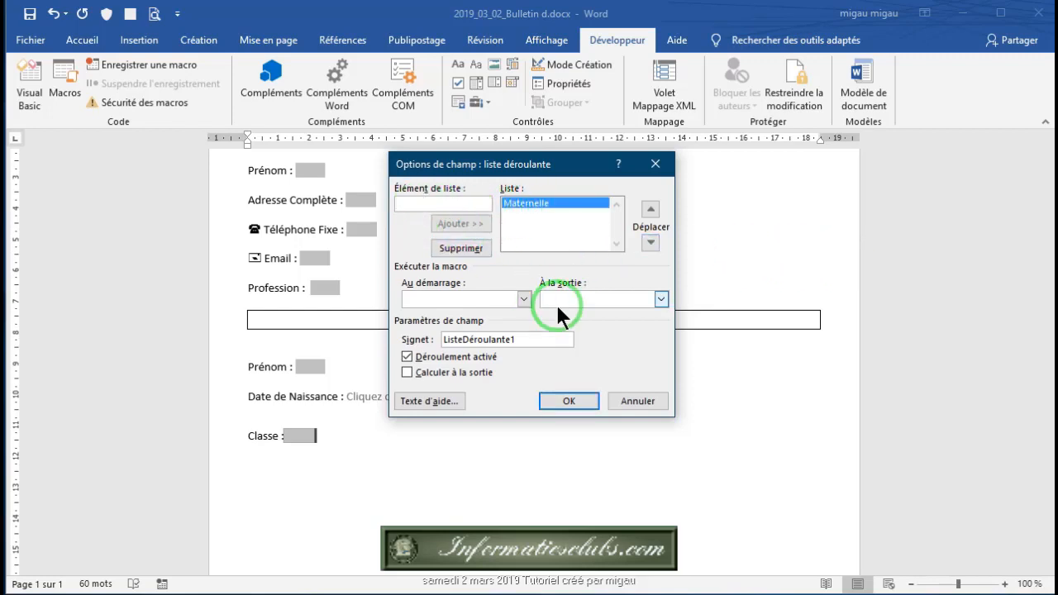
pyautogui.write('CE1')
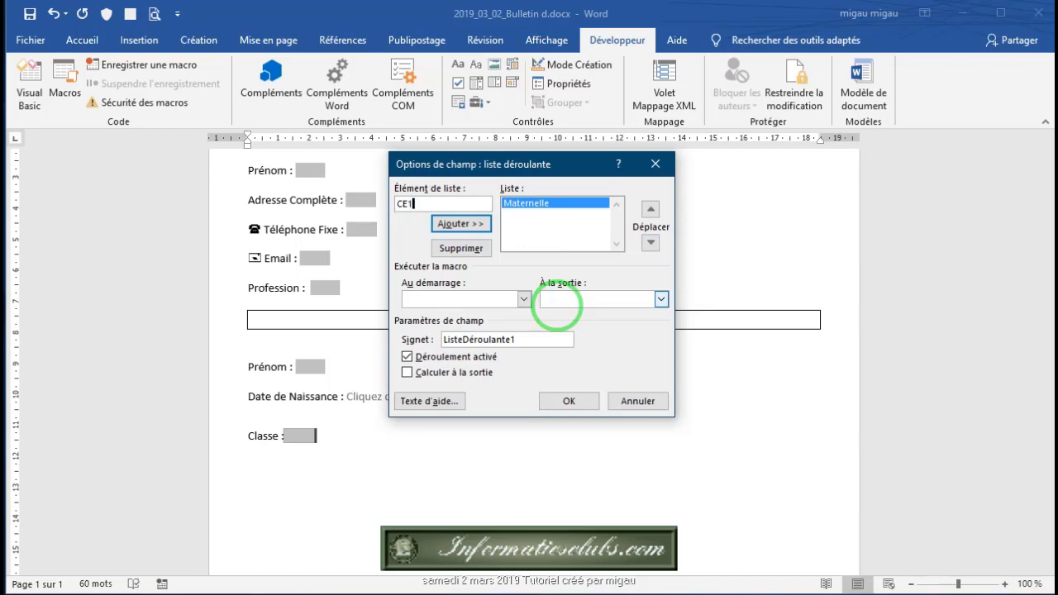
pyautogui.click(453, 223)
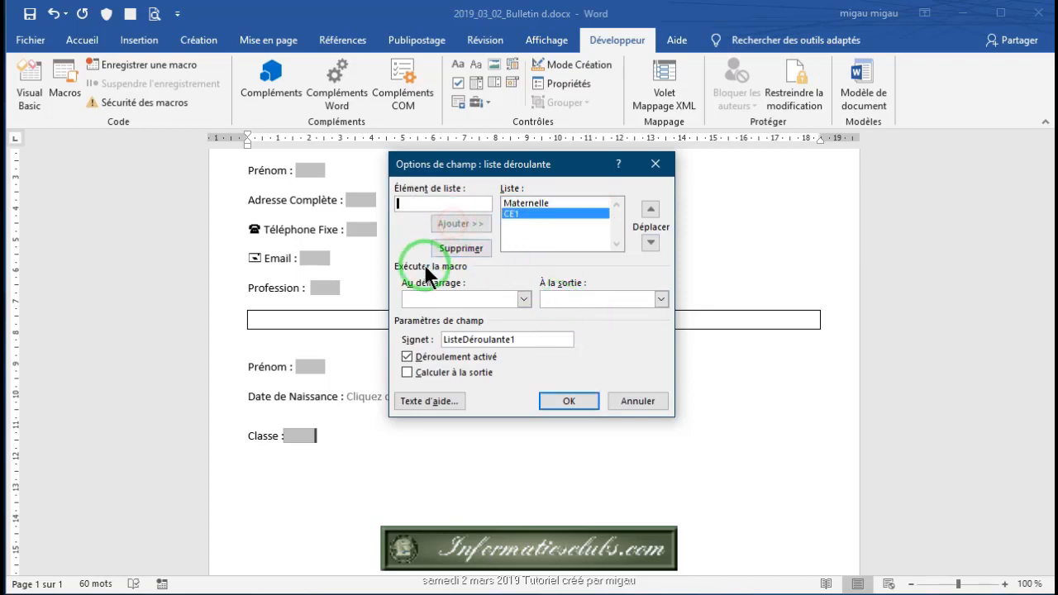
pyautogui.write('CE2')
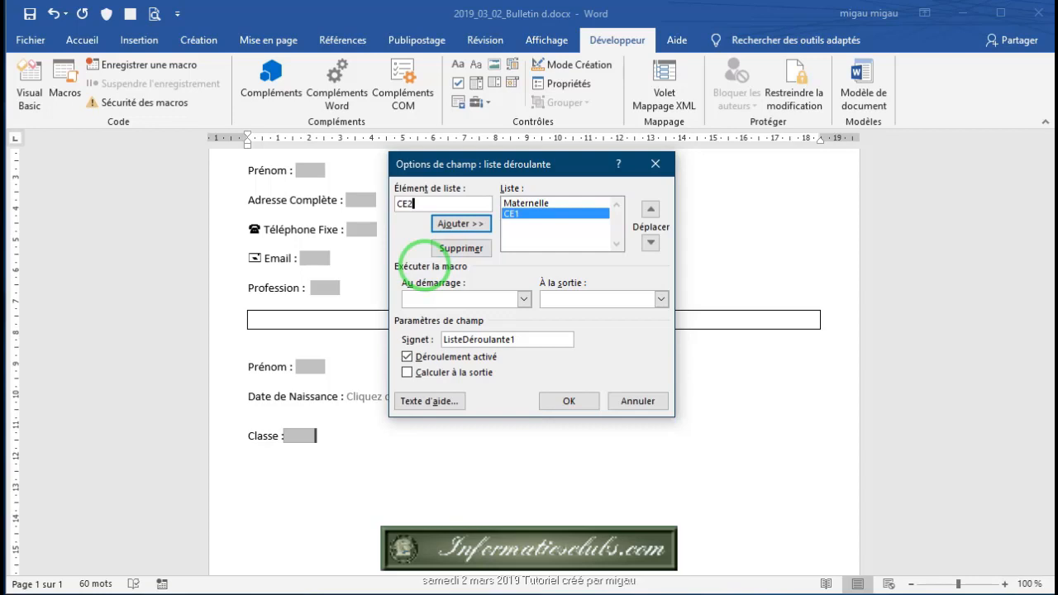
pyautogui.click(454, 223)
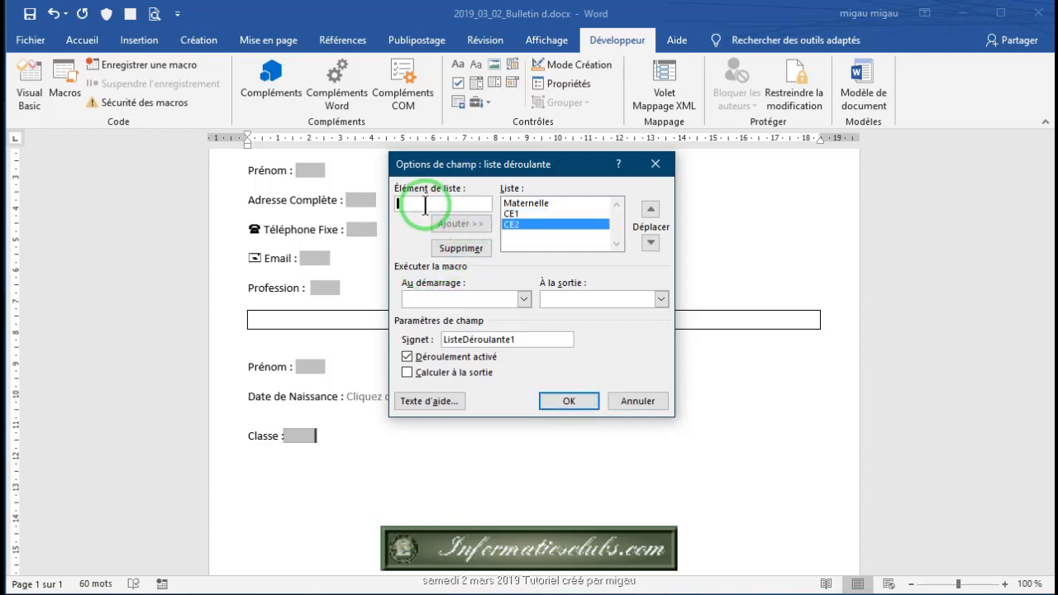
pyautogui.write('CM1')
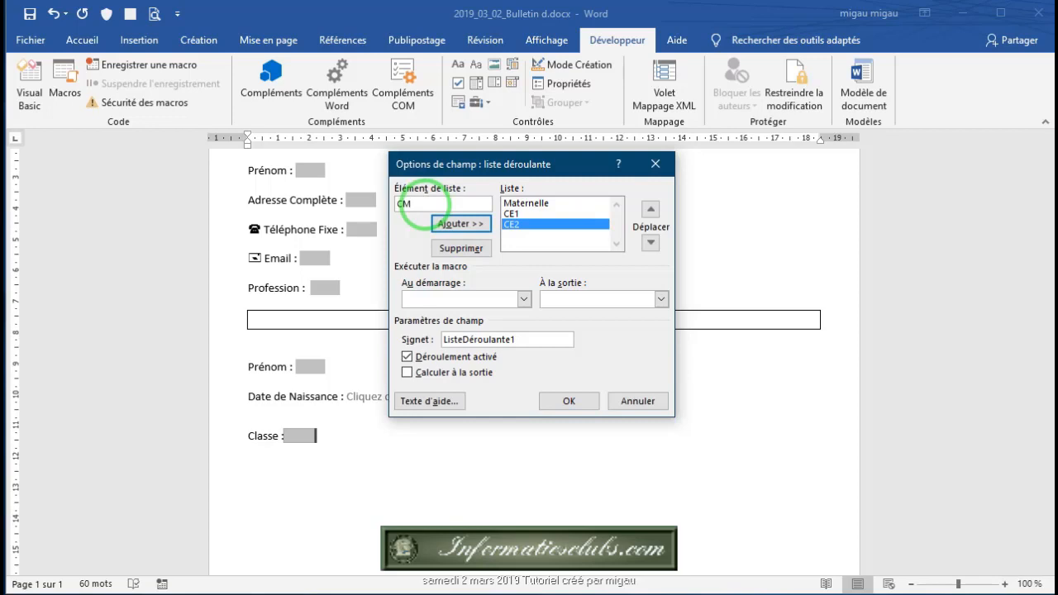
pyautogui.click(450, 222)
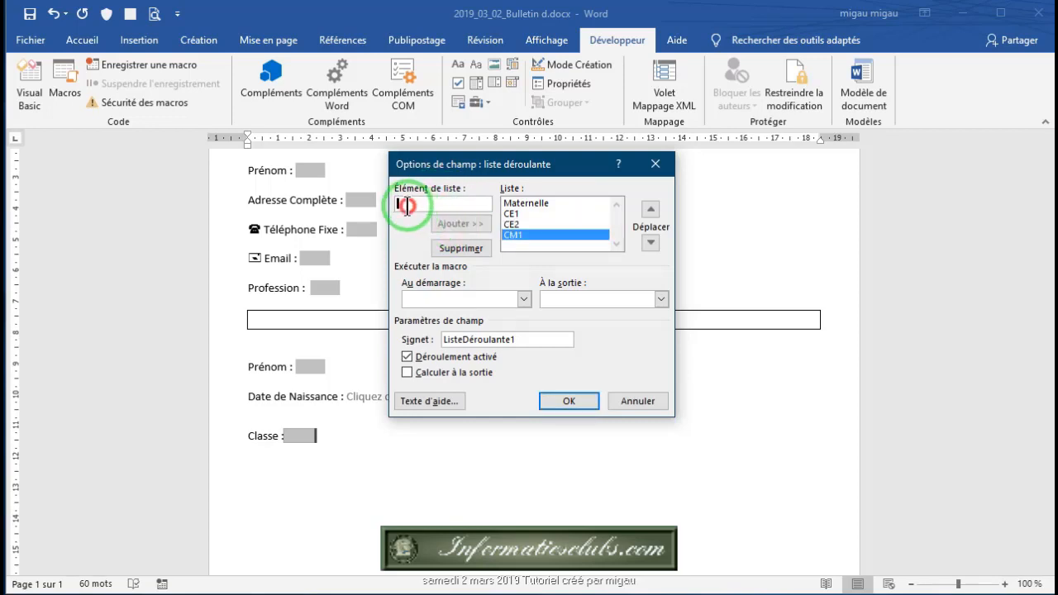
pyautogui.write('CM')
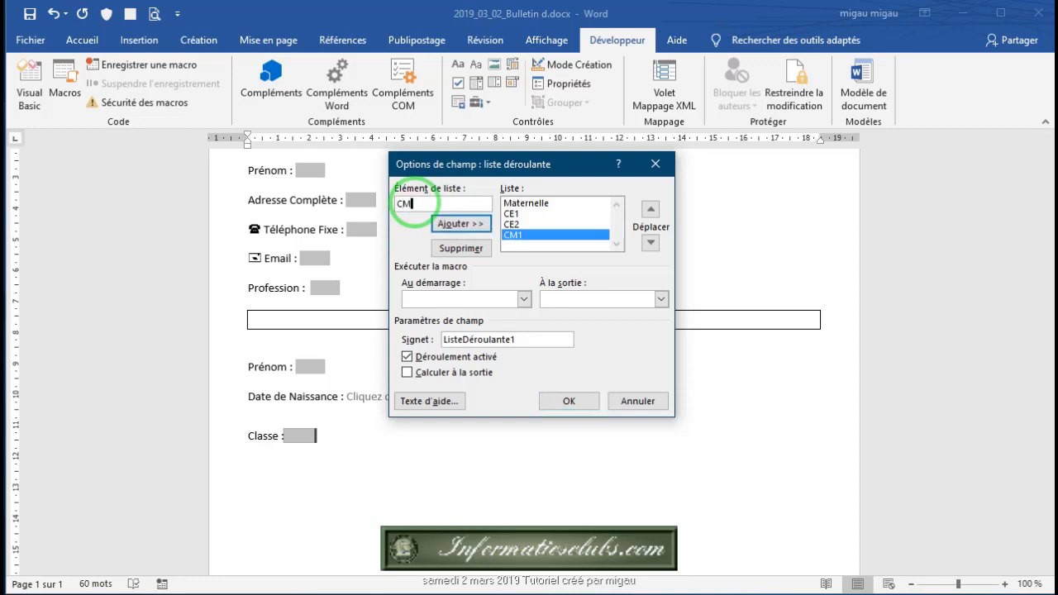
pyautogui.write('2')
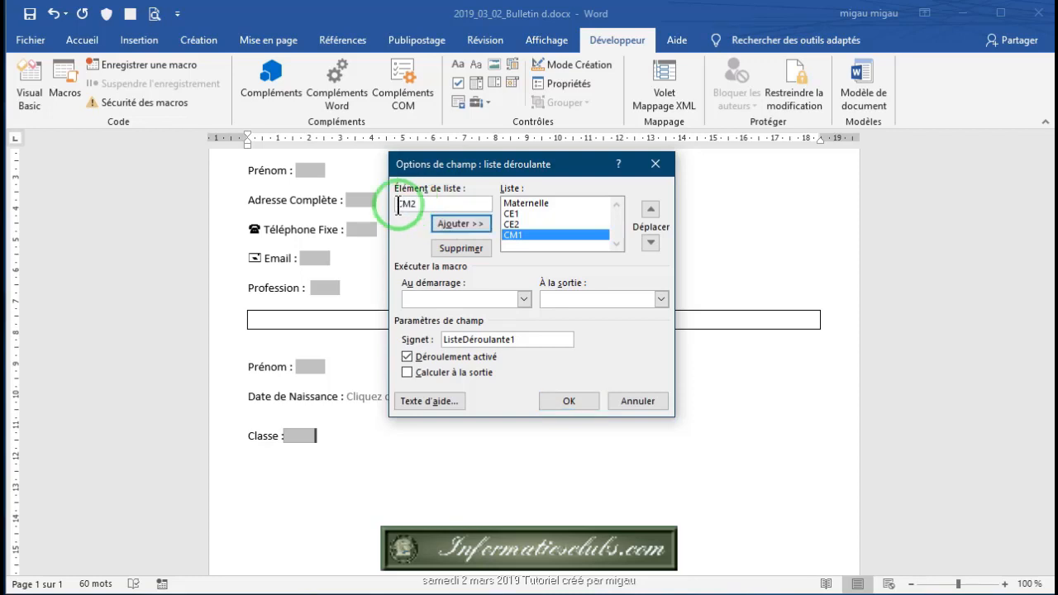
pyautogui.click(454, 223)
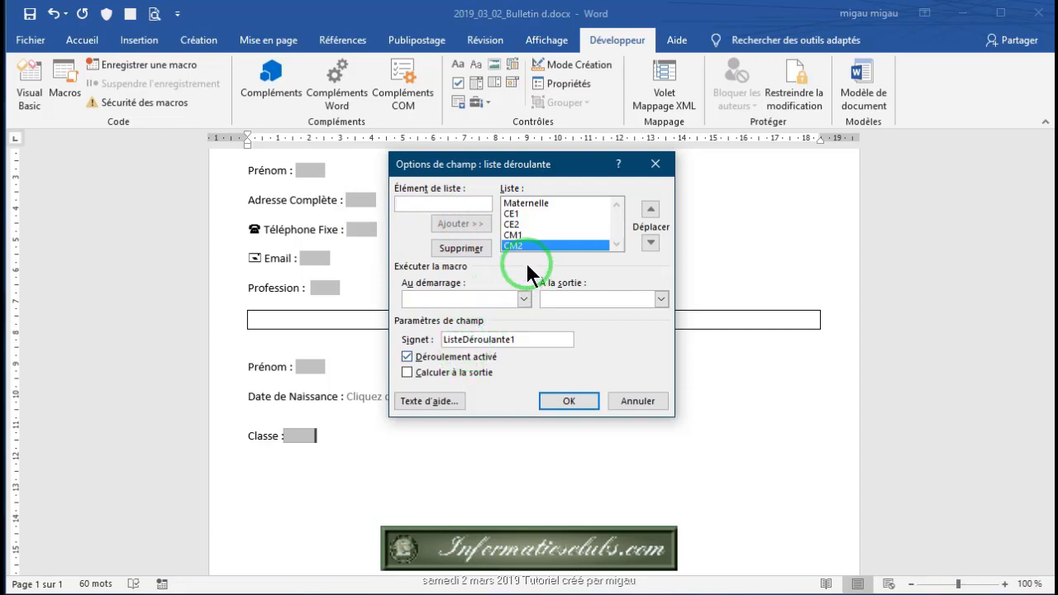
pyautogui.click(576, 402)
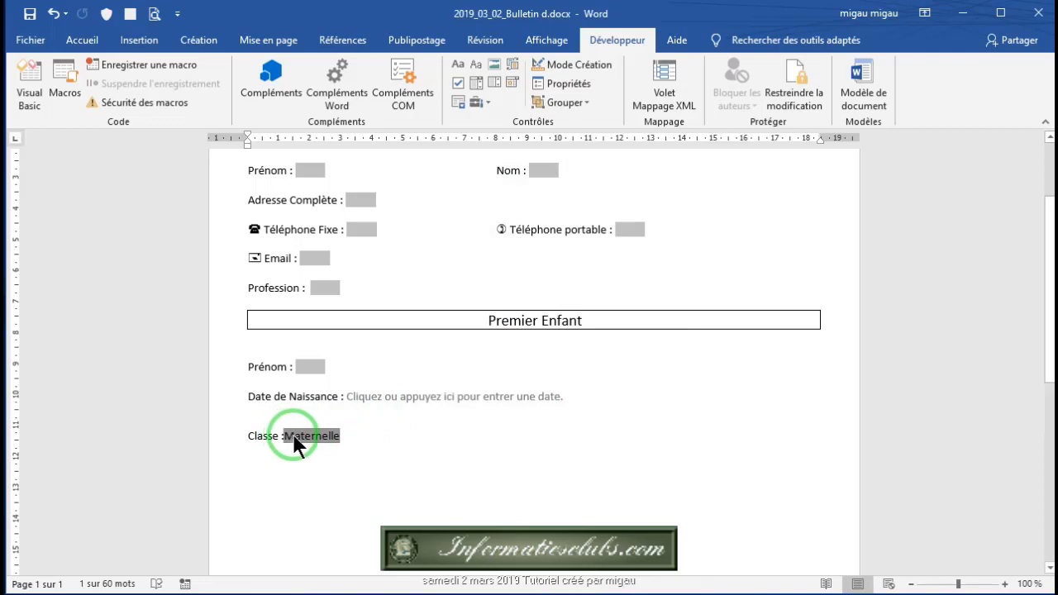
# Step: Reopen the Classe options, add a 'SElectionner une donnée' entry and move it to the top
pyautogui.click(567, 84)
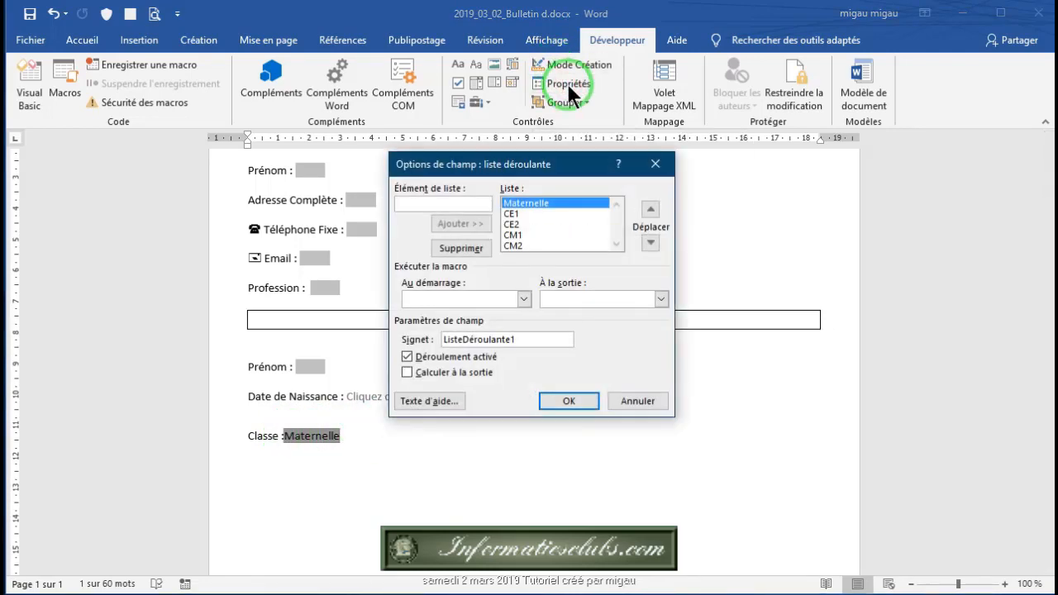
pyautogui.click(408, 204)
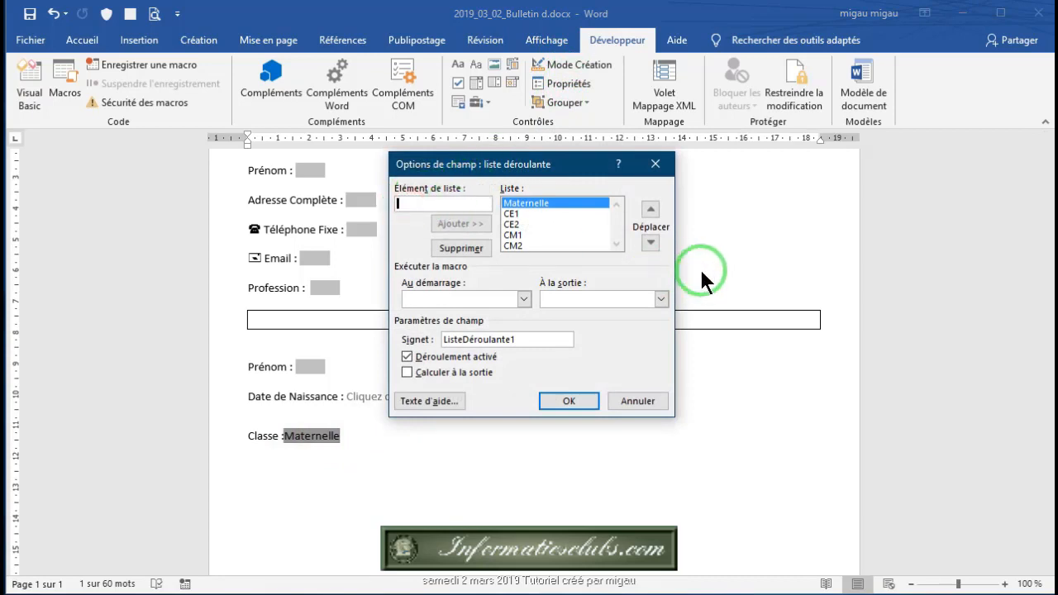
pyautogui.write('SE')
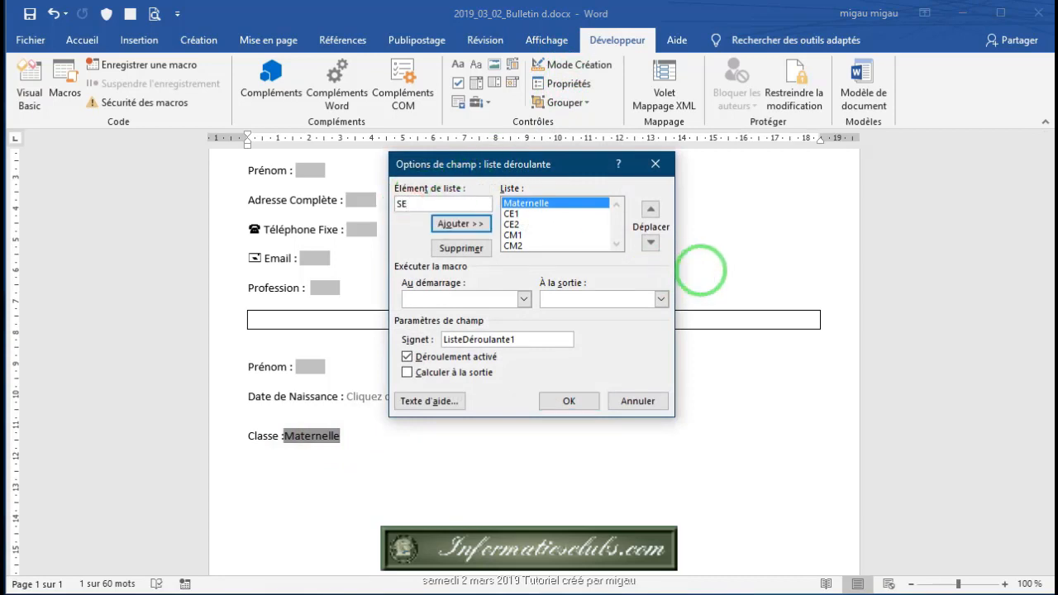
pyautogui.write('lectionner une donn')
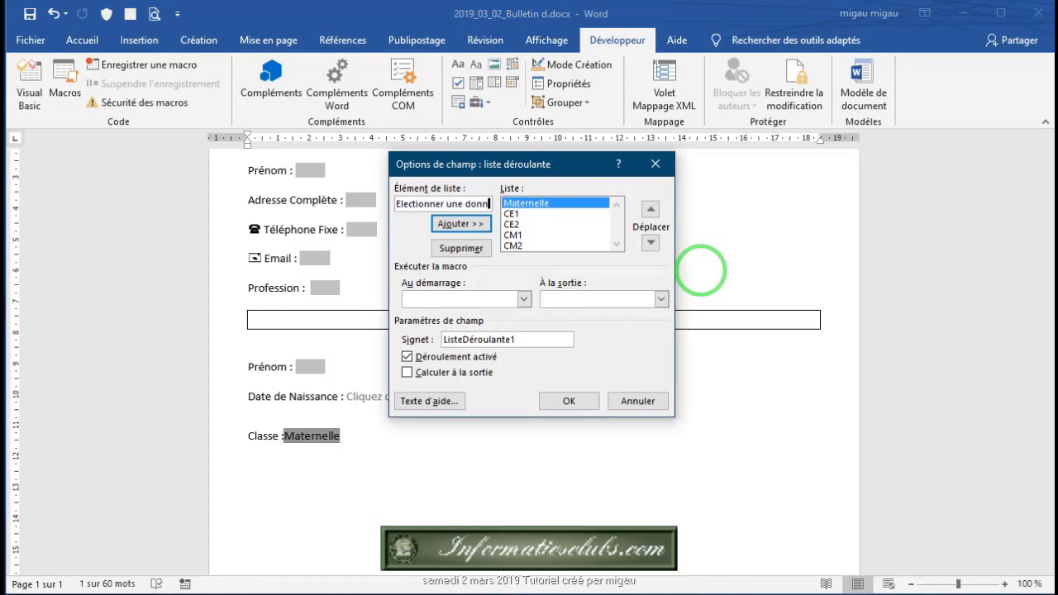
pyautogui.write('ée')
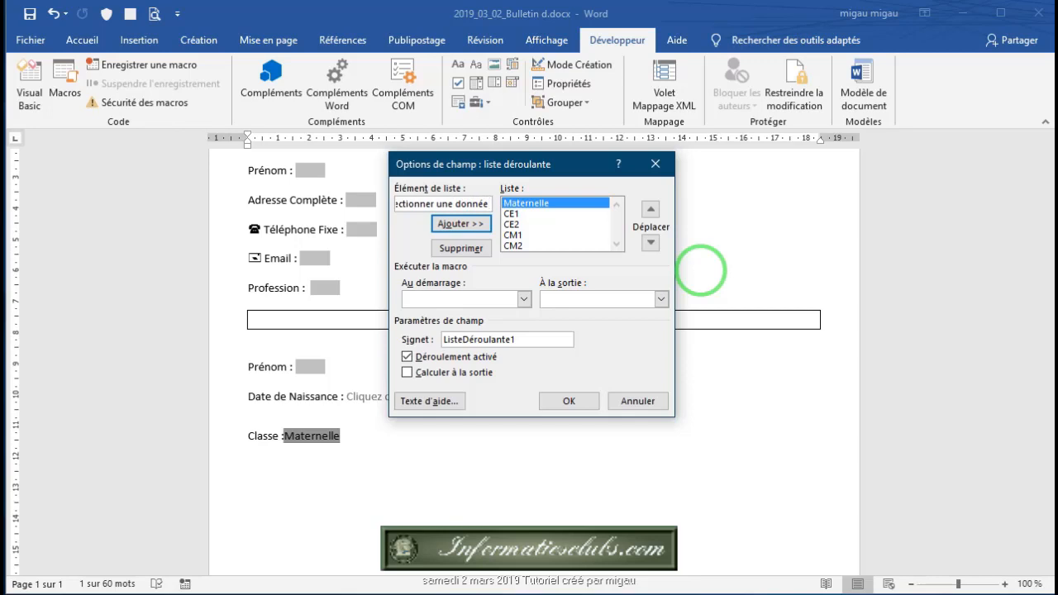
pyautogui.click(446, 220)
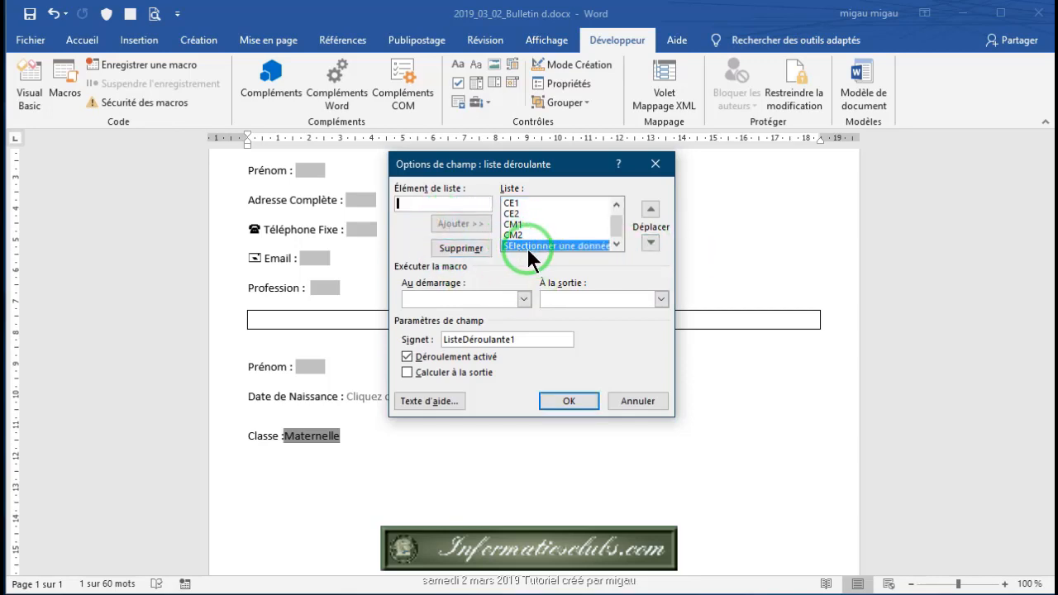
pyautogui.click(651, 209)
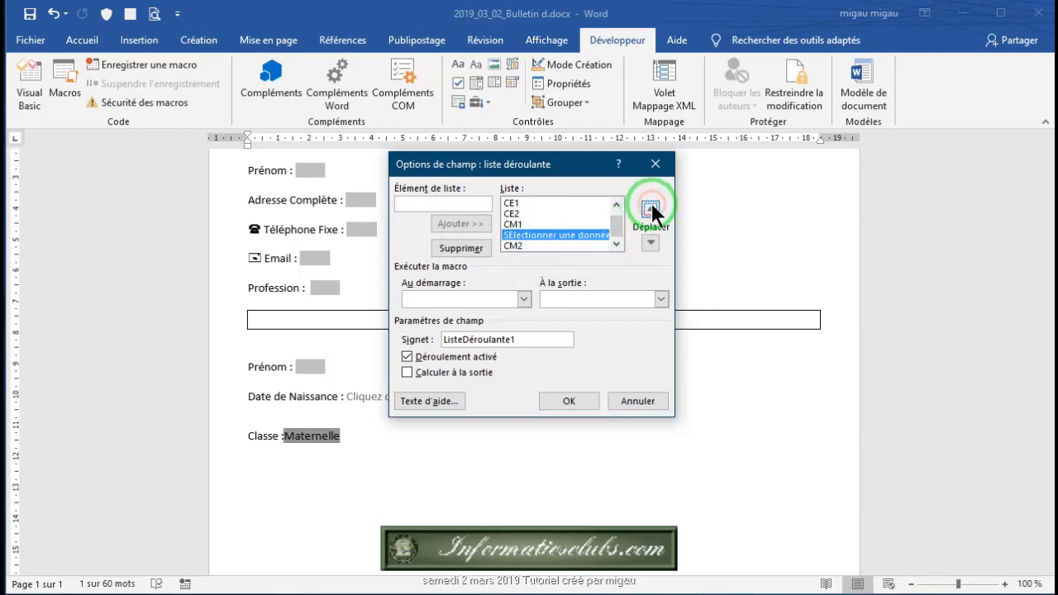
pyautogui.click(651, 205)
pyautogui.click(651, 205)
pyautogui.click(651, 205)
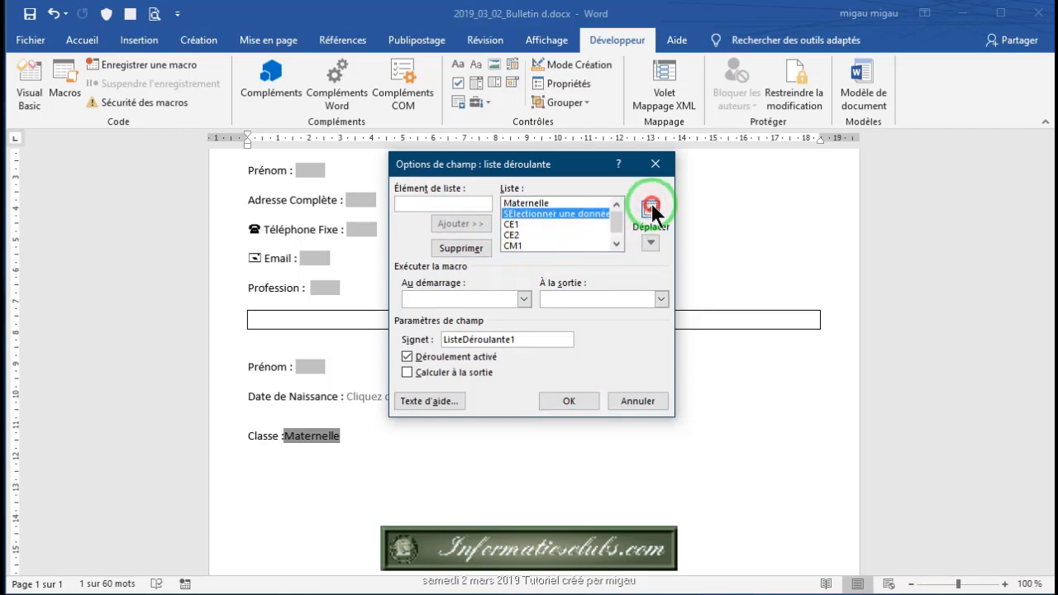
pyautogui.click(652, 205)
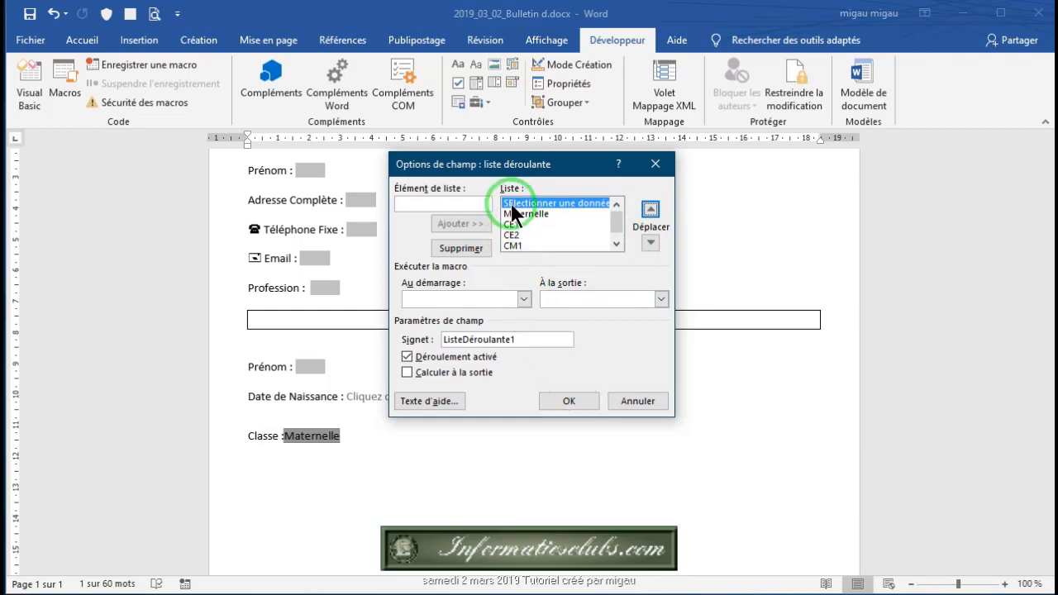
# Step: Correct the entry's spelling to 'Sélectionner une donnée' and add it back to the list
pyautogui.click(461, 248)
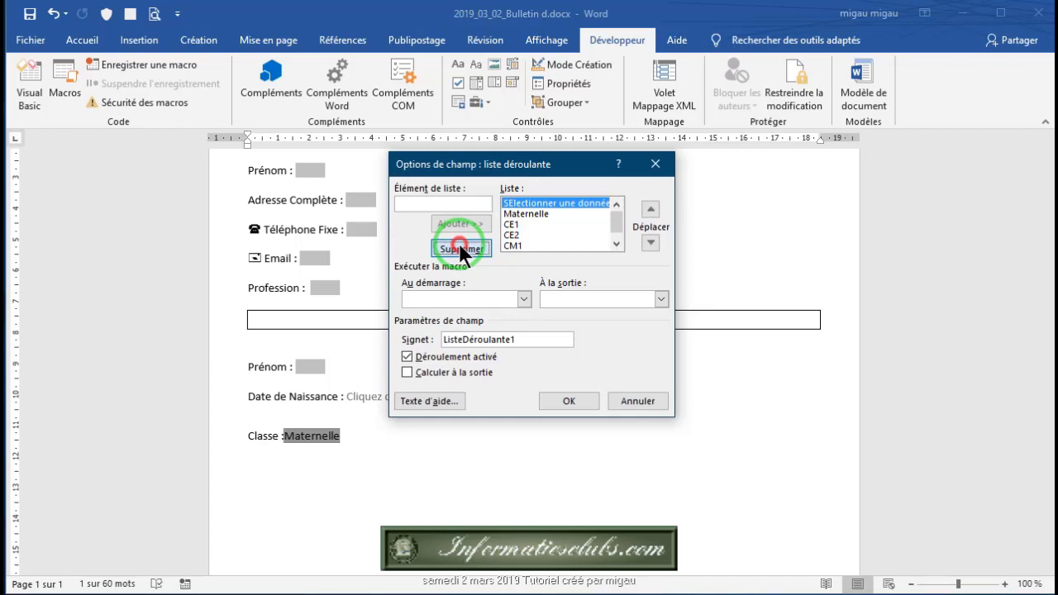
pyautogui.click(415, 205)
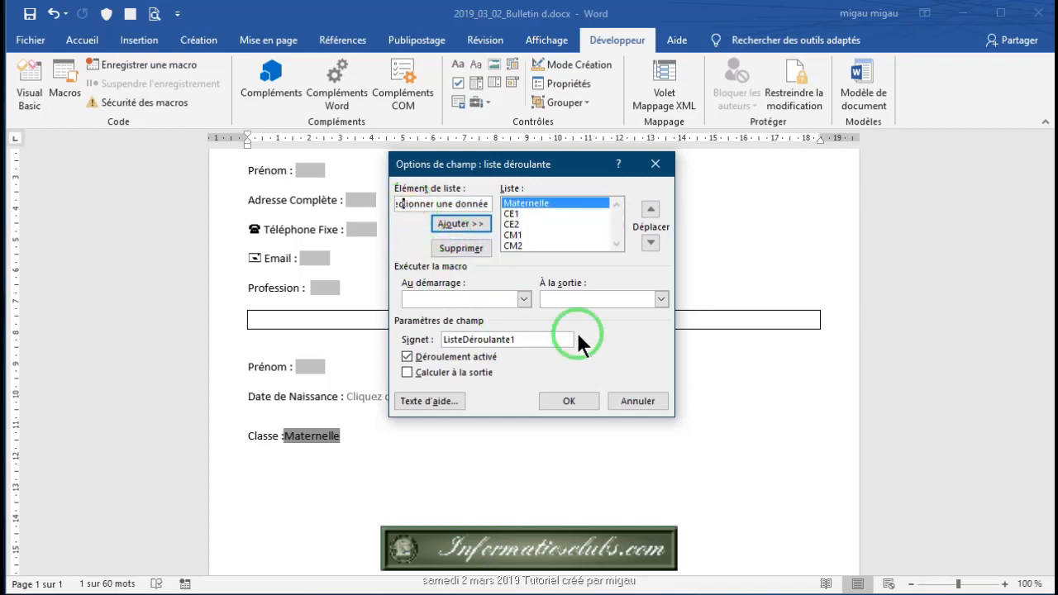
pyautogui.press('Home')
pyautogui.press('Right')
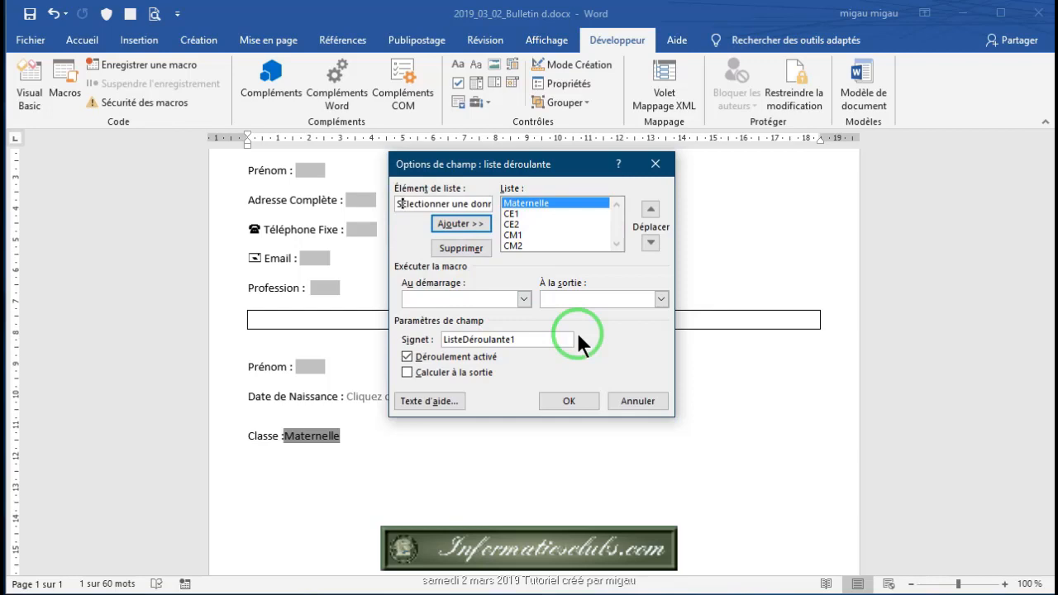
pyautogui.press('Delete')
pyautogui.write('é')
pyautogui.press('Delete')
pyautogui.click(461, 223)
# Step: Move 'Sélectionner une donnée' to the top of the choices and confirm the dialog
pyautogui.click(565, 244)
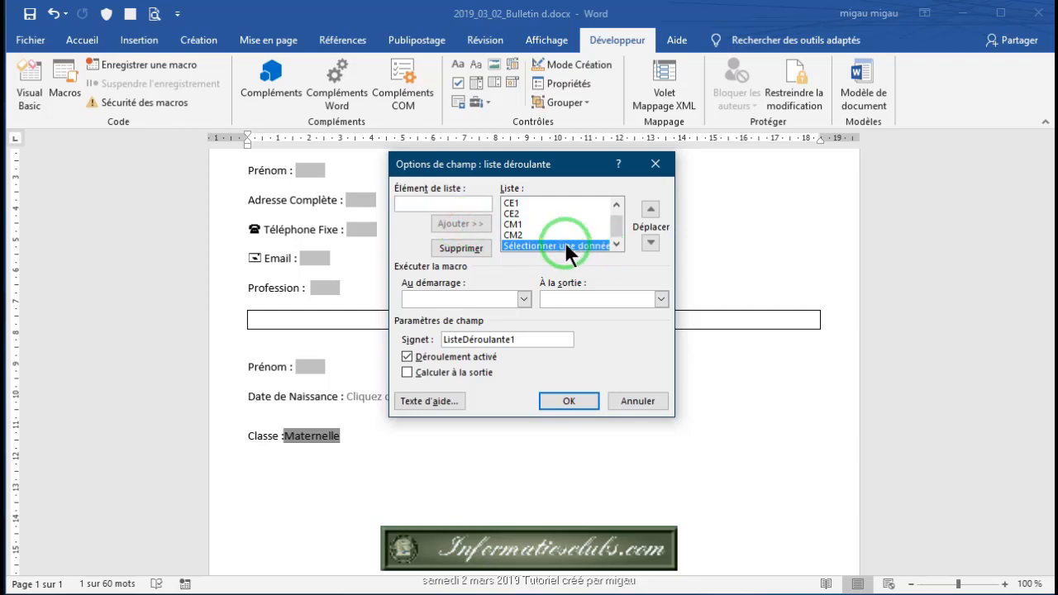
pyautogui.click(652, 212)
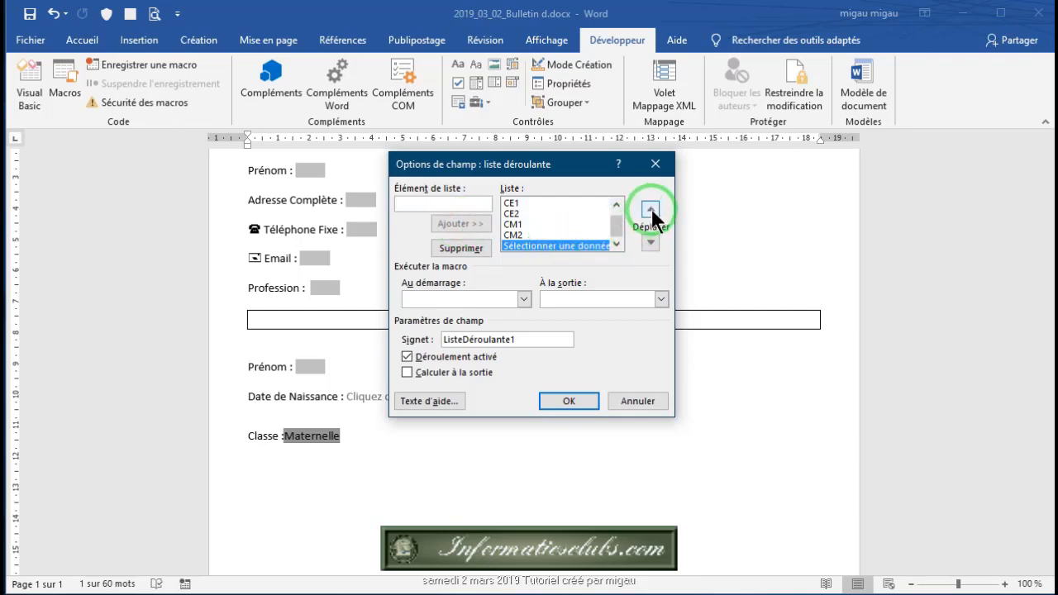
pyautogui.click(653, 207)
pyautogui.click(653, 207)
pyautogui.click(653, 206)
pyautogui.click(654, 207)
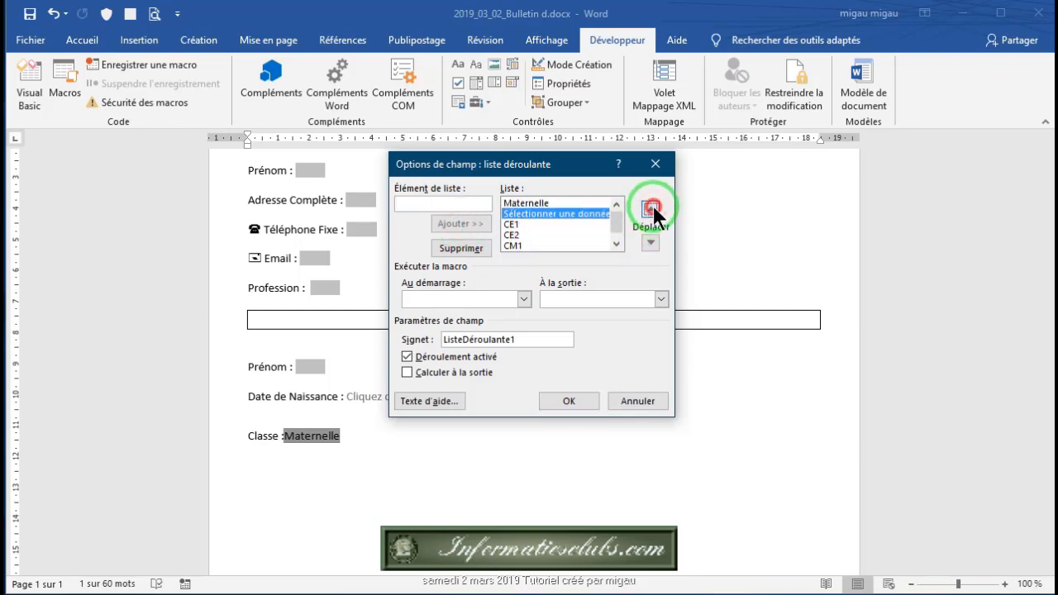
pyautogui.click(653, 207)
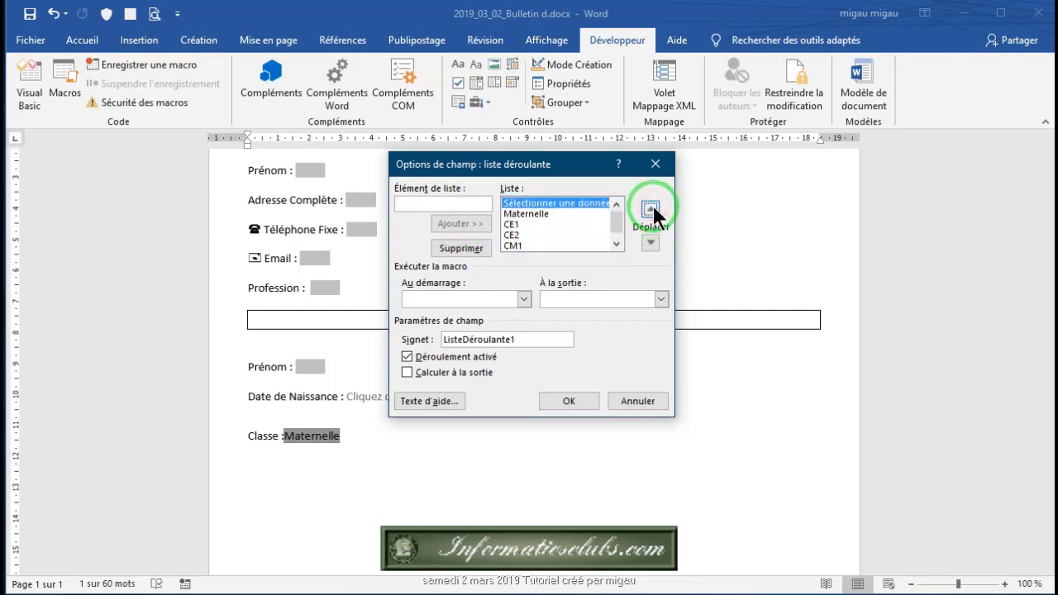
pyautogui.click(571, 401)
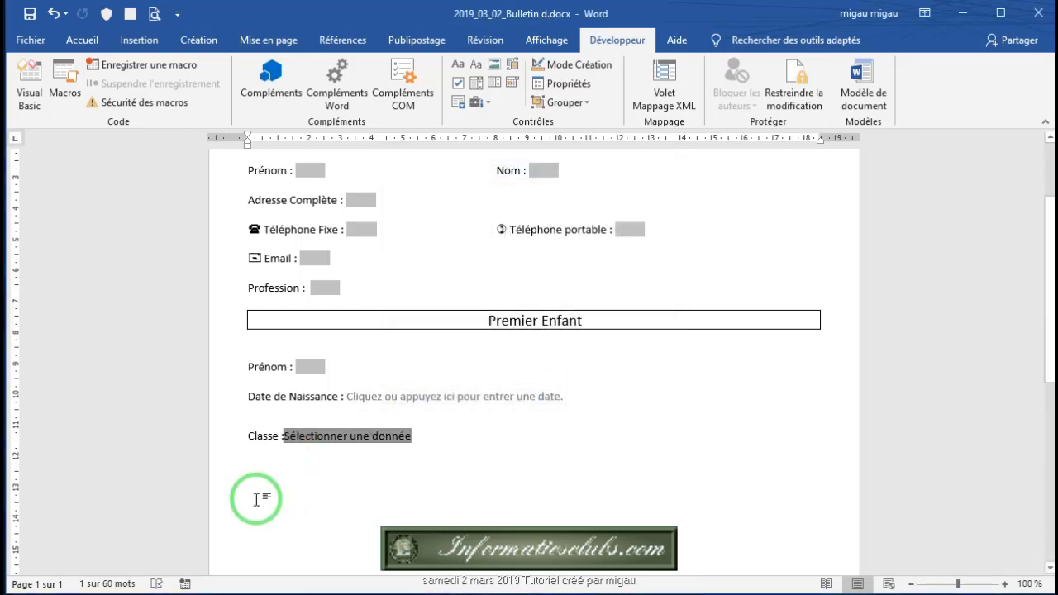
# Step: After the Classe field, add a new 'Second Enfant' line and select its text
pyautogui.click(319, 459)
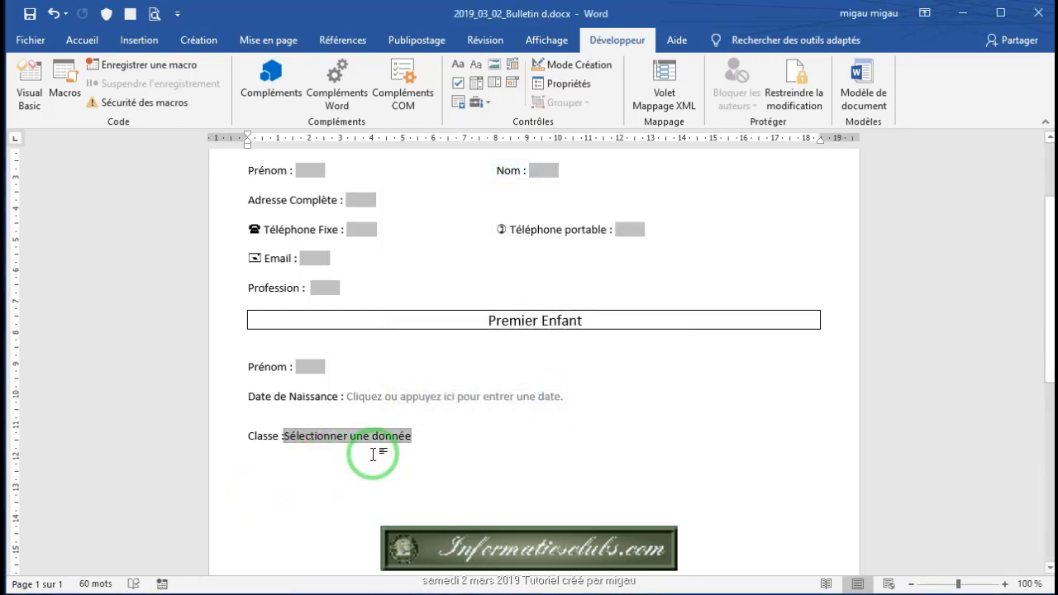
pyautogui.click(354, 435)
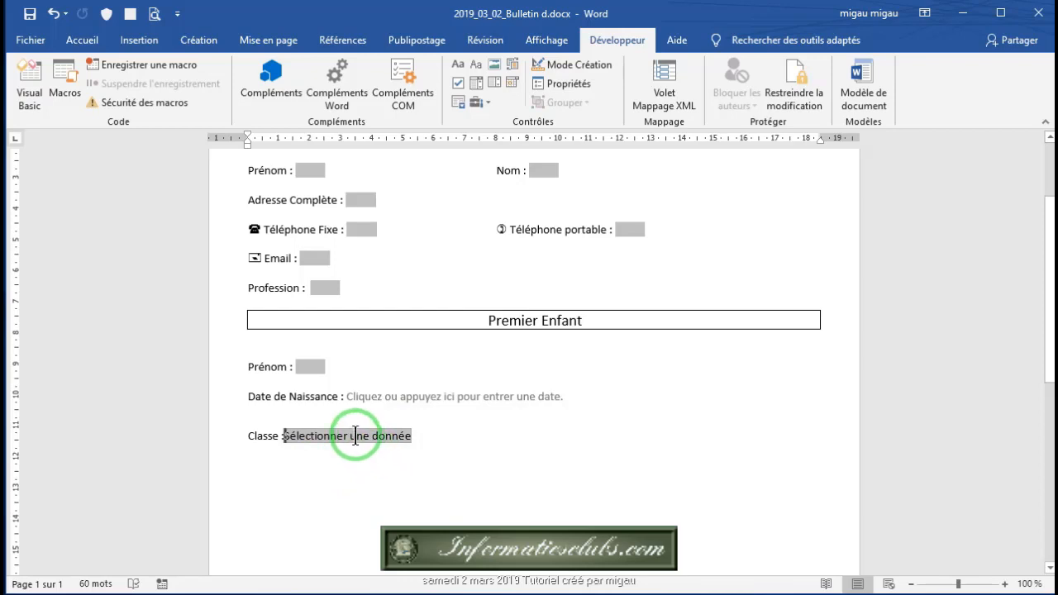
pyautogui.click(422, 436)
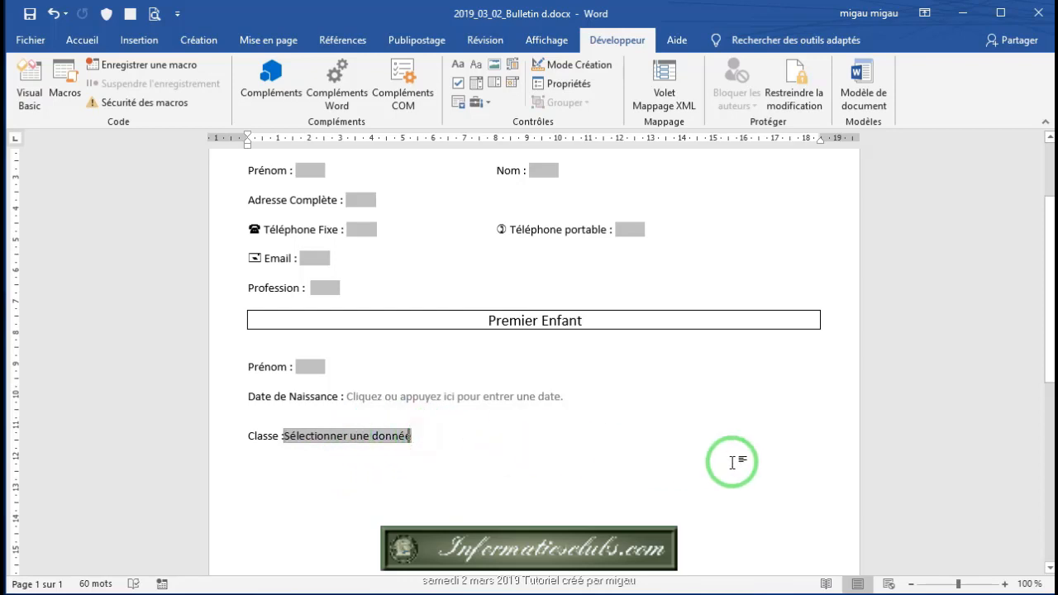
pyautogui.click(414, 439)
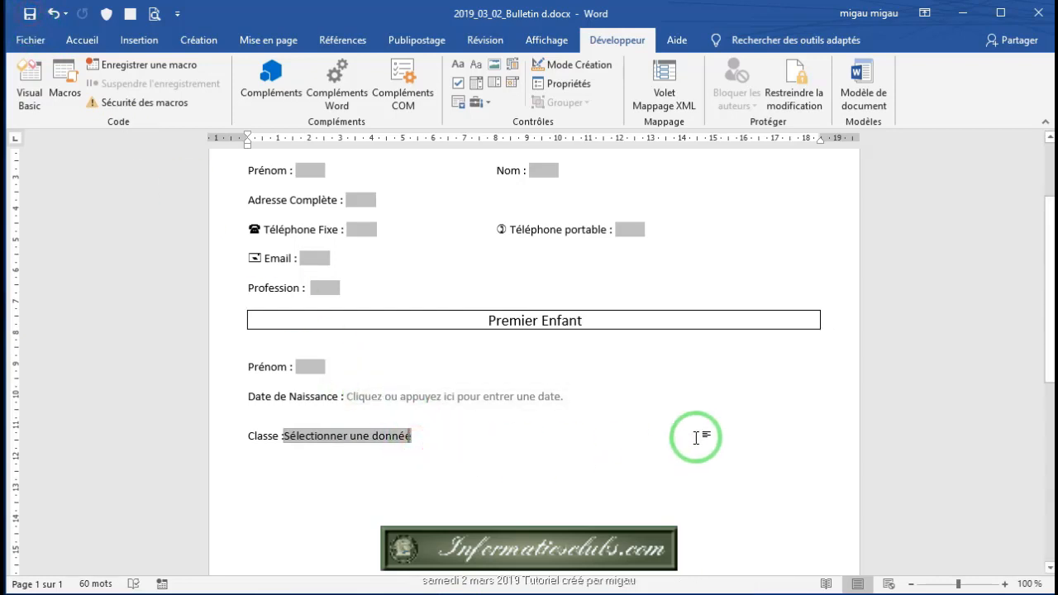
pyautogui.press('Return')
pyautogui.press('Return')
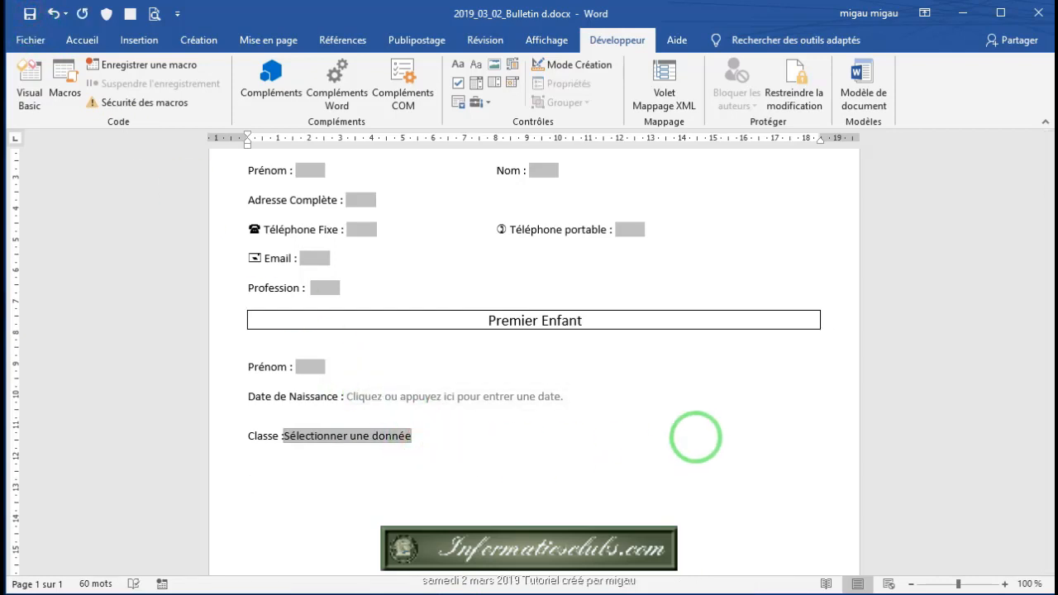
pyautogui.write('Second Enfant')
pyautogui.moveTo(322, 489); pyautogui.dragTo(223, 485)
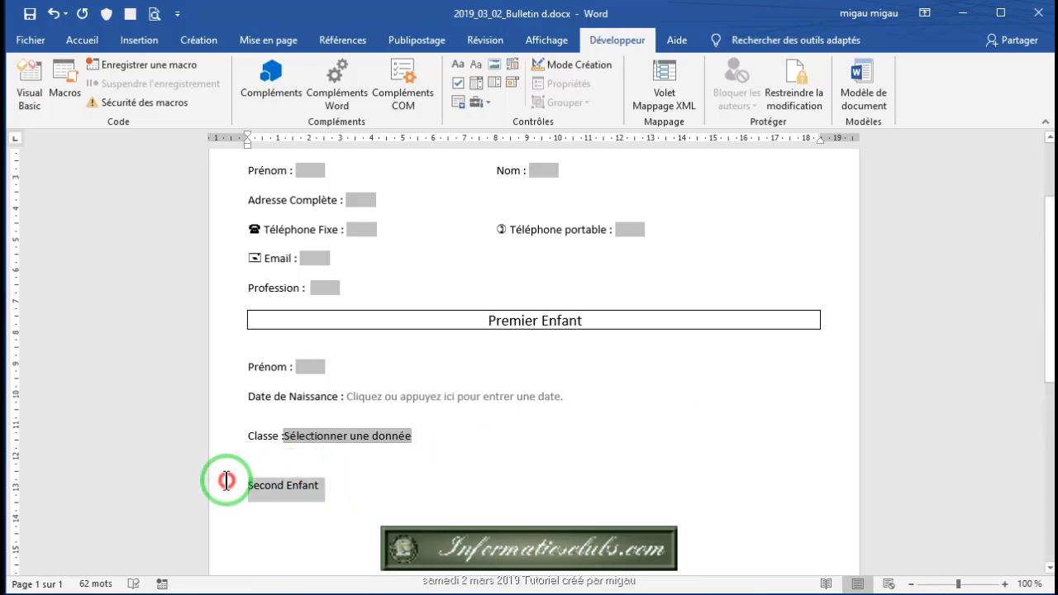
# Step: Convert the 'Second Enfant' line into a one-cell bordered table and select its text
pyautogui.click(126, 41)
pyautogui.click(73, 98)
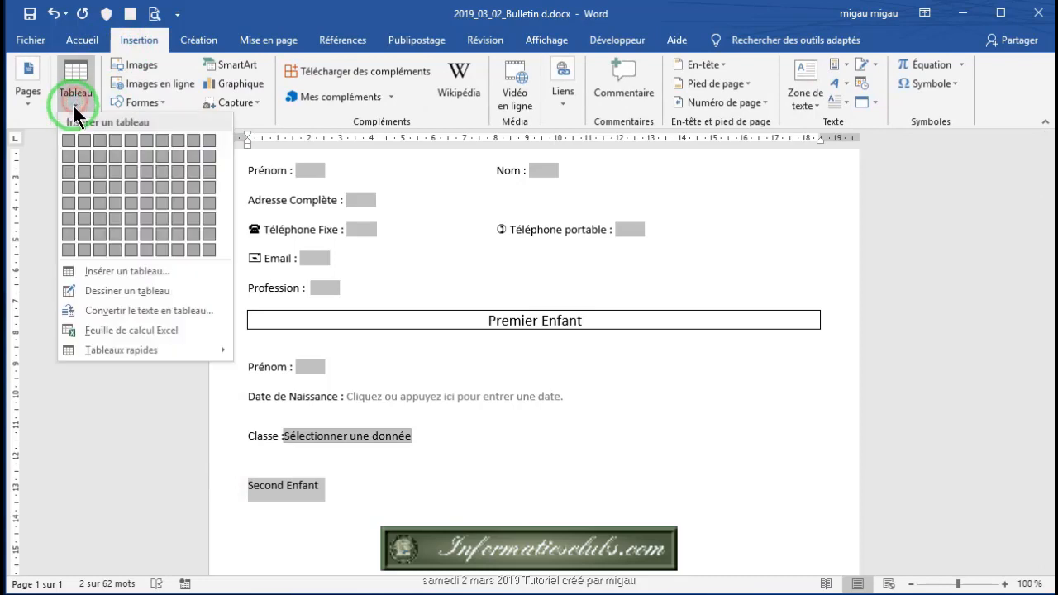
pyautogui.click(87, 294)
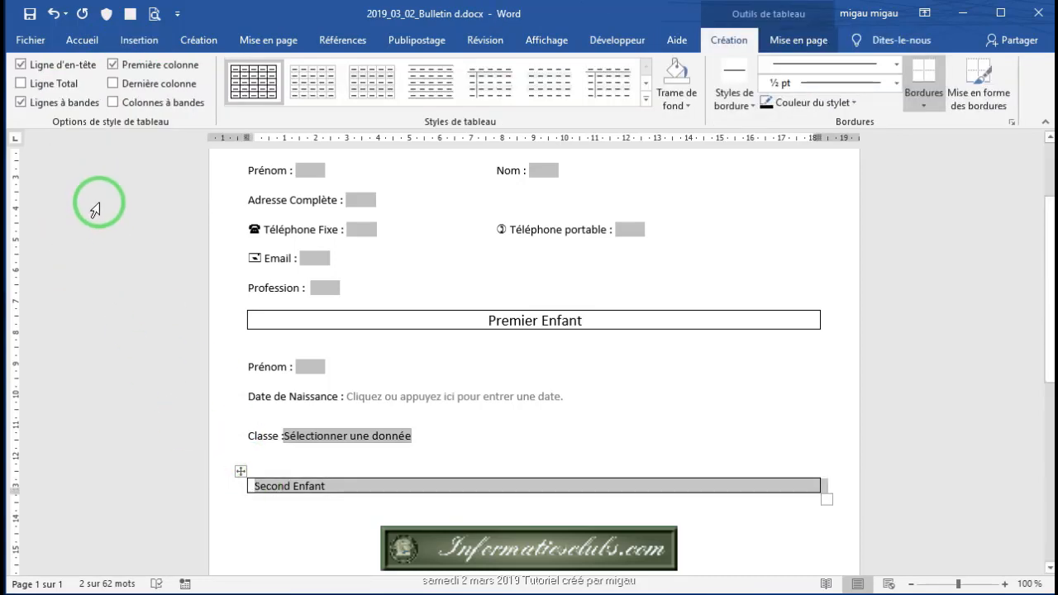
pyautogui.click(337, 493)
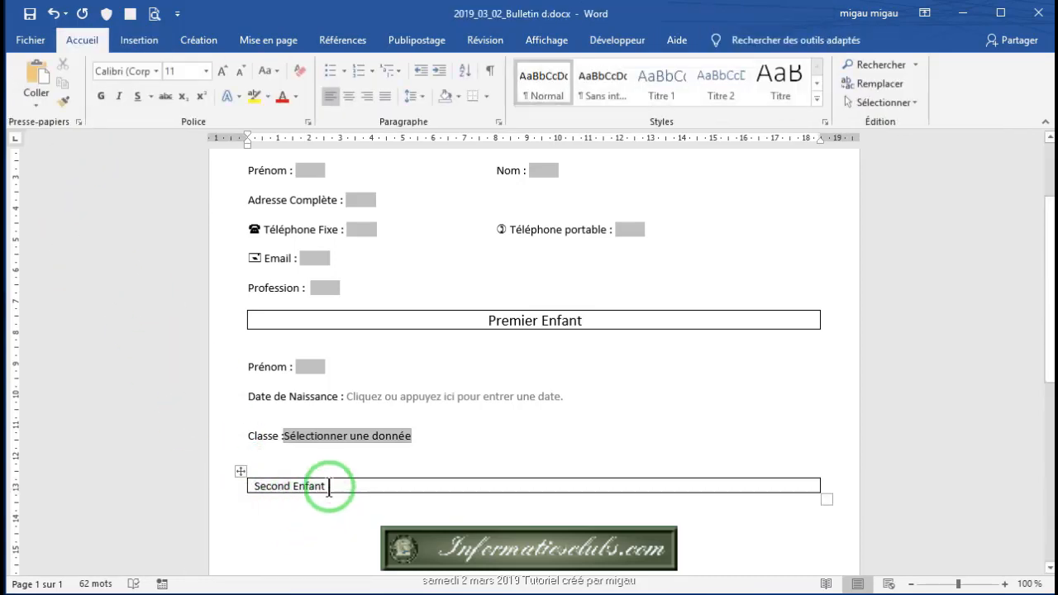
pyautogui.click(329, 487)
pyautogui.click(242, 484)
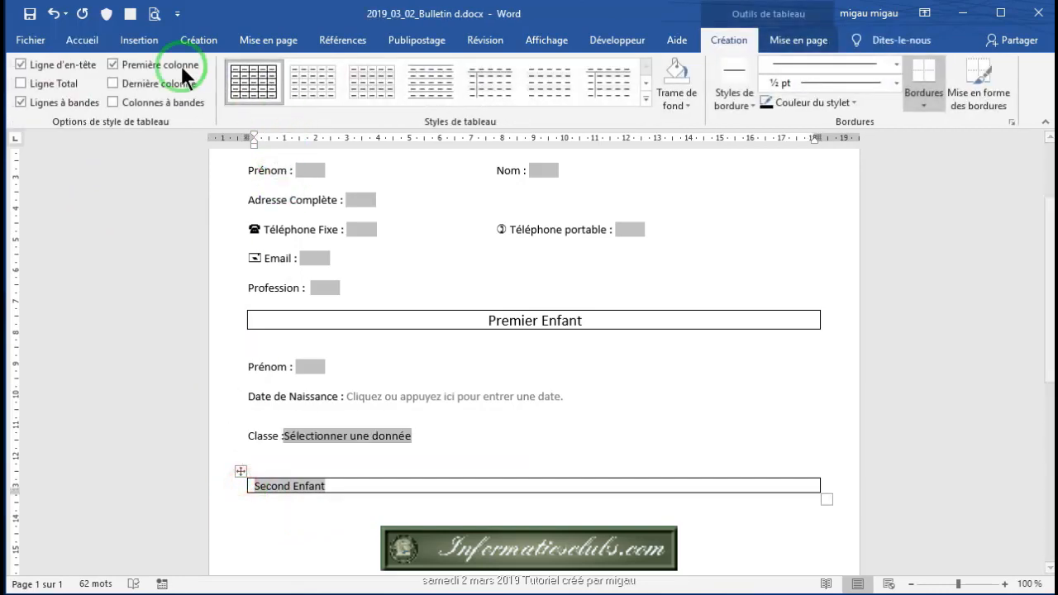
# Step: Centre 'Second Enfant' and enlarge it to 14 pt
pyautogui.click(89, 43)
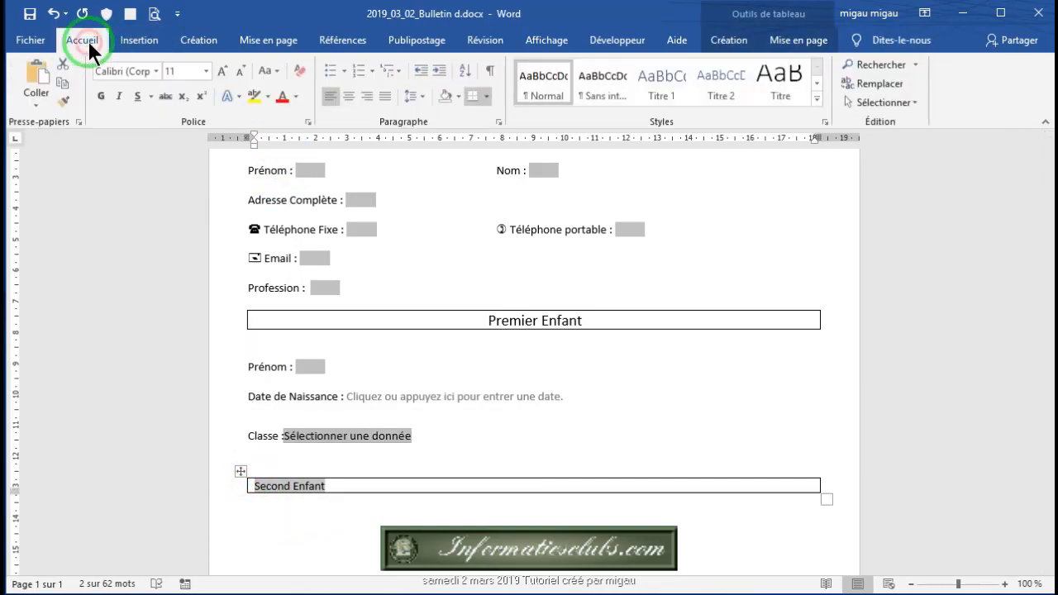
pyautogui.click(342, 95)
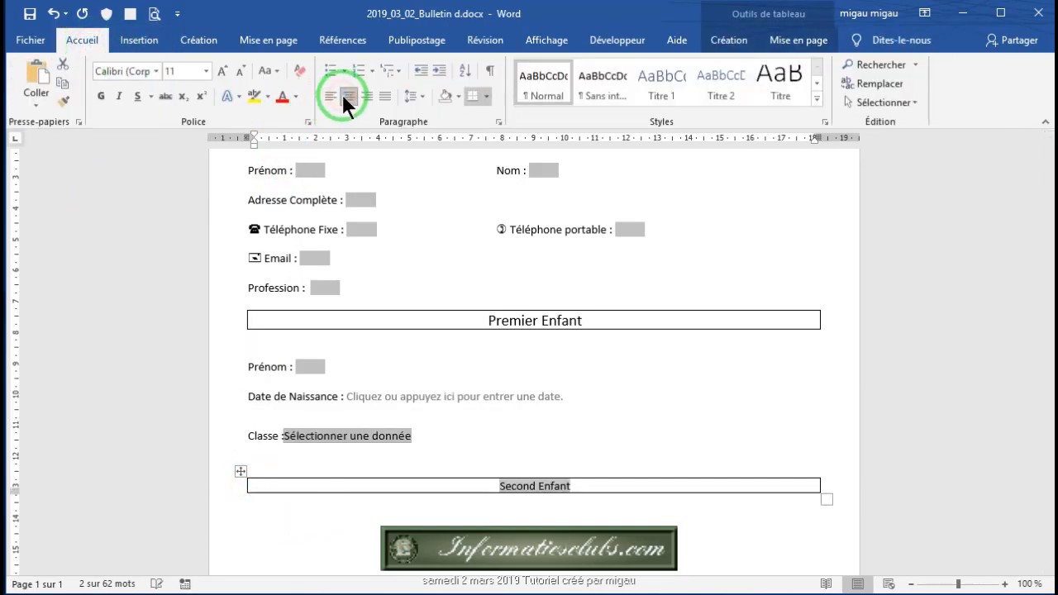
pyautogui.click(219, 71)
pyautogui.click(218, 71)
pyautogui.scroll(-2, 562, 368)
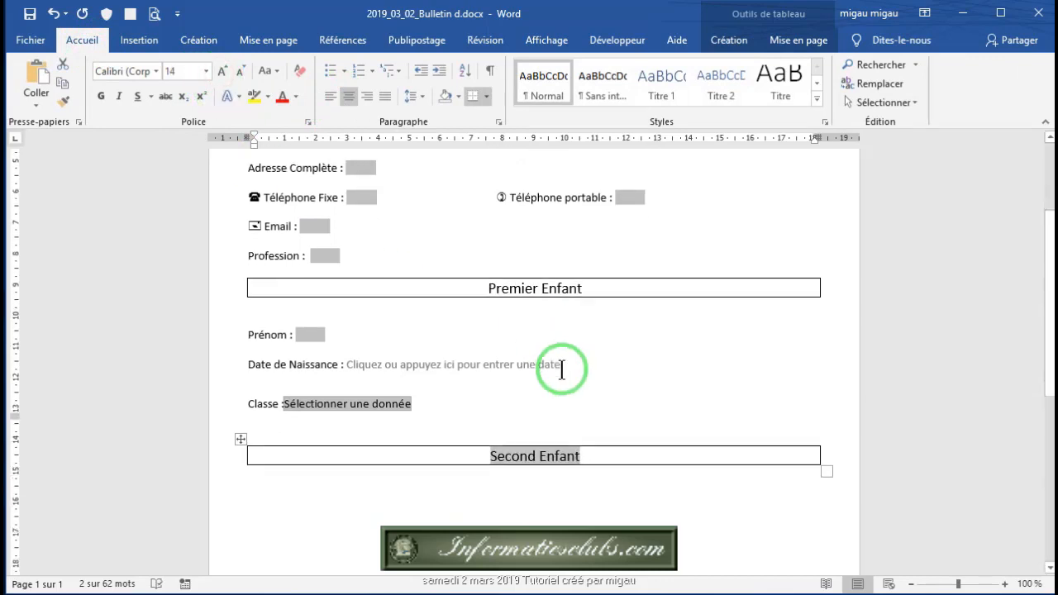
pyautogui.scroll(-3, 546, 390)
pyautogui.scroll(6, 546, 392)
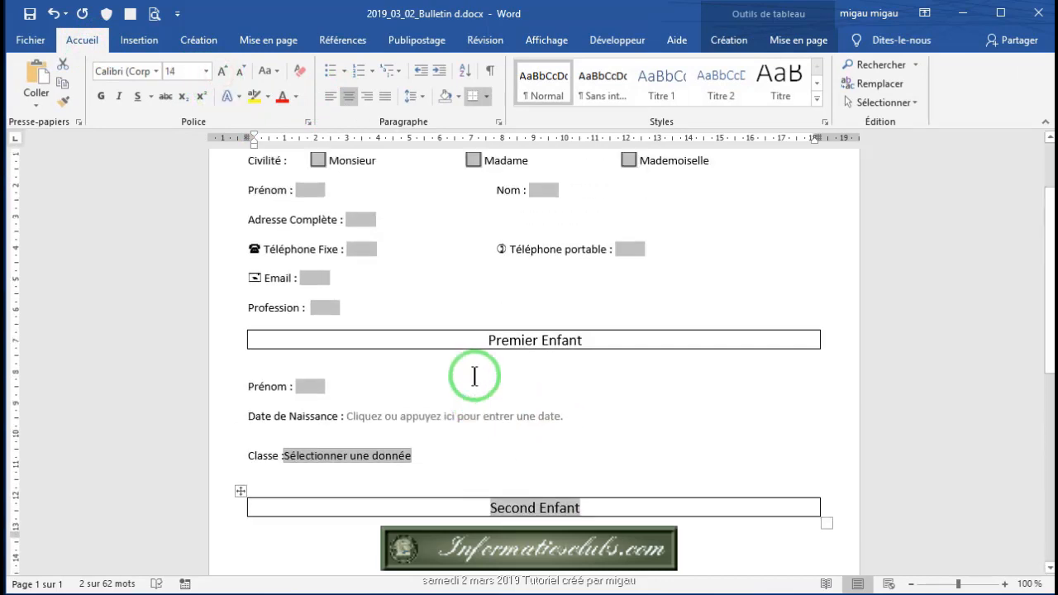
pyautogui.scroll(2, 485, 339)
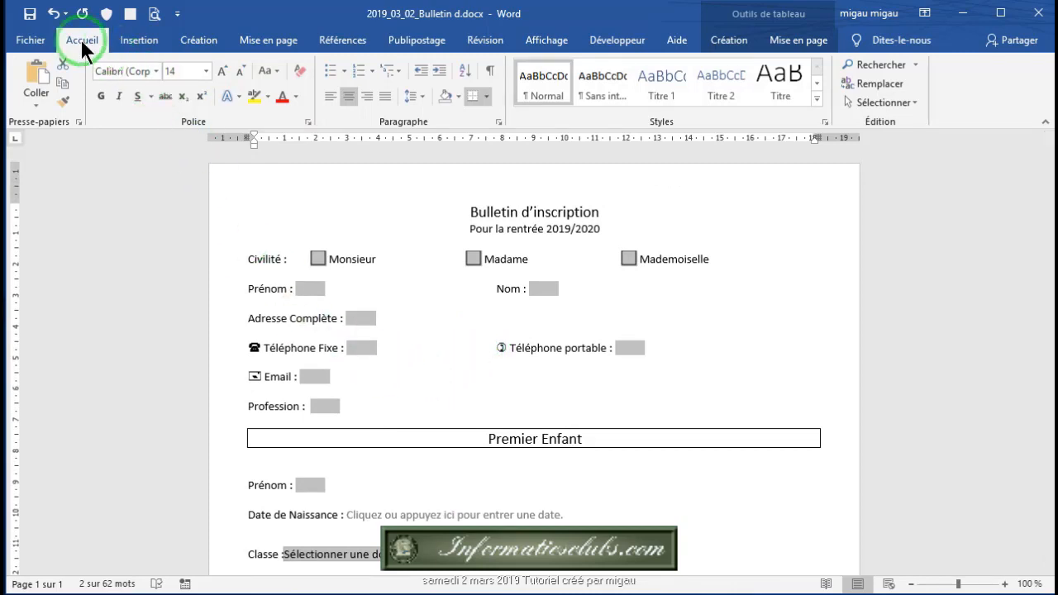
# Step: Open the Restreindre la modification pane from the Développeur tab
pyautogui.click(30, 14)
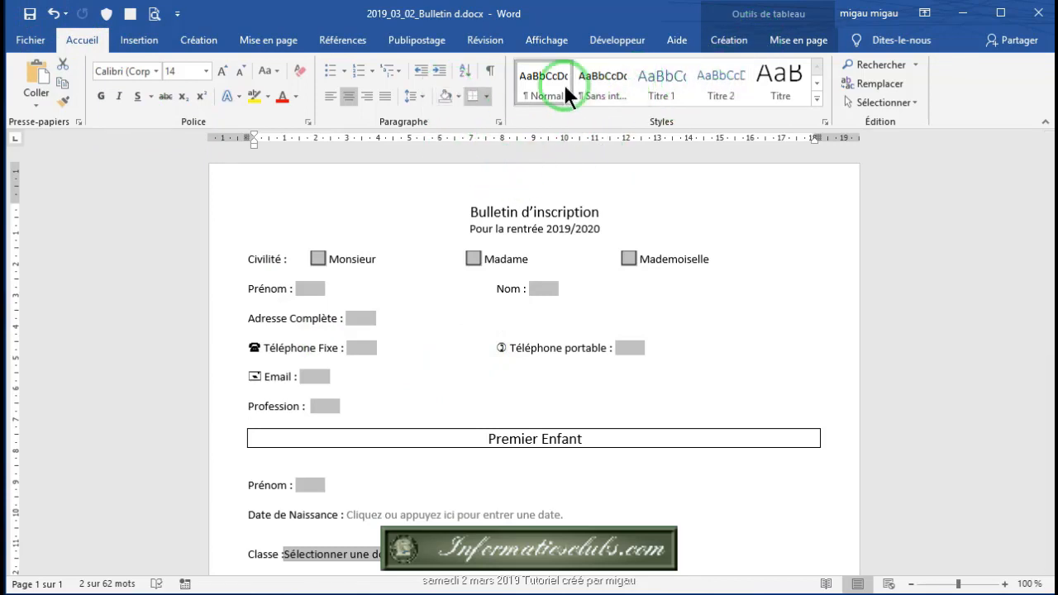
pyautogui.click(614, 40)
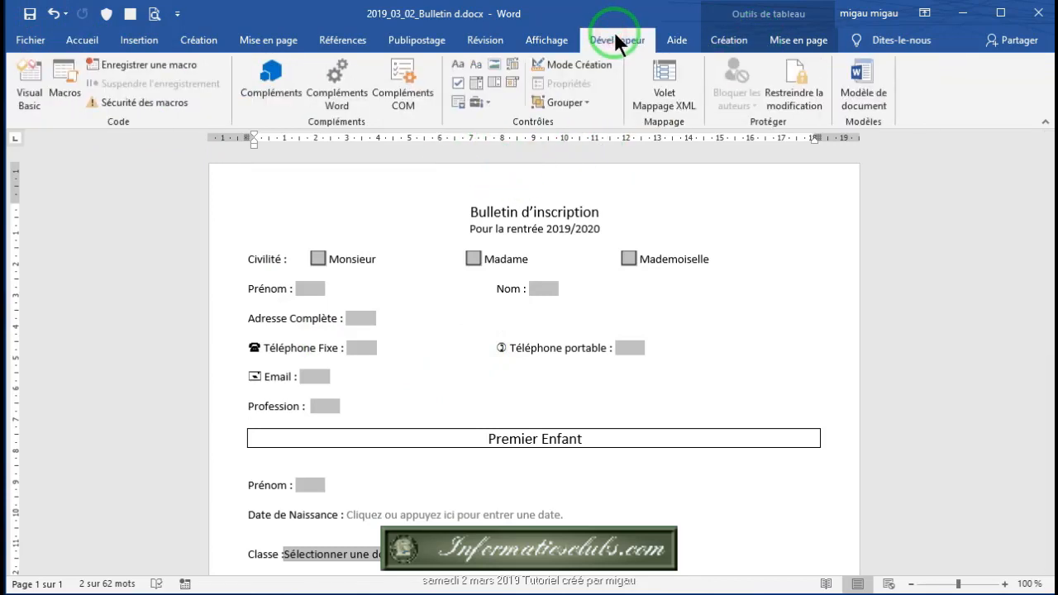
pyautogui.click(486, 103)
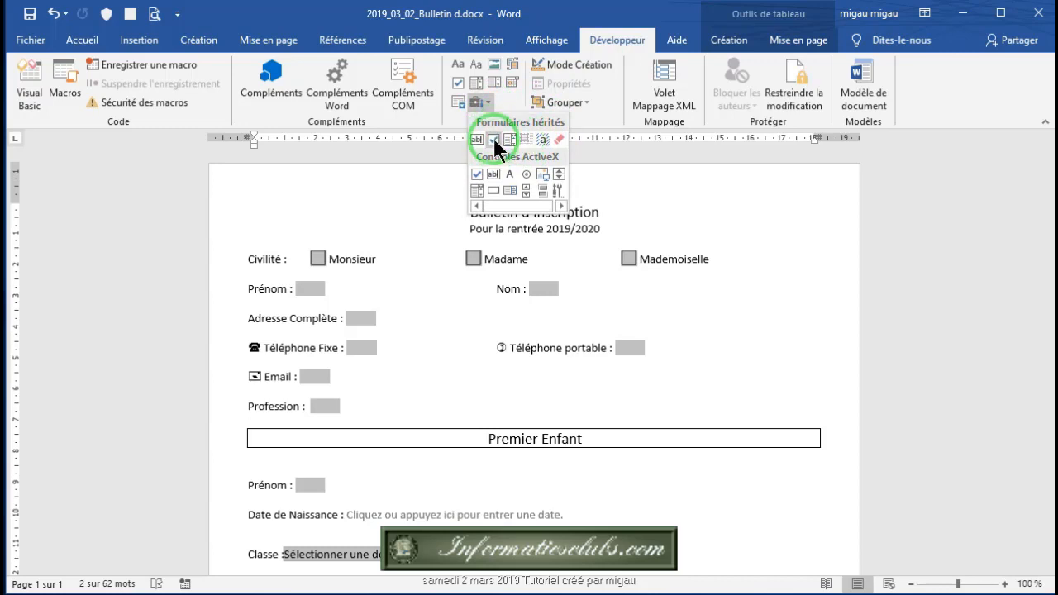
pyautogui.click(924, 245)
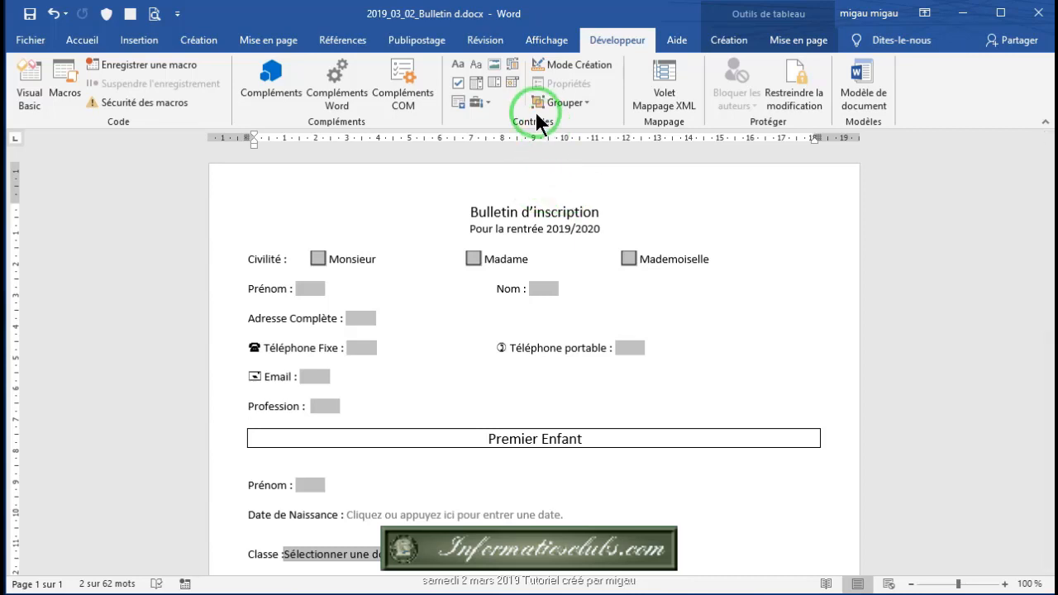
pyautogui.click(793, 93)
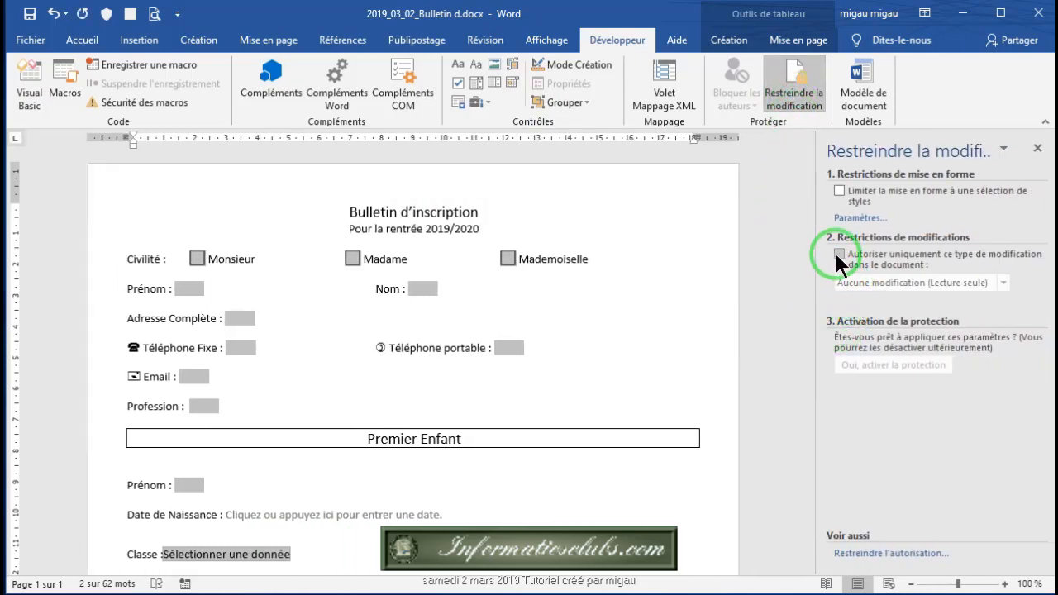
# Step: Restrict editing to 'Remplissage de formulaires' only and start enforcing protection on the form
pyautogui.click(839, 255)
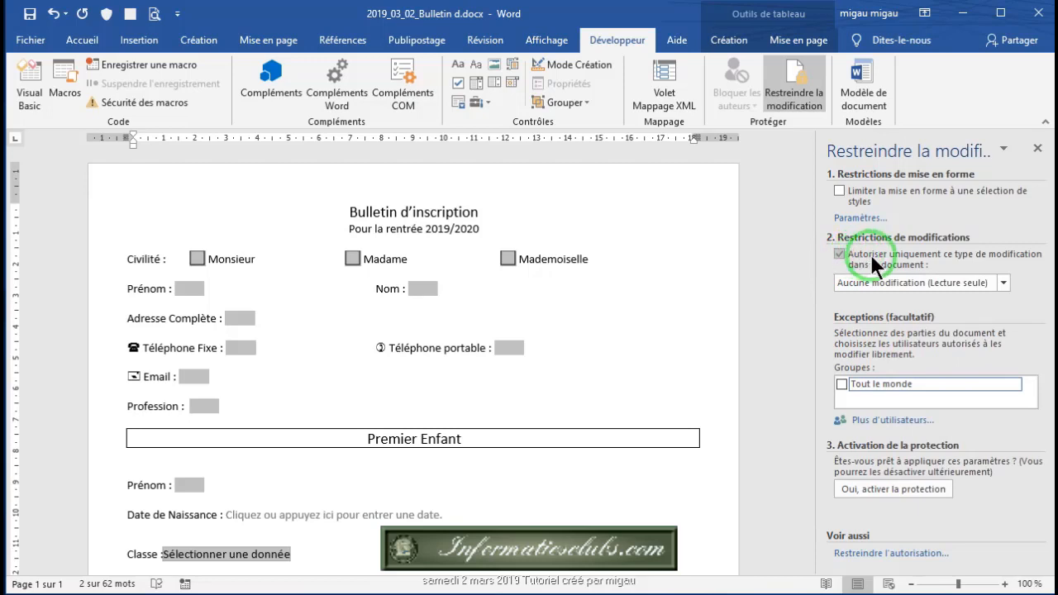
pyautogui.click(1001, 284)
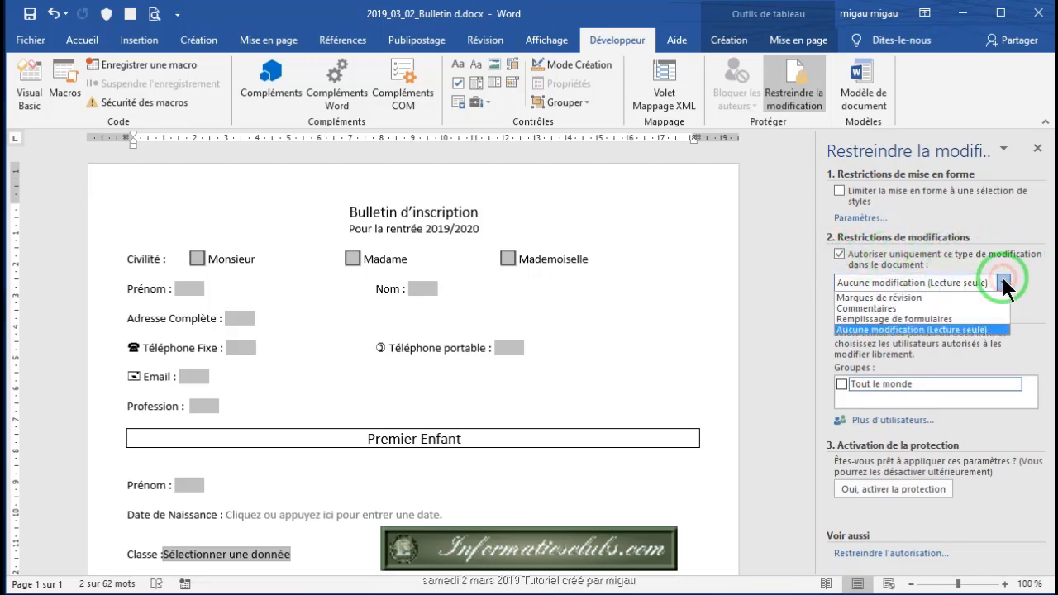
pyautogui.click(917, 320)
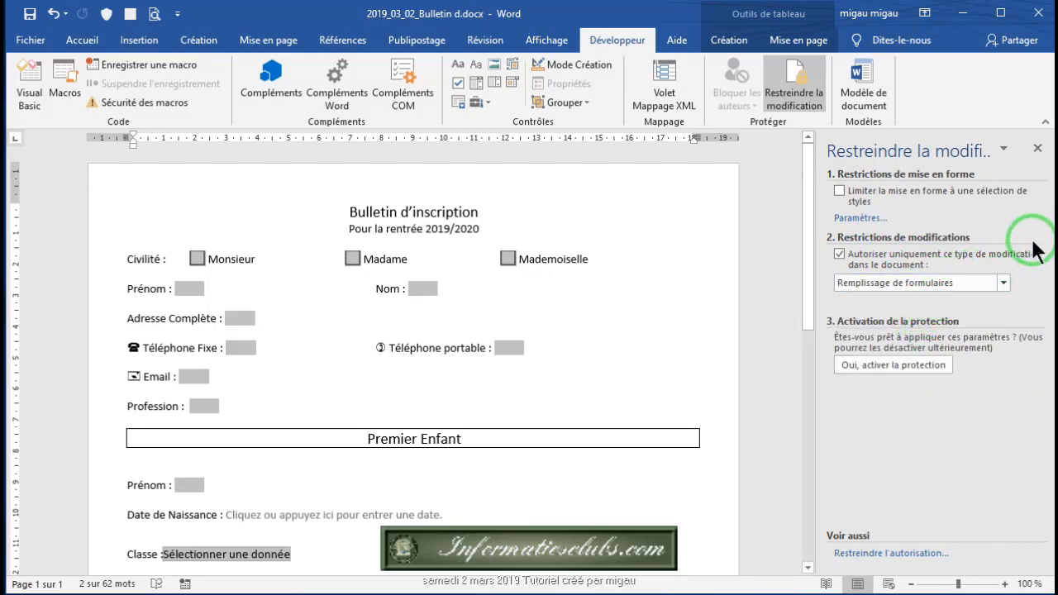
pyautogui.click(873, 366)
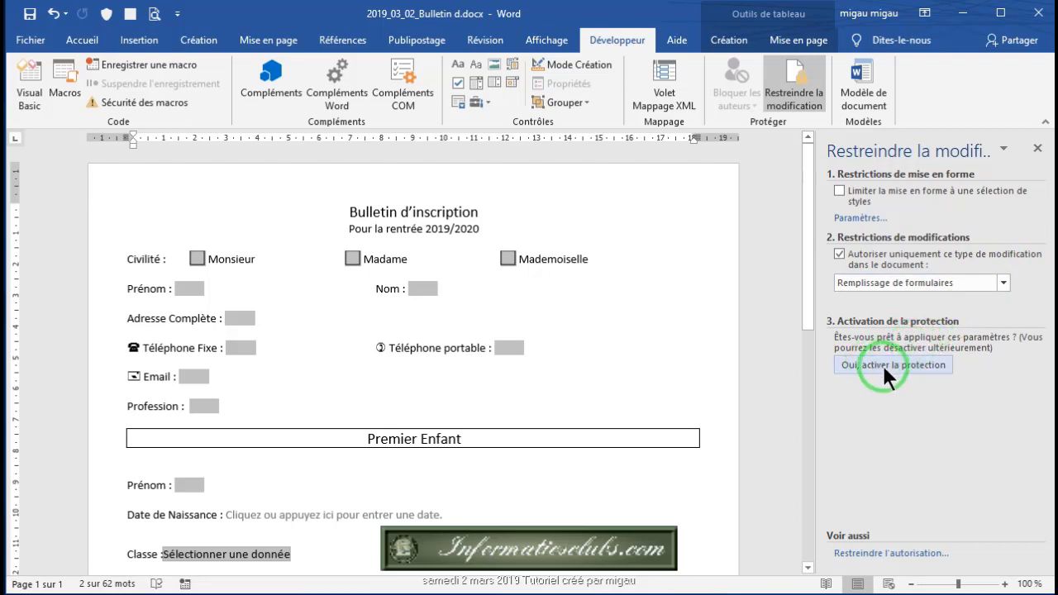
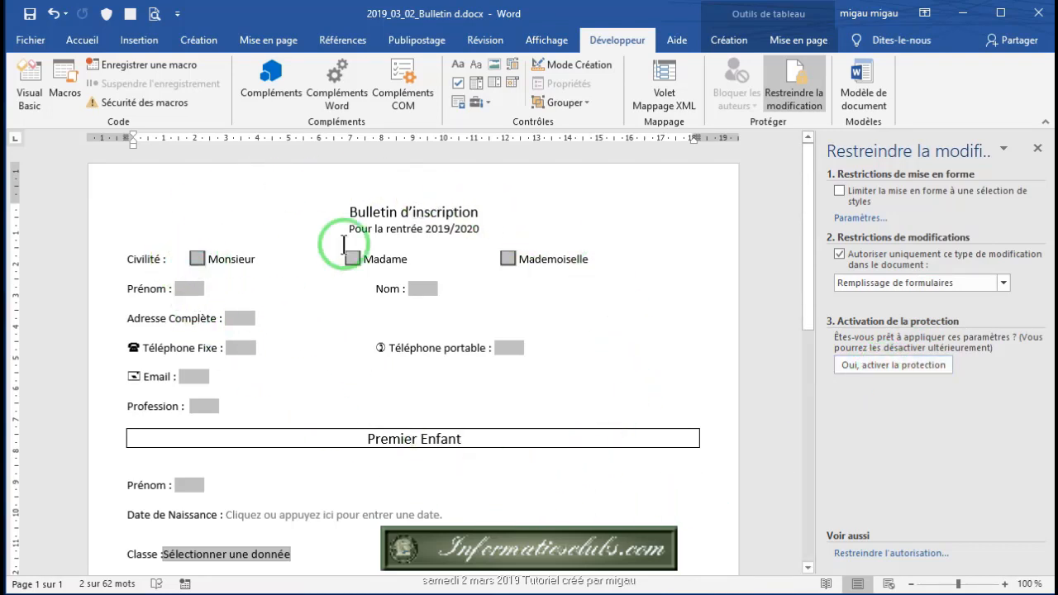
# Step: Enforce form-filling protection, entering and confirming a password for the document
pyautogui.click(878, 363)
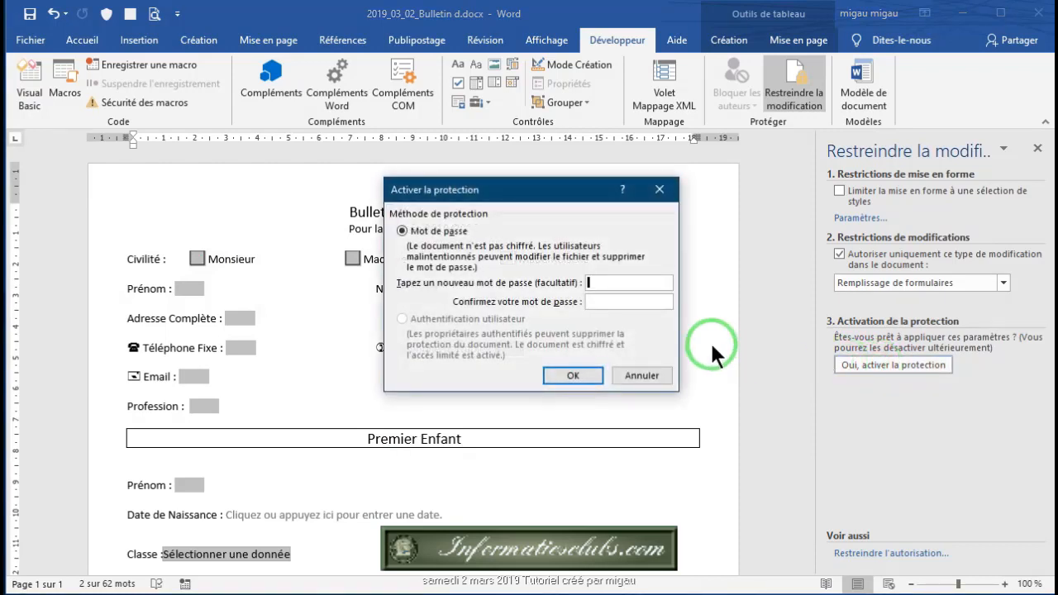
pyautogui.click(615, 301)
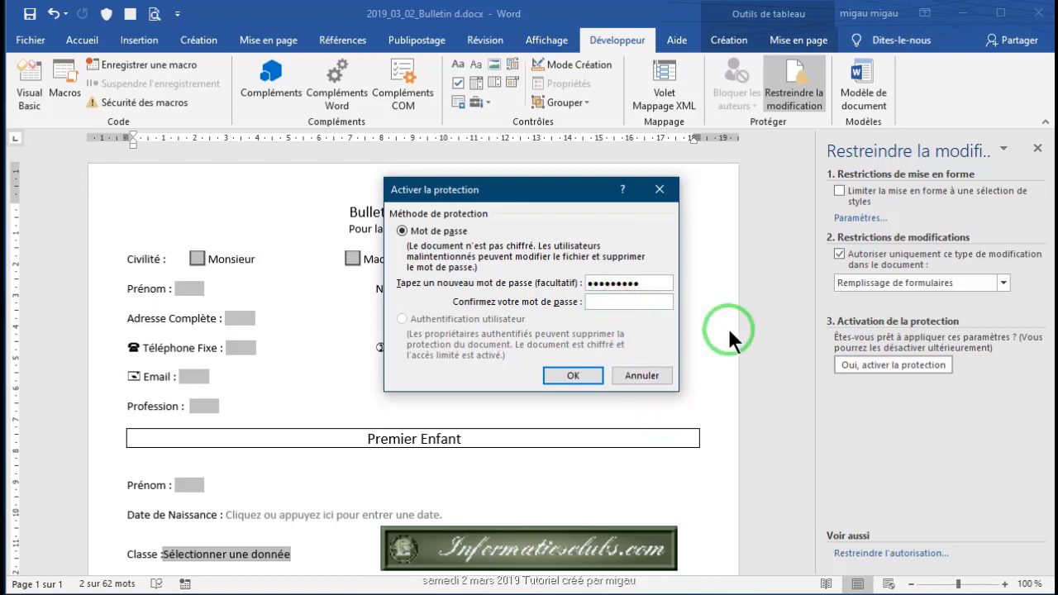
pyautogui.write('•••••••••')
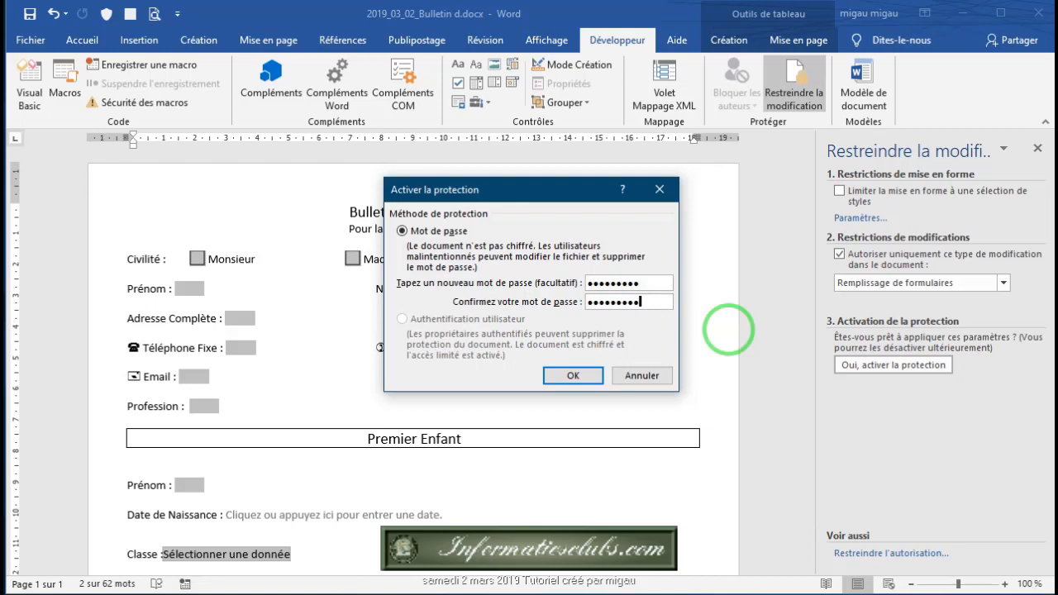
pyautogui.click(579, 376)
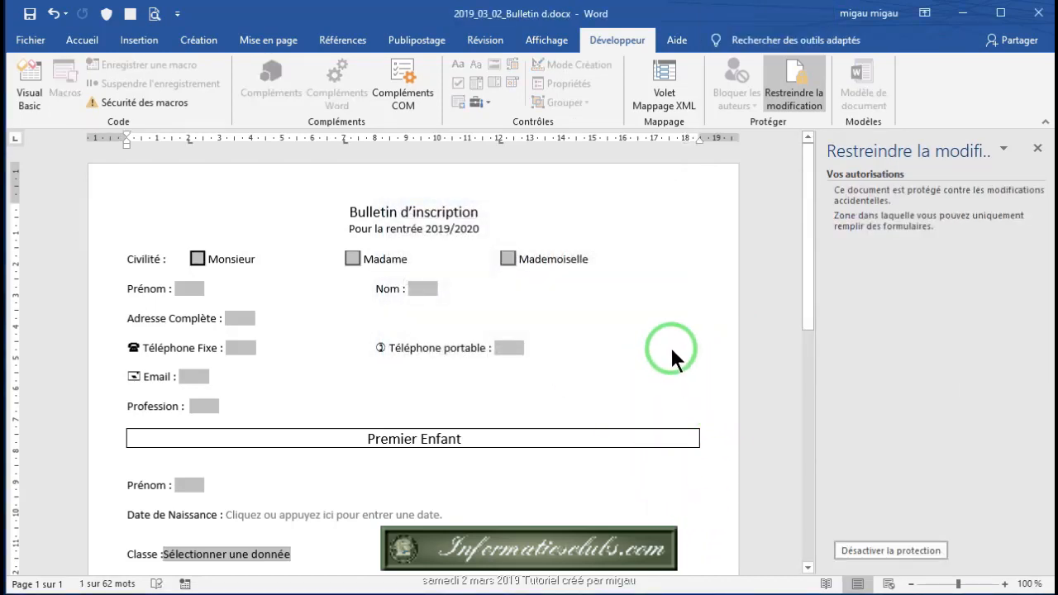
# Step: Start unprotecting the document but cancel the password prompt, leaving the form locked
pyautogui.click(880, 552)
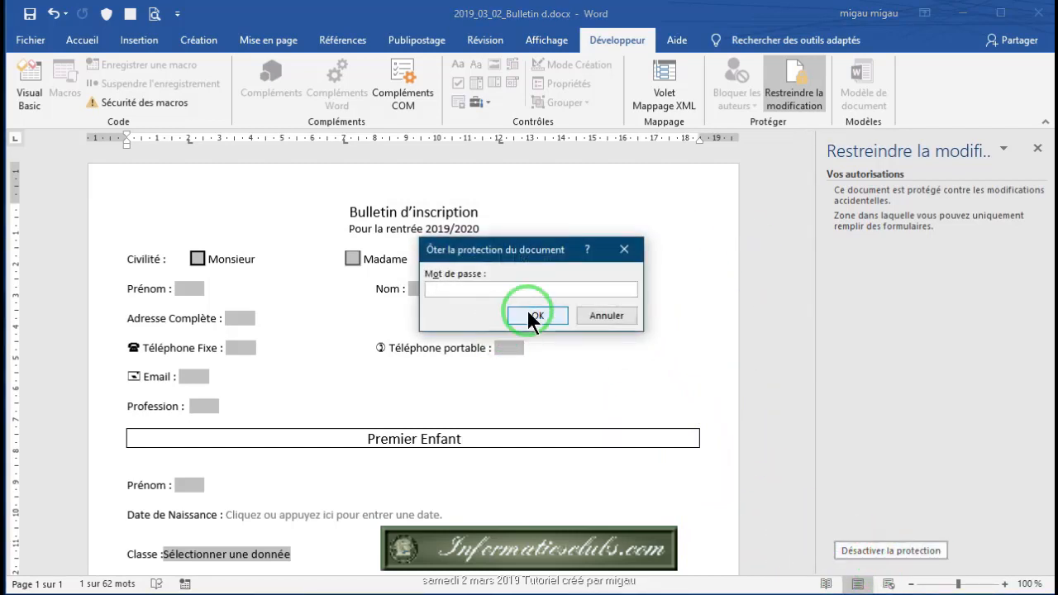
pyautogui.click(626, 248)
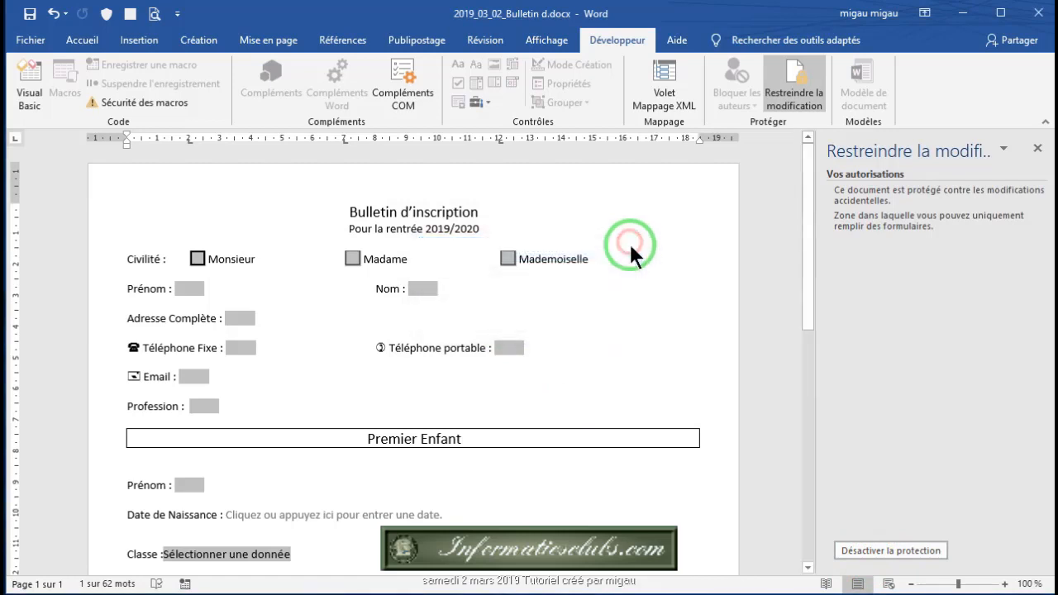
pyautogui.scroll(-2, 748, 324)
pyautogui.scroll(-2, 747, 335)
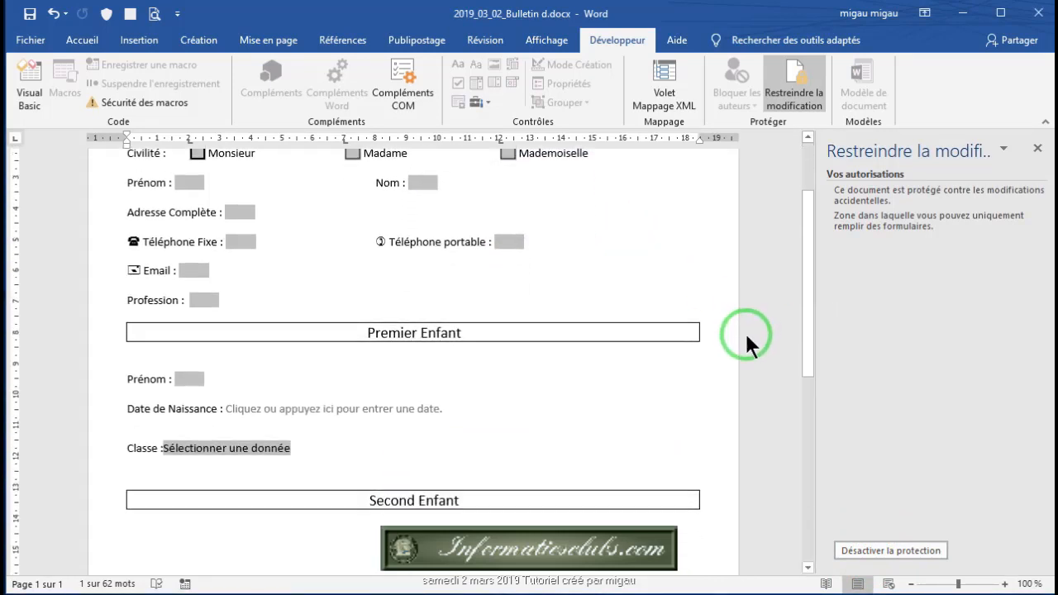
pyautogui.scroll(5, 743, 339)
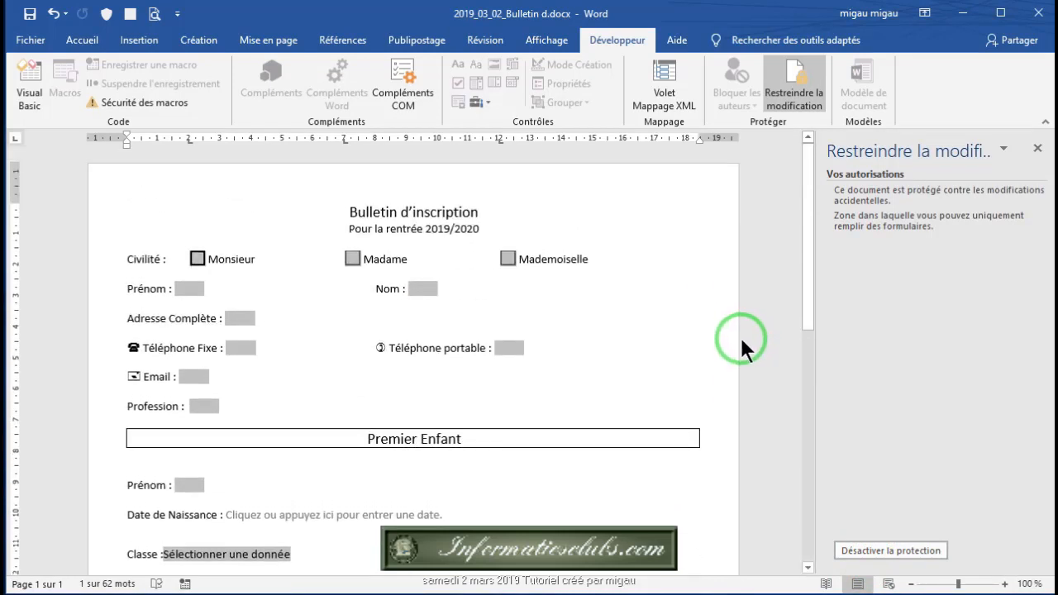
pyautogui.scroll(-1, 740, 337)
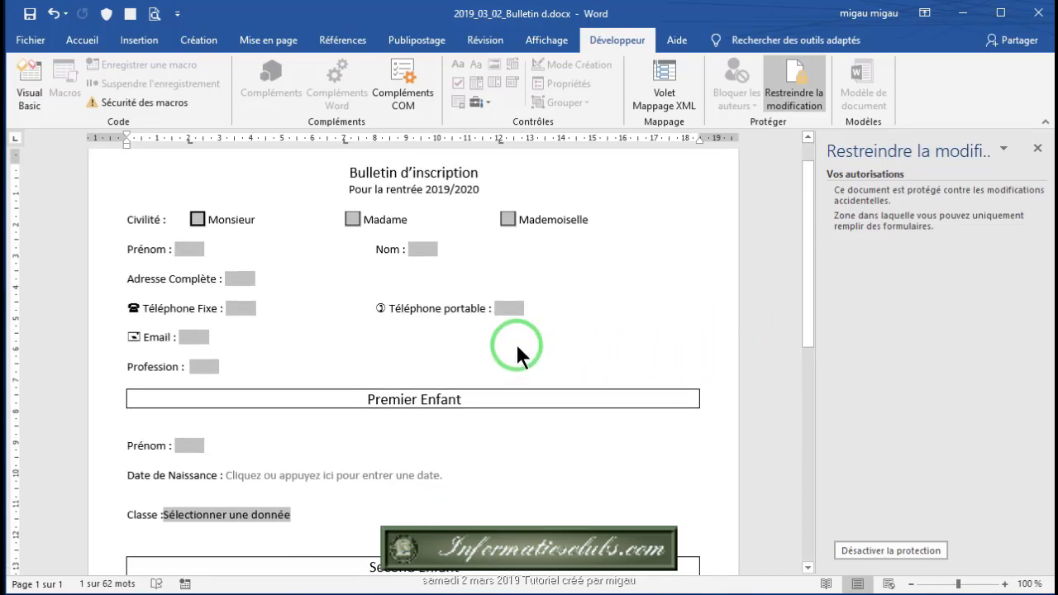
# Step: Save the protected form and reopen it for filling in
pyautogui.click(30, 14)
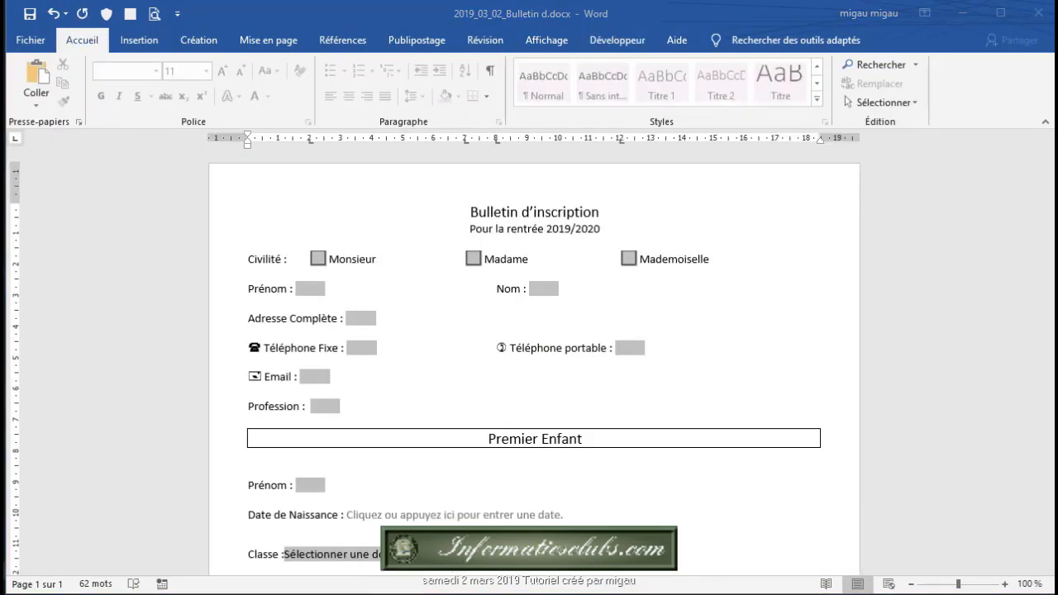
pyautogui.click(722, 234)
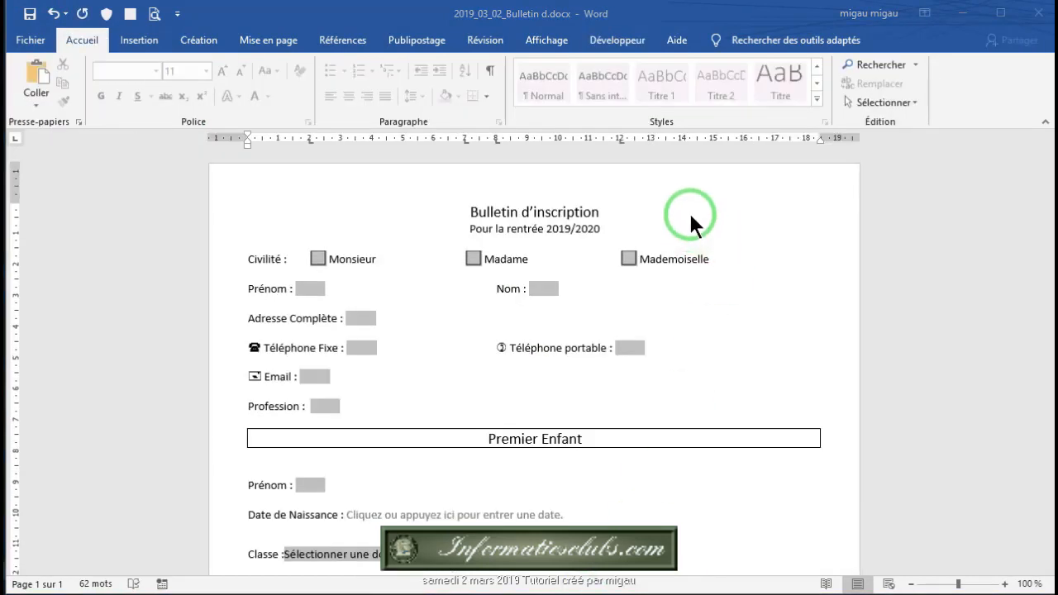
# Step: Tick Monsieur and Madame, untick Monsieur again, then tick Mademoiselle
pyautogui.scroll(-1, 691, 224)
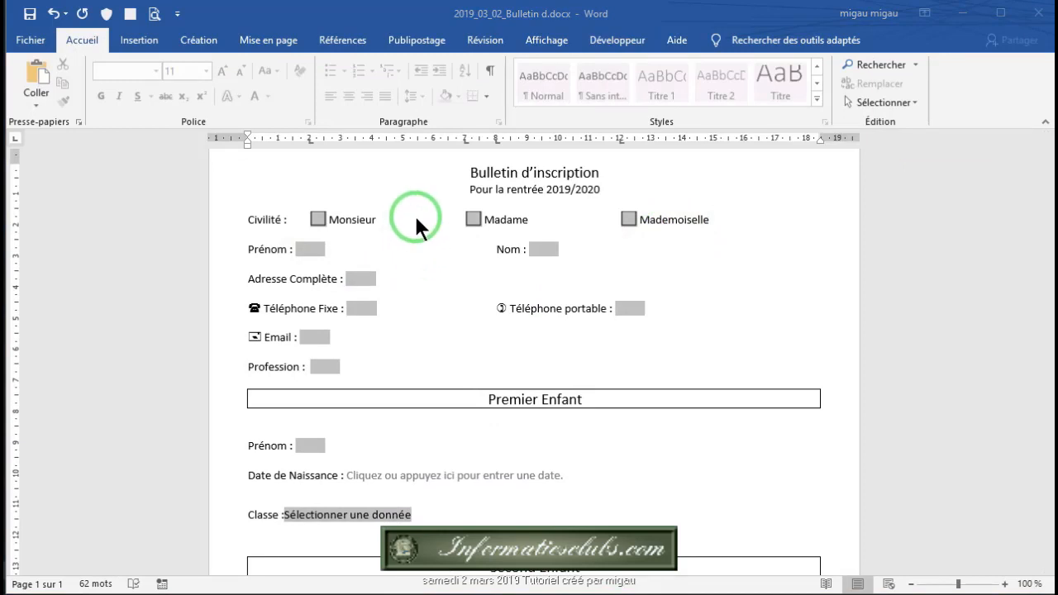
pyautogui.click(317, 219)
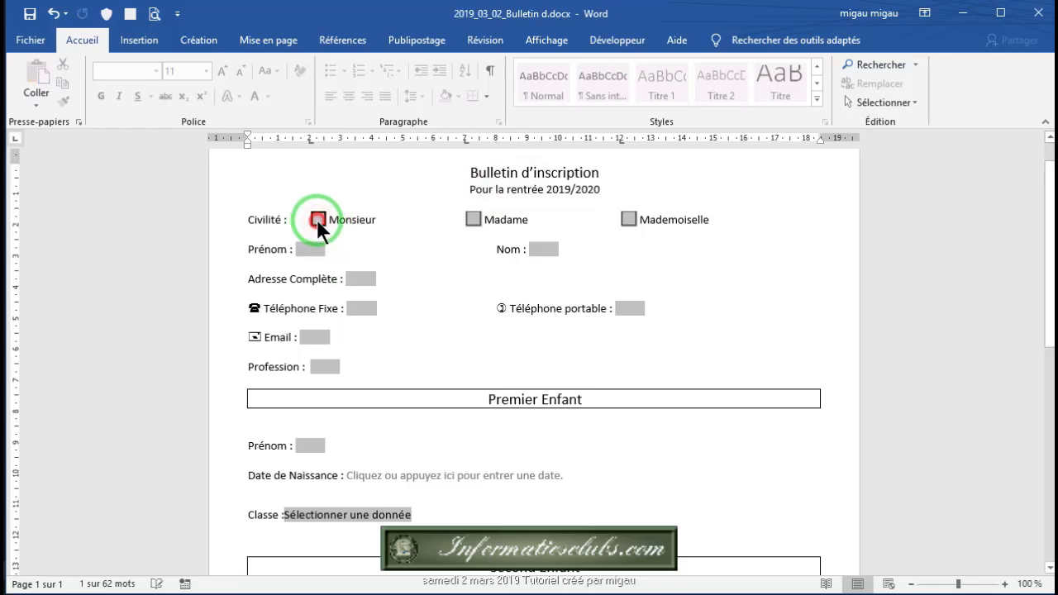
pyautogui.click(473, 219)
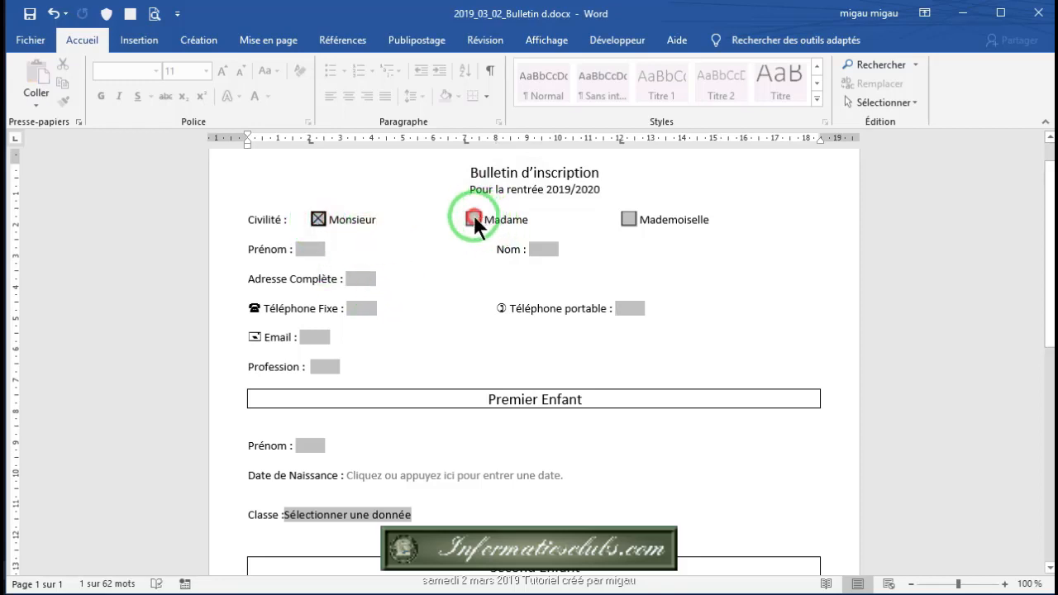
pyautogui.click(319, 218)
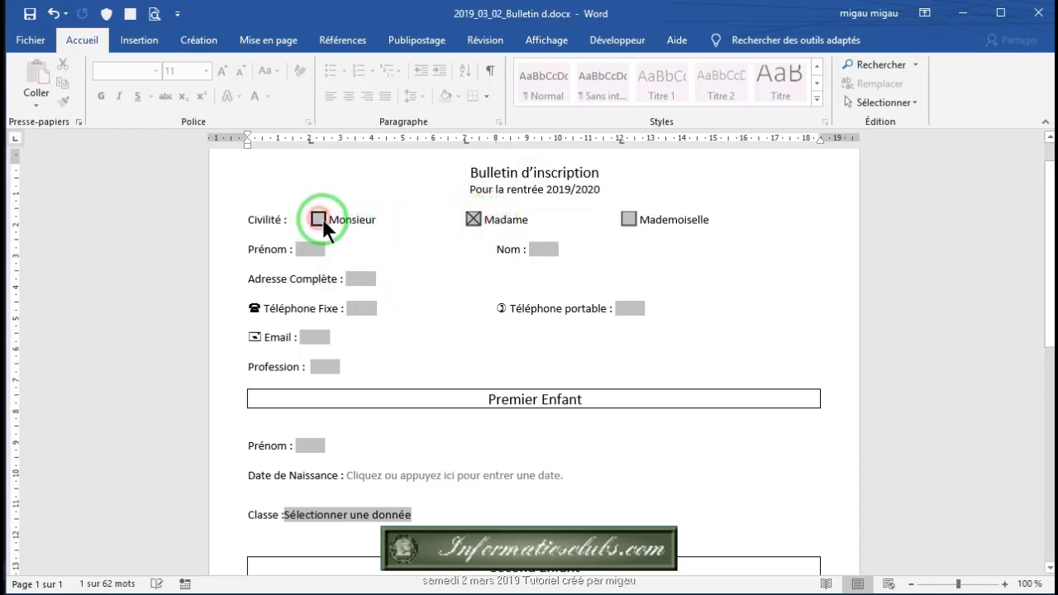
pyautogui.click(627, 218)
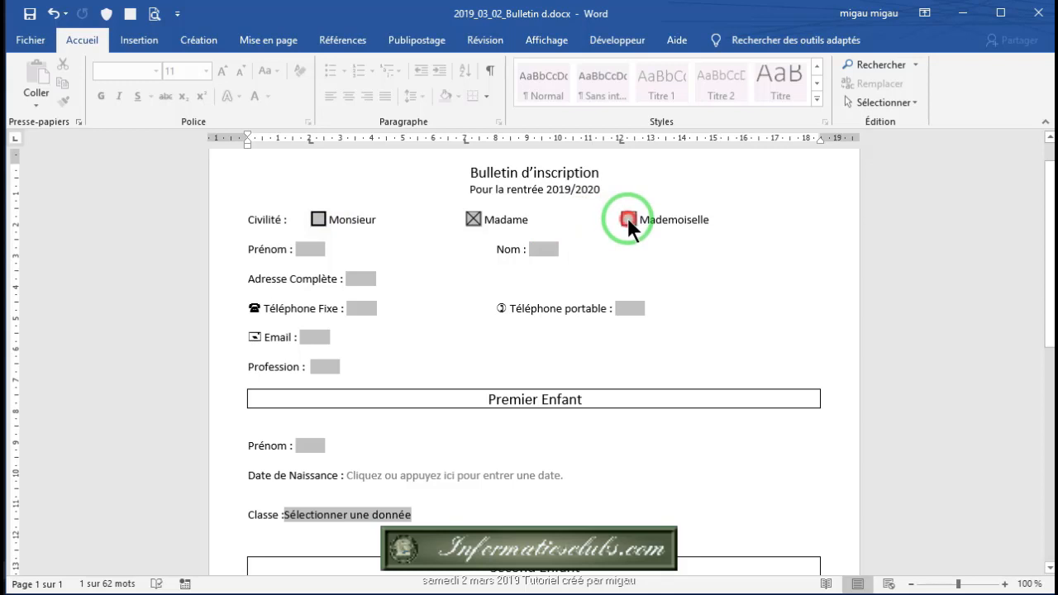
pyautogui.click(312, 249)
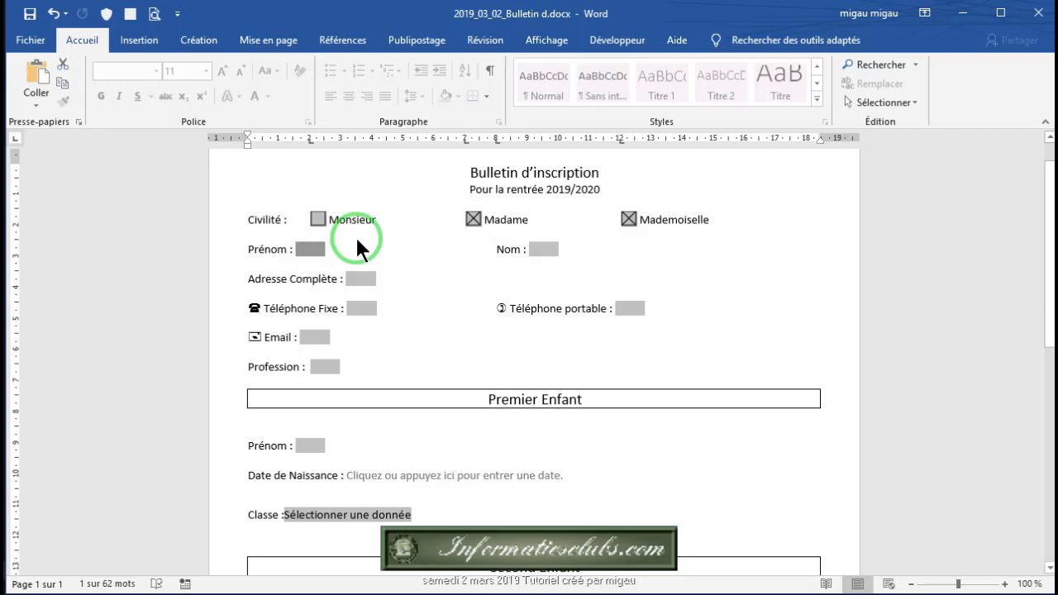
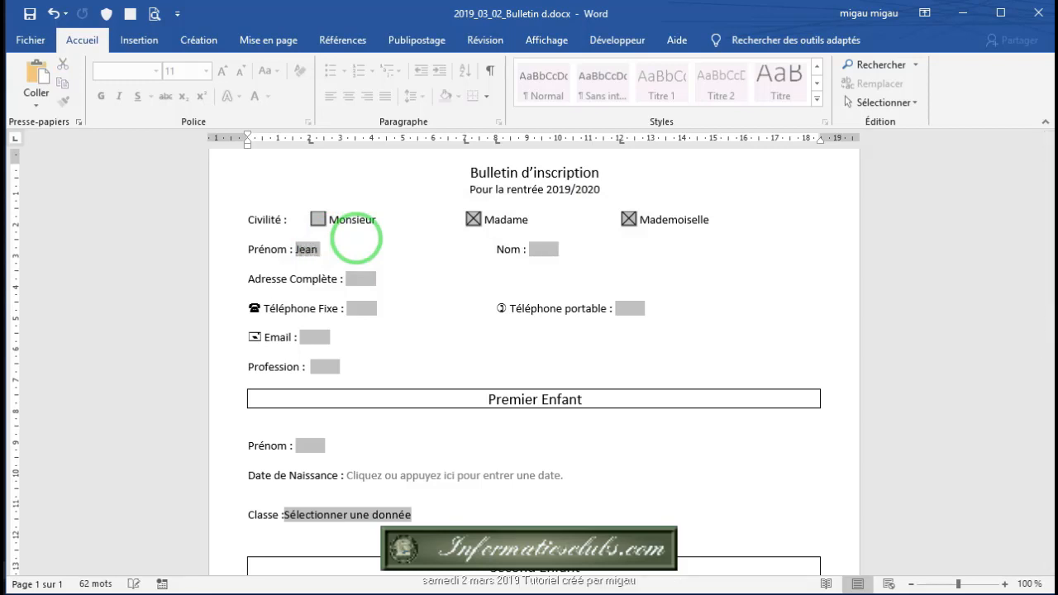
# Step: Fill in the parent's first name, correcting its capitalisation, and last name
pyautogui.press('Return')
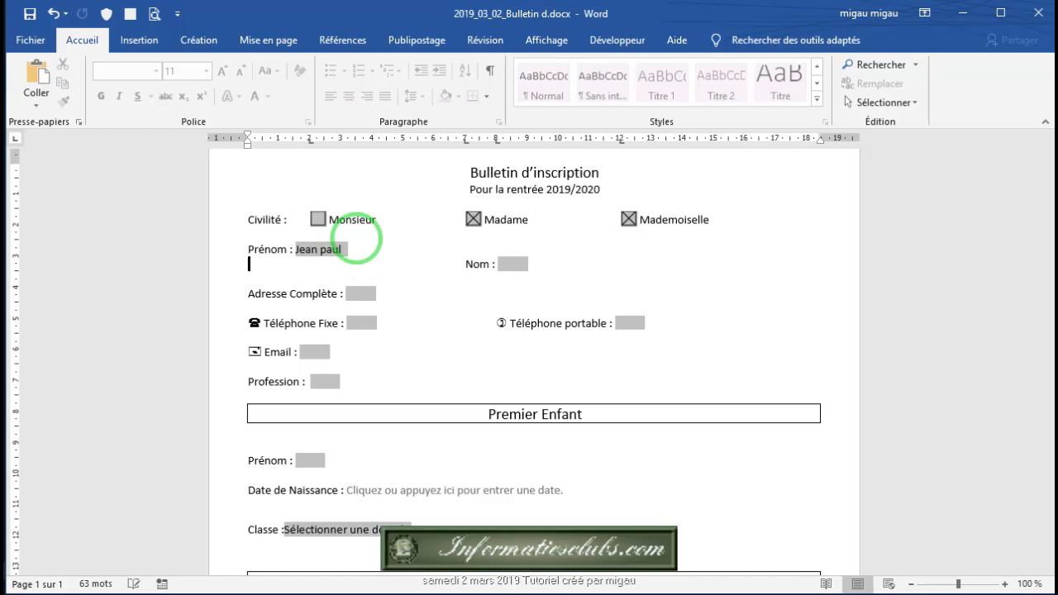
pyautogui.click(328, 252)
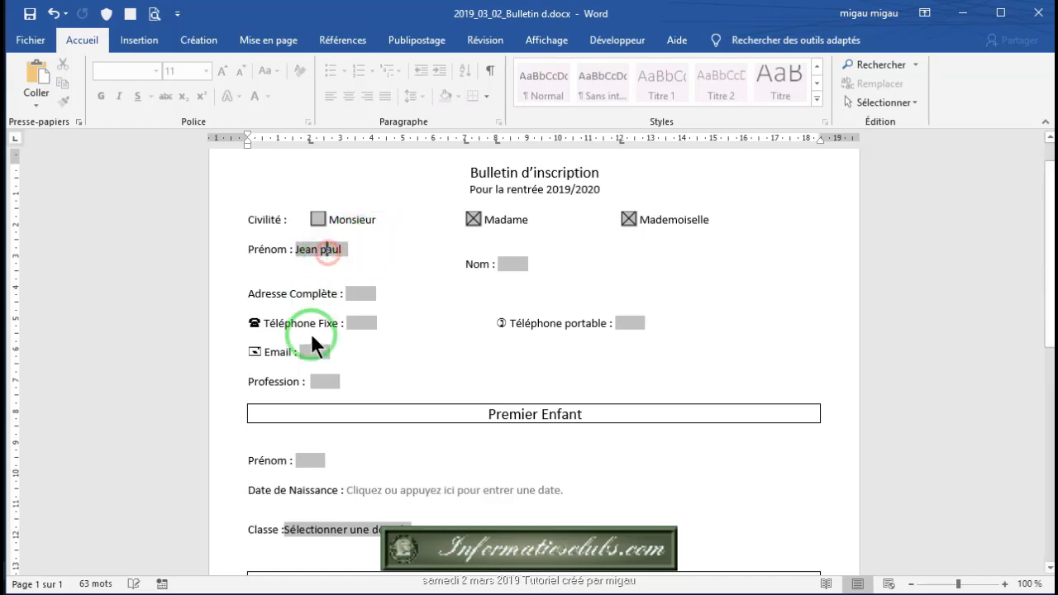
pyautogui.press('BackSpace')
pyautogui.write('P')
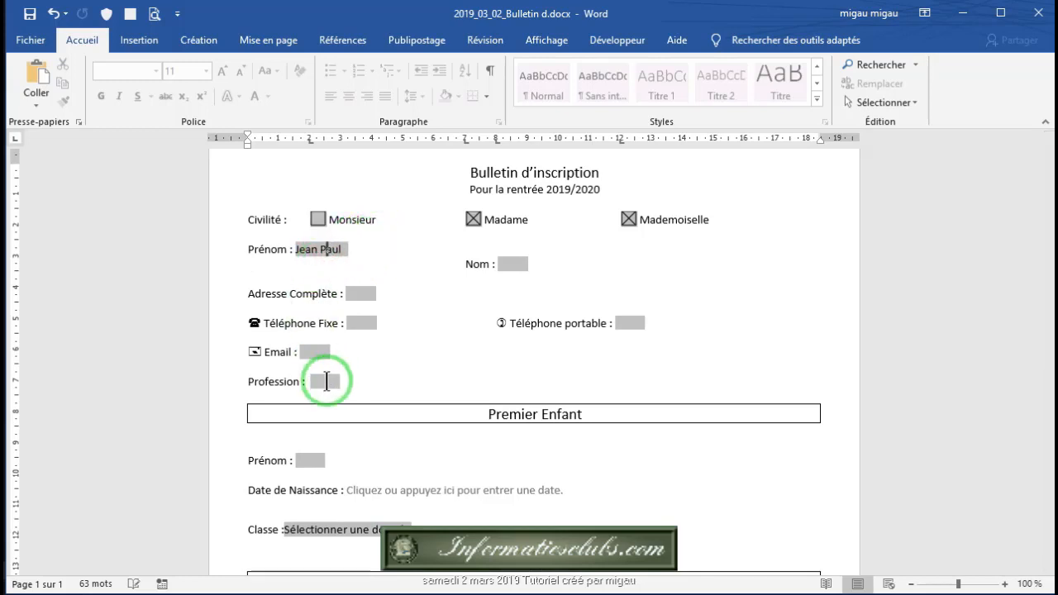
pyautogui.click(361, 252)
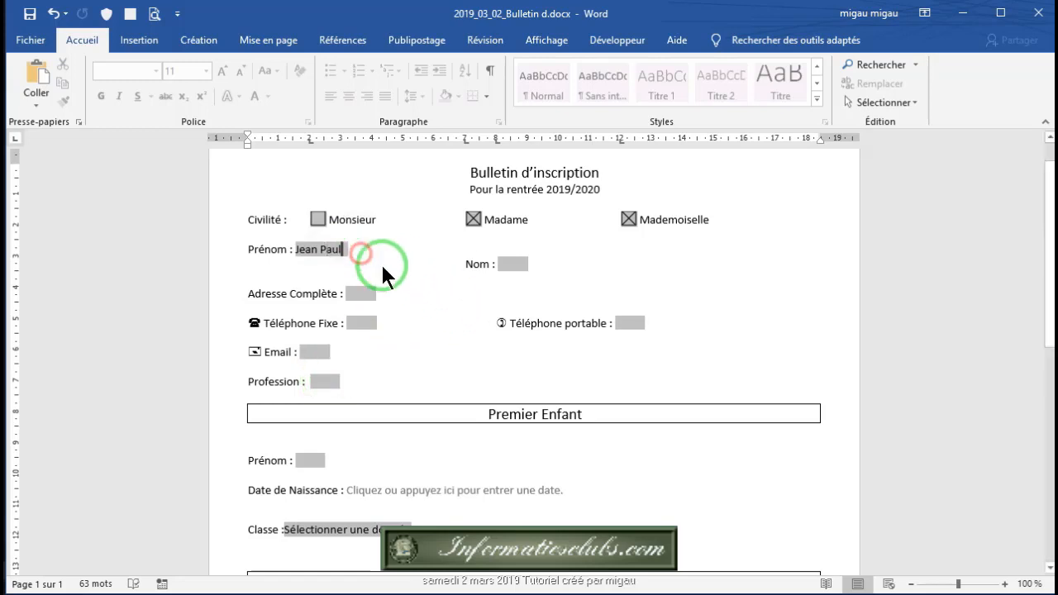
pyautogui.press('Delete')
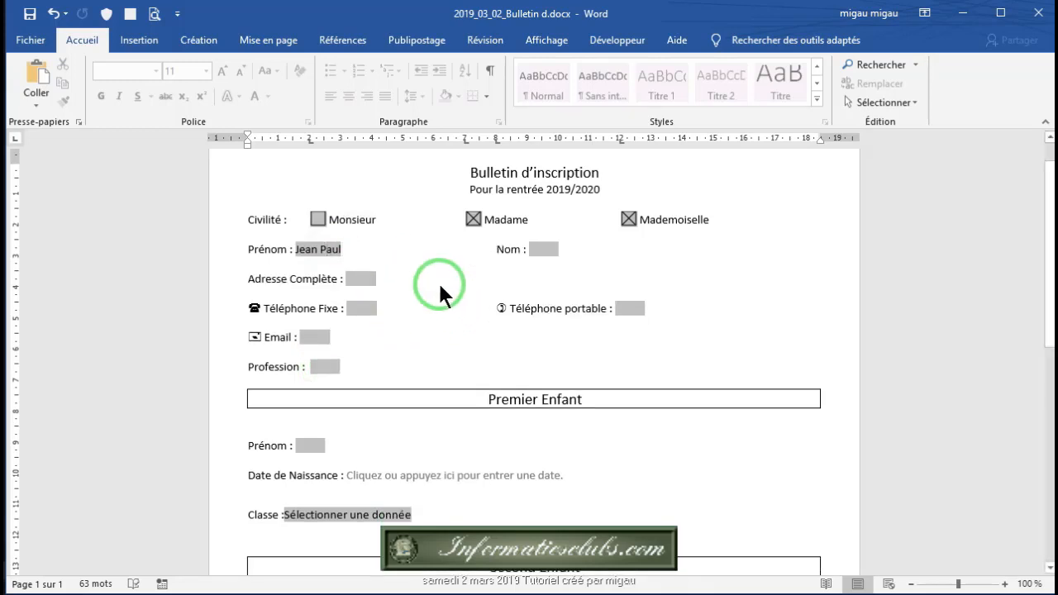
pyautogui.doubleClick(537, 248)
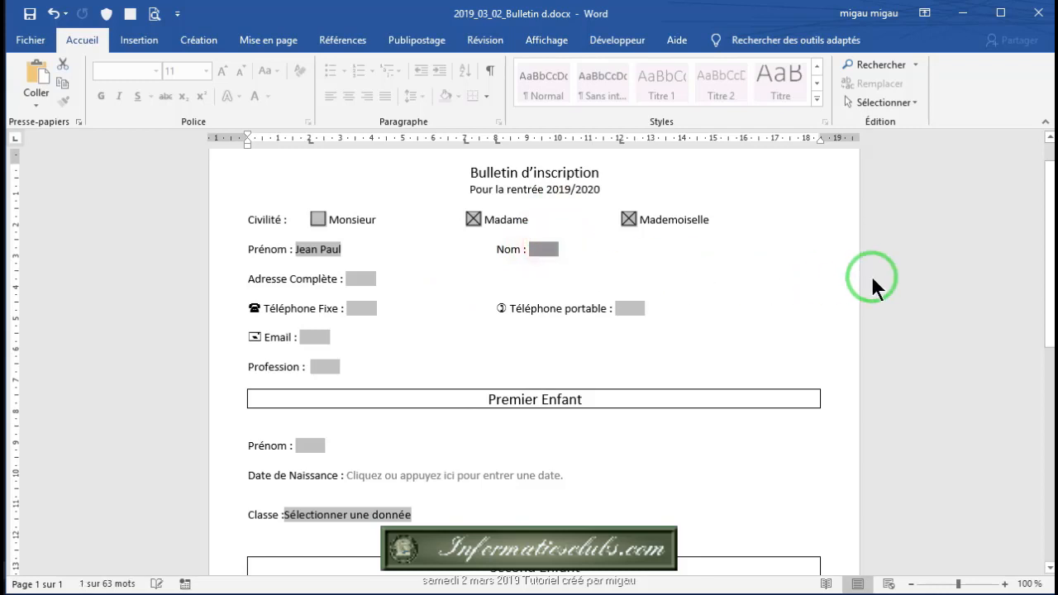
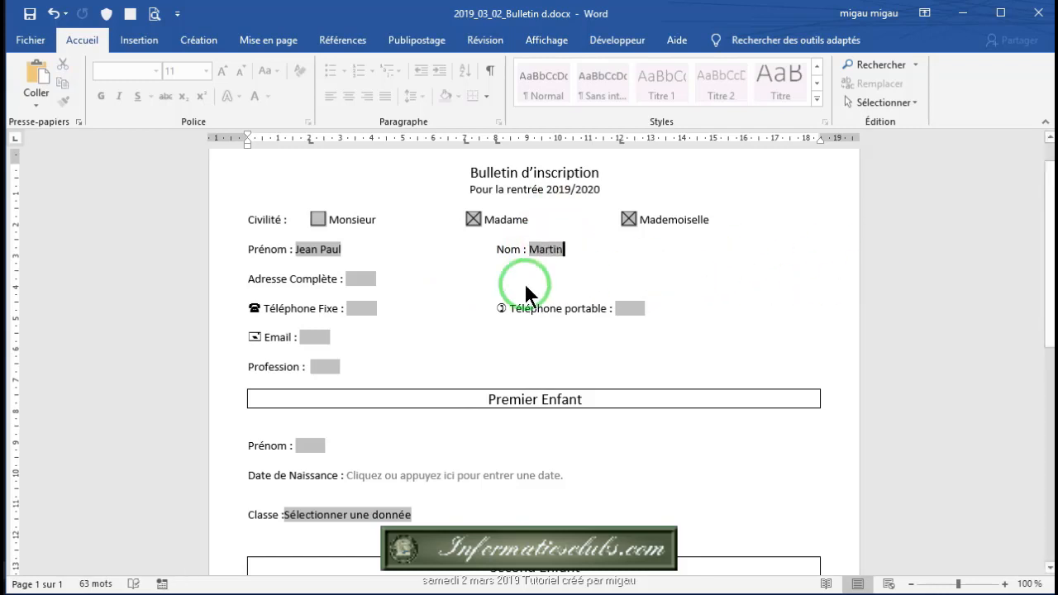
# Step: Enter the parent's full address, landline number and mobile phone number
pyautogui.doubleClick(357, 280)
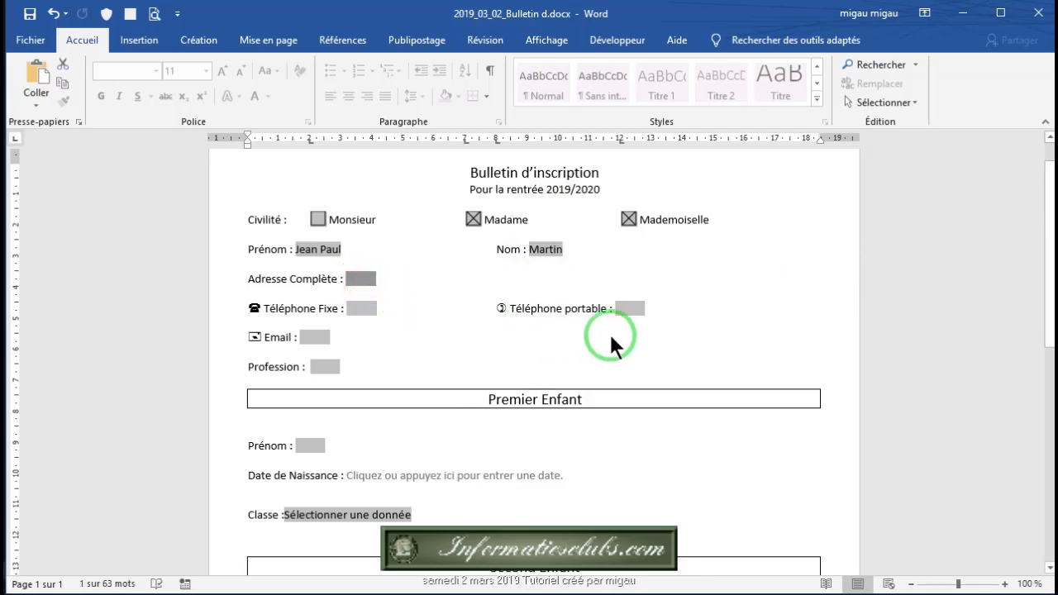
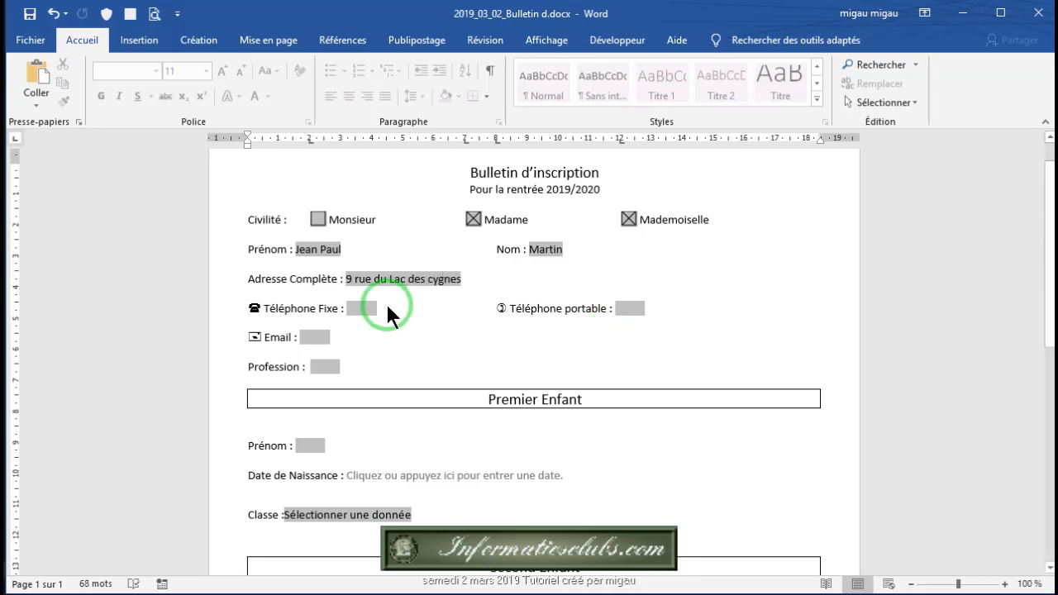
pyautogui.click(354, 309)
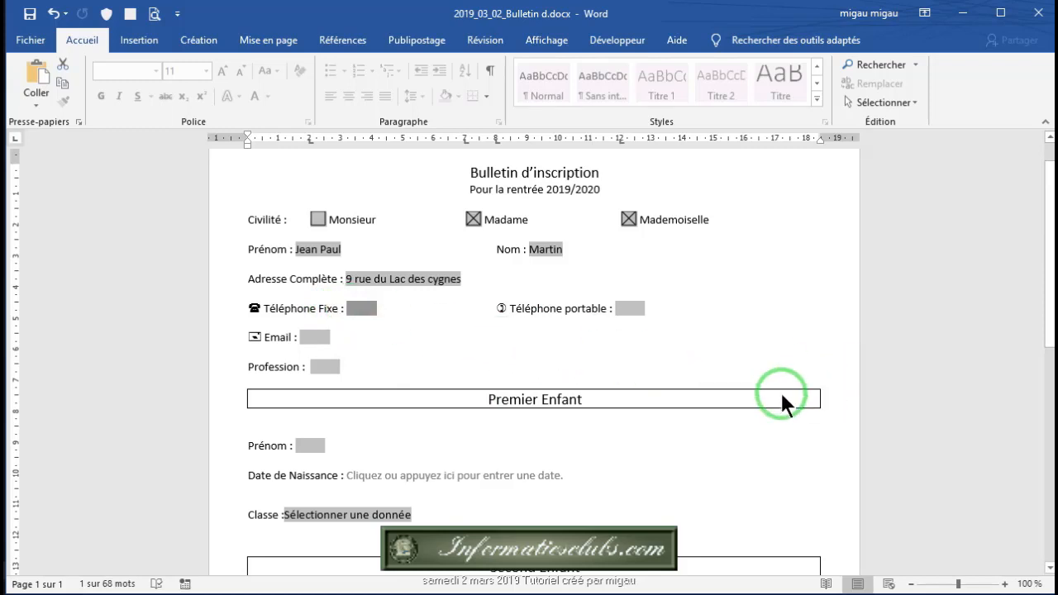
pyautogui.write('0102030')
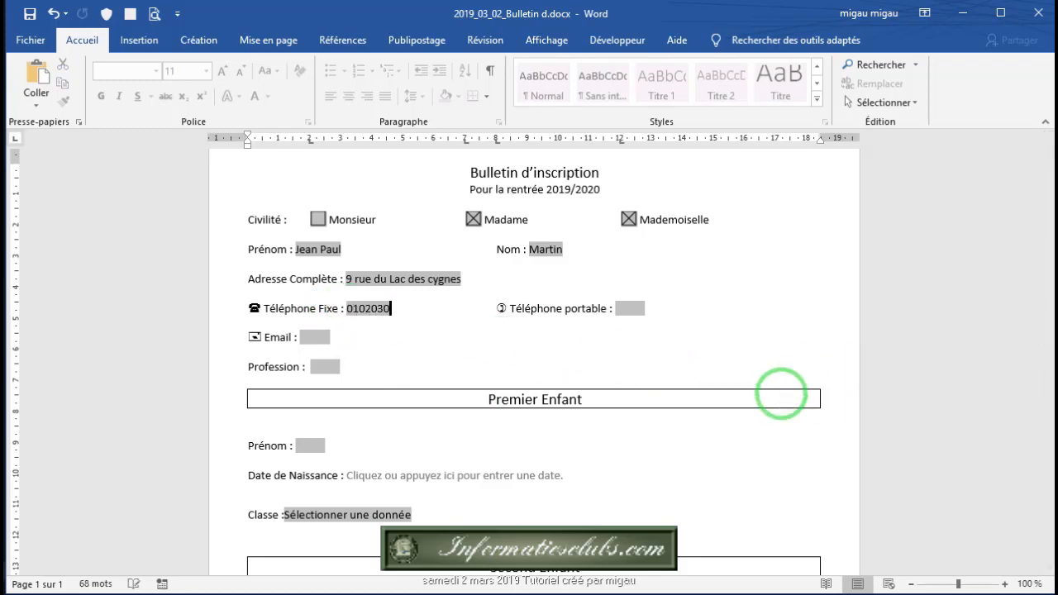
pyautogui.write('405')
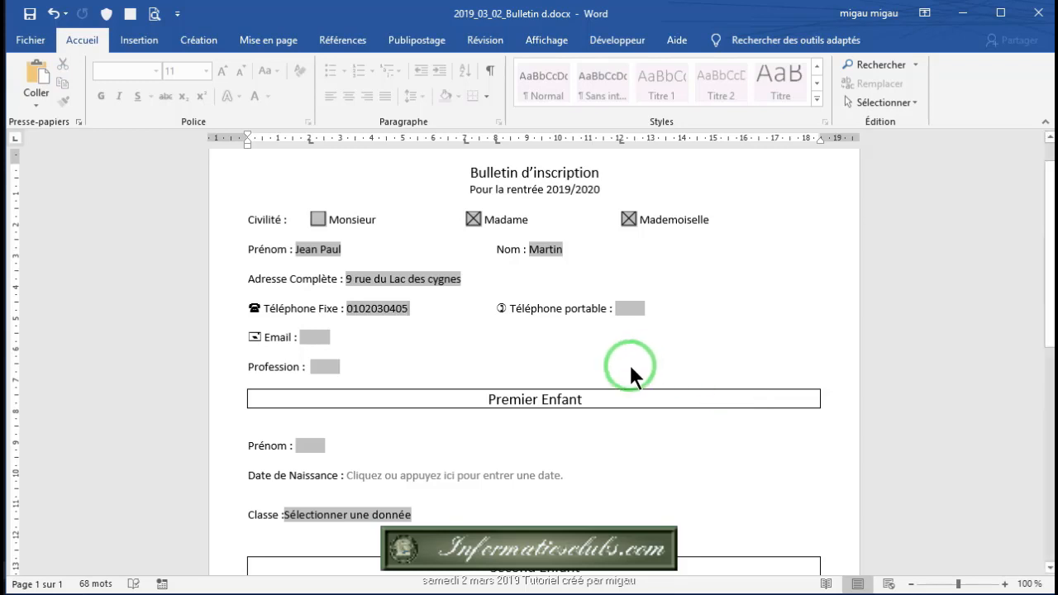
pyautogui.click(630, 308)
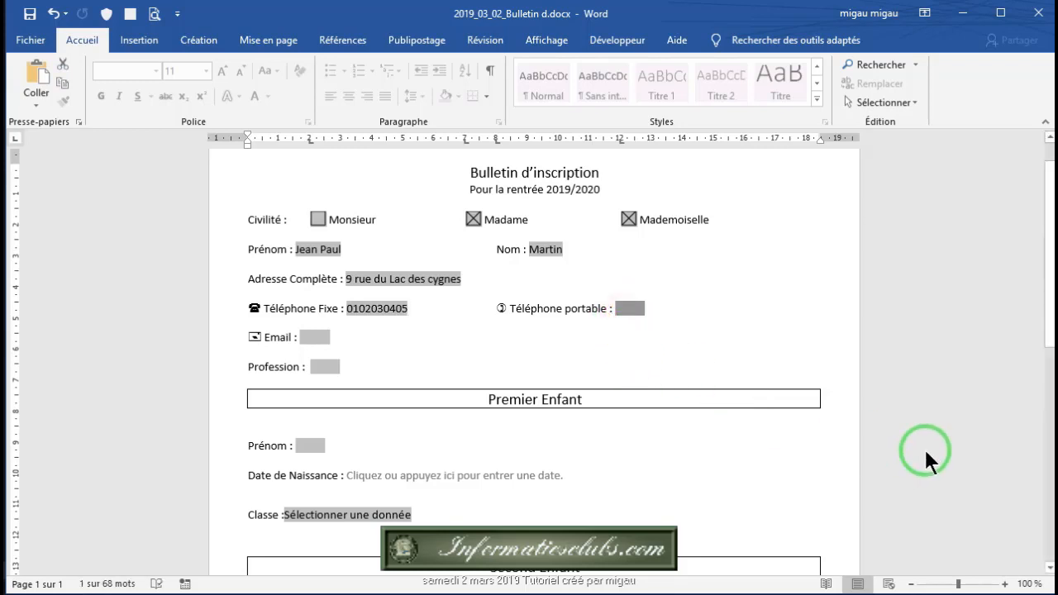
pyautogui.write('0')
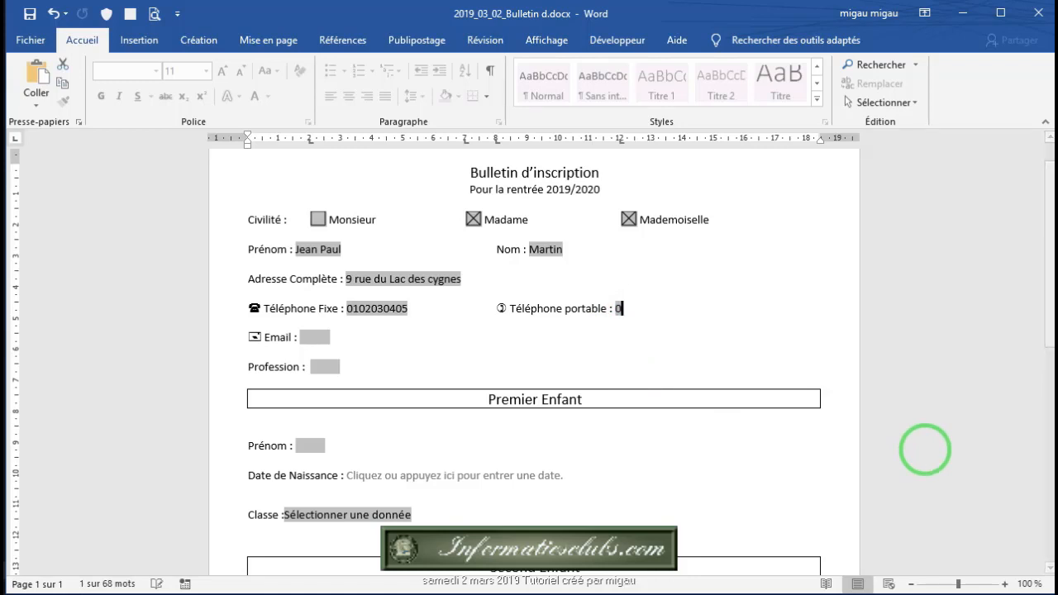
pyautogui.write('20304')
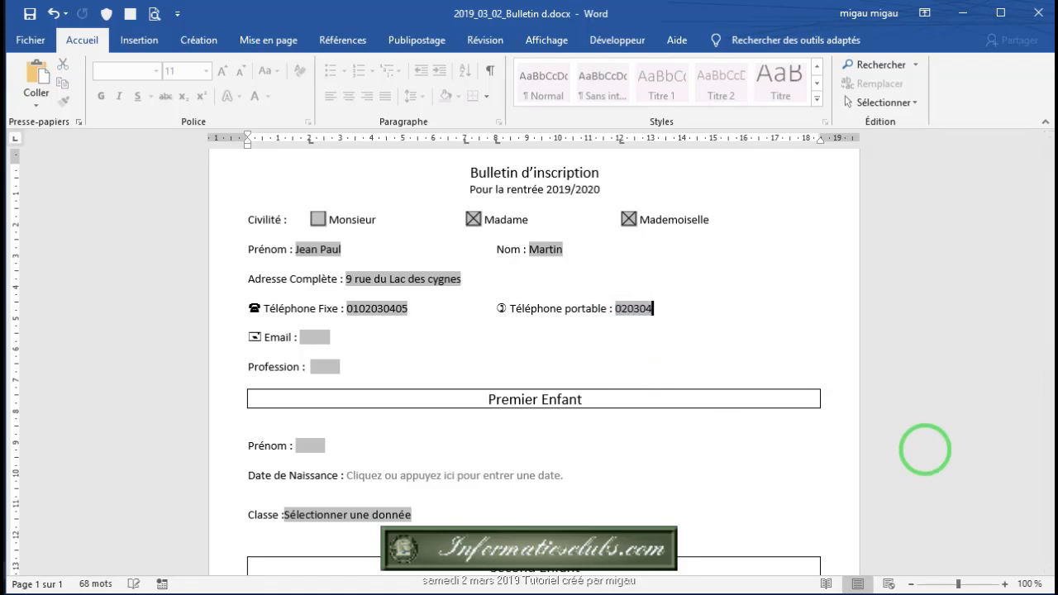
pyautogui.write('0506')
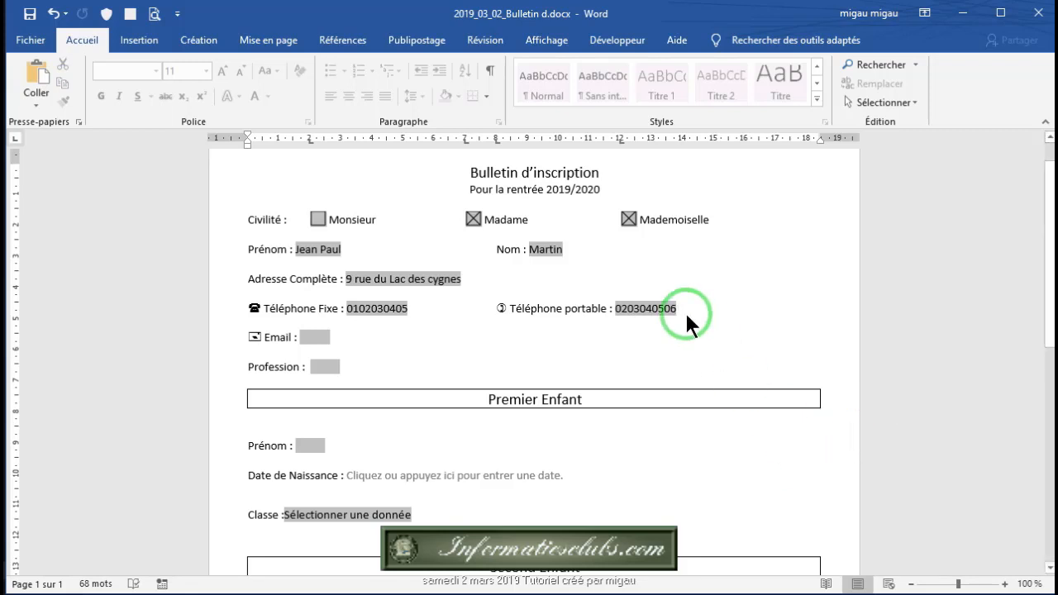
# Step: Enter the parent's e-mail address, profession 'passif' and the first child's first name
pyautogui.click(318, 338)
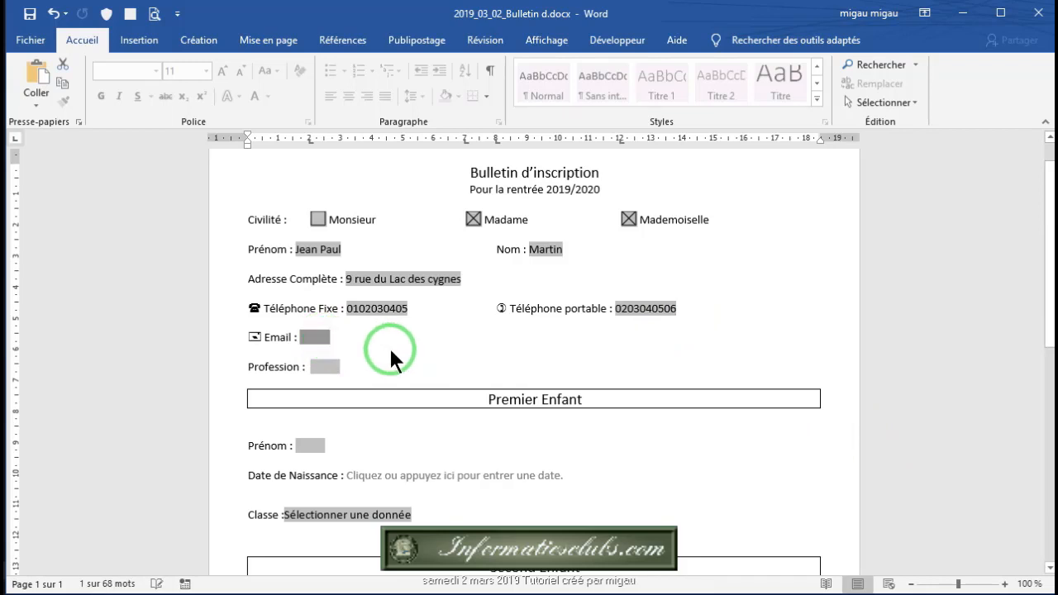
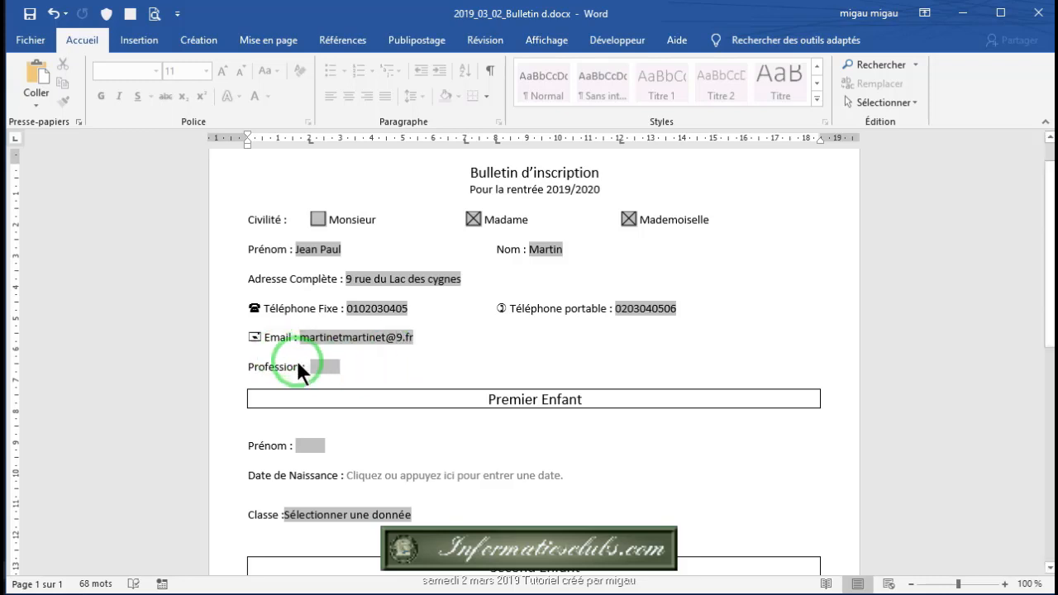
pyautogui.click(324, 366)
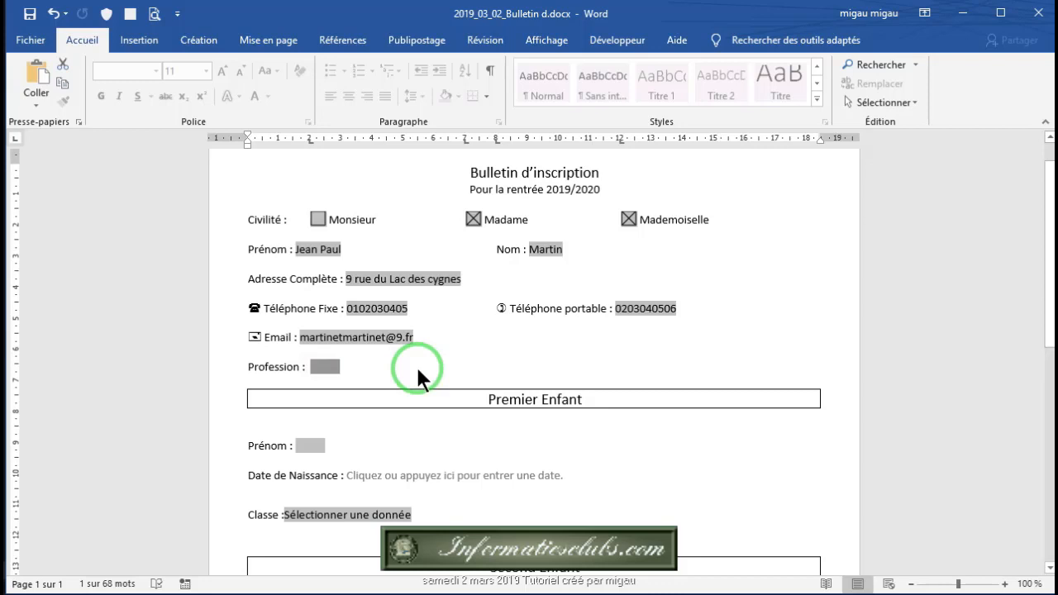
pyautogui.write('pass')
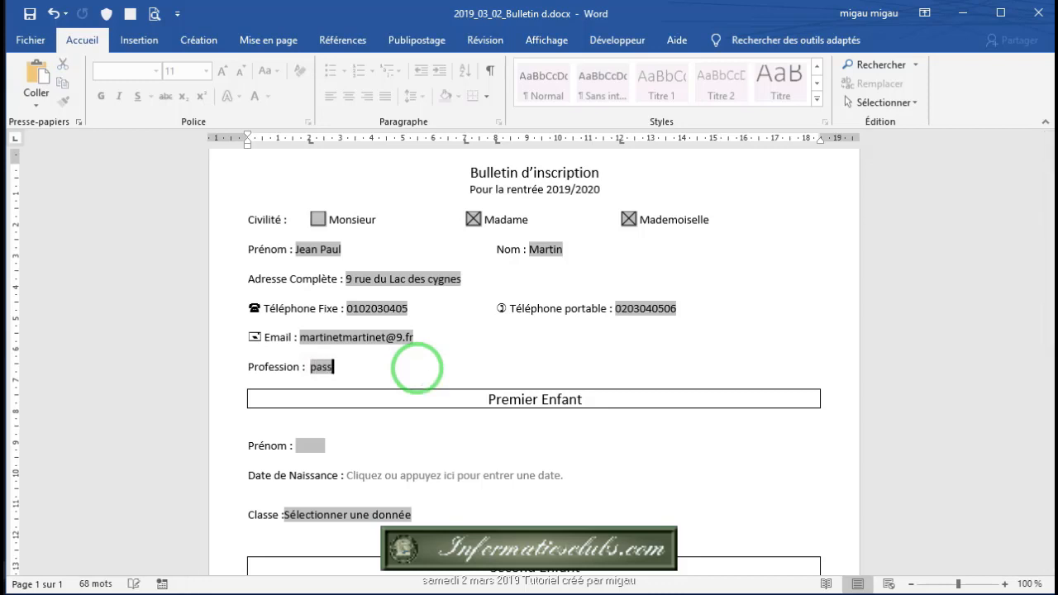
pyautogui.write('if')
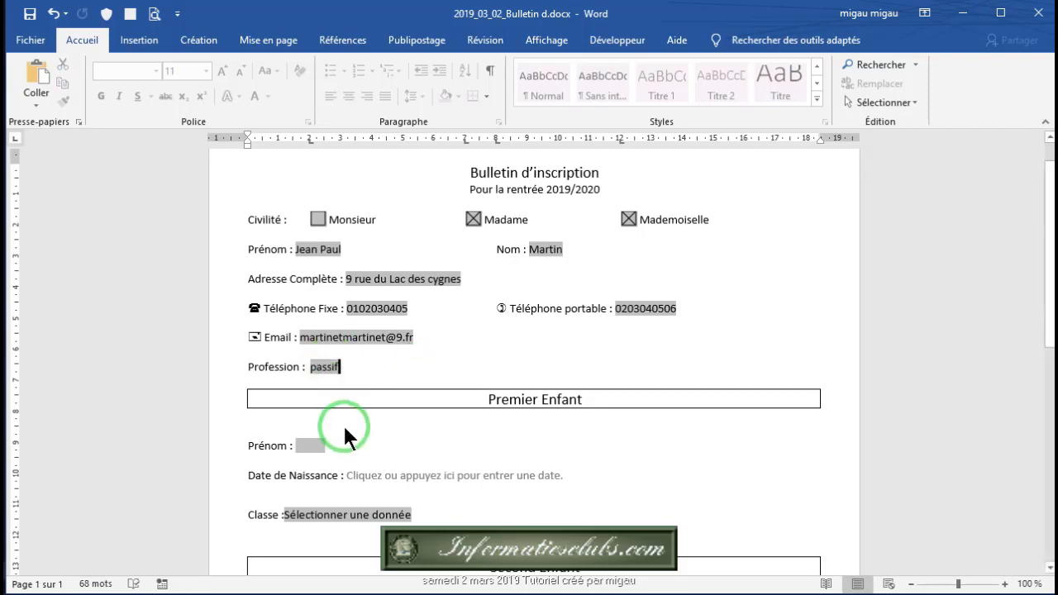
pyautogui.click(320, 453)
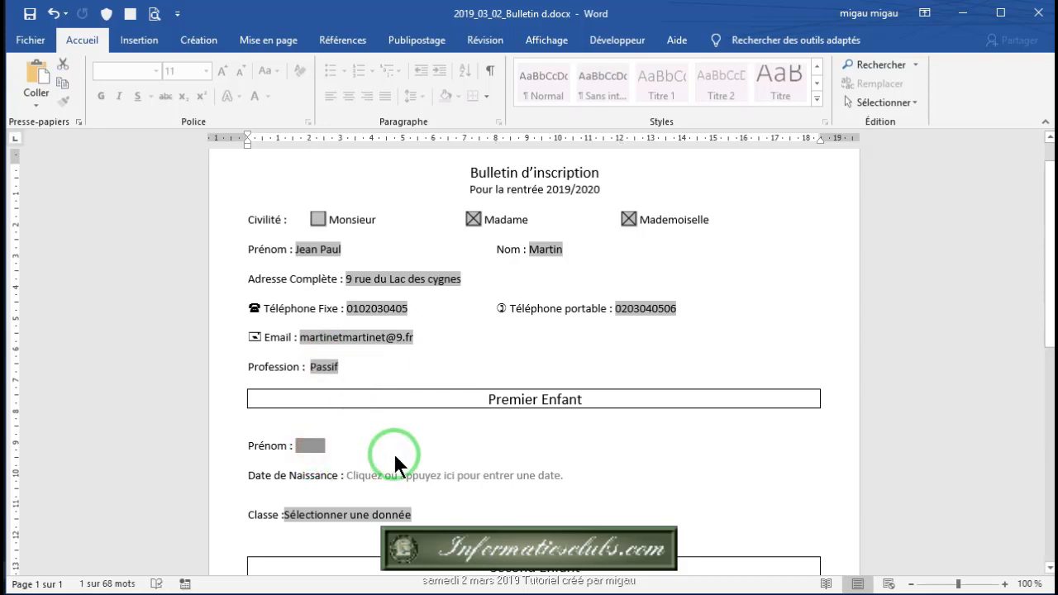
pyautogui.write('Loic')
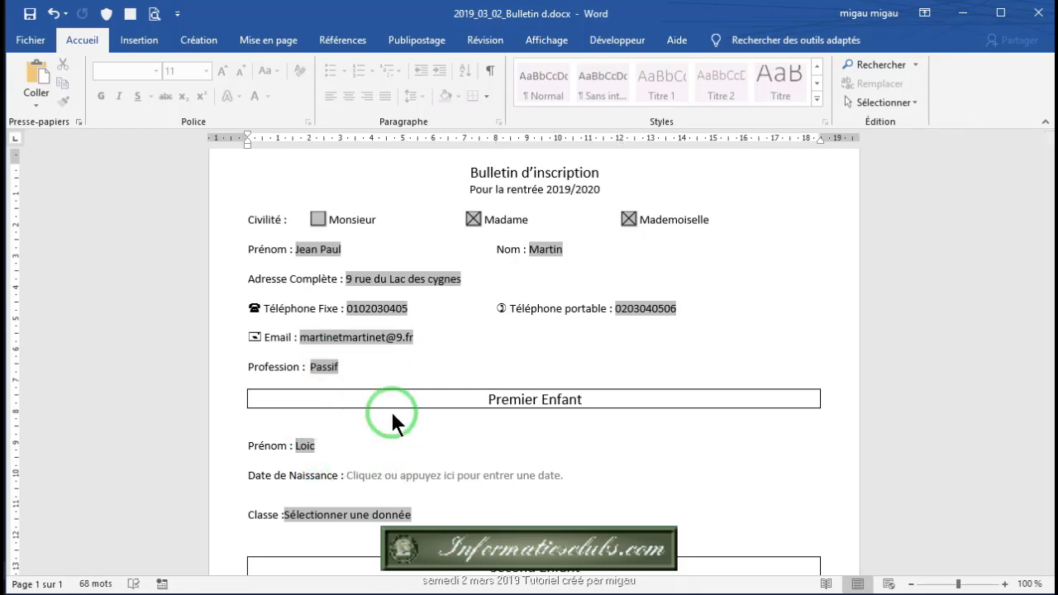
# Step: Pick 5 October 2017 as the first child's Date de Naissance in the date picker
pyautogui.scroll(-2, 430, 372)
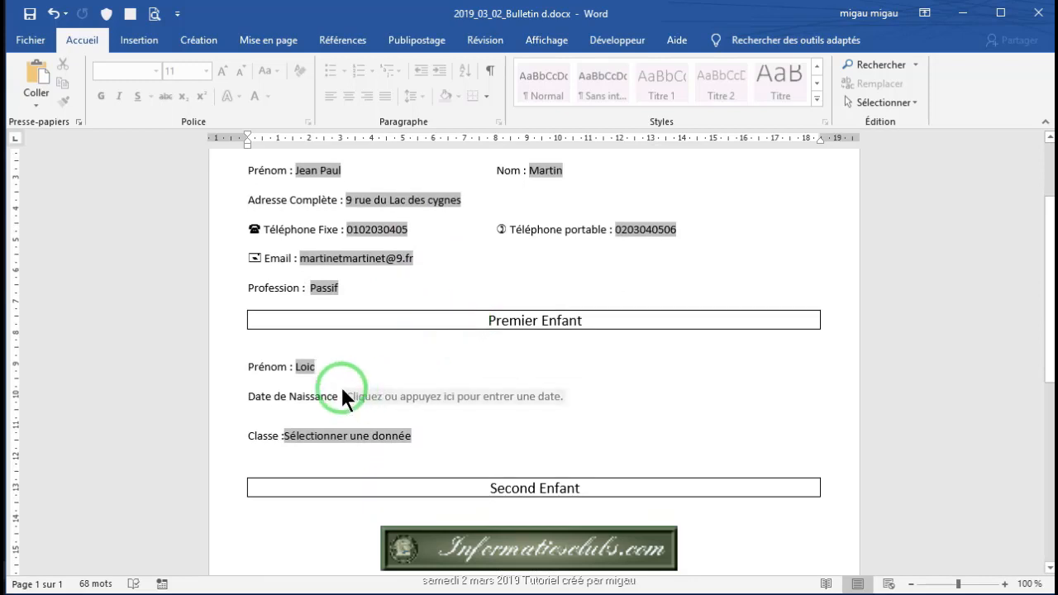
pyautogui.click(438, 395)
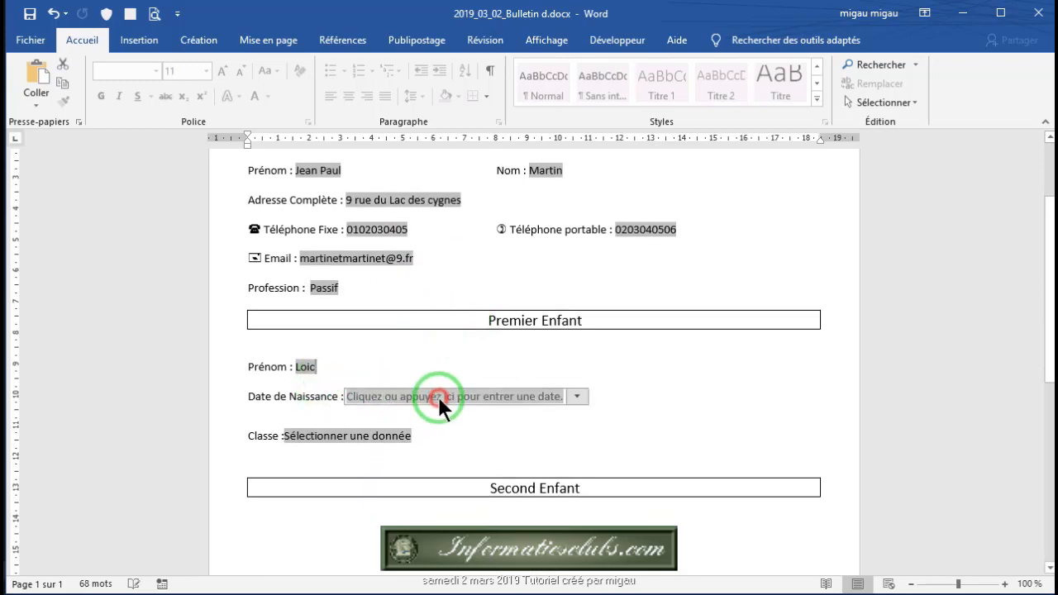
pyautogui.click(578, 397)
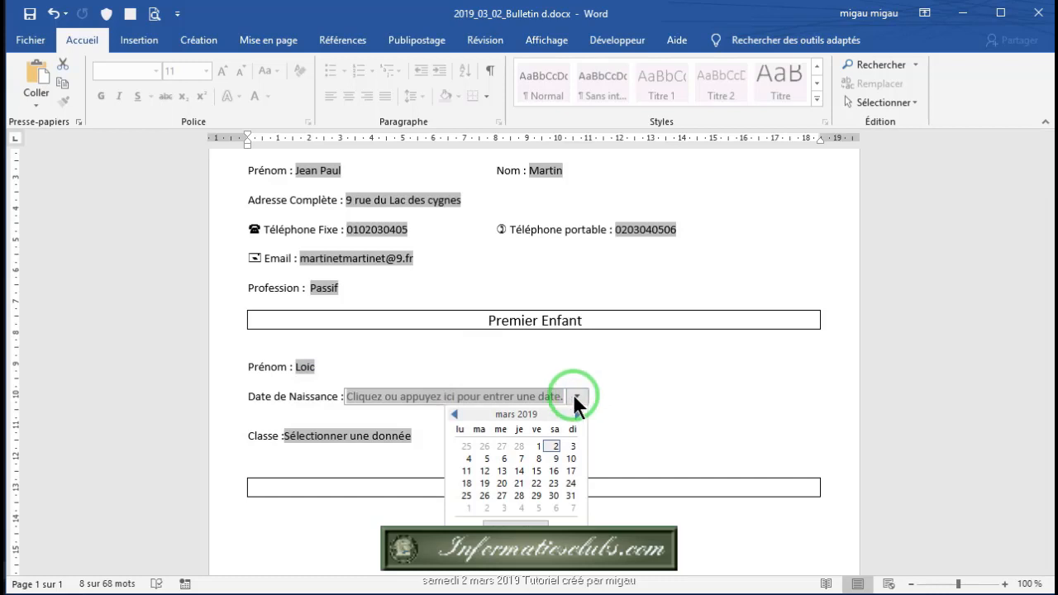
pyautogui.click(454, 413)
pyautogui.click(454, 413)
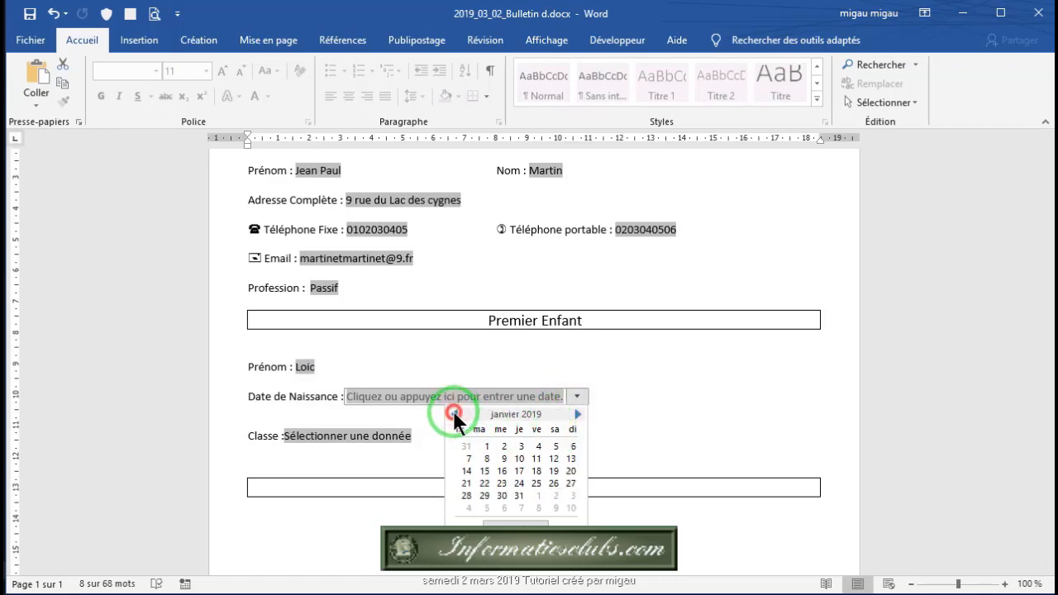
pyautogui.click(454, 414)
pyautogui.click(454, 413)
pyautogui.click(454, 413)
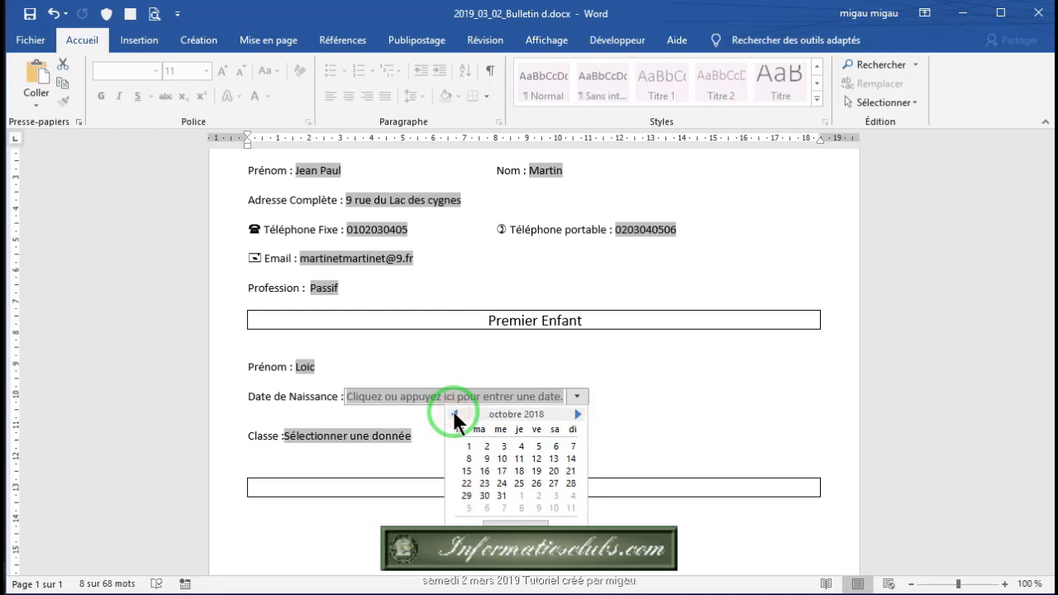
pyautogui.click(454, 414)
pyautogui.click(454, 413)
pyautogui.click(454, 413)
pyautogui.click(454, 413)
pyautogui.click(454, 413)
pyautogui.click(454, 414)
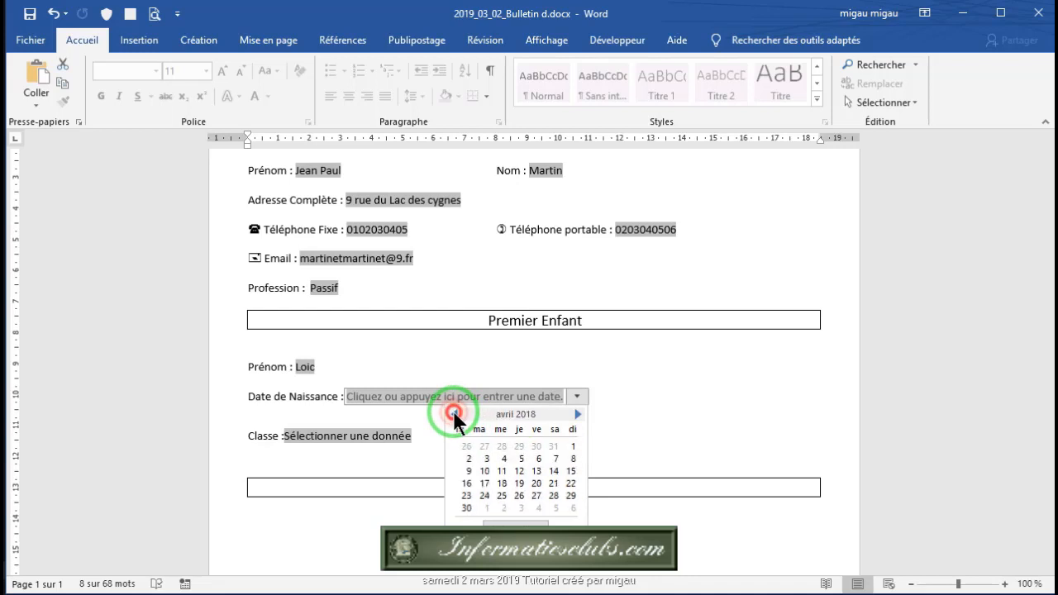
pyautogui.click(453, 413)
pyautogui.click(454, 414)
pyautogui.click(453, 413)
pyautogui.click(454, 413)
pyautogui.click(453, 413)
pyautogui.click(454, 413)
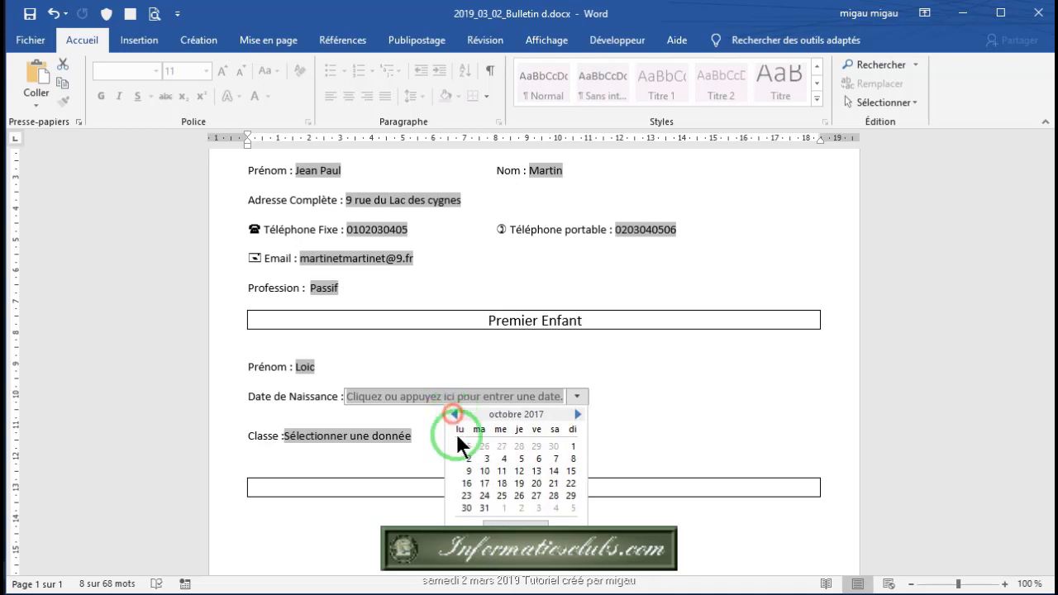
pyautogui.click(519, 458)
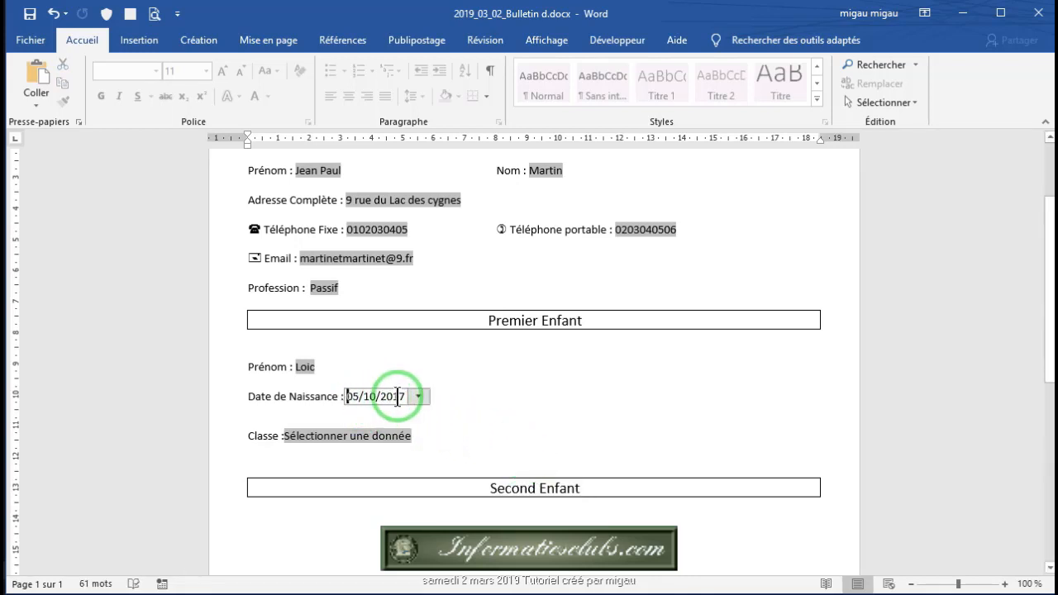
# Step: Choose Maternelle as the first child's class and save the form
pyautogui.click(341, 437)
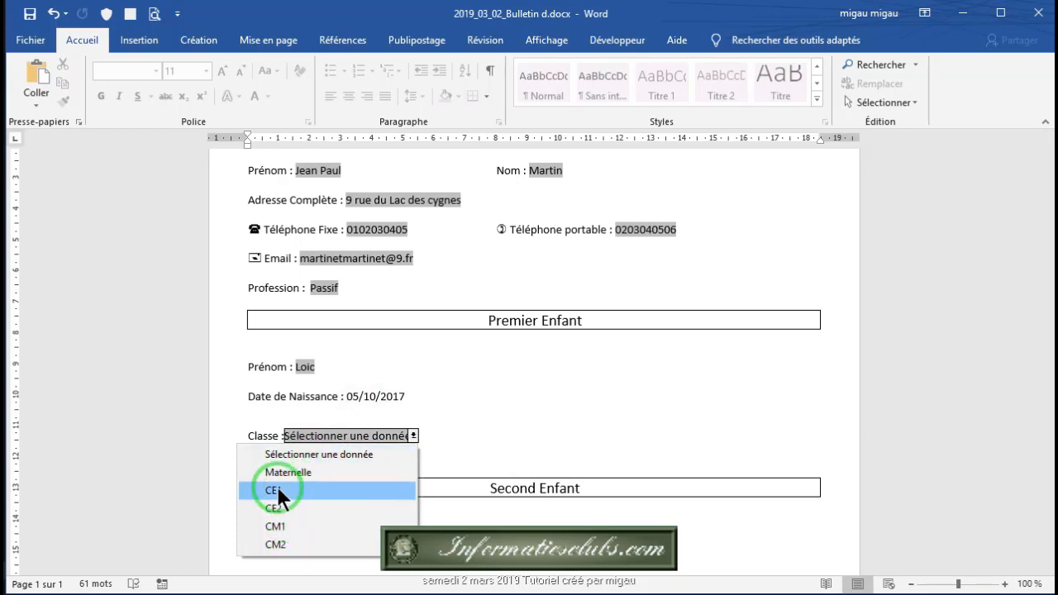
pyautogui.click(301, 473)
pyautogui.scroll(-2, 503, 406)
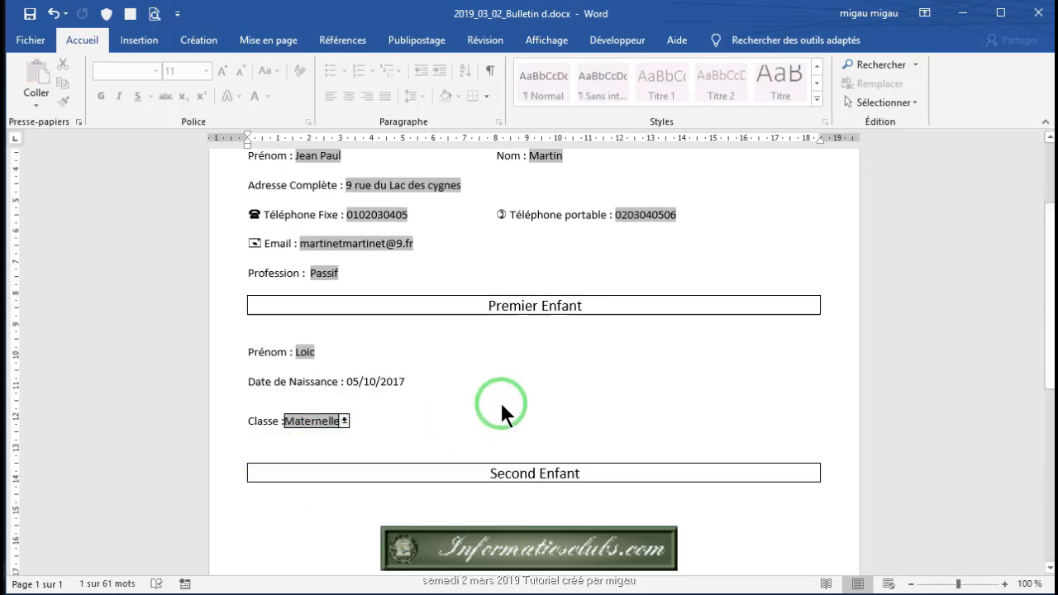
pyautogui.scroll(4, 463, 405)
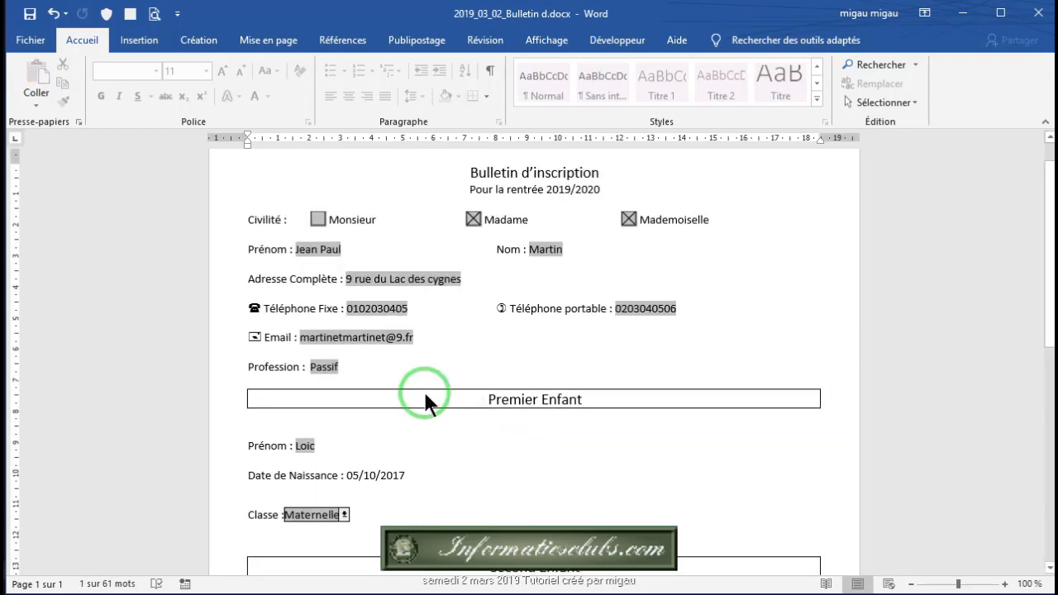
pyautogui.click(30, 14)
# Step: Untick the Mademoiselle and Madame civility boxes
pyautogui.scroll(1, 481, 262)
pyautogui.scroll(-7, 488, 261)
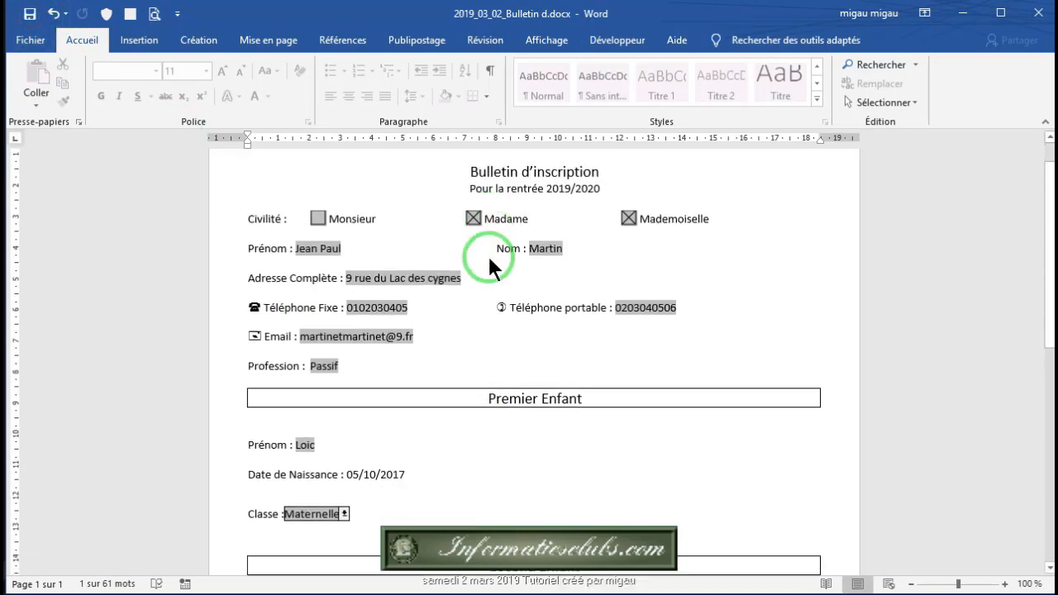
pyautogui.scroll(-1, 579, 298)
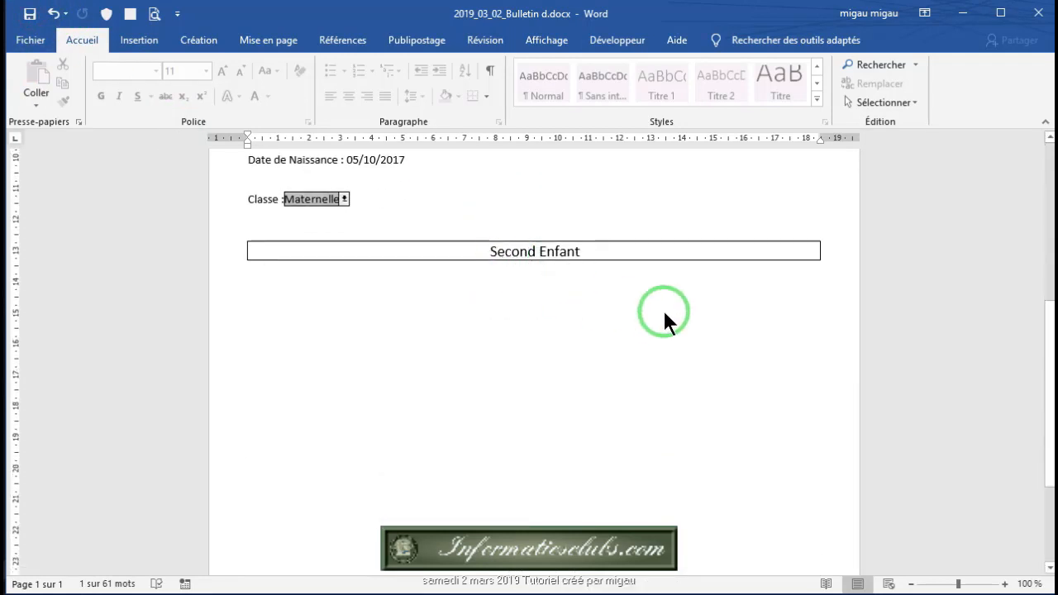
pyautogui.scroll(5, 665, 312)
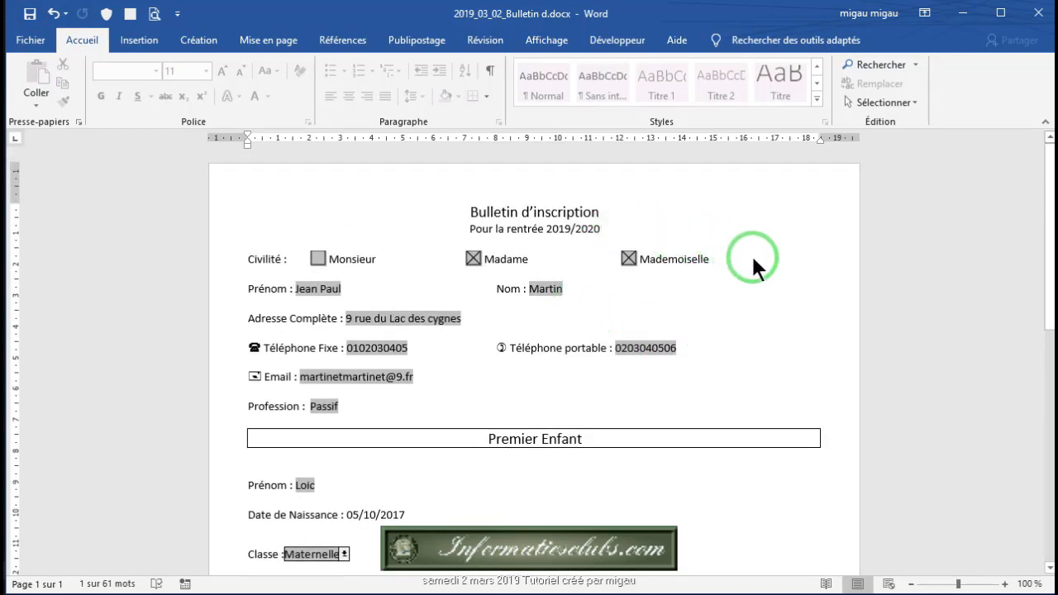
pyautogui.scroll(-1, 753, 258)
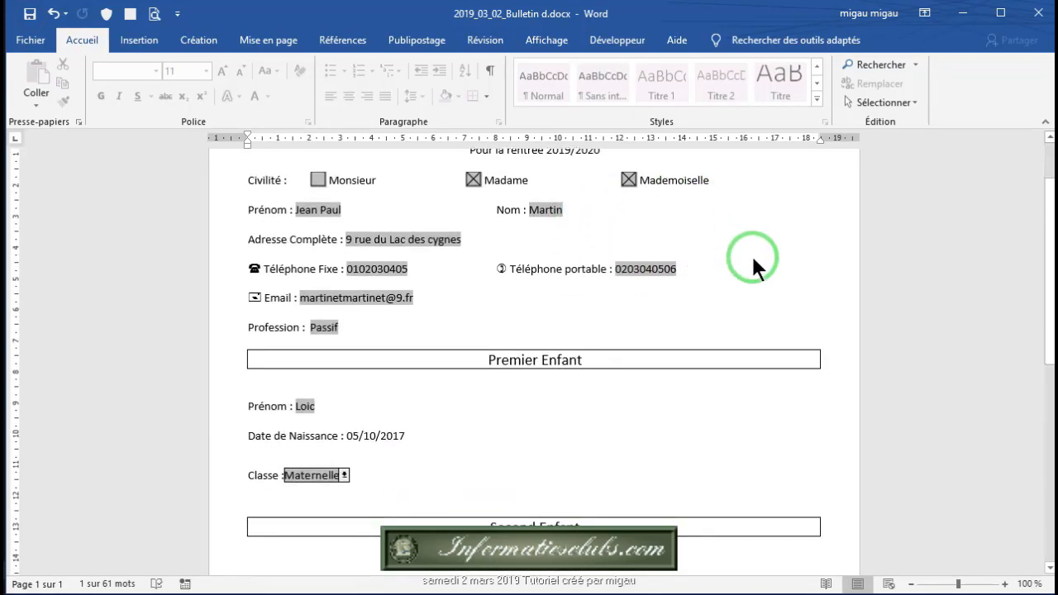
pyautogui.scroll(1, 664, 237)
pyautogui.click(628, 258)
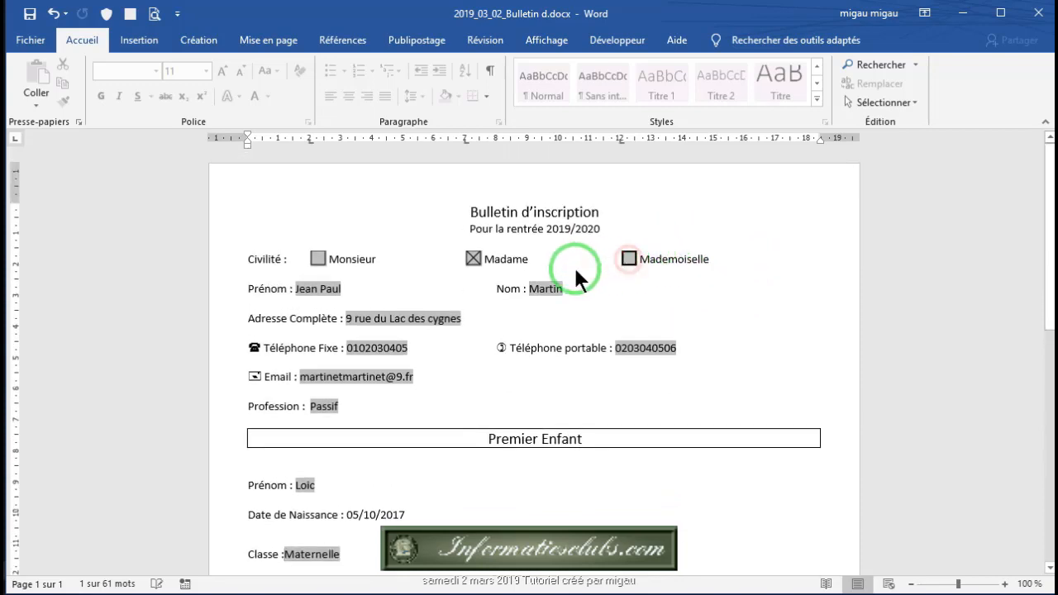
pyautogui.click(475, 258)
pyautogui.scroll(-2, 450, 374)
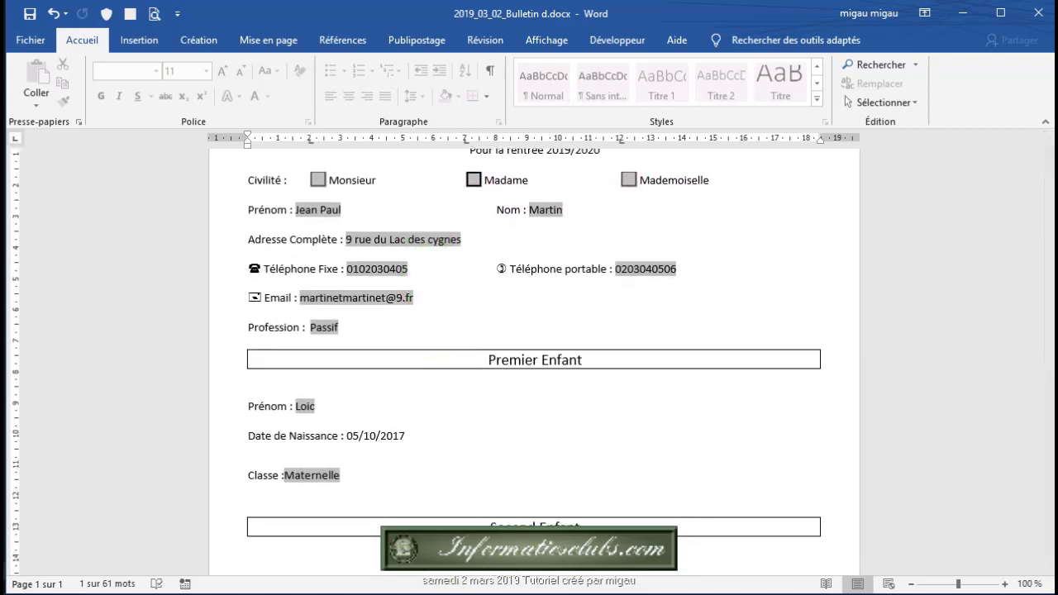